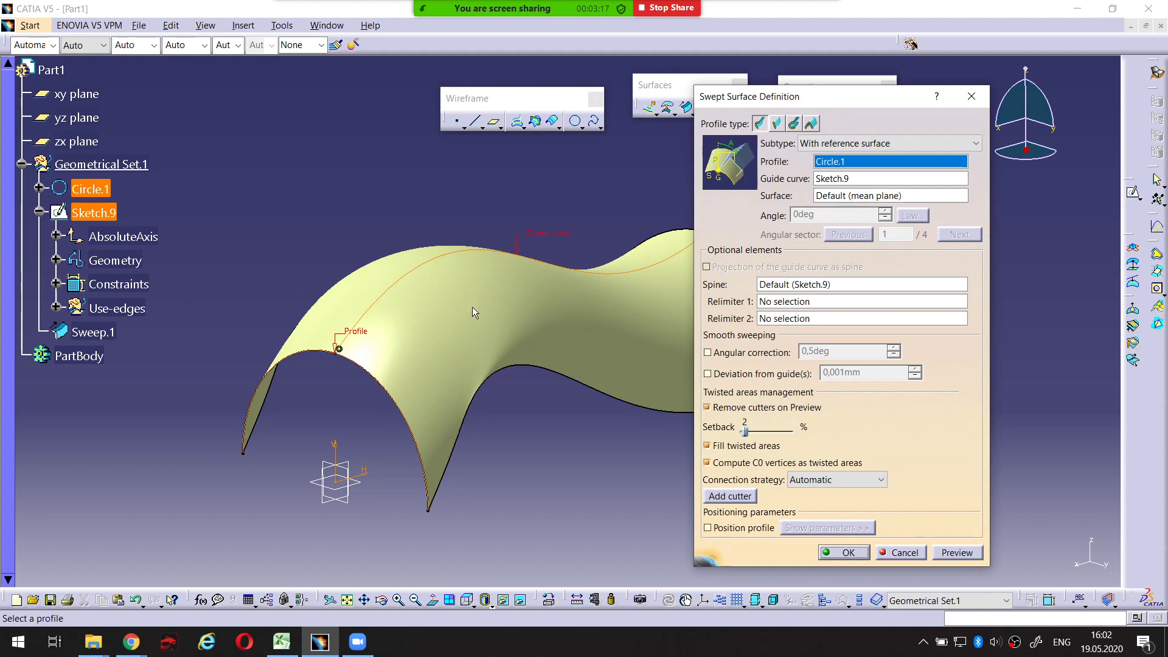
Examine the swept surface from several angles along with its profile, guide curve and optional relimiter settings
middle_click_drag(472, 306, 452, 264)
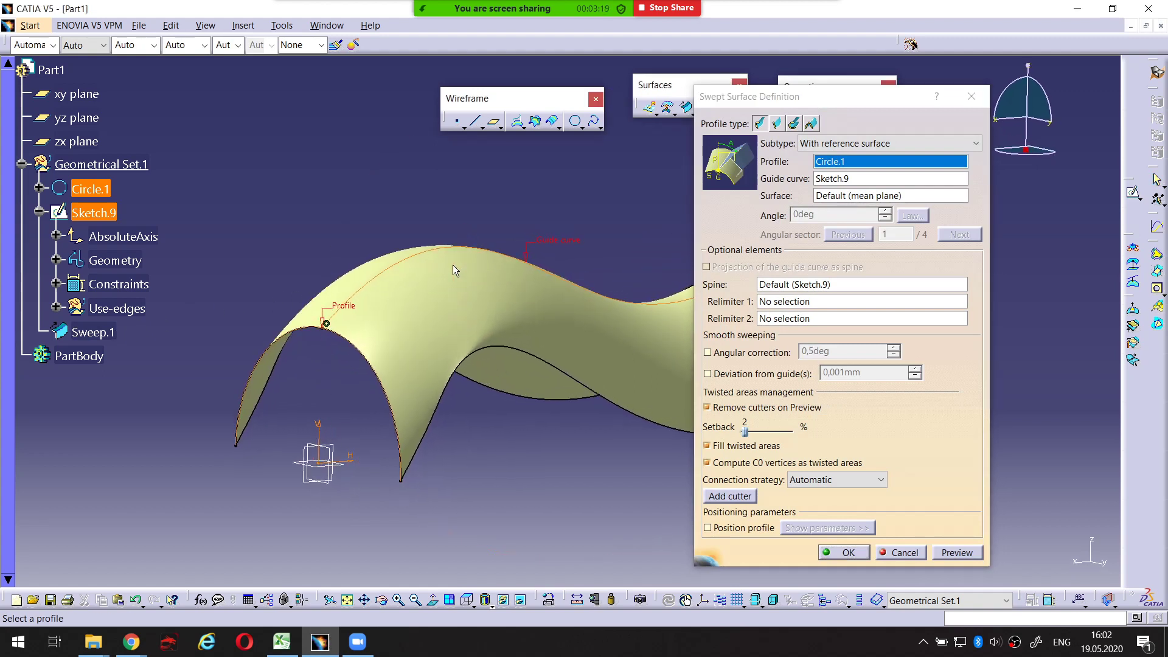
middle_click_drag(536, 280, 491, 312)
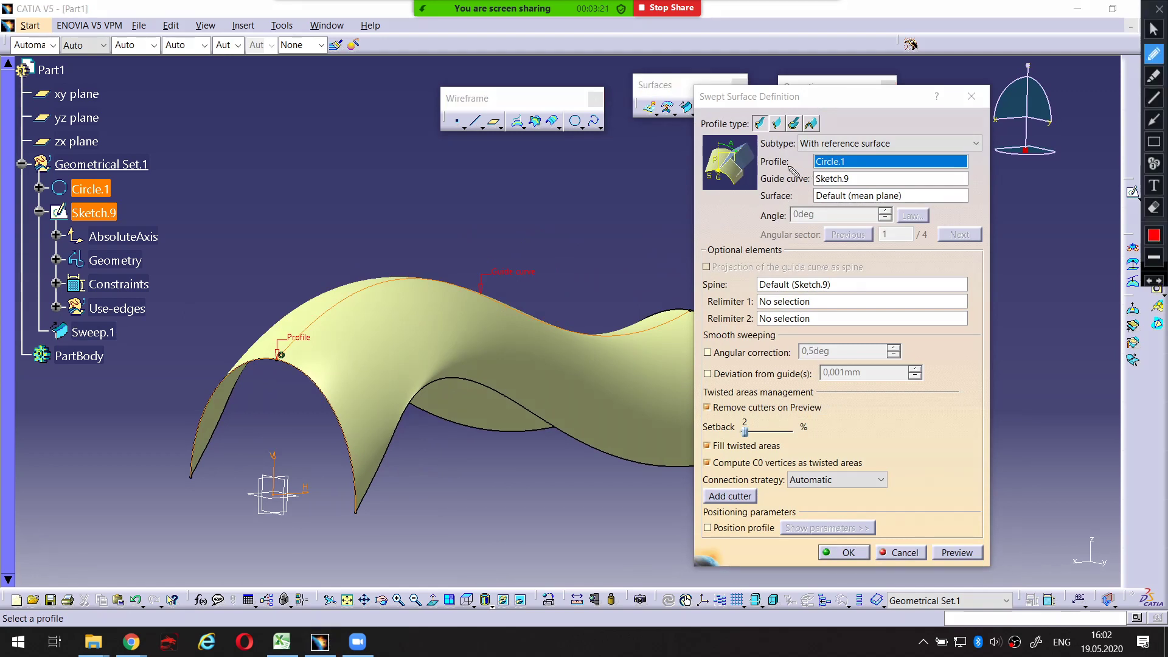
left_click_drag(813, 167, 845, 165)
left_click_drag(762, 168, 837, 184)
left_click_drag(764, 188, 804, 186)
key("Escape")
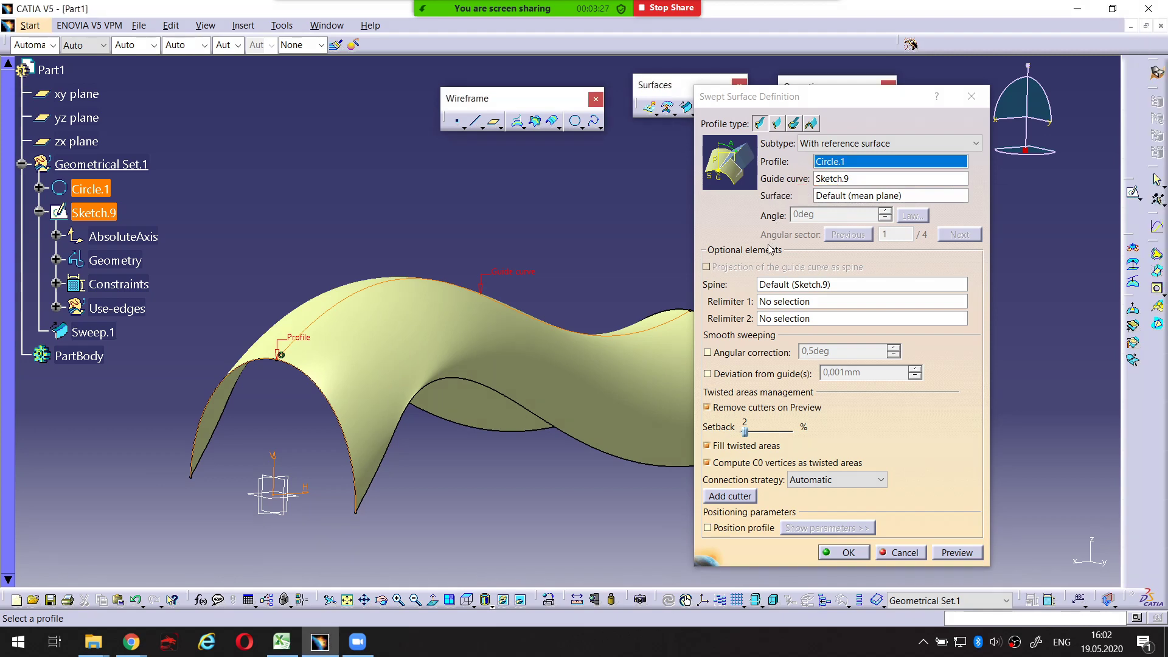
key("ctrl+alt+d")
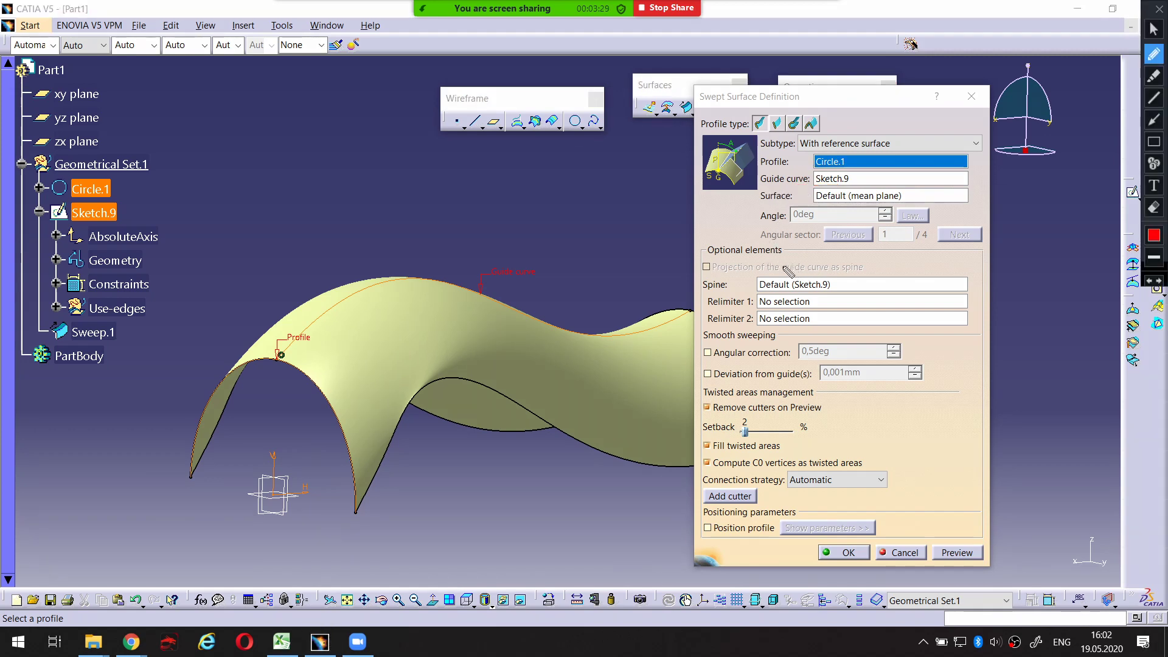
mouse_move(719, 242)
left_mouse_down()
mouse_move(701, 251)
mouse_move(752, 267)
mouse_move(802, 252)
mouse_move(728, 244)
left_mouse_up()
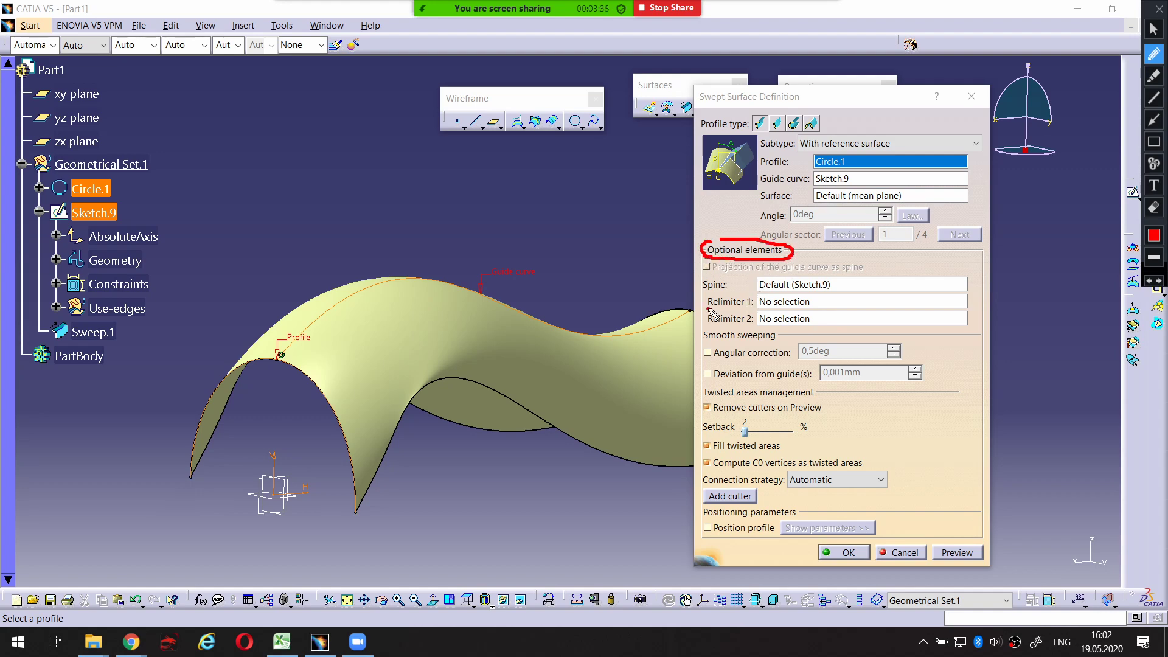
mouse_move(707, 308)
left_mouse_down()
mouse_move(753, 307)
mouse_move(753, 330)
left_mouse_up()
mouse_move(355, 281)
left_mouse_down()
mouse_move(382, 329)
mouse_move(403, 306)
mouse_move(355, 261)
left_mouse_up()
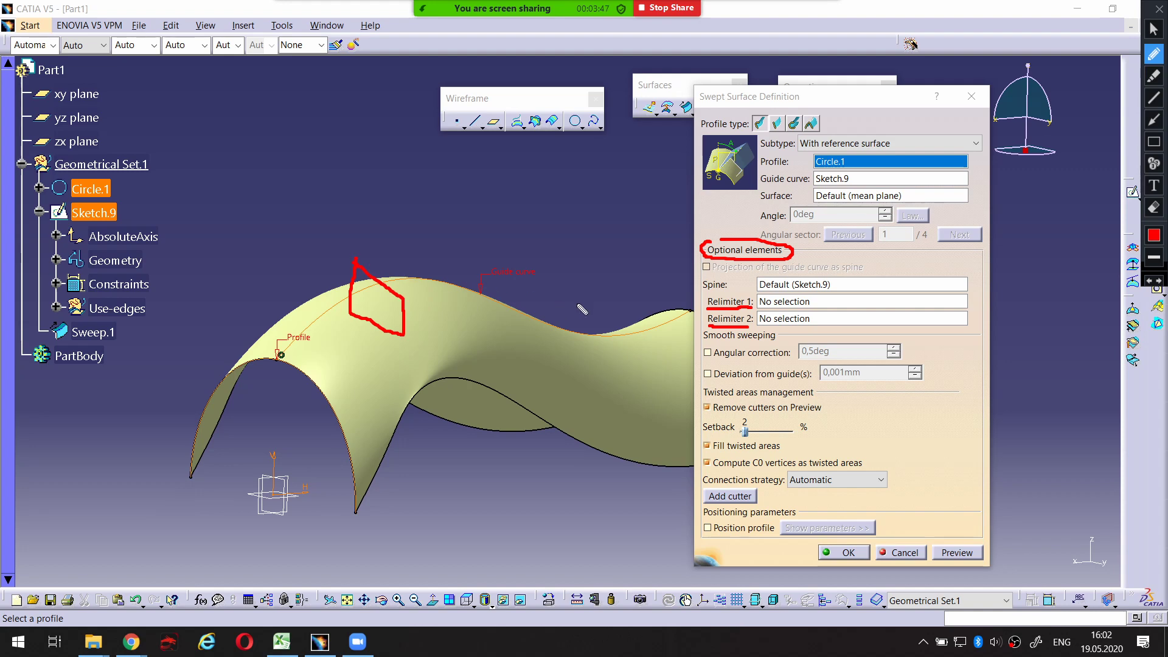
mouse_move(616, 322)
left_mouse_down()
mouse_move(629, 367)
mouse_move(660, 357)
mouse_move(637, 316)
left_mouse_up()
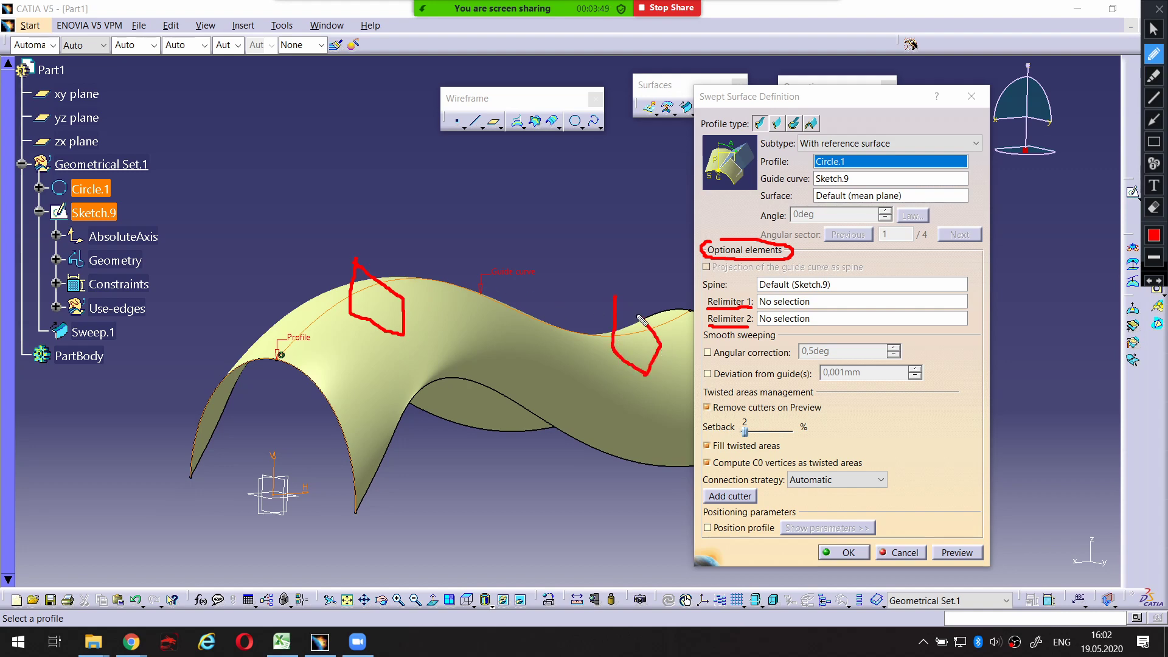
left_click(389, 303)
key("Escape")
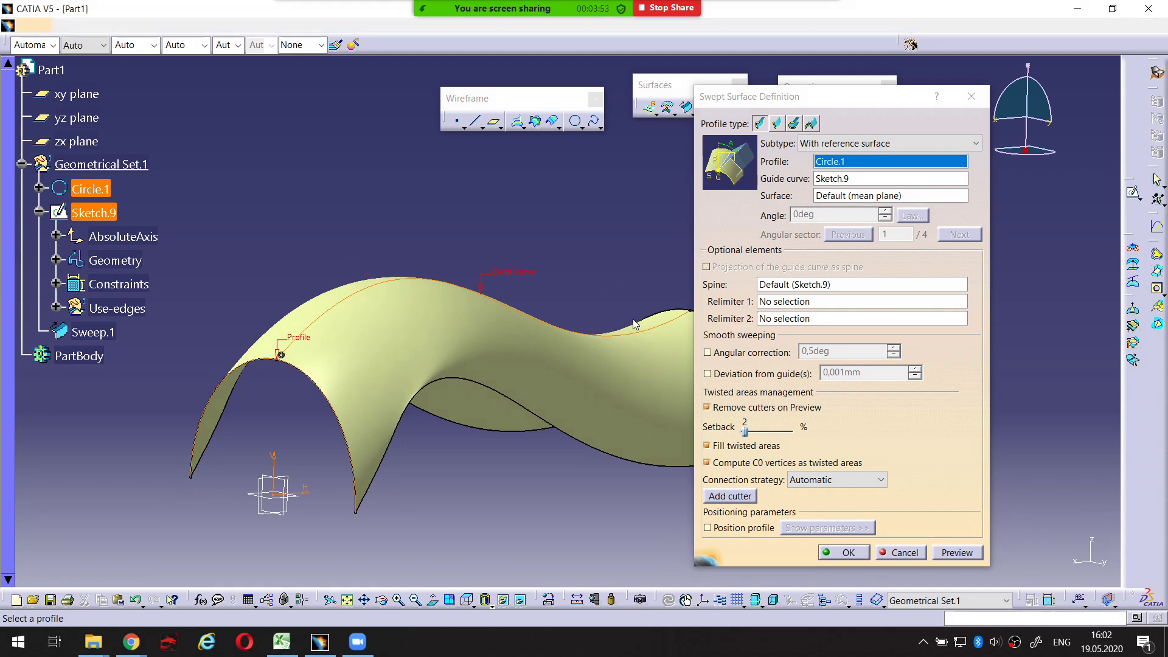
middle_click_drag(636, 323, 618, 309)
mouse_move(529, 316)
middle_mouse_down()
mouse_move(509, 328)
mouse_move(485, 396)
mouse_move(470, 398)
middle_mouse_up()
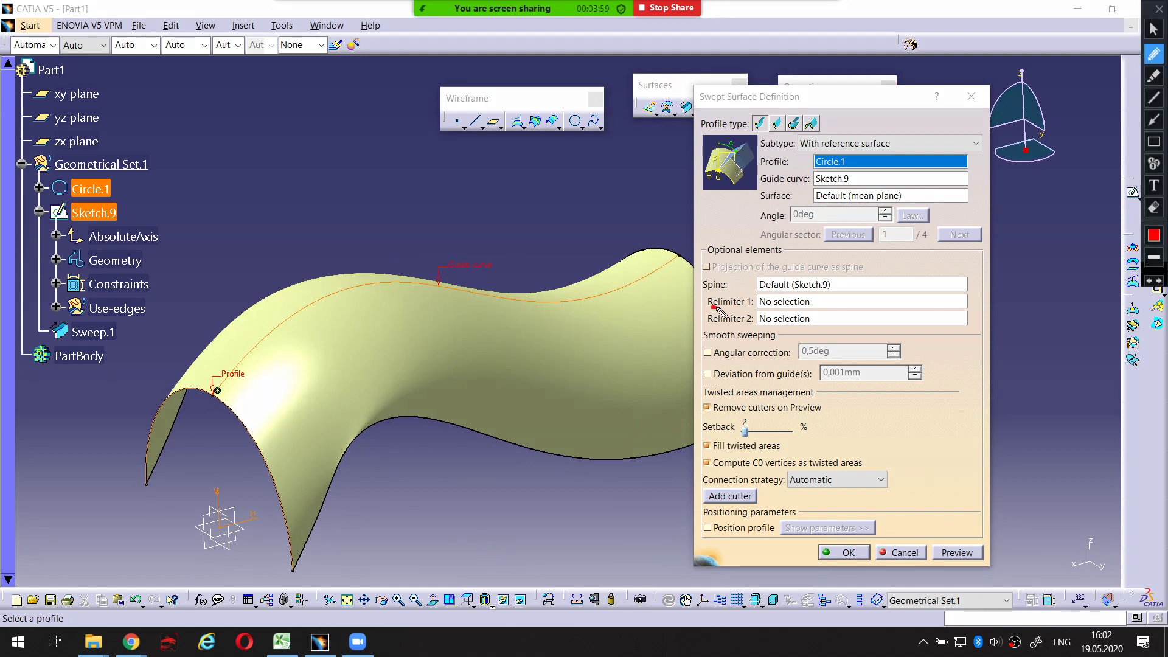
For the sweep's Relimiter 1, start creating a plane of type Normal to curve on the guide curve Sketch.9
left_click(762, 305)
right_click(769, 304)
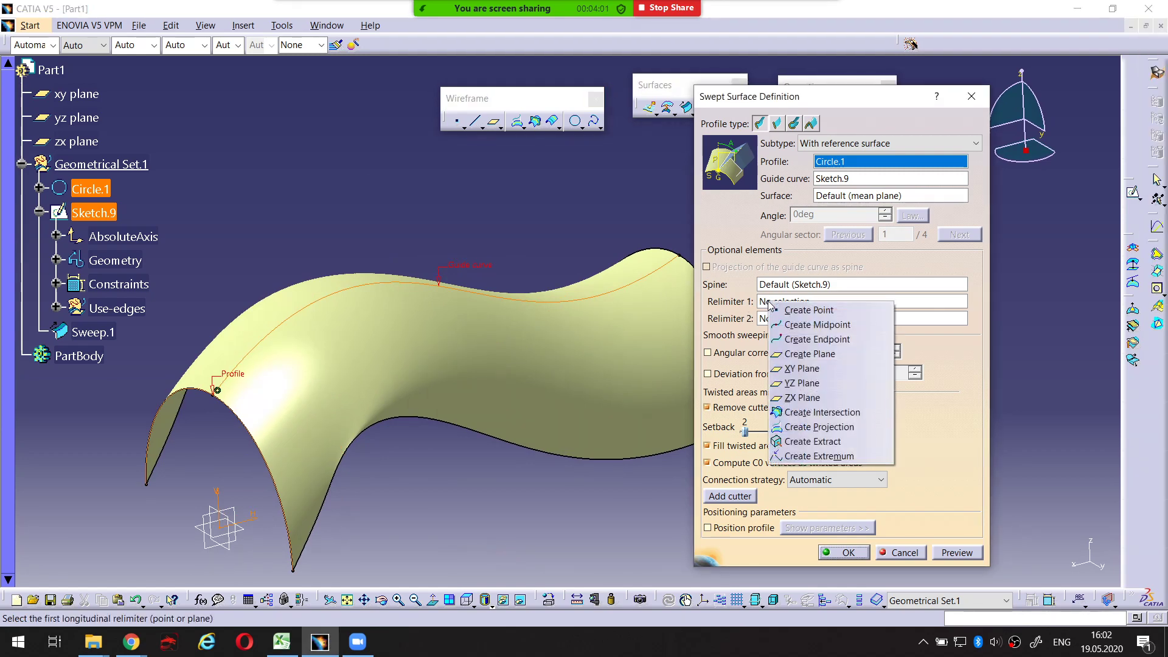
left_click(806, 354)
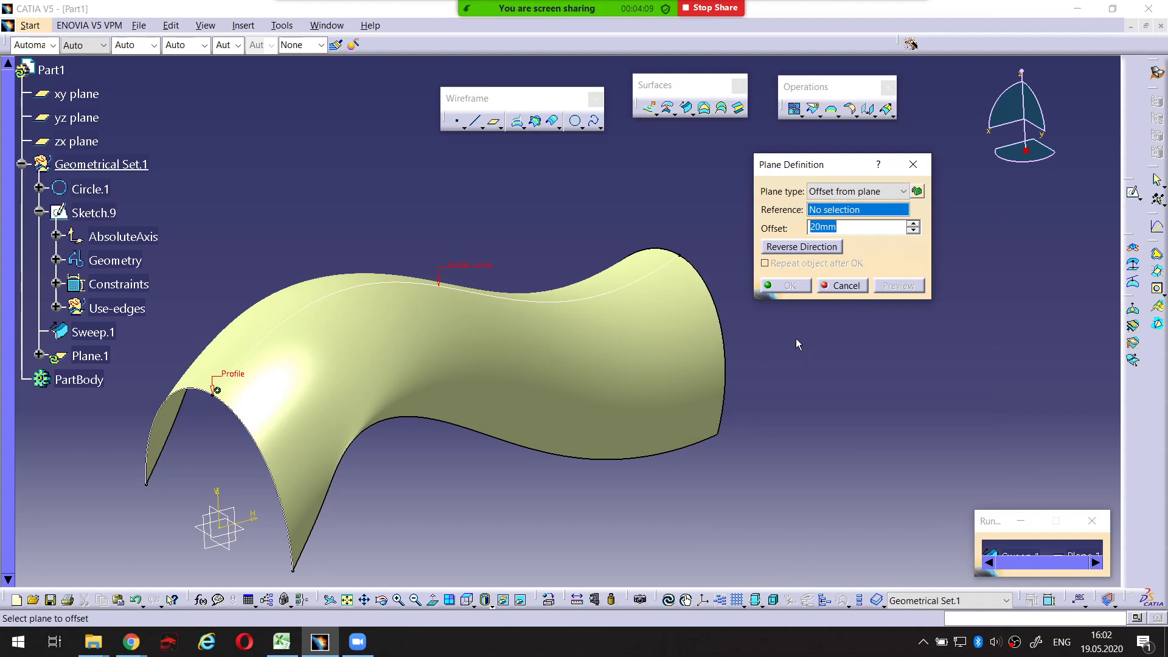
key("ctrl+alt+d")
left_click_drag(768, 198, 792, 203)
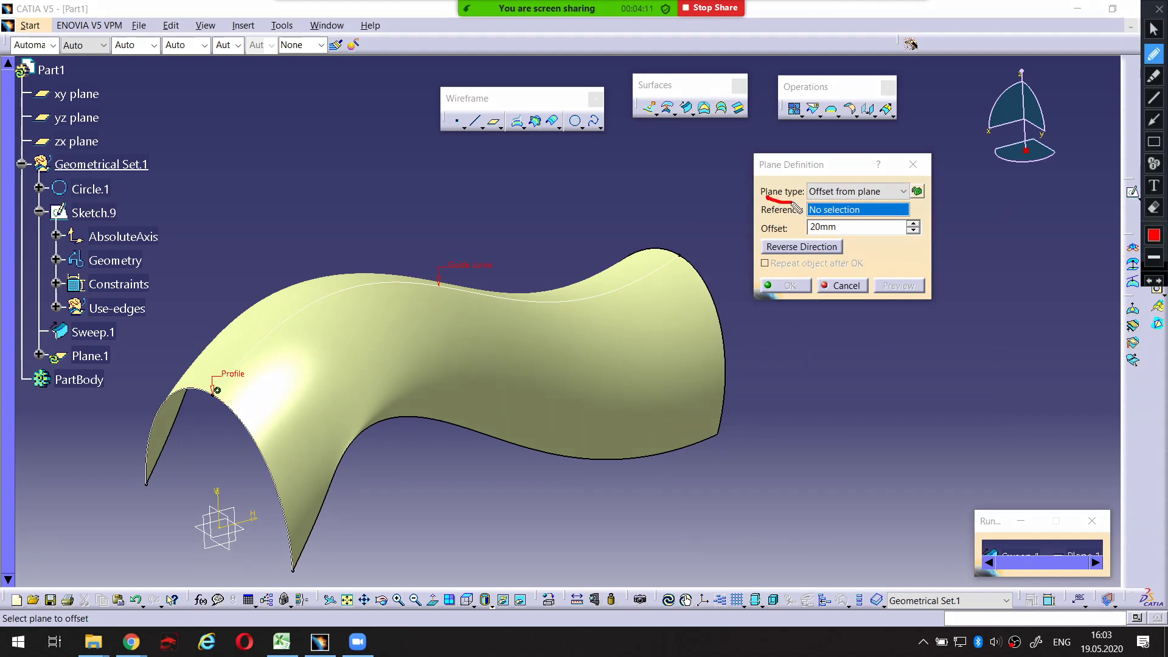
key("ctrl+alt+d")
left_click(838, 192)
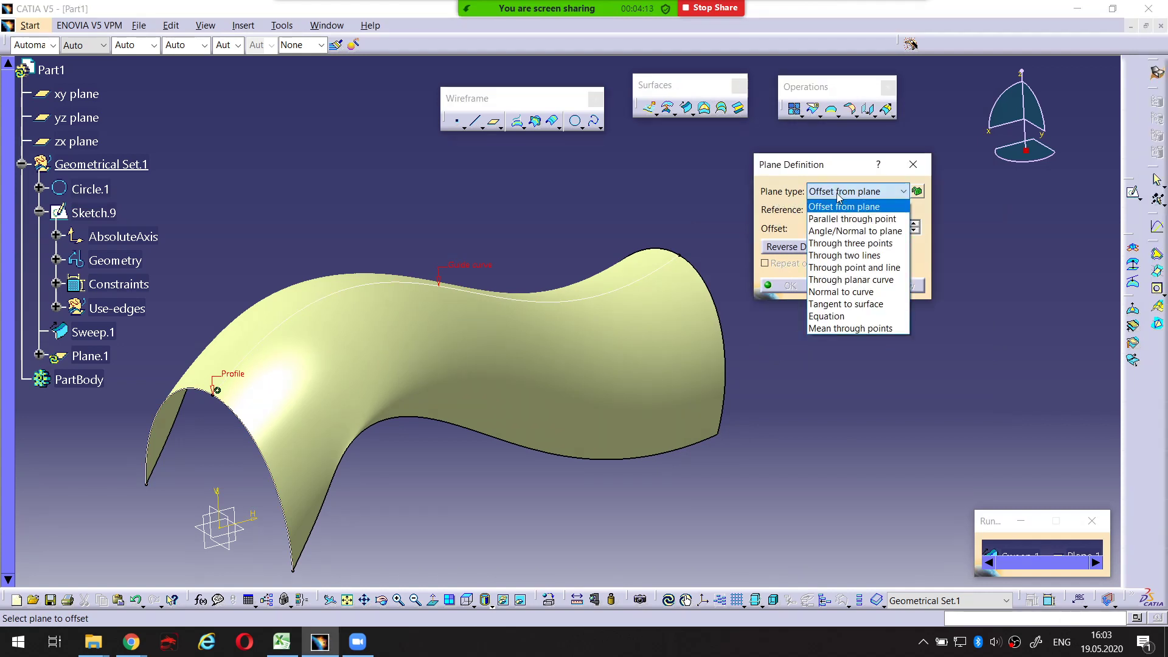
left_click(867, 294)
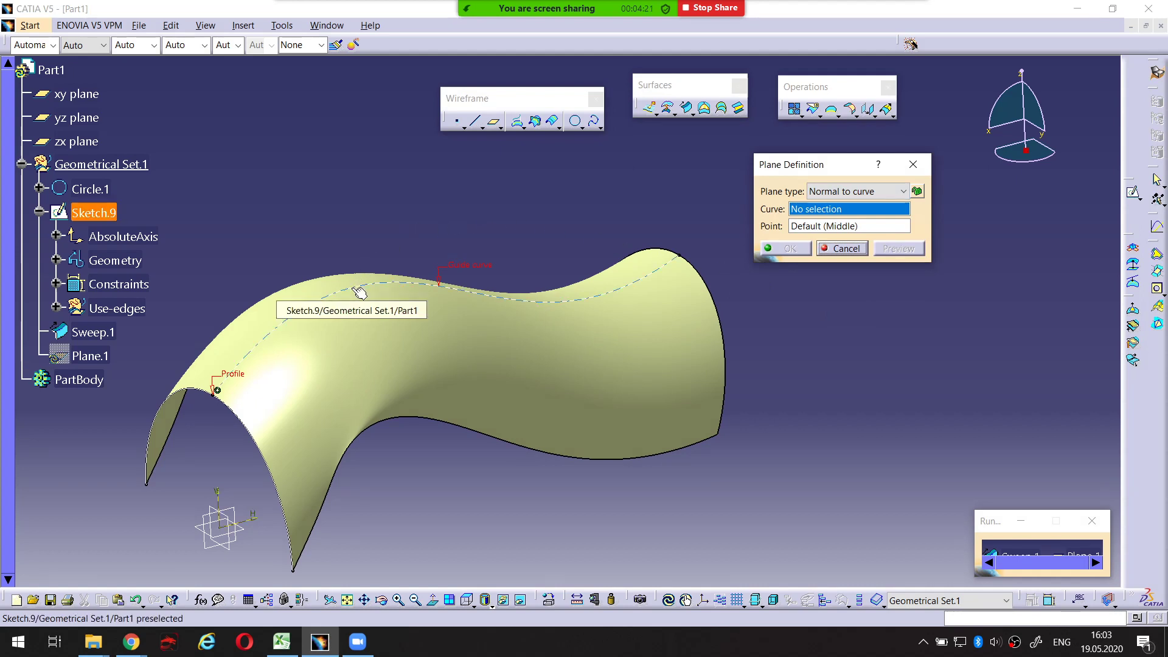
left_click(115, 213)
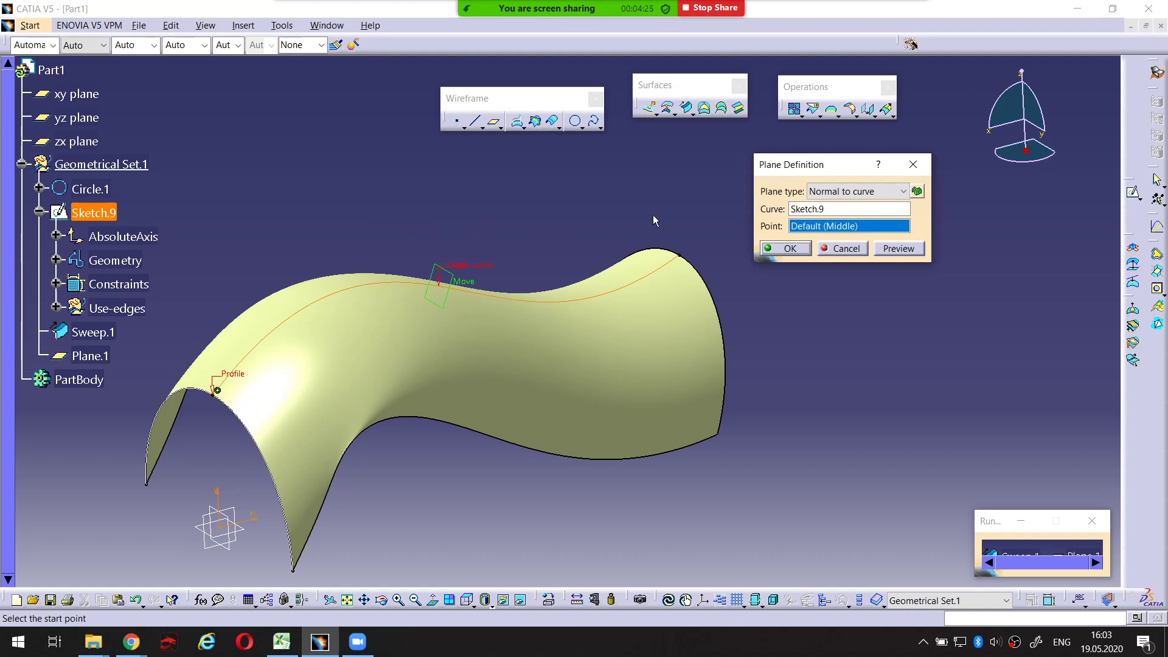
Create the plane's reference point on curve Sketch.9, at a geodesic distance of about 161 mm from its default extremity
middle_click_drag(656, 226, 570, 264)
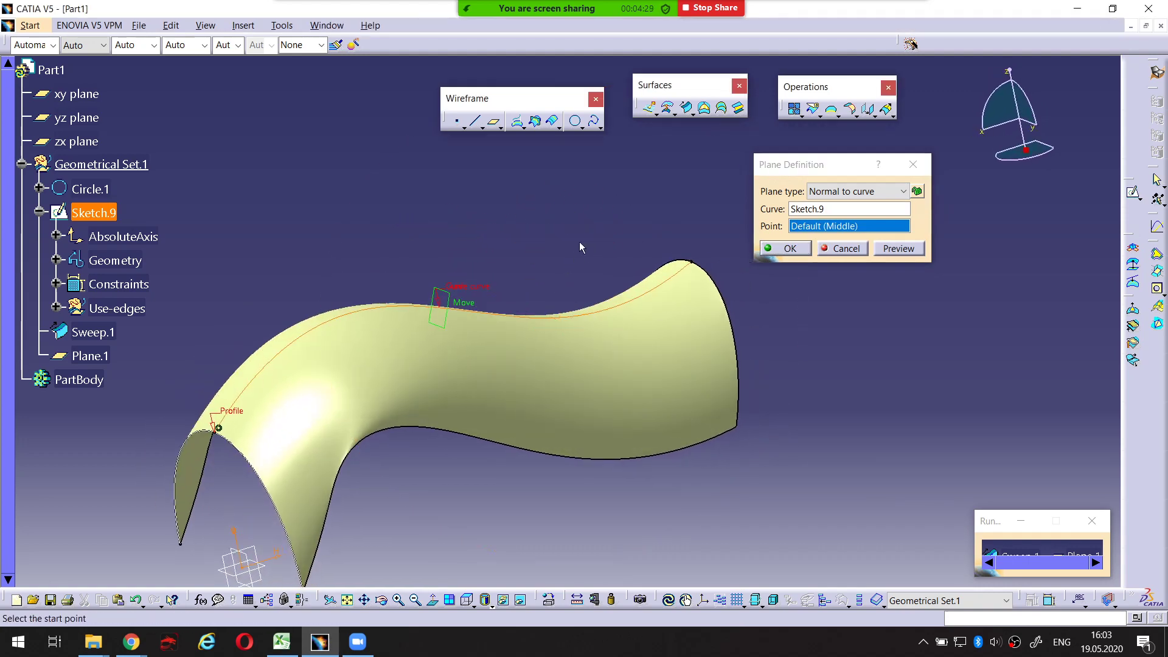
middle_click_drag(493, 294, 451, 330)
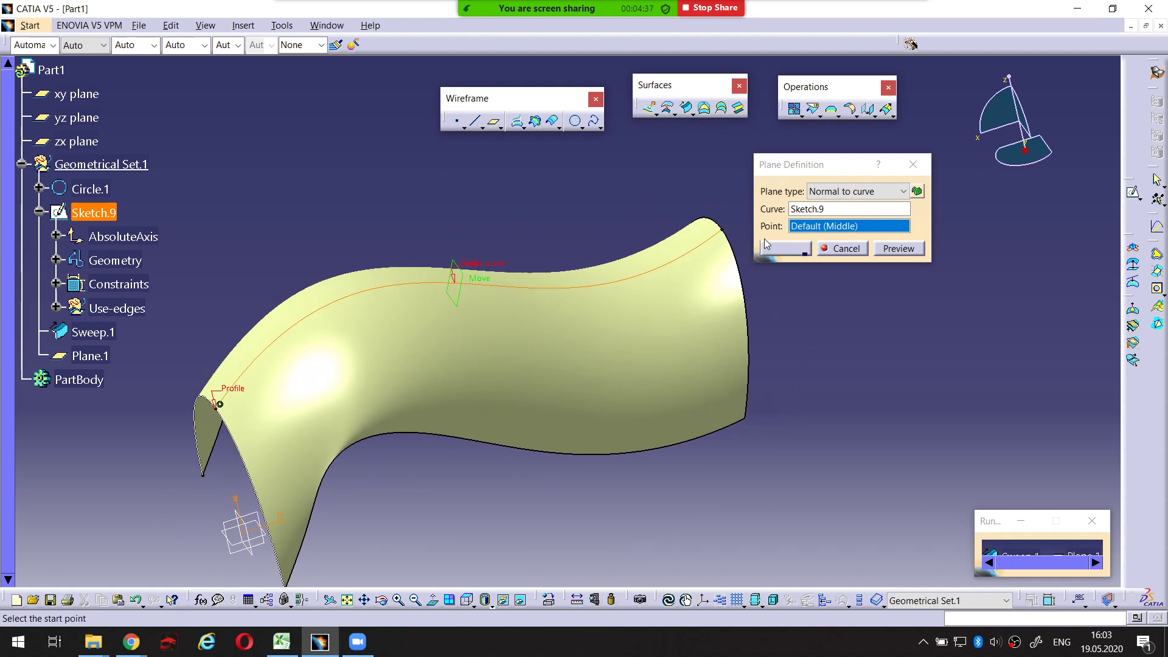
key("ctrl+alt+d")
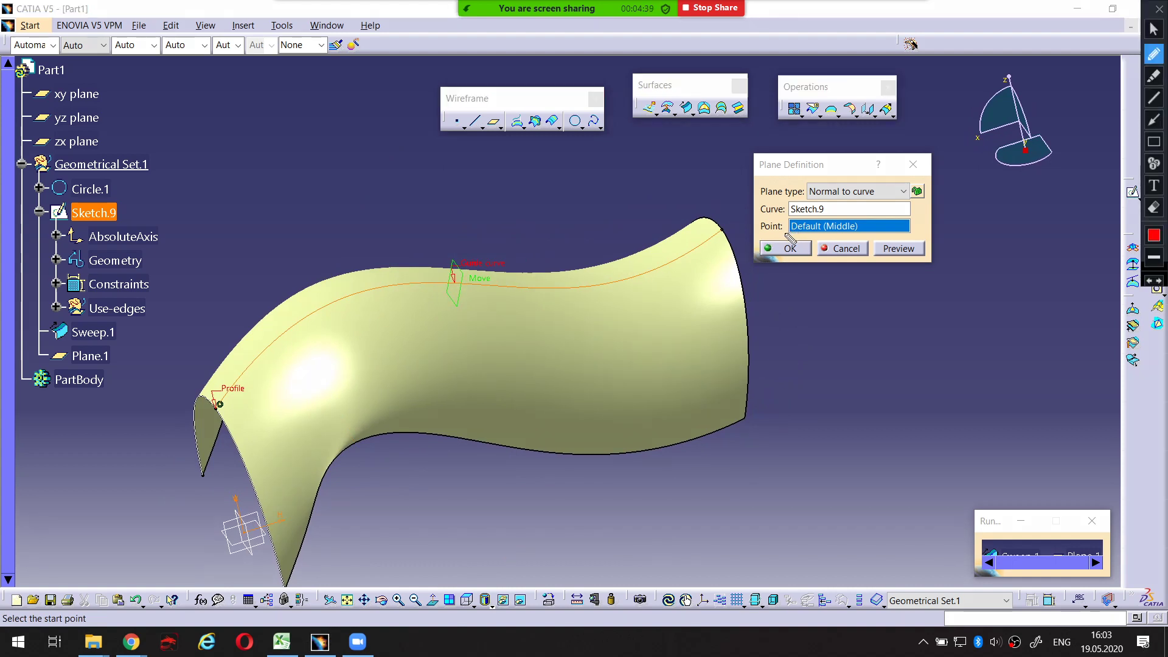
left_click_drag(763, 234, 791, 234)
key("ctrl+alt+d")
right_click(805, 228)
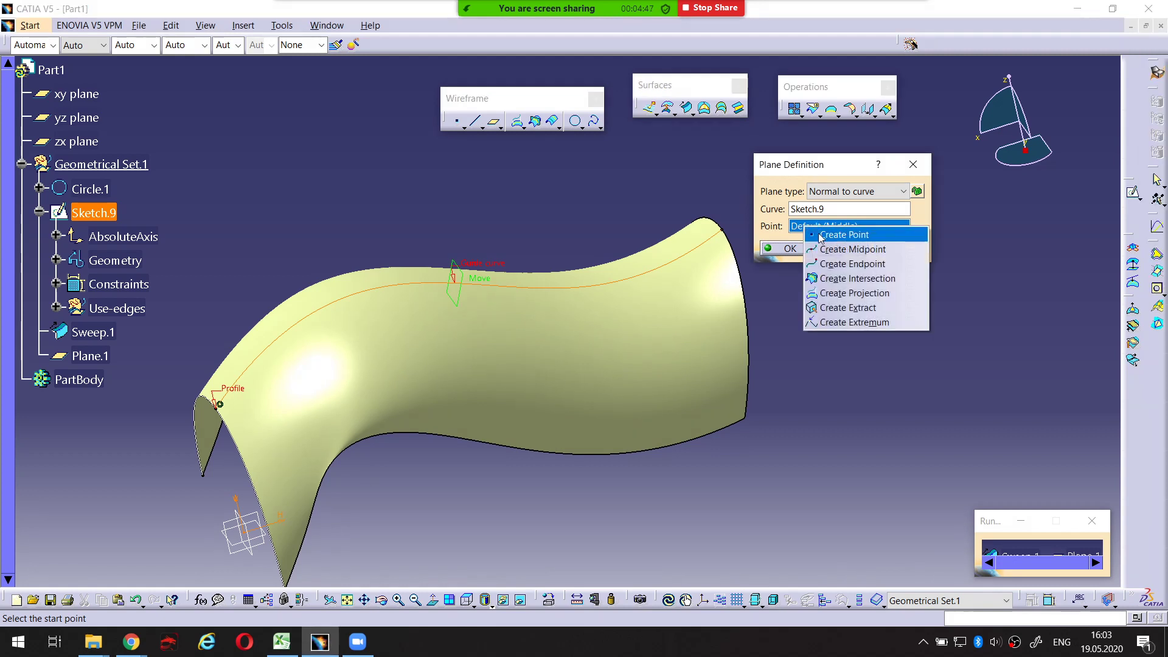
left_click(820, 237)
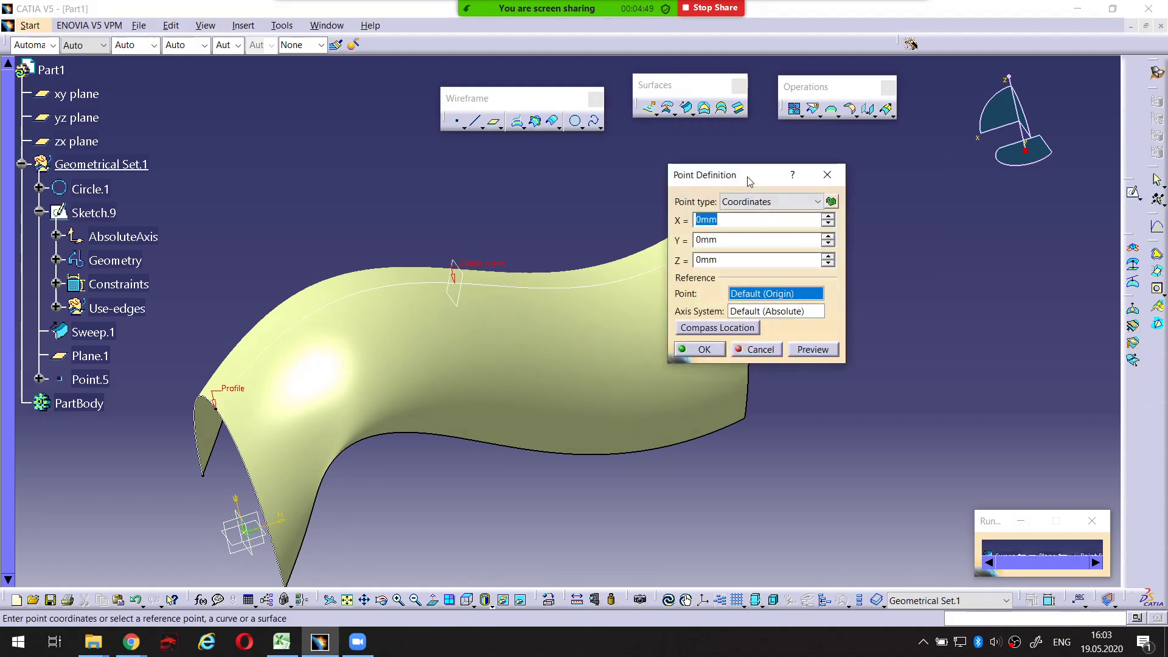
left_click_drag(750, 180, 806, 183)
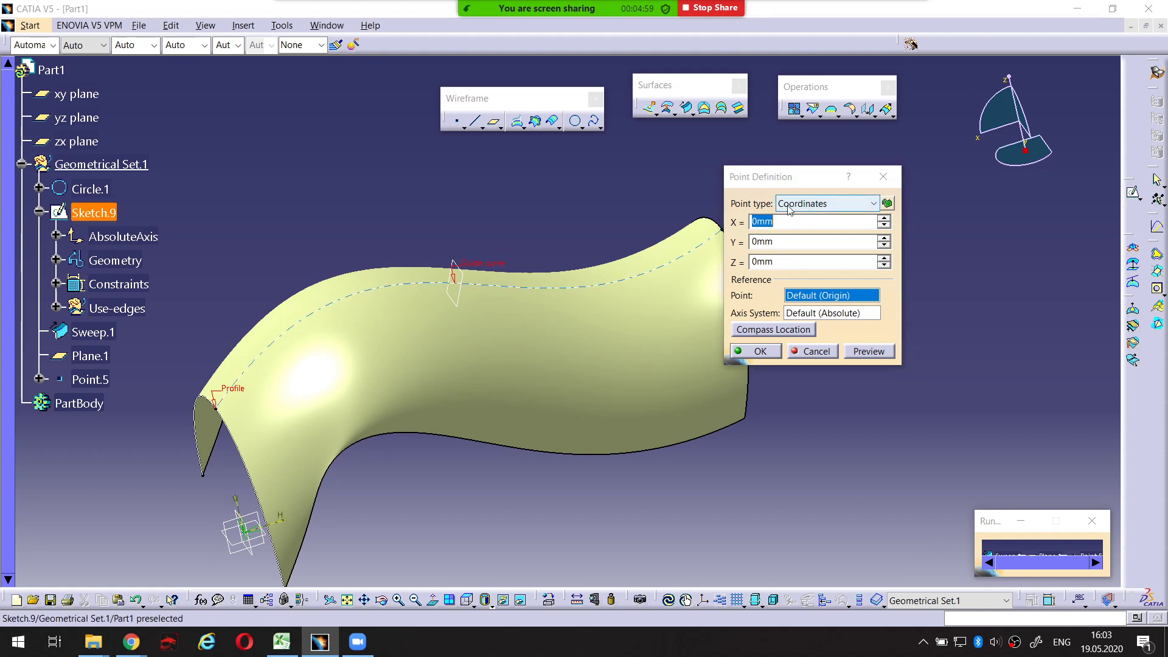
left_click_drag(731, 212, 798, 212)
key("Escape")
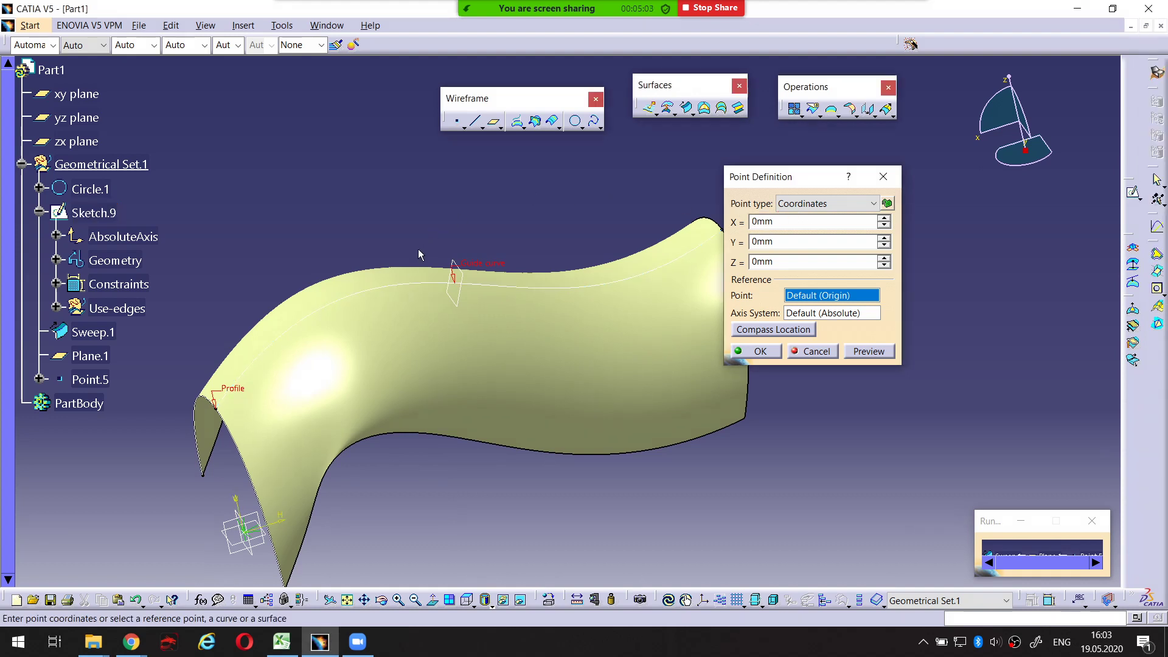
left_click(401, 293)
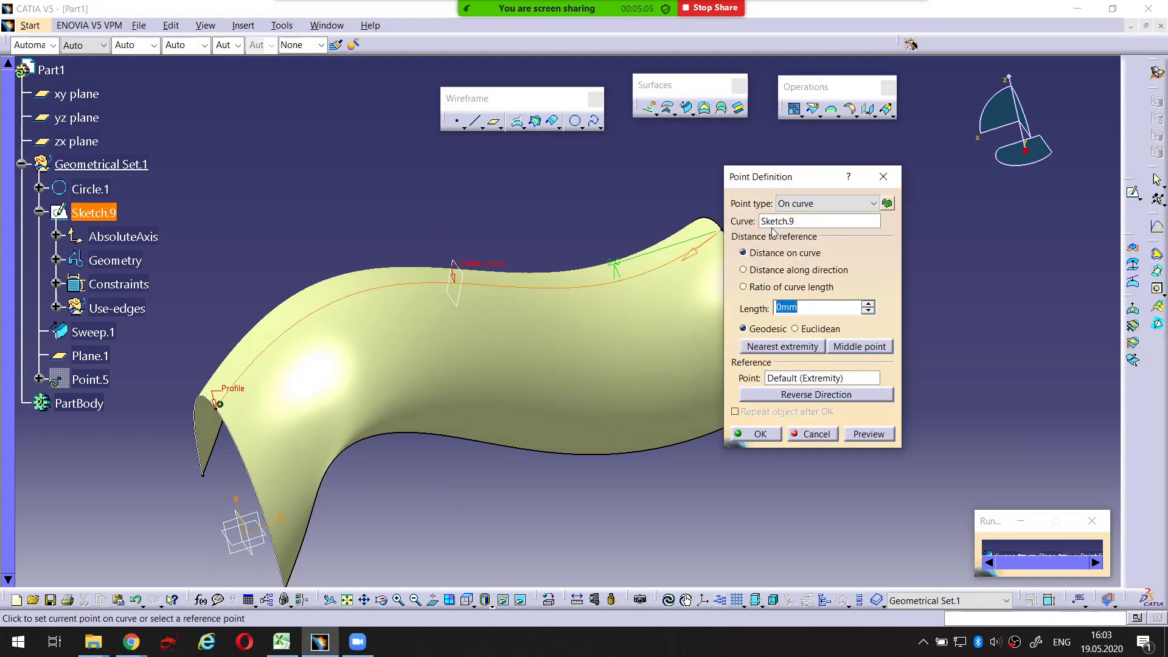
key("ctrl+alt+d")
left_click_drag(738, 208, 768, 210)
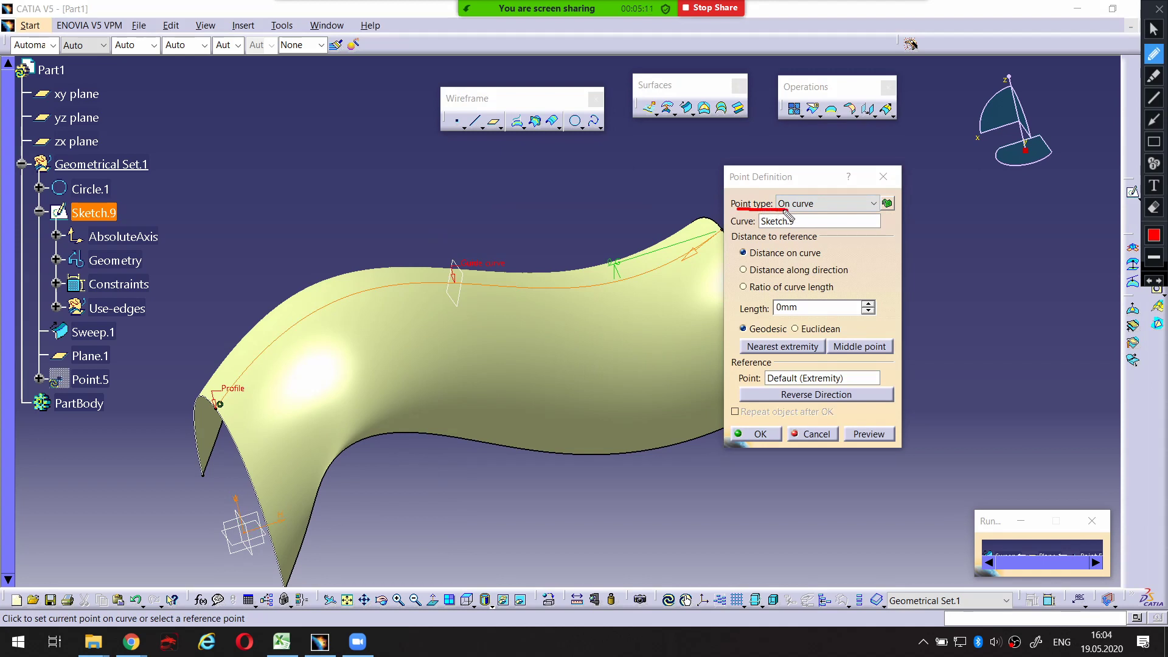
key("ctrl+alt+d")
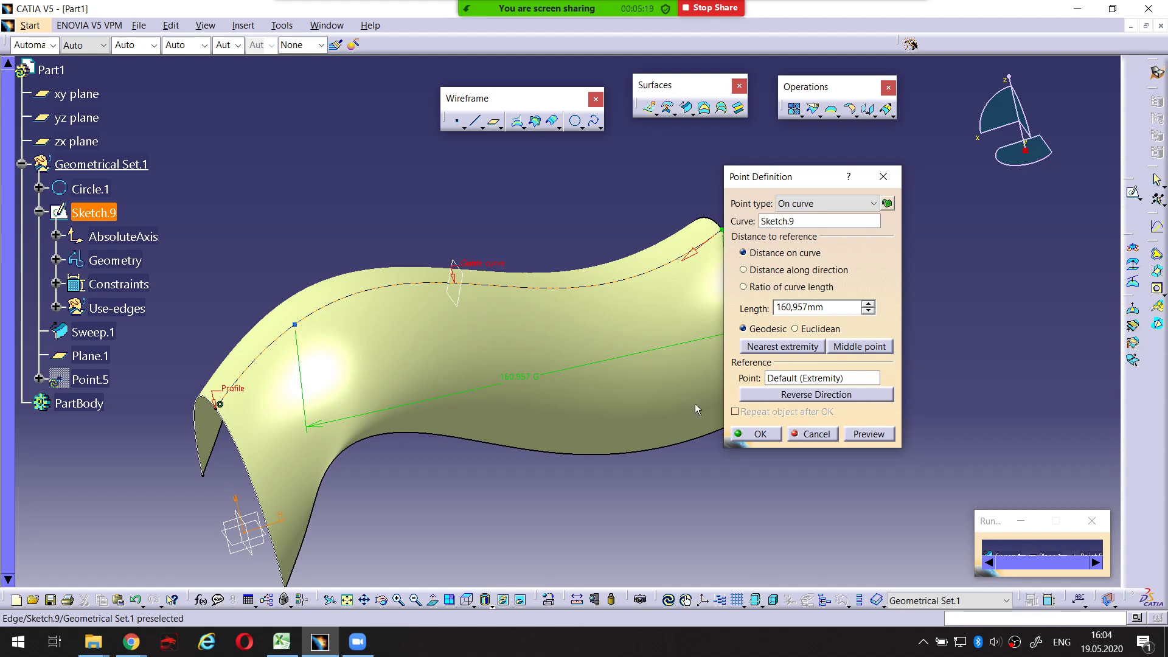
left_click(752, 435)
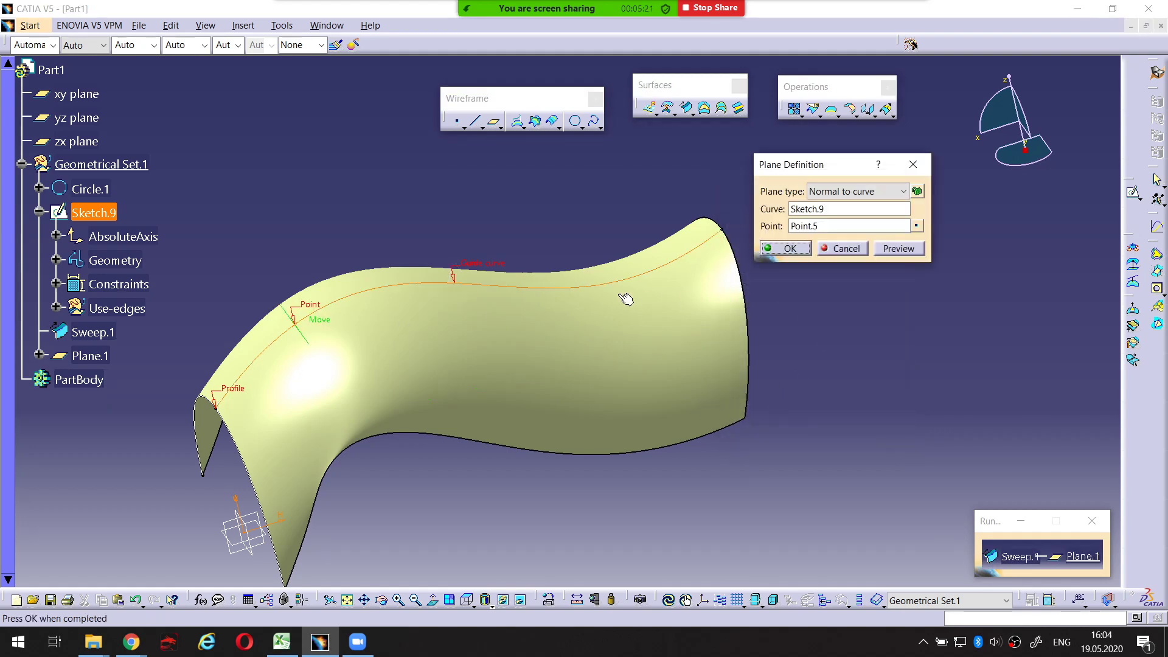
Accept the plane through the new point as Relimiter 1 and preview the sweep limited by it
middle_click_drag(413, 387, 539, 311)
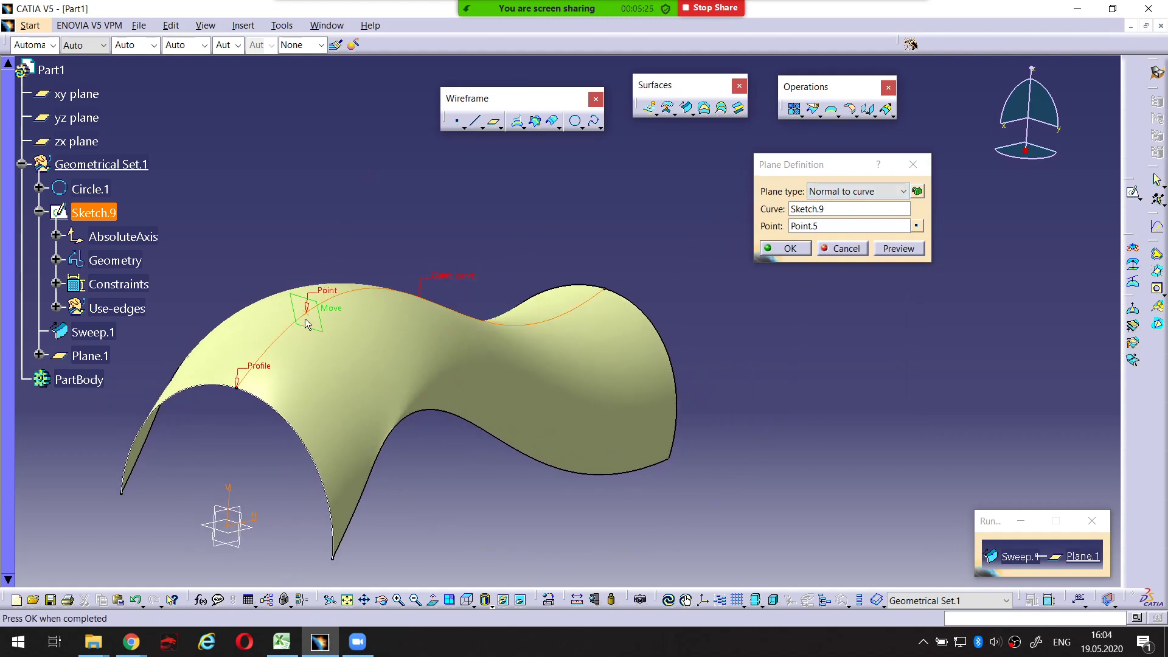
middle_click_drag(339, 319, 323, 357)
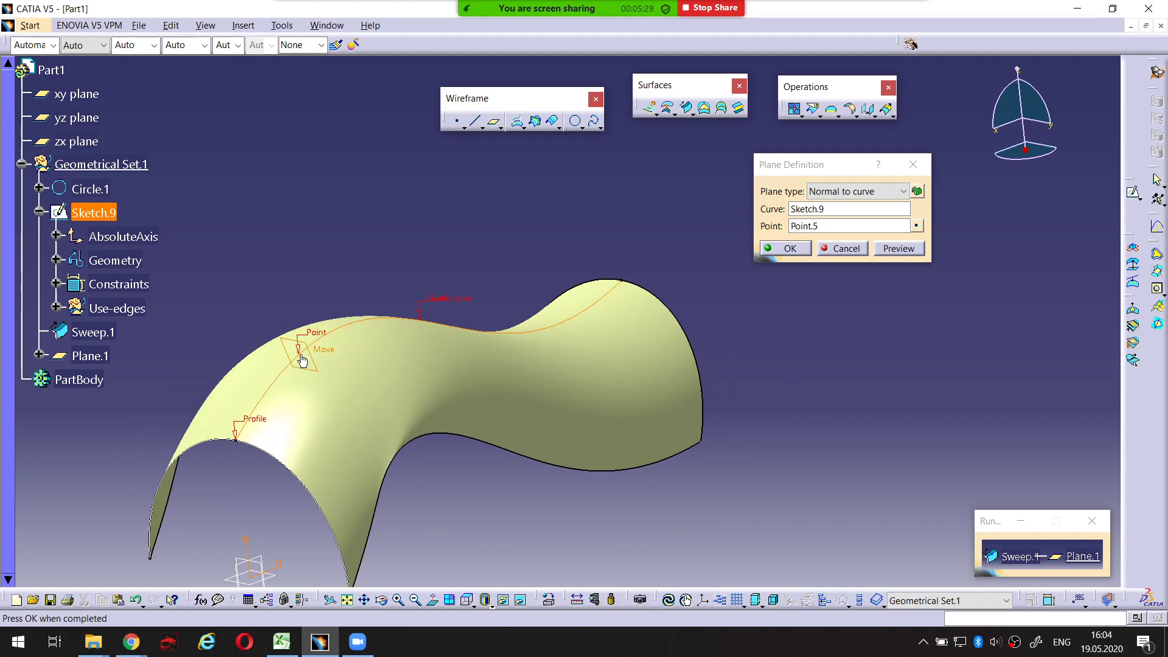
left_click(791, 248)
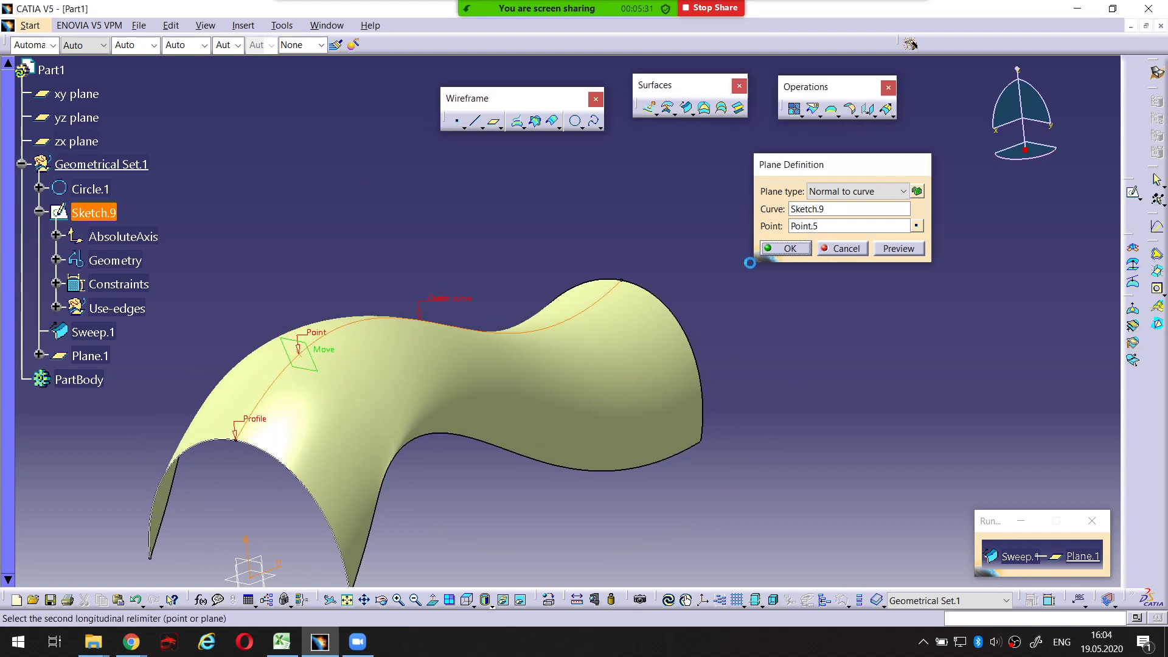
middle_click_drag(506, 380, 524, 313)
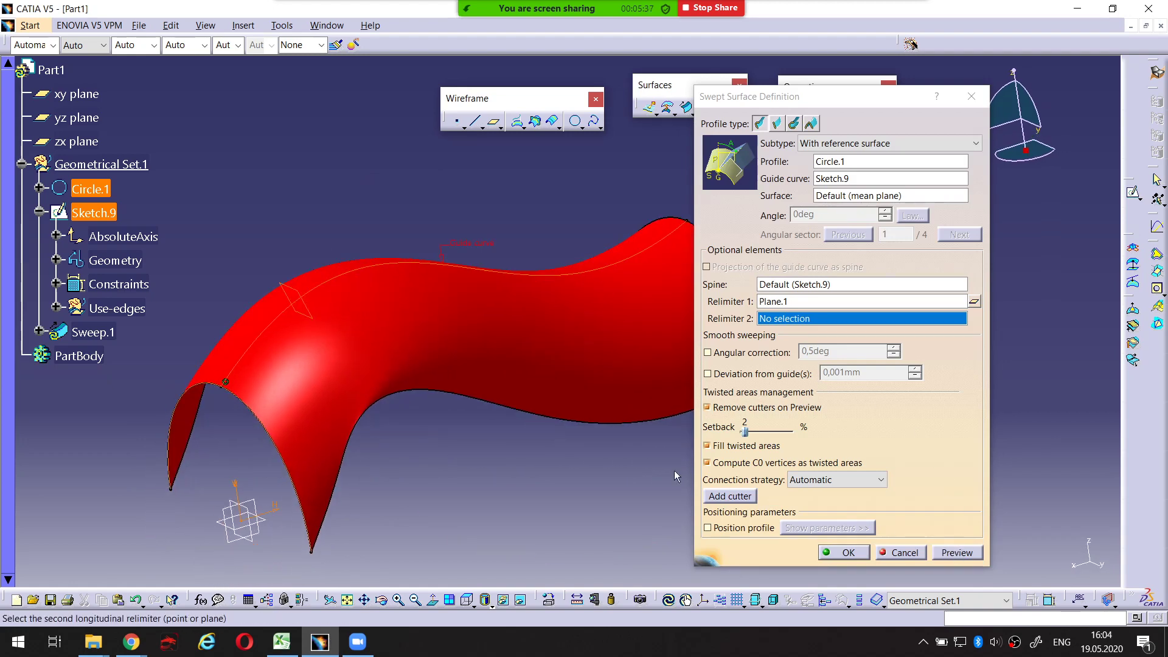
key("ctrl+alt+d")
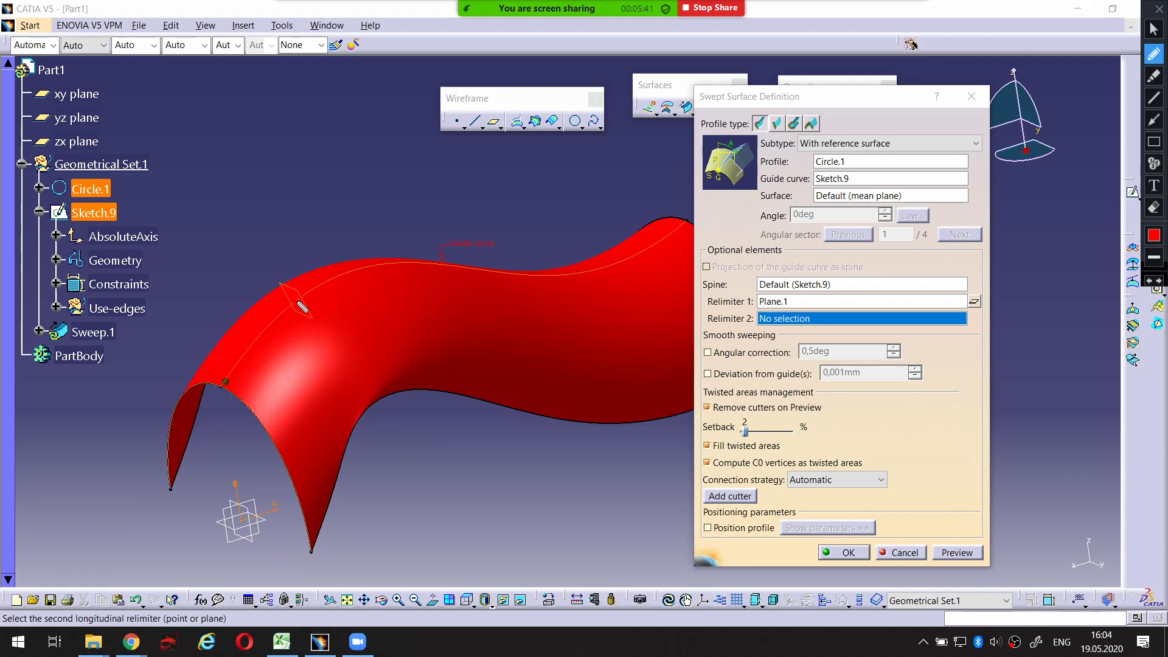
key("Escape")
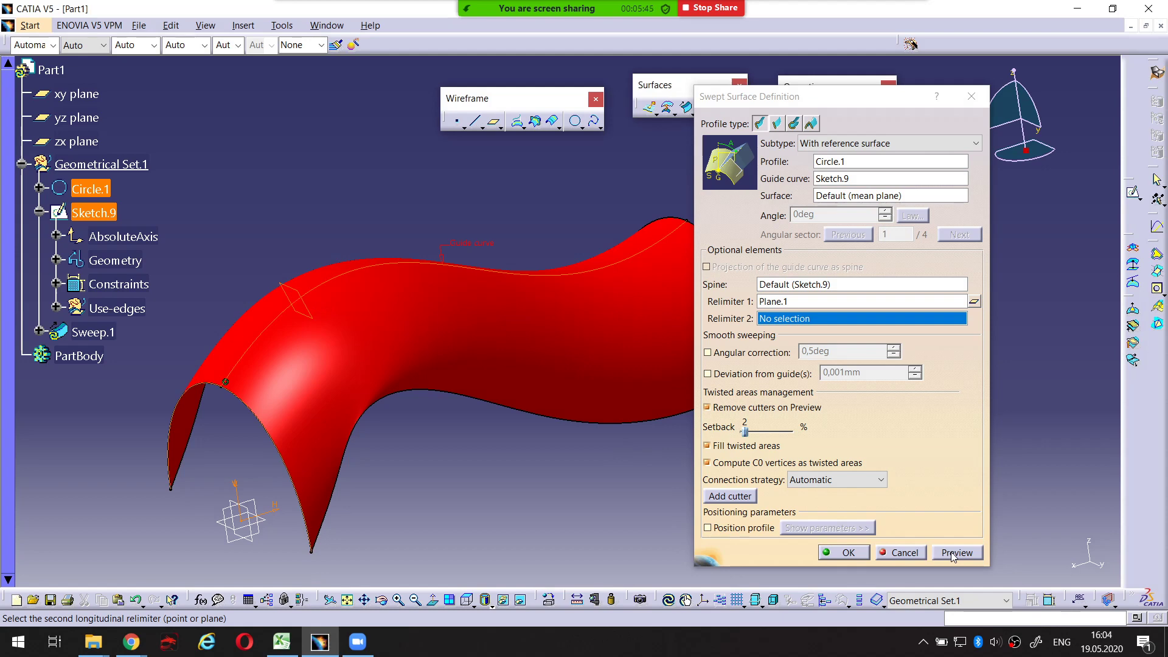
left_click(953, 554)
middle_click_drag(568, 396, 420, 374)
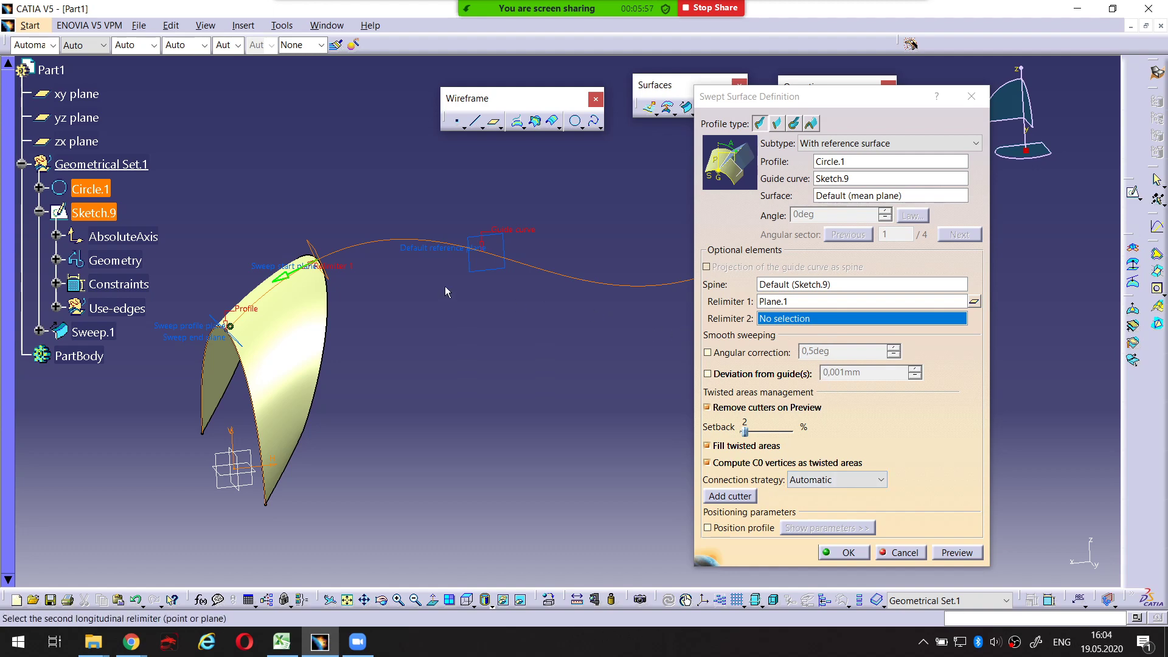
Examine the sweep limited by the first plane and its unset Relimiter 2 option from several angles
middle_click_drag(367, 341, 425, 343)
left_click(785, 285)
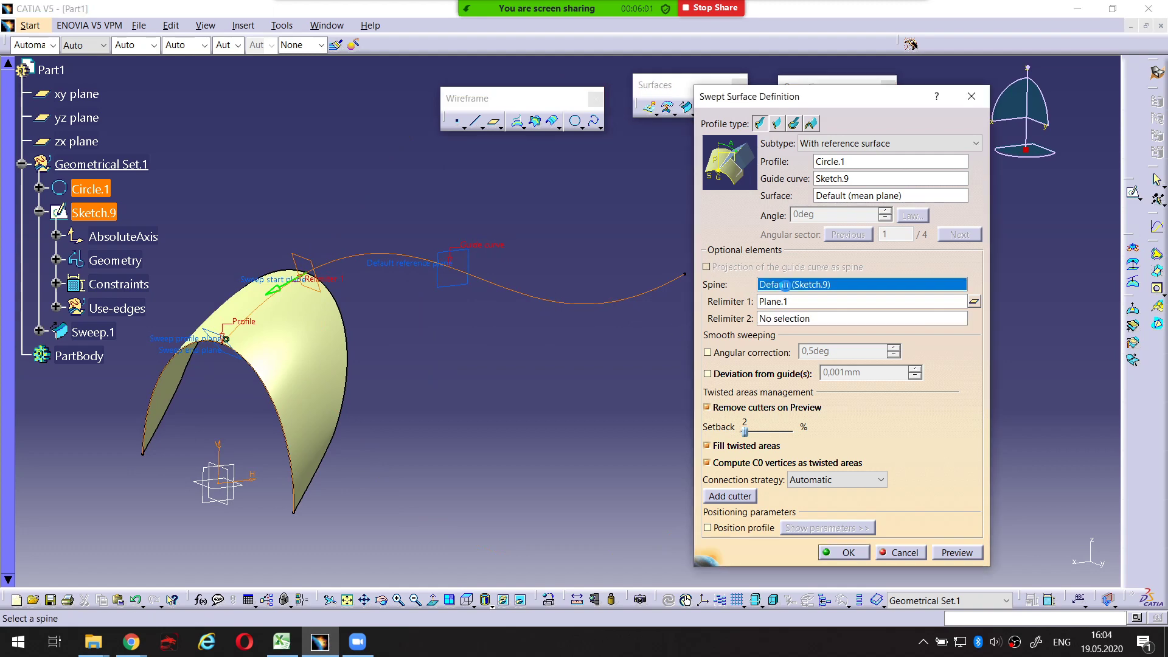
left_click(776, 319)
middle_click_drag(417, 325, 494, 314)
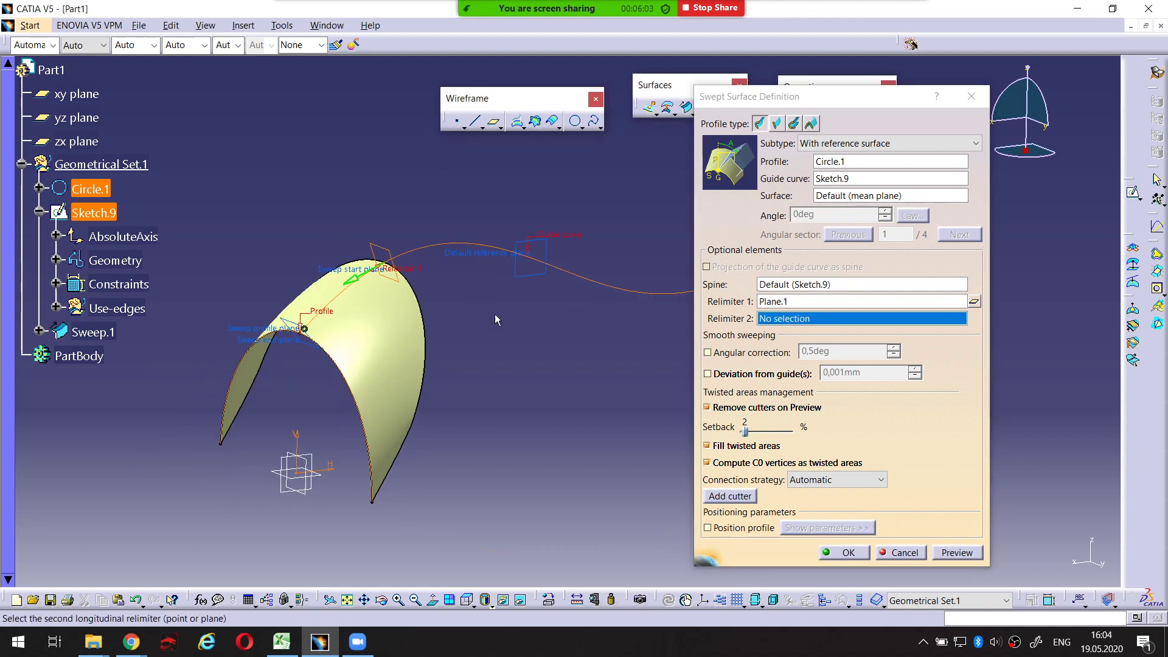
middle_click_drag(502, 378, 389, 359)
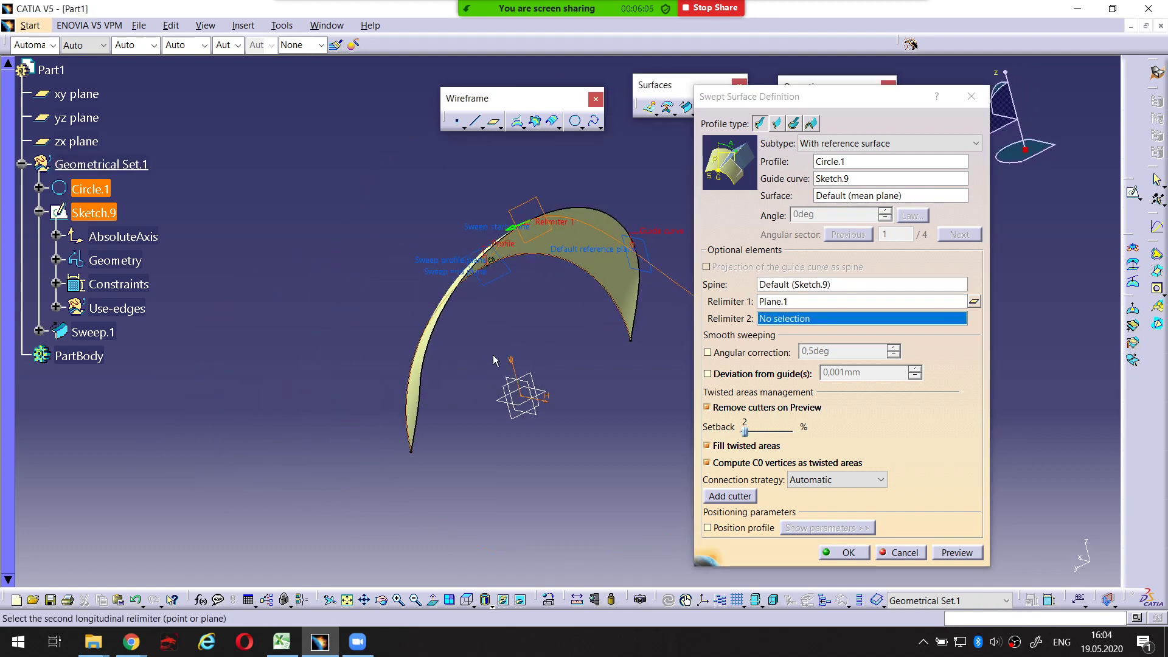
mouse_move(492, 356)
middle_mouse_down()
mouse_move(401, 360)
mouse_move(404, 343)
mouse_move(503, 373)
mouse_move(531, 331)
mouse_move(508, 343)
mouse_move(517, 378)
mouse_move(337, 386)
mouse_move(544, 336)
mouse_move(353, 359)
mouse_move(351, 407)
mouse_move(420, 371)
mouse_move(538, 265)
mouse_move(576, 342)
mouse_move(559, 301)
middle_mouse_up()
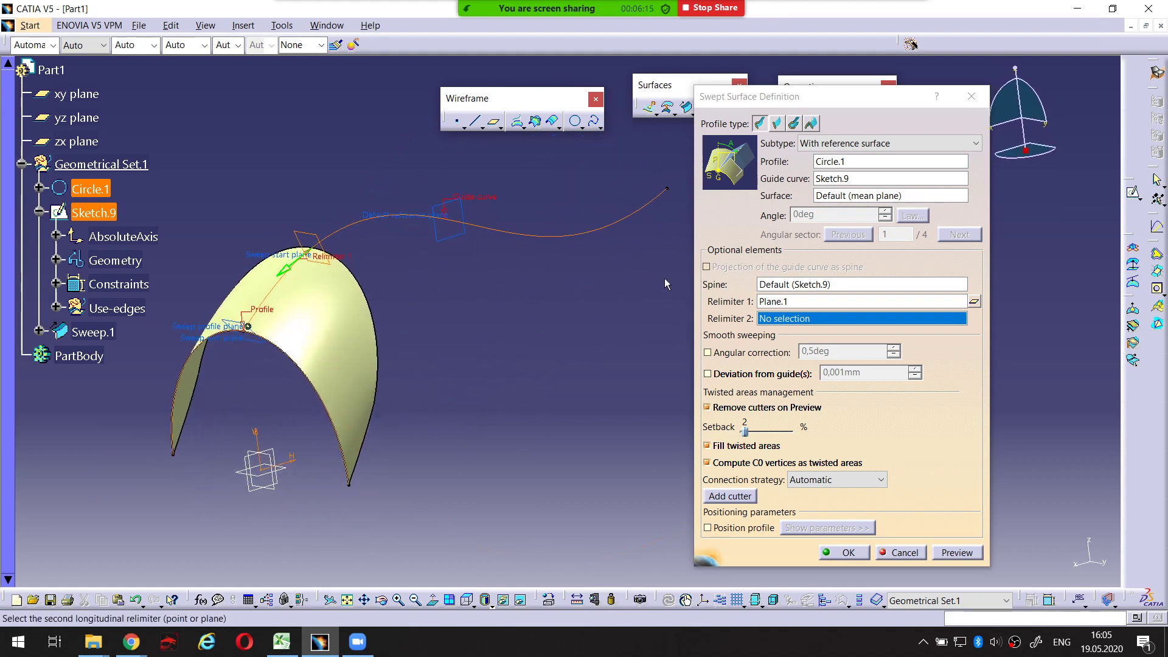
key("ctrl+alt+d")
left_click_drag(710, 329, 755, 326)
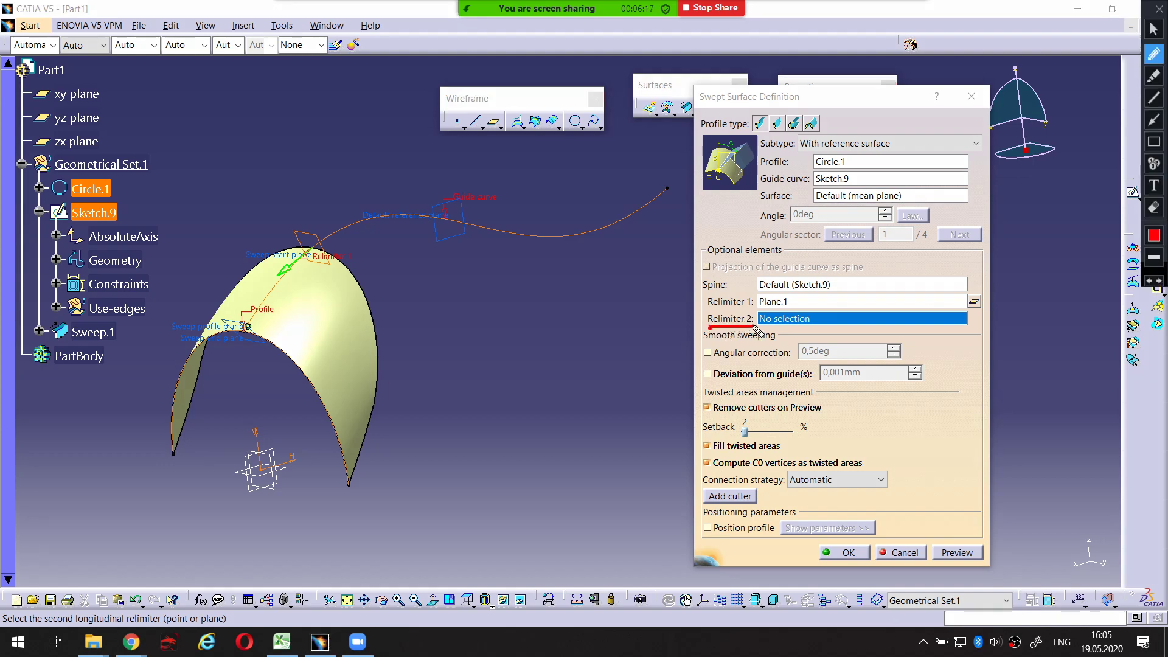
key("ctrl+alt+d")
key("ctrl+alt+d")
key("ctrl+alt+d")
key("ctrl+alt+d")
left_click_drag(708, 328, 748, 329)
key("ctrl+alt+d")
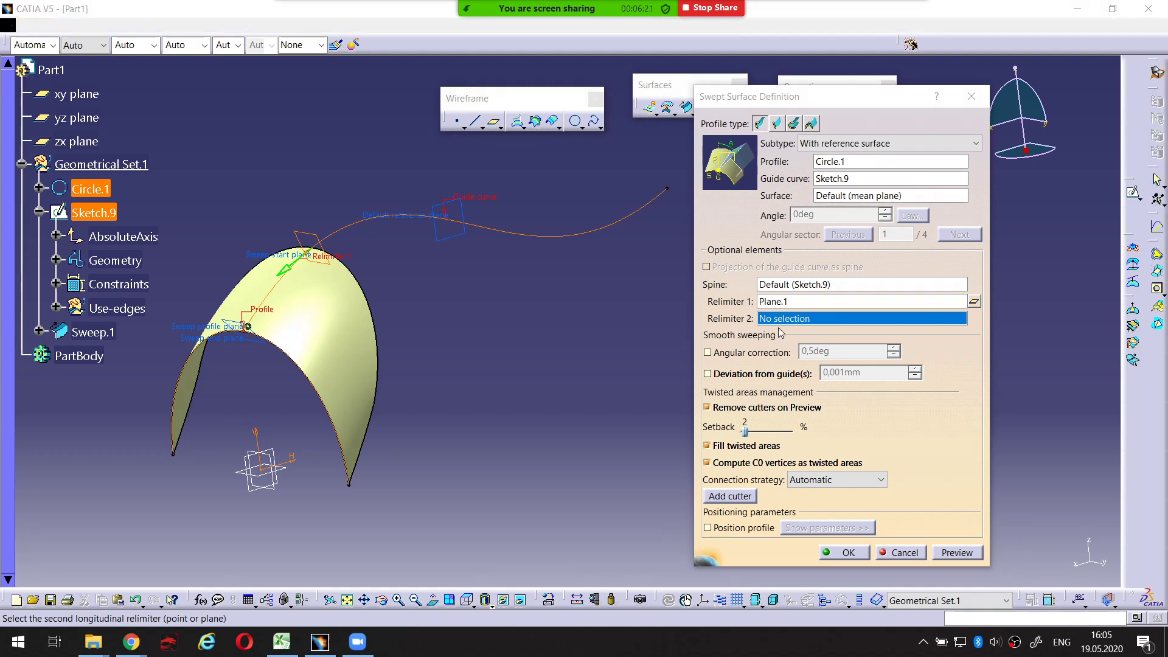
For the sweep's Relimiter 2, start creating a plane of type Normal to curve on the guide curve Sketch.9
right_click(782, 321)
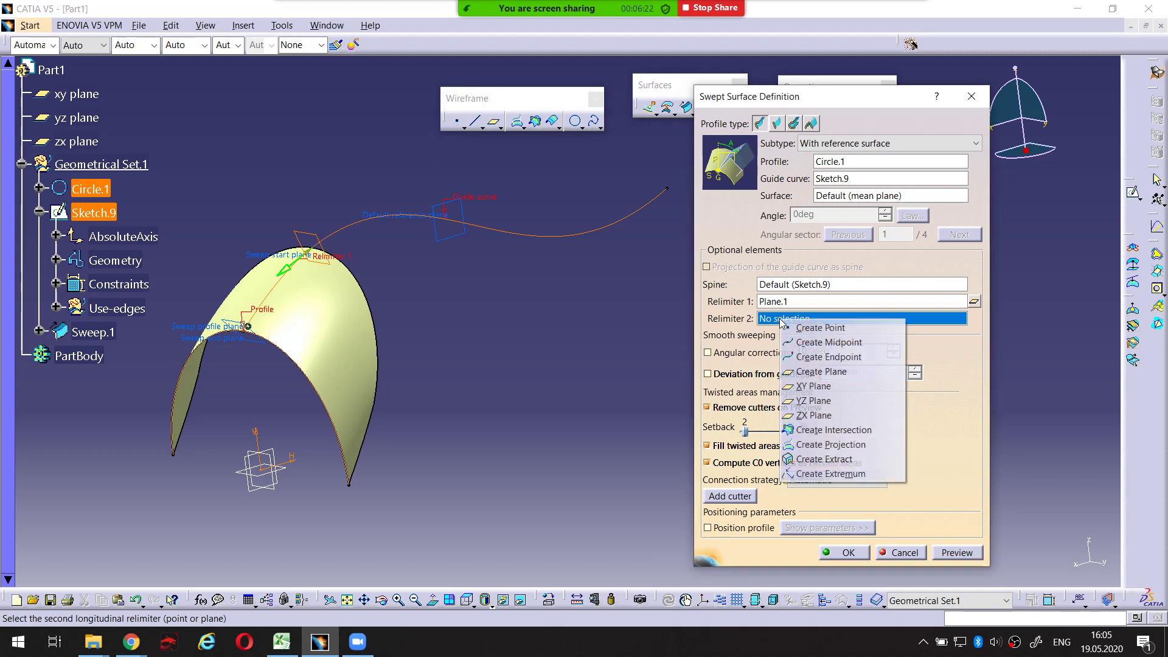
left_click(822, 372)
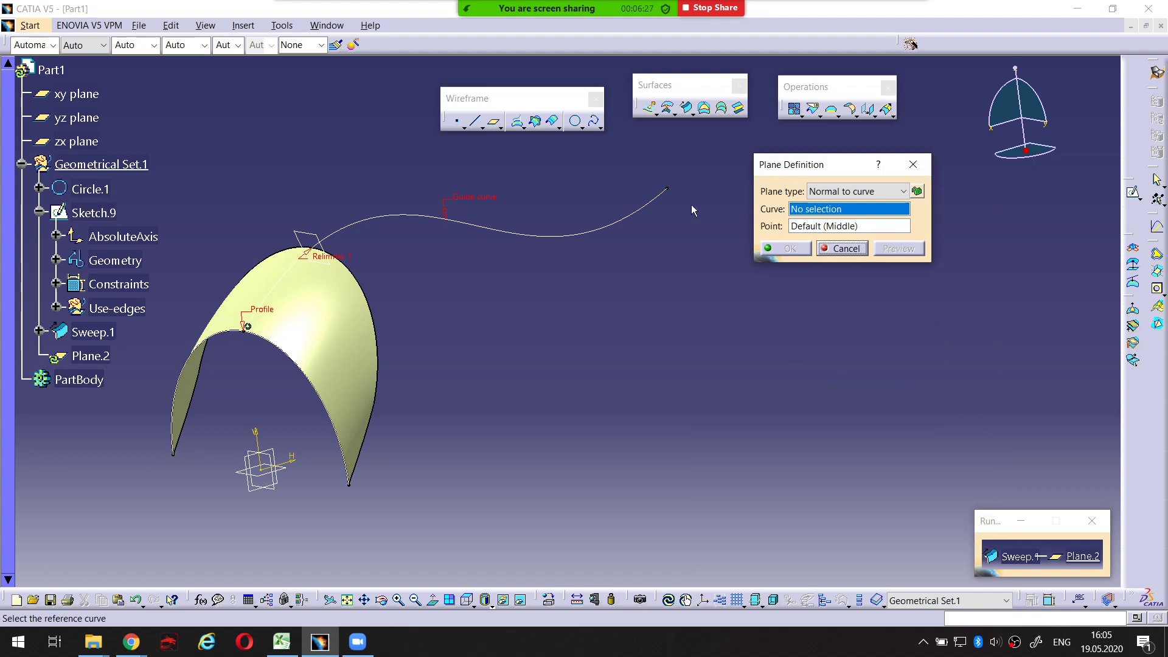
left_click(584, 238)
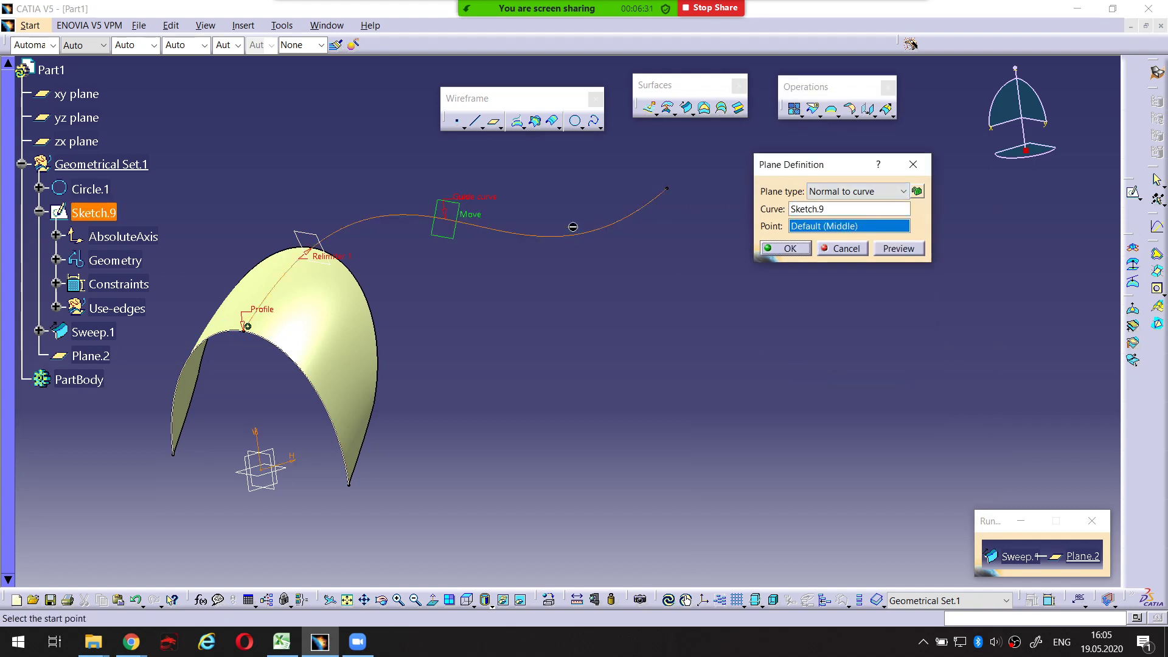
mouse_move(511, 229)
middle_mouse_down()
mouse_move(478, 329)
mouse_move(495, 305)
mouse_move(542, 319)
middle_mouse_up()
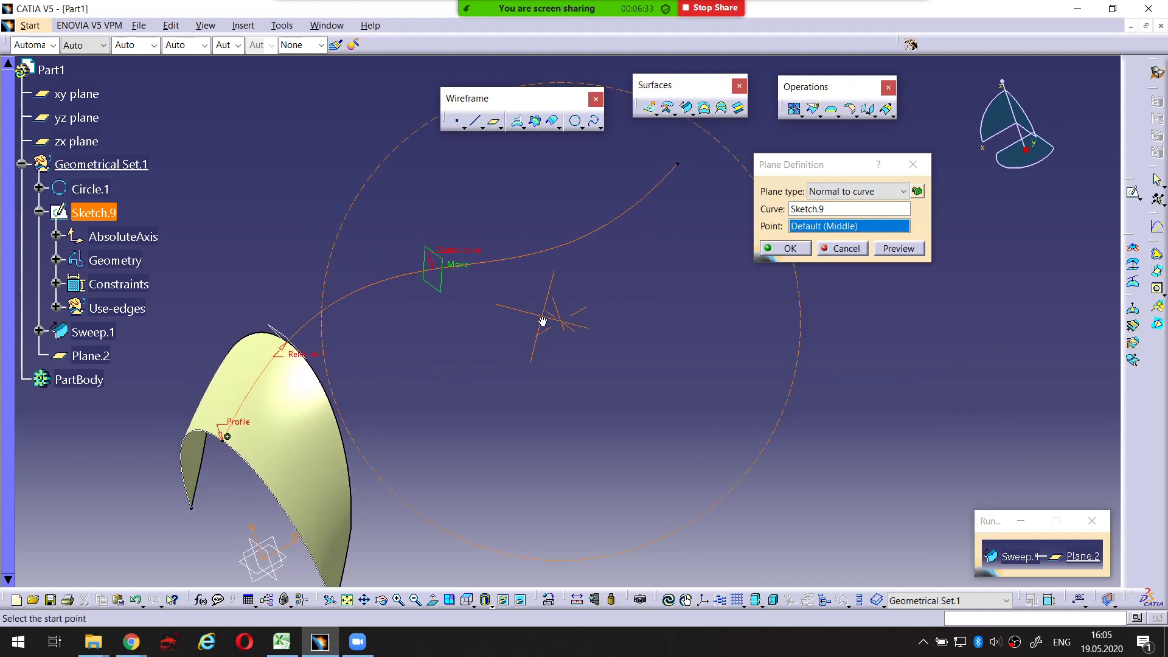
Create the second plane's reference point on curve Sketch.9, at a geodesic distance of about 27 mm from its default extremity
right_click(807, 232)
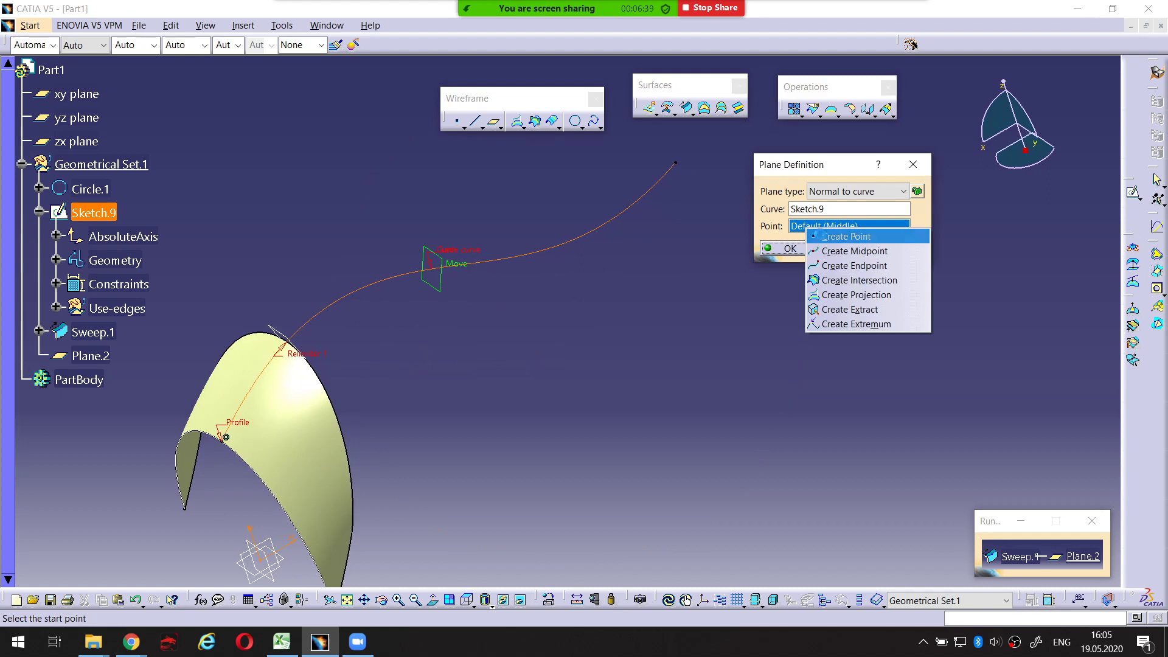
left_click(823, 238)
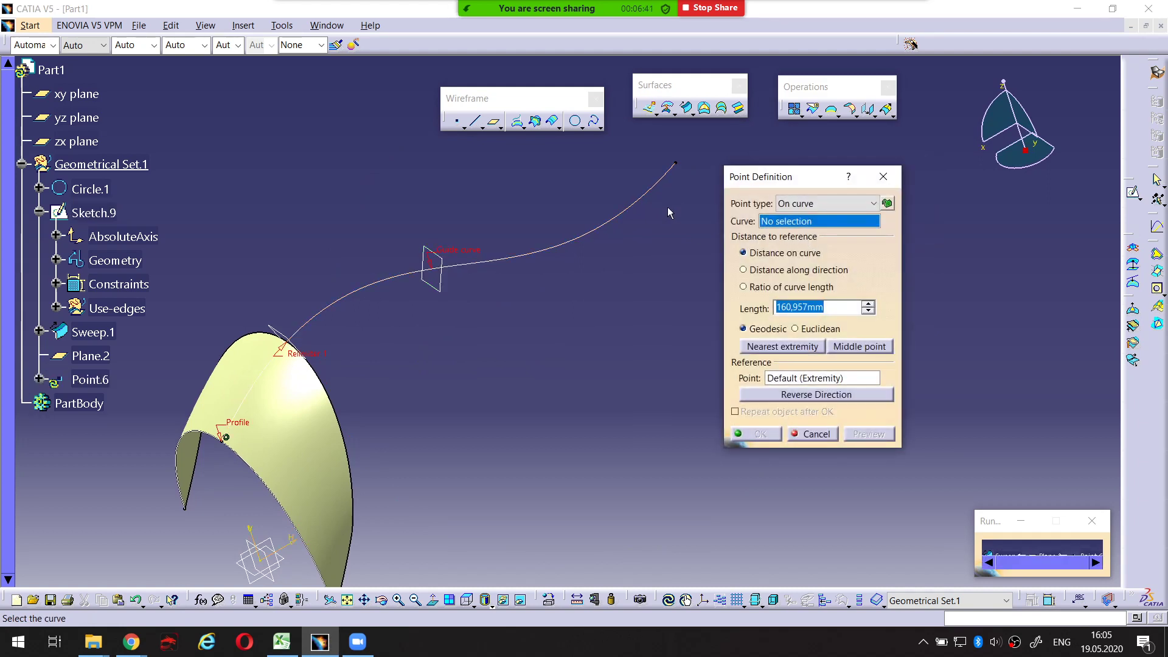
left_click(671, 176)
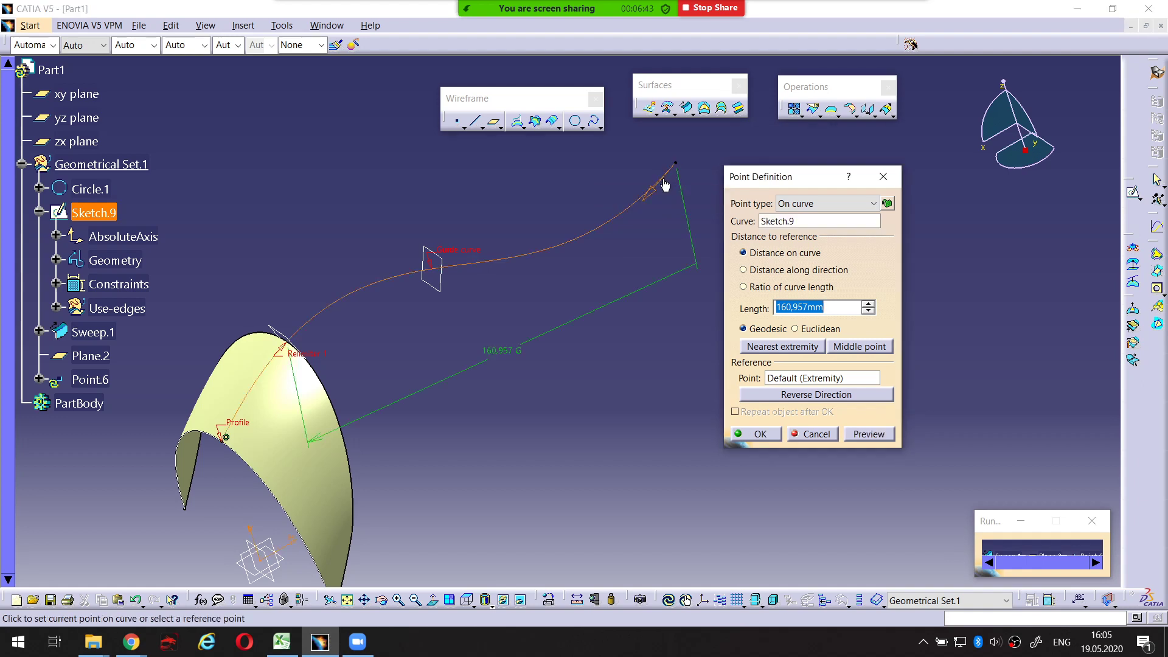
left_click(270, 358)
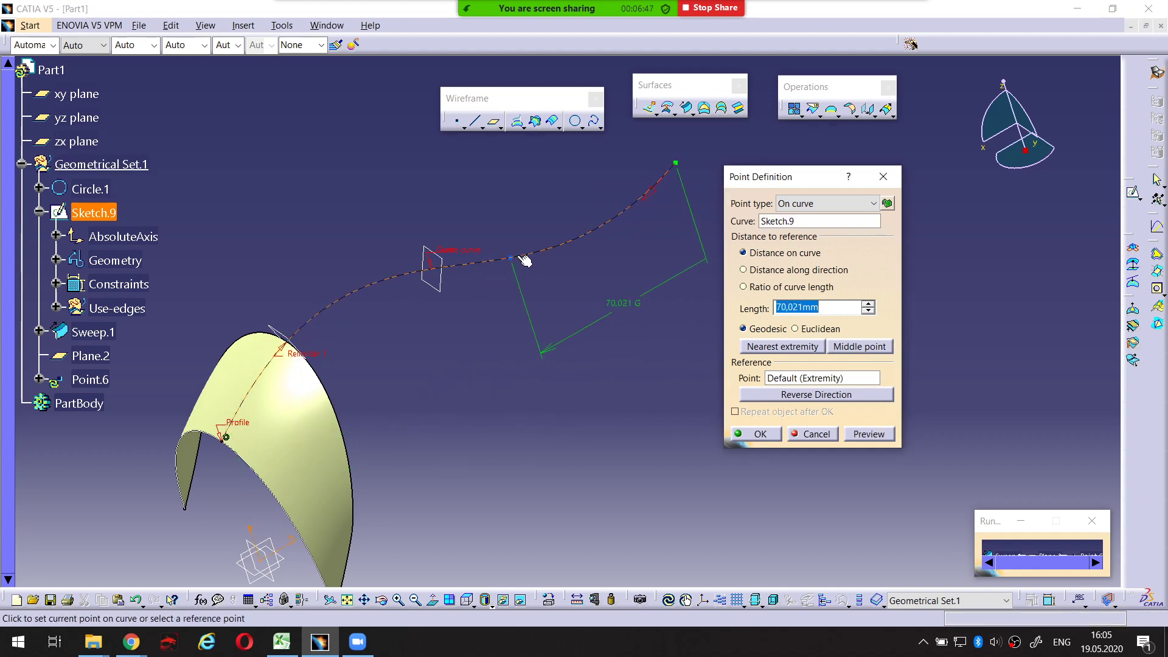
left_click(627, 219)
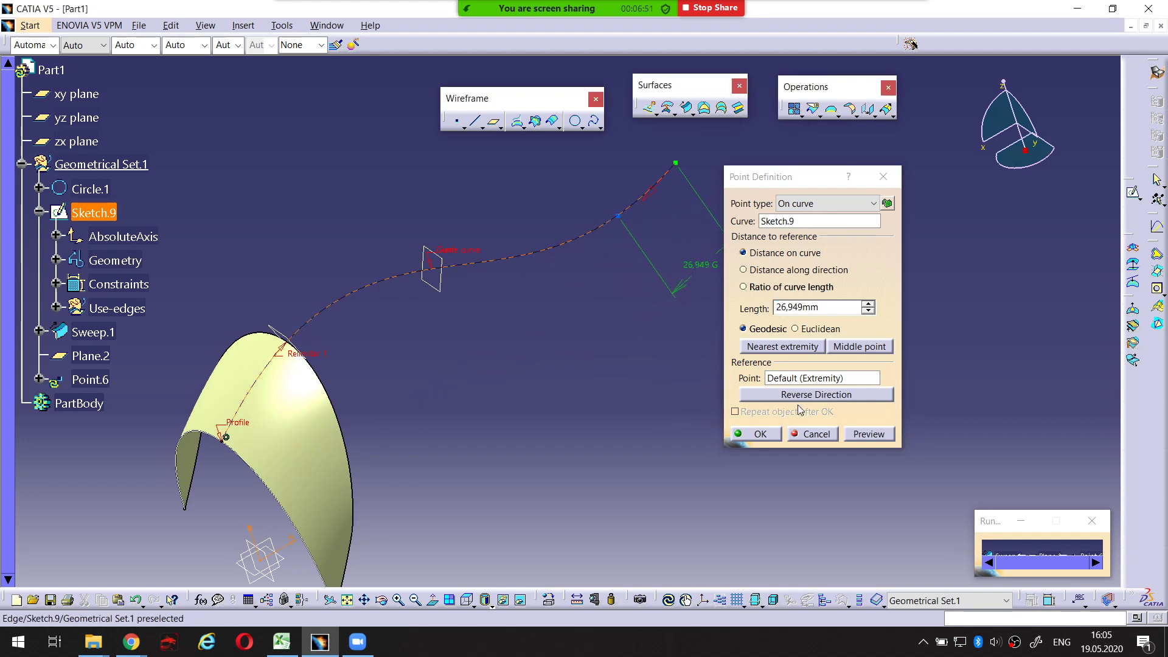
left_click(780, 433)
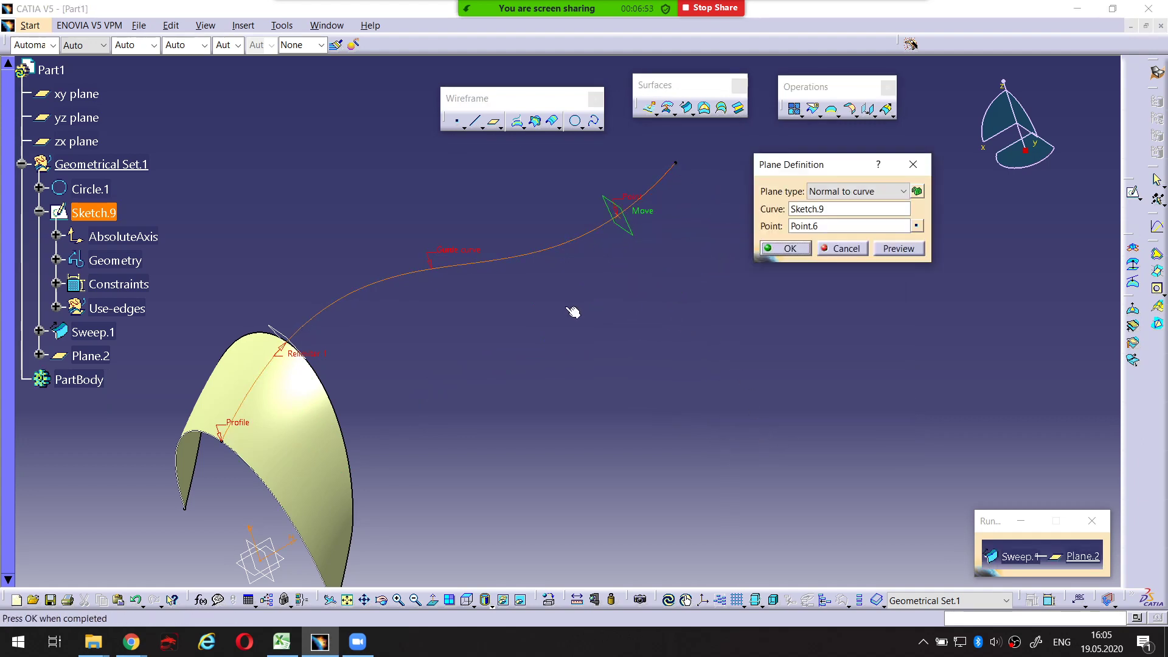
Accept the plane through the new point as Relimiter 2 and preview the sweep limited by both planes
middle_click_drag(572, 311, 580, 298)
key("ctrl+alt+d")
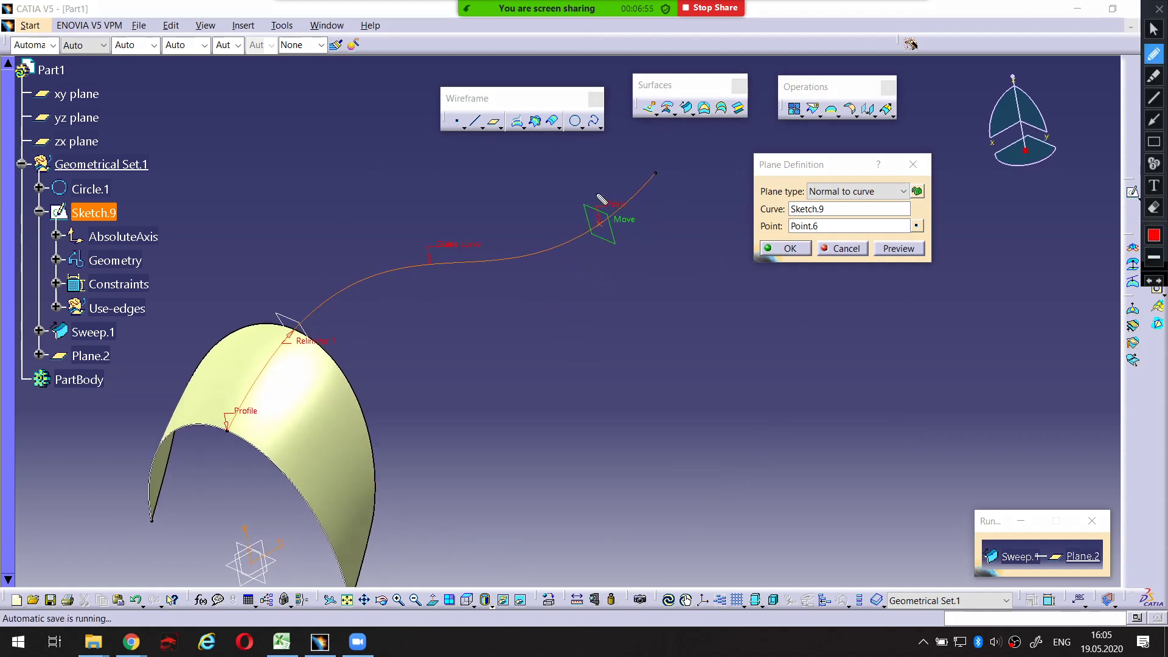
left_click_drag(595, 193, 569, 240)
left_click_drag(646, 245, 602, 196)
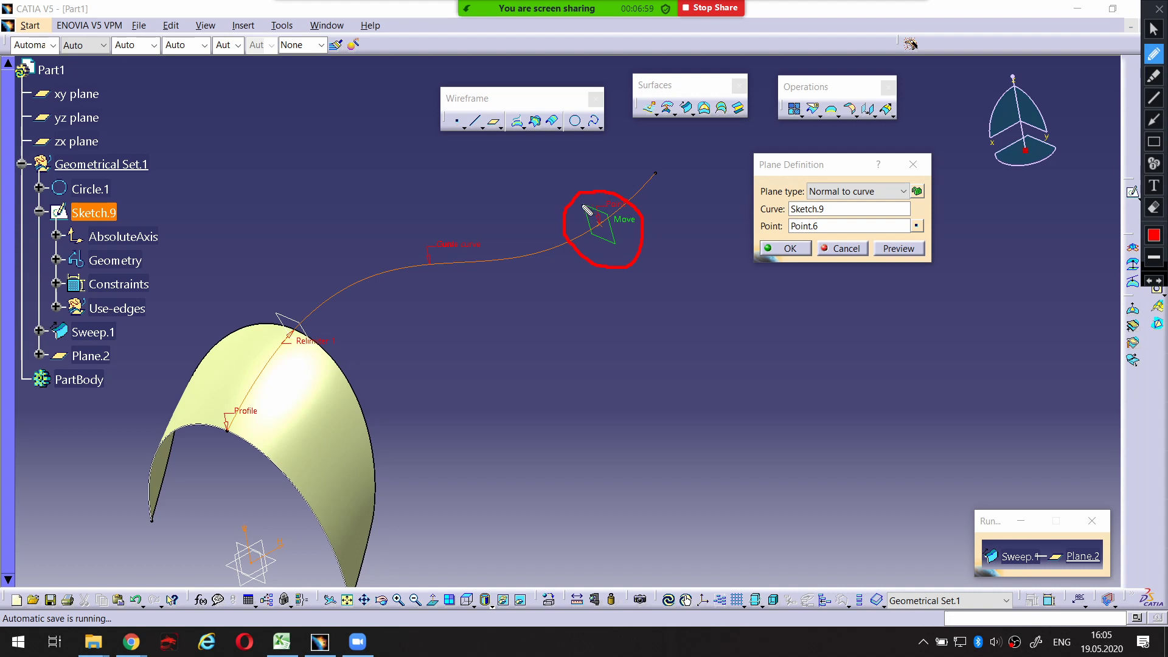
left_click_drag(527, 257, 567, 246)
key("Escape")
left_click(789, 250)
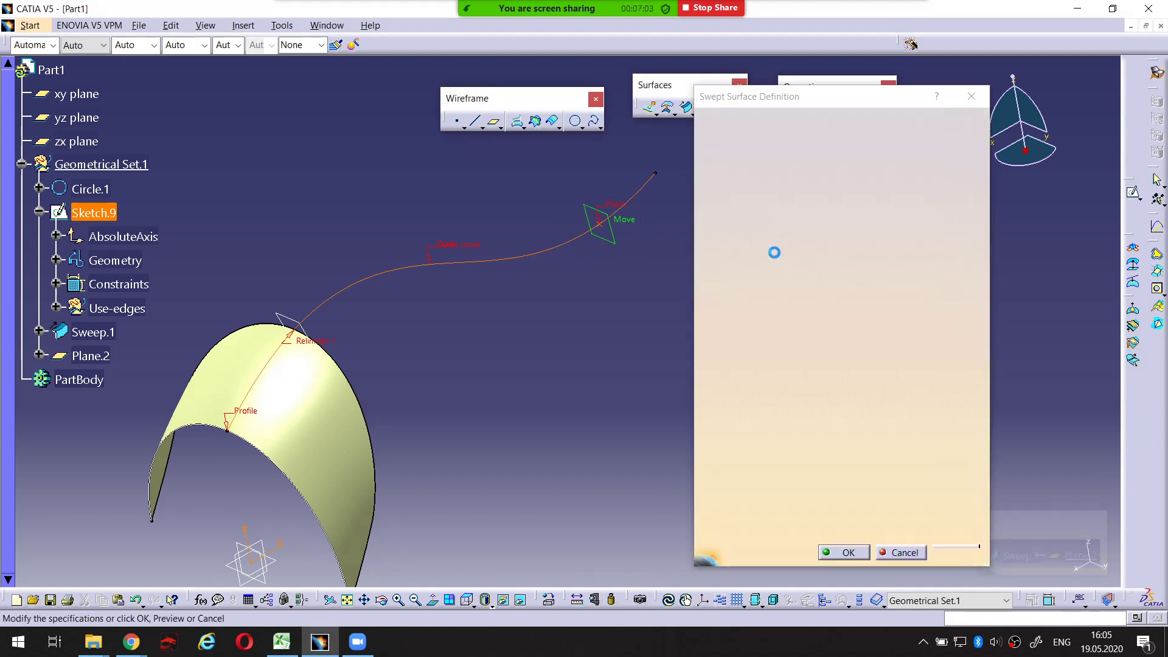
left_click(957, 552)
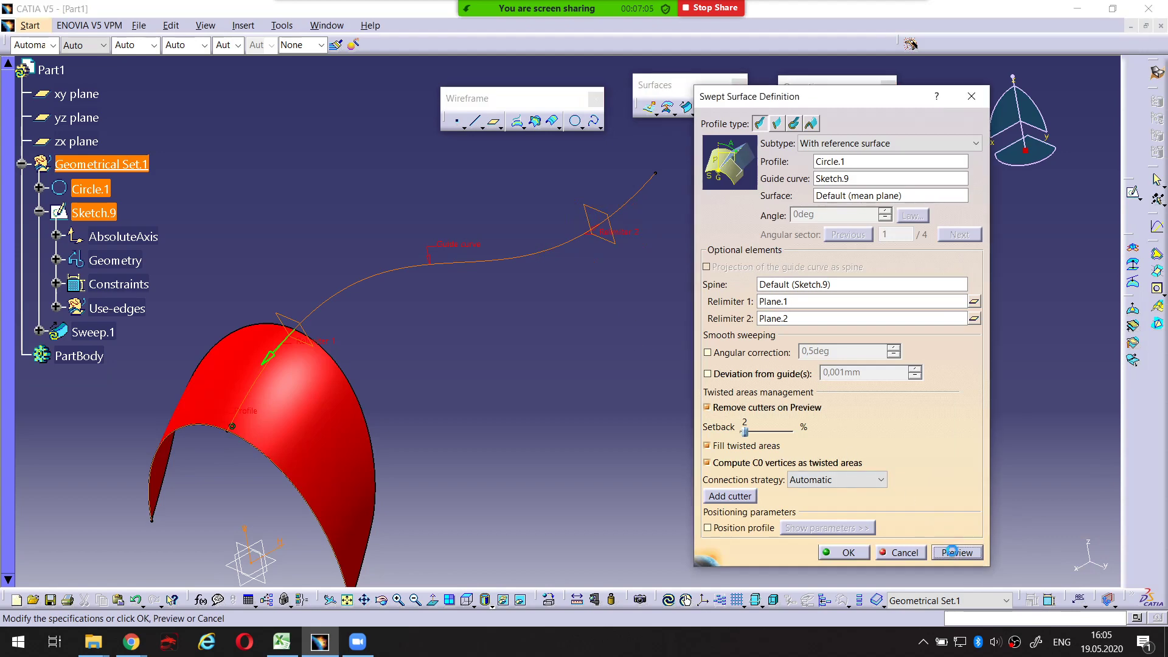
Examine the previewed sweep between its two relimiter planes, comparing its extent with the profile and the full guide curve
mouse_move(581, 348)
middle_mouse_down()
mouse_move(470, 341)
mouse_move(476, 282)
mouse_move(456, 299)
mouse_move(449, 353)
mouse_move(443, 334)
mouse_move(463, 350)
middle_mouse_up()
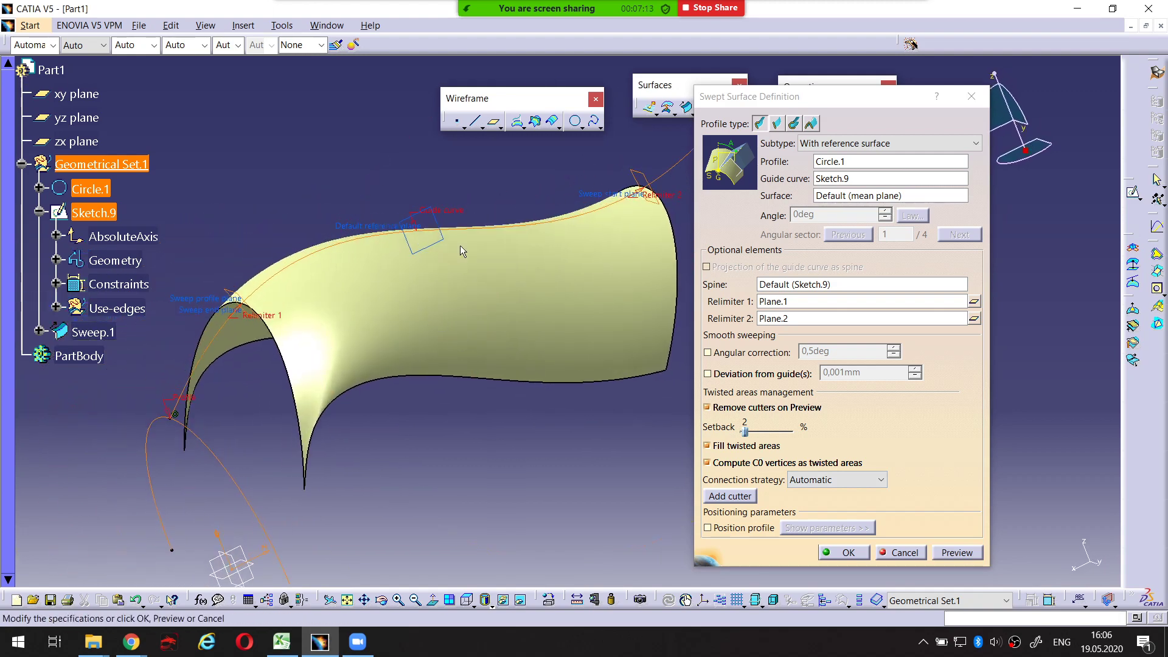
key("ctrl+alt+d")
mouse_move(247, 309)
left_mouse_down()
mouse_move(231, 295)
mouse_move(256, 321)
mouse_move(240, 313)
left_mouse_up()
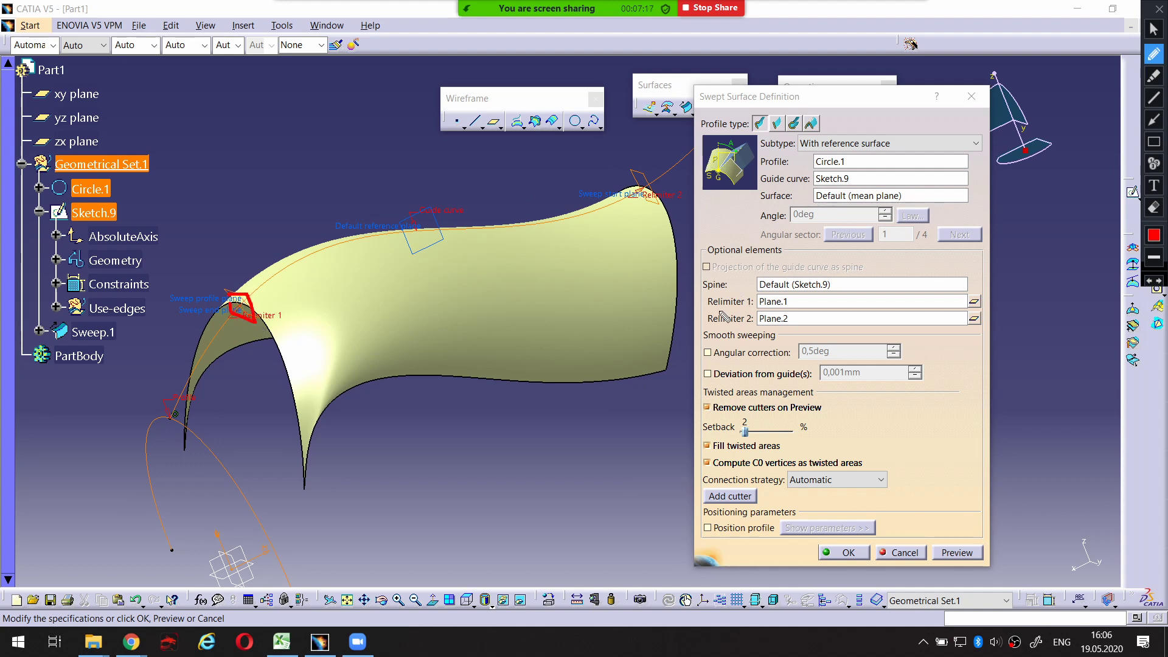
mouse_move(709, 307)
left_mouse_down()
mouse_move(743, 307)
mouse_move(752, 324)
left_mouse_up()
key("ctrl+alt+d")
key("ctrl+alt+d")
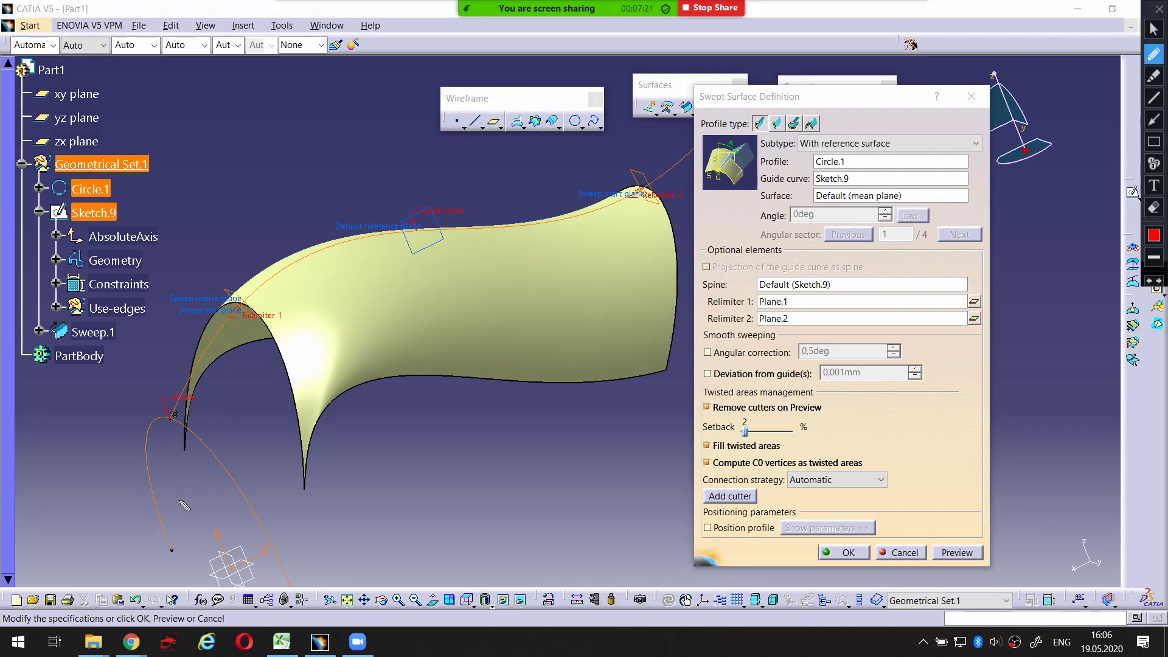
mouse_move(173, 552)
left_mouse_down()
mouse_move(147, 442)
mouse_move(202, 434)
mouse_move(283, 572)
left_mouse_up()
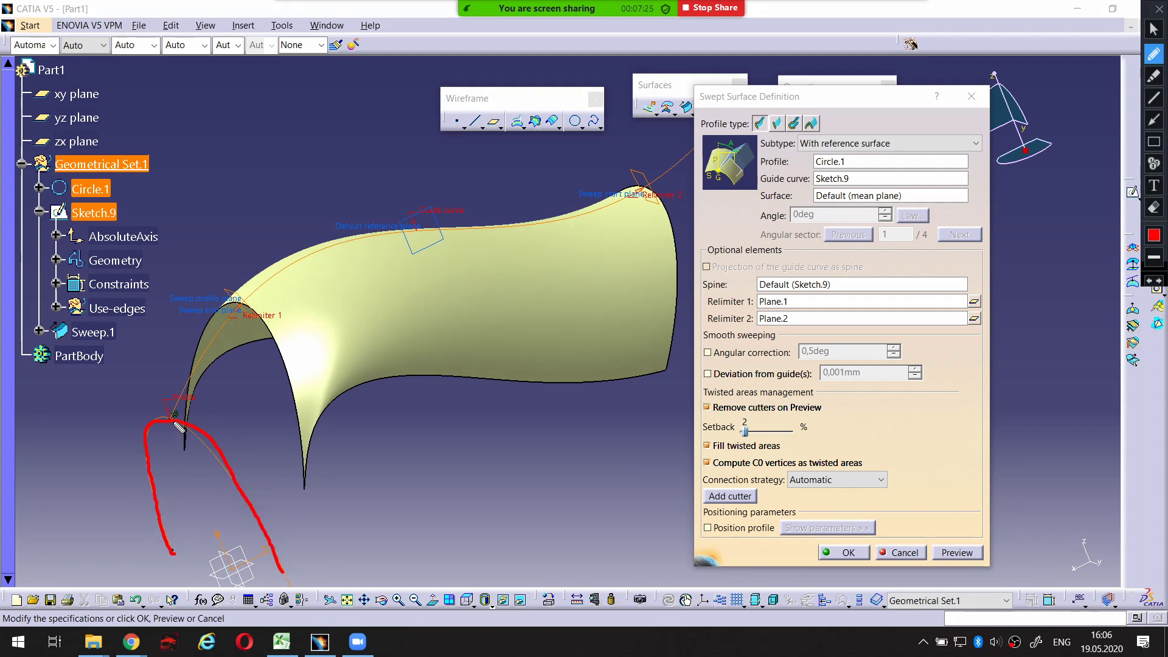
mouse_move(178, 424)
left_mouse_down()
mouse_move(219, 342)
mouse_move(290, 269)
mouse_move(634, 199)
left_mouse_up()
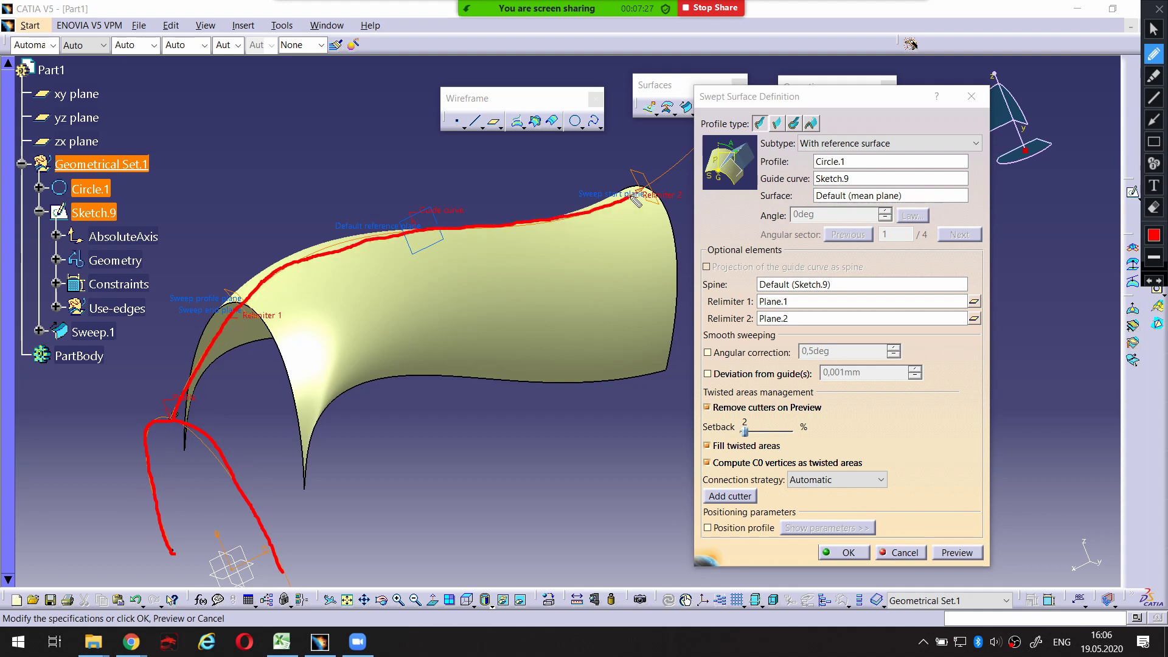
key("Escape")
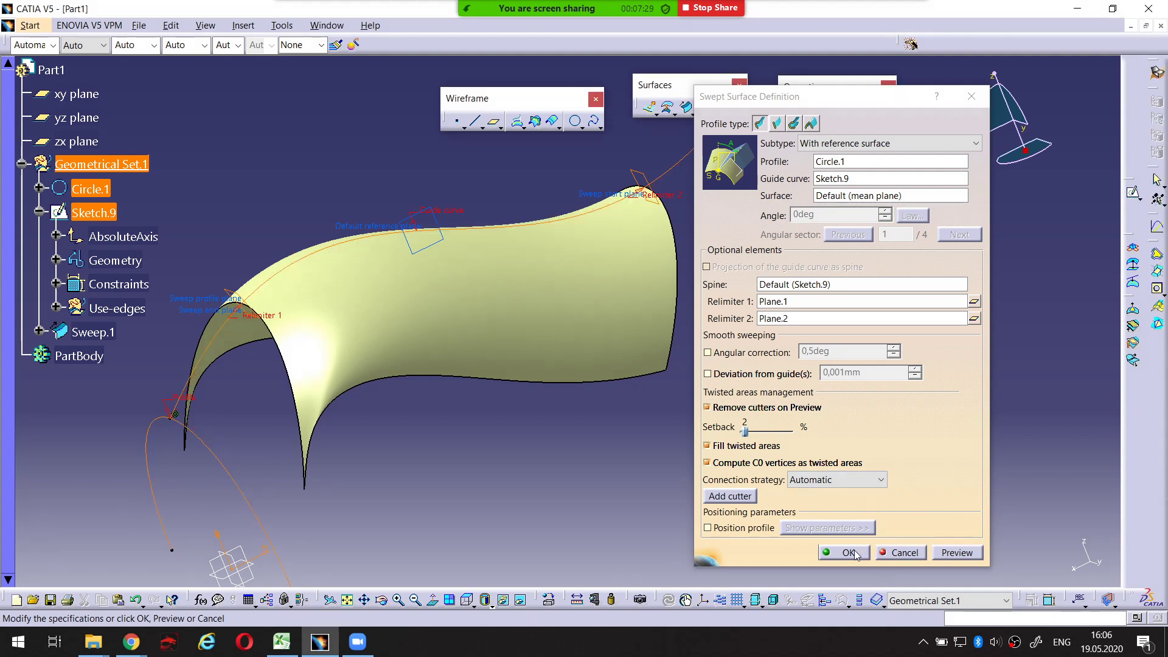
Confirm the swept surface limited by both planes and expand Sweep.1 in the specification tree
left_click(855, 554)
middle_click_drag(684, 292, 675, 356)
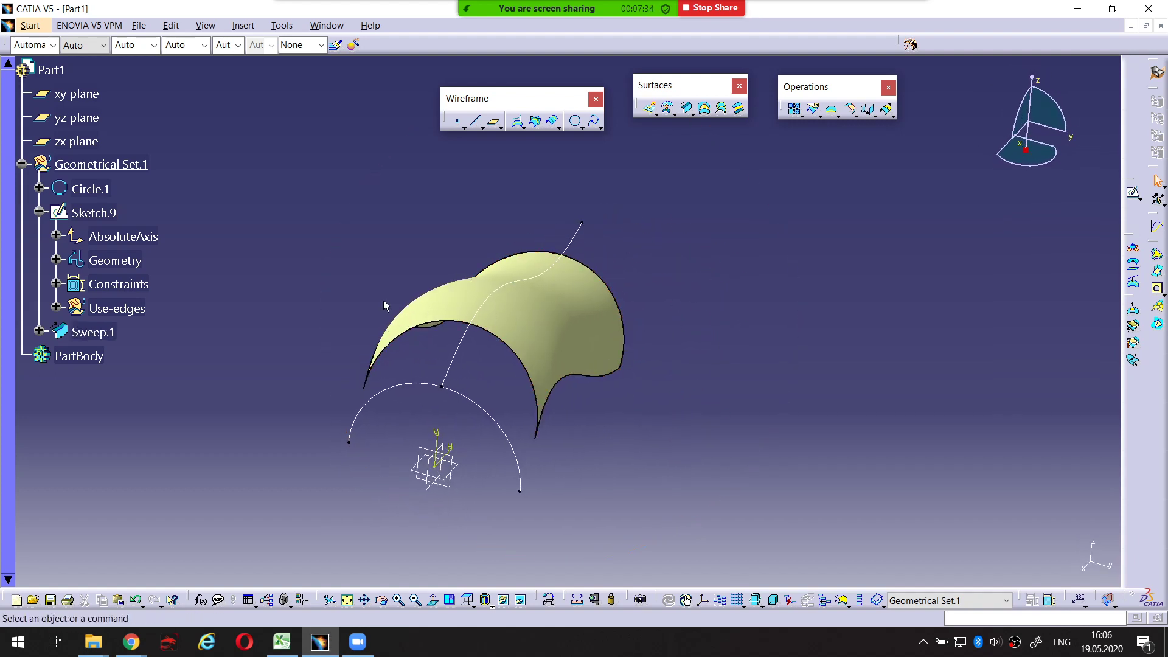
left_click(97, 333)
left_click(205, 322)
left_click(39, 332)
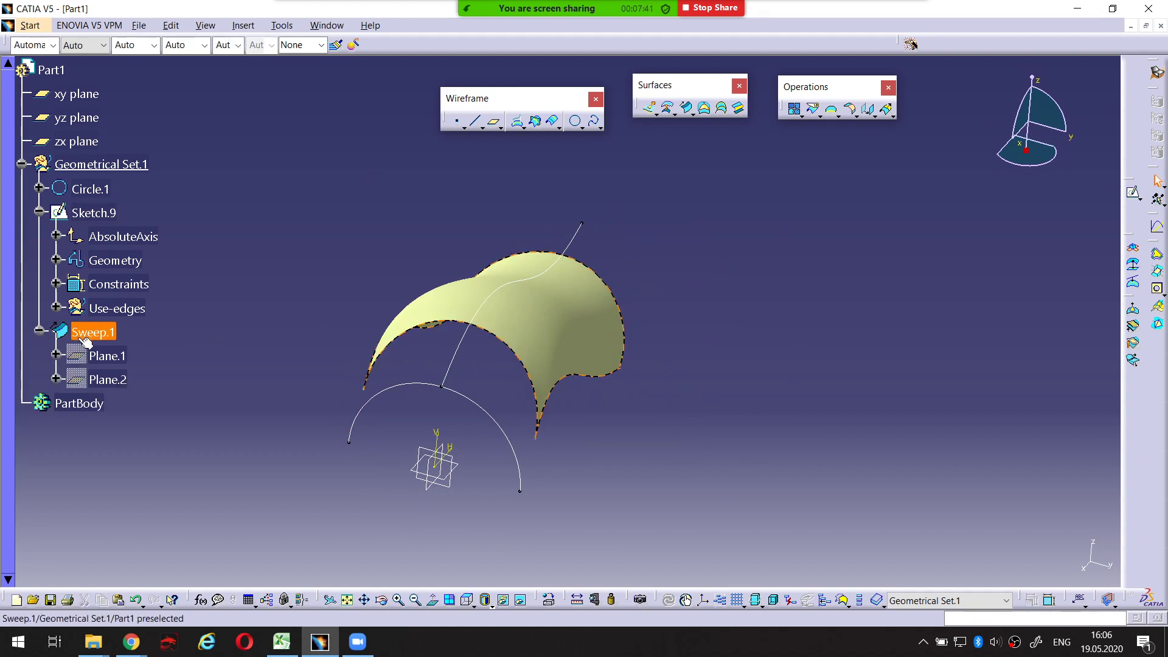
Examine Plane.1 and Plane.2 nested under Sweep.1 and relate them to the two ends of the surface
key("ctrl+alt+d")
key("ctrl+alt+d")
key("ctrl+alt+d")
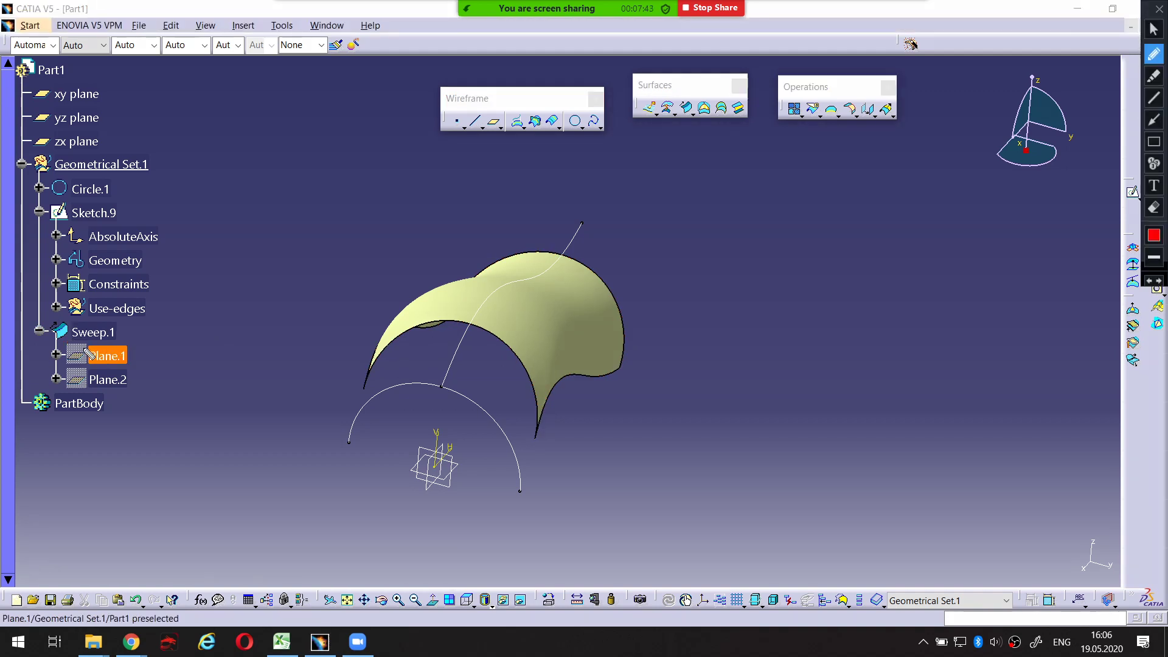
left_click_drag(73, 338, 121, 338)
left_click_drag(69, 368, 125, 369)
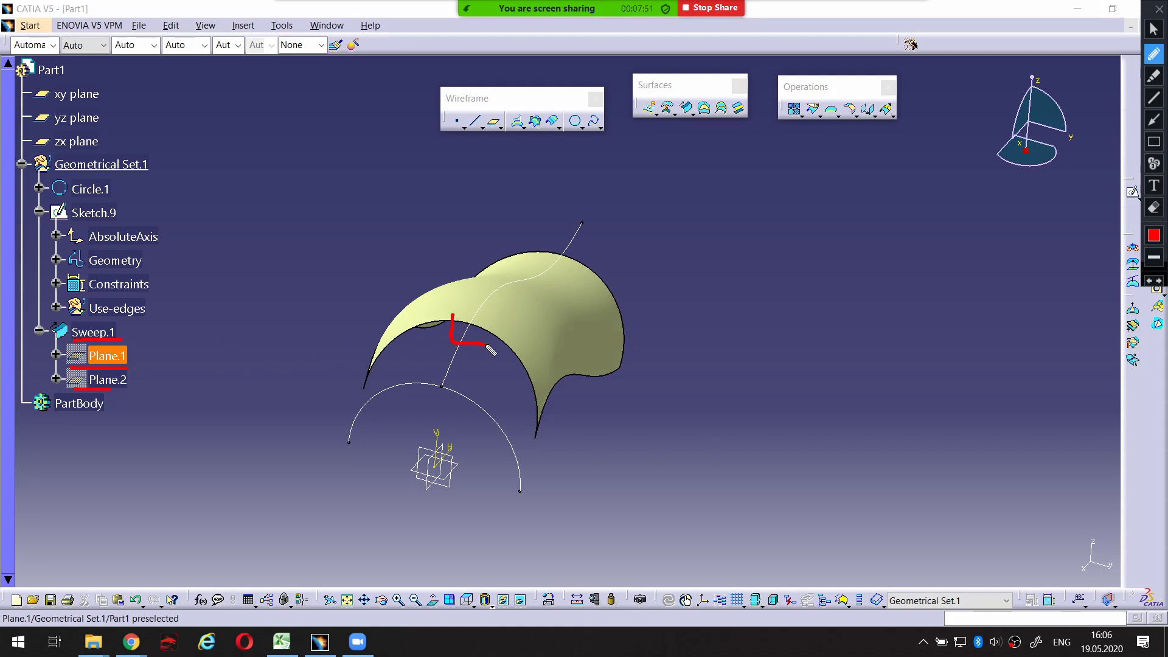
mouse_move(487, 344)
left_mouse_down()
mouse_move(487, 322)
mouse_move(450, 315)
left_mouse_up()
left_click_drag(550, 241, 576, 260)
key("Escape")
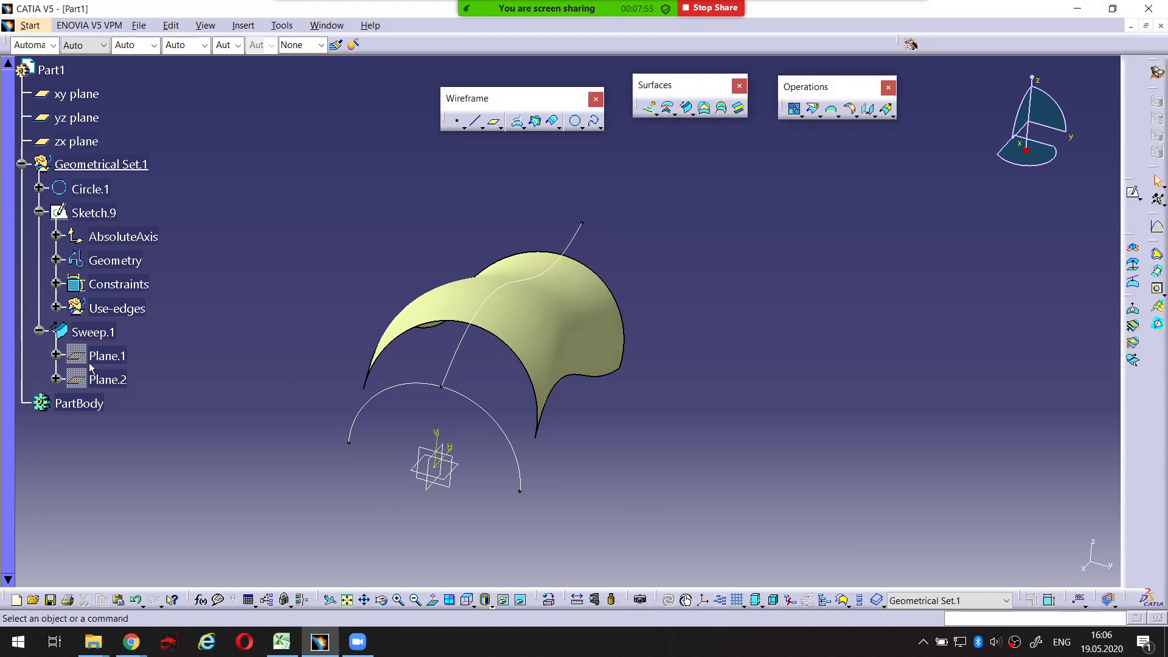
Expand Plane.1 and its Point.5 under Sweep.1 to inspect the point's length parameter
left_click(55, 356)
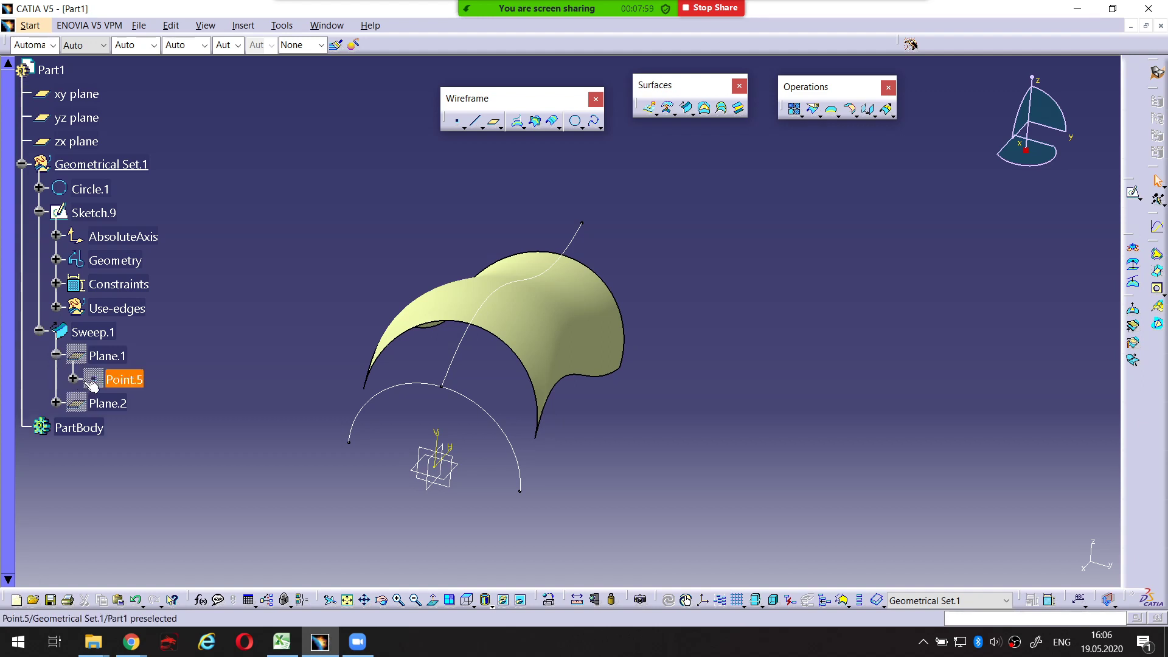
key("ctrl+alt+d")
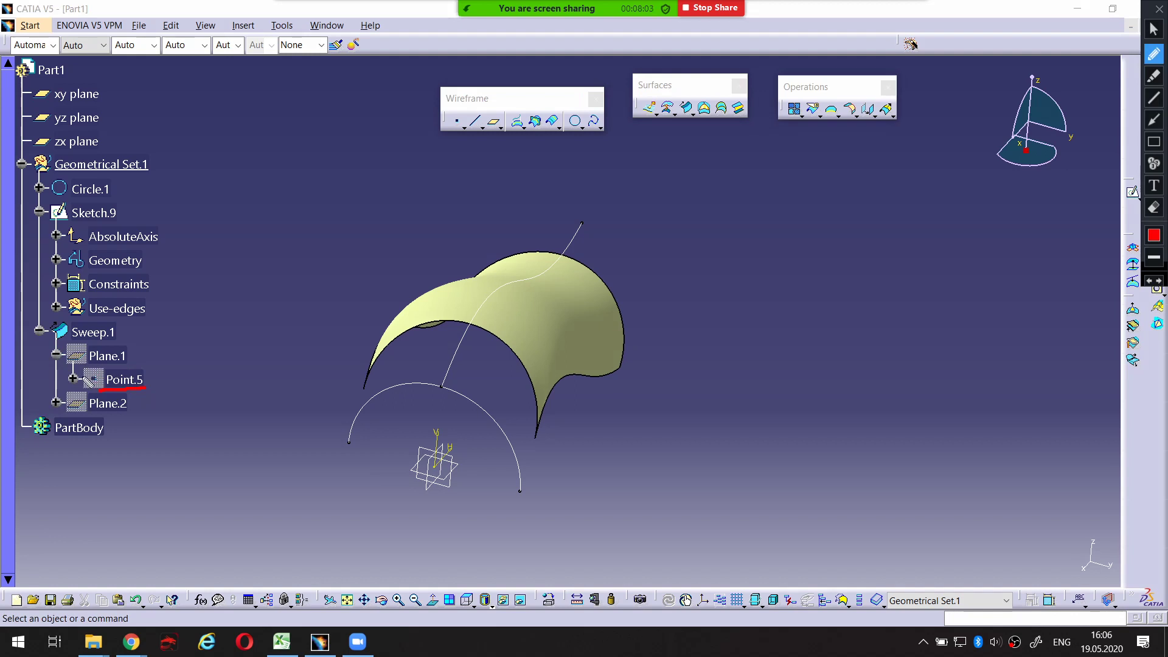
key("Escape")
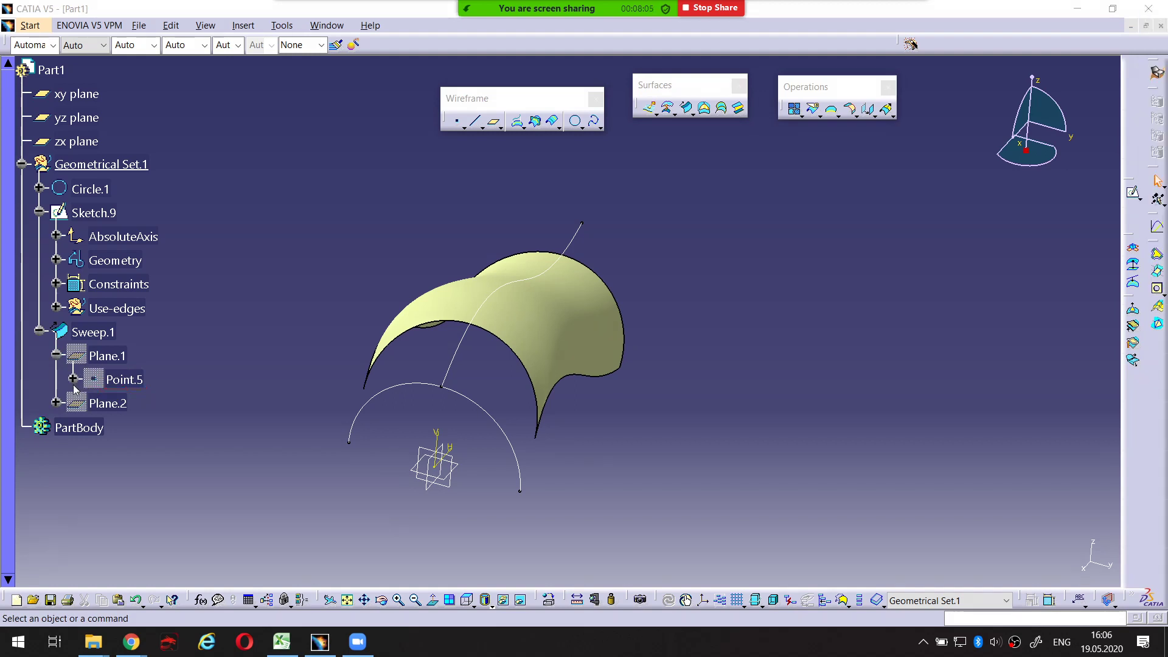
left_click(74, 380)
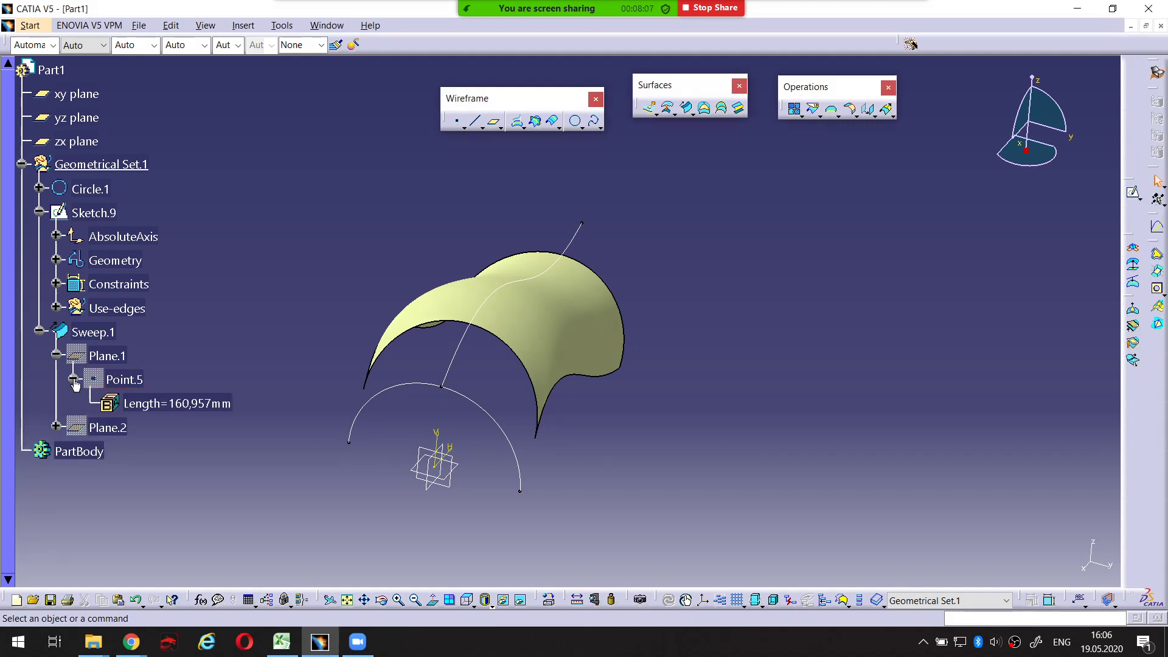
Relate Point.5's length parameter to the guide curve's stretch between the surface's front edge and the curve's far end
key("ctrl+alt+d")
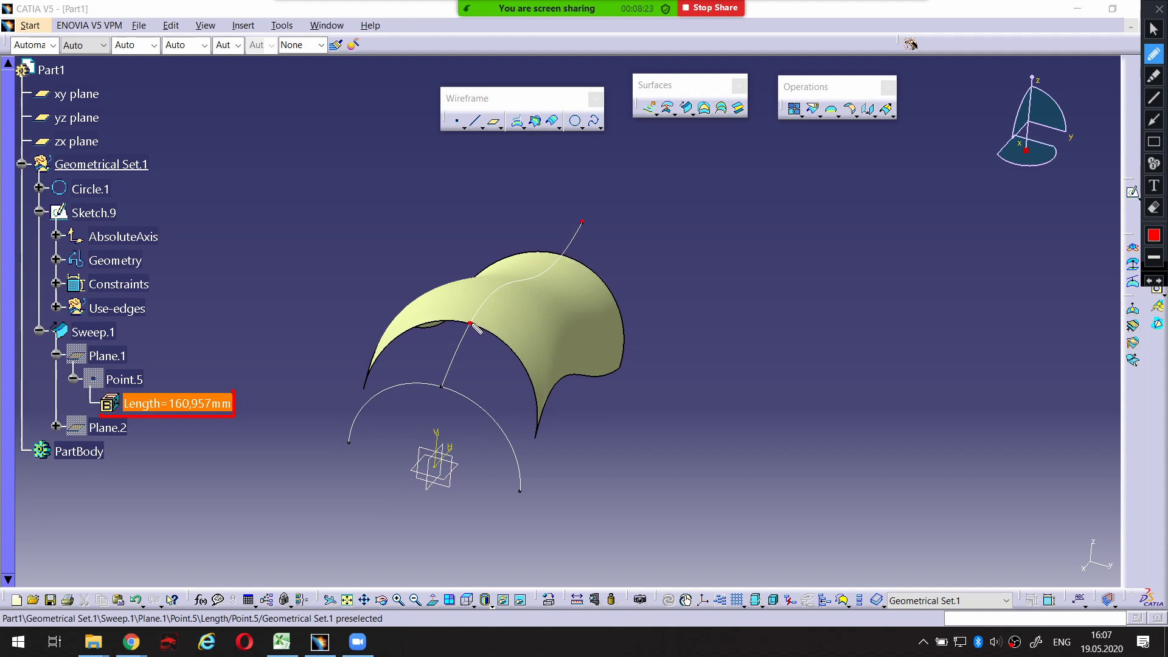
left_click_drag(473, 320, 570, 259)
key("Escape")
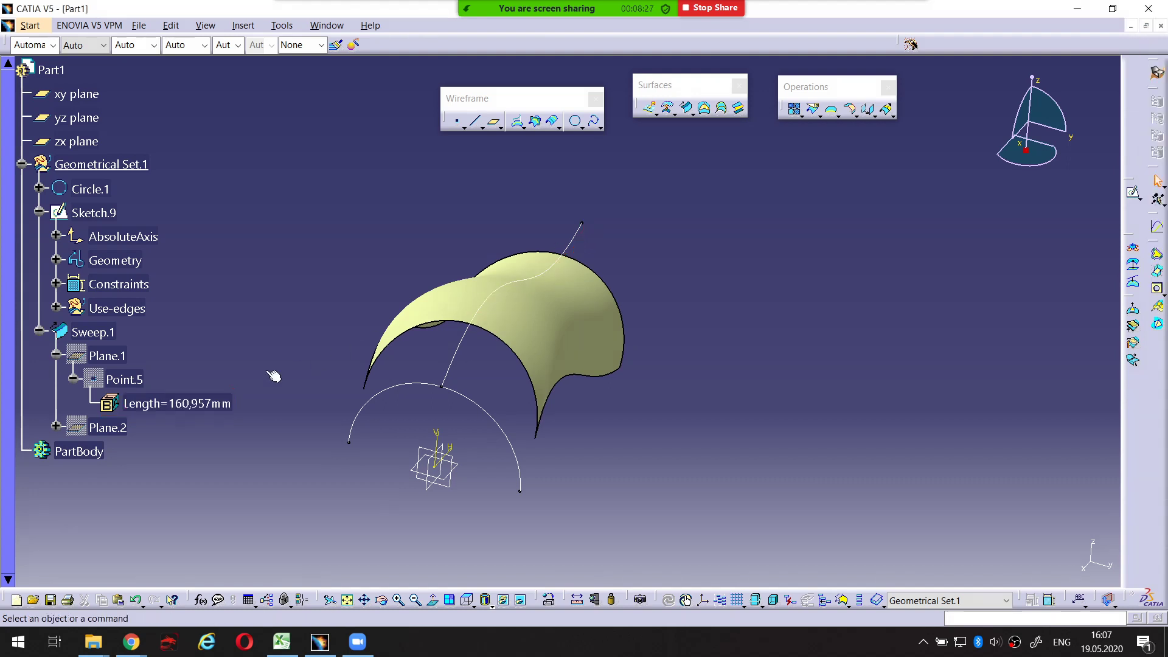
Expand Plane.2 and its Point.6 under Sweep.1 to inspect that point's length parameter
left_click(56, 427)
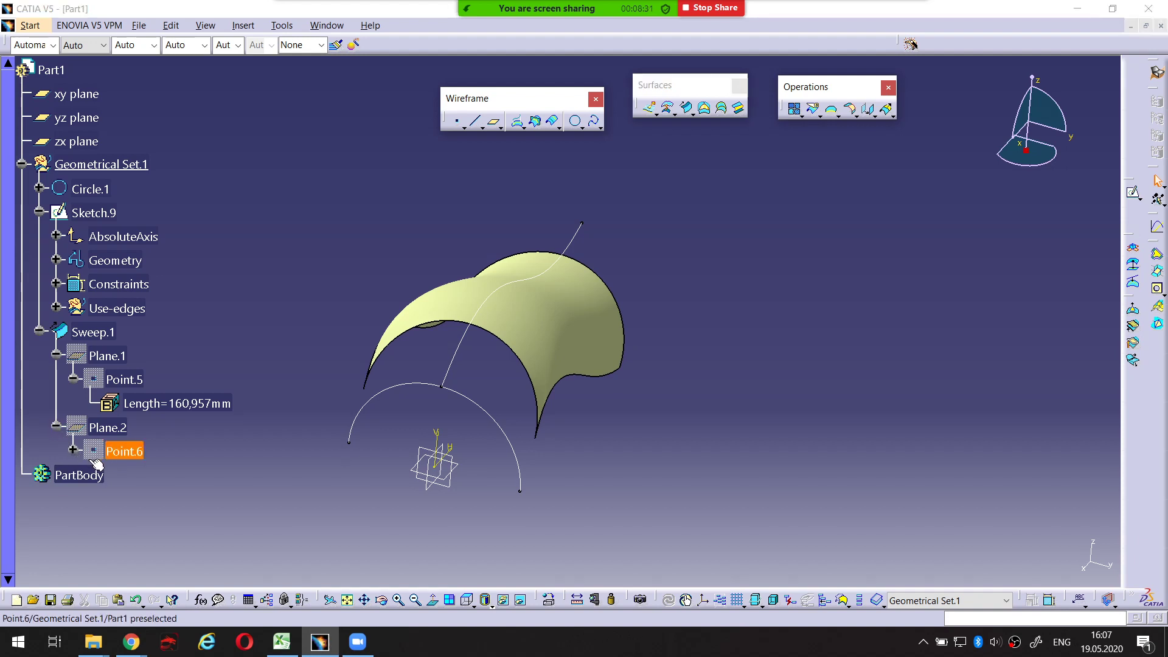
mouse_move(84, 461)
left_mouse_down()
mouse_move(157, 464)
mouse_move(133, 439)
mouse_move(85, 440)
left_mouse_up()
key("Escape")
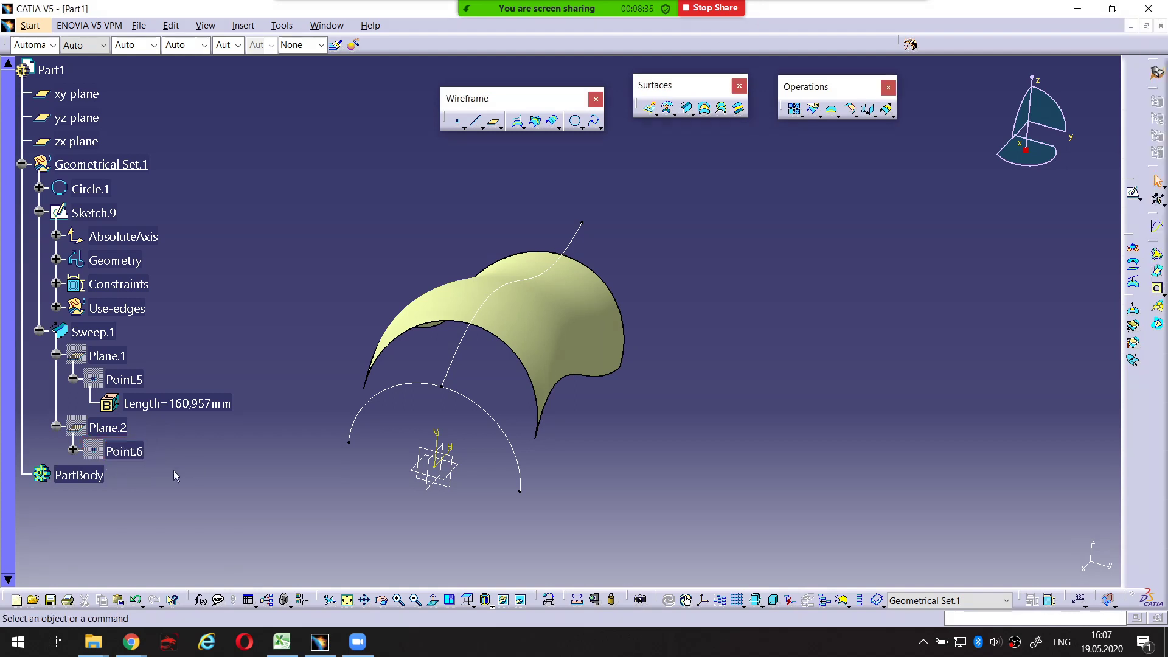
left_click(74, 450)
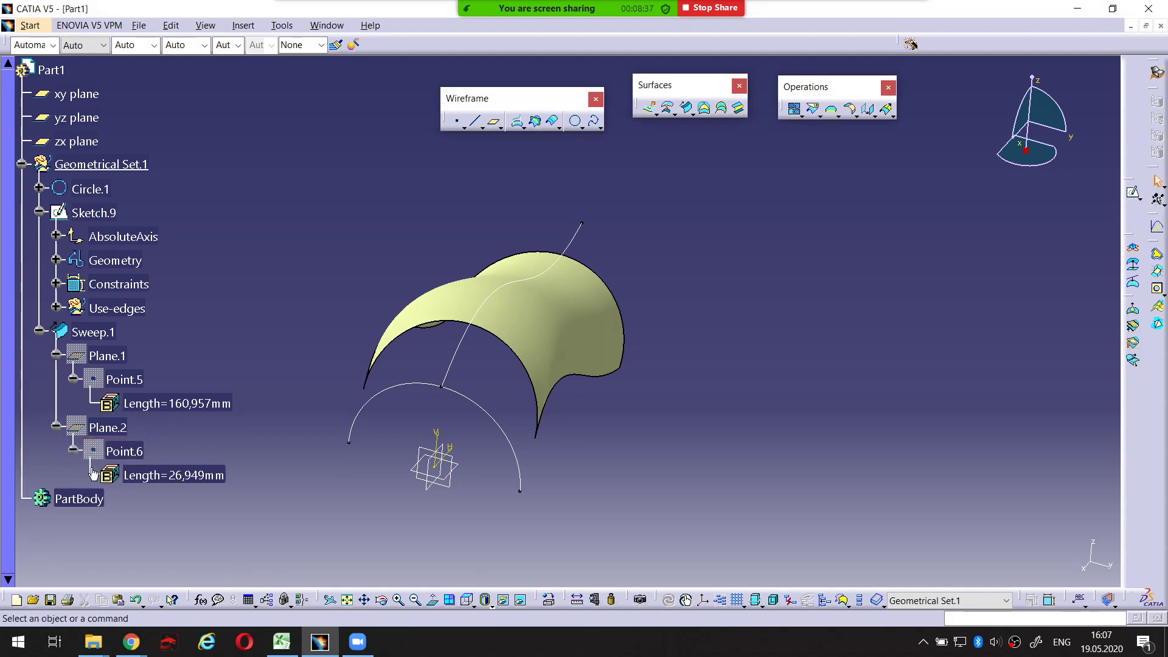
mouse_move(135, 482)
left_mouse_down()
mouse_move(234, 481)
mouse_move(213, 460)
mouse_move(163, 466)
left_mouse_up()
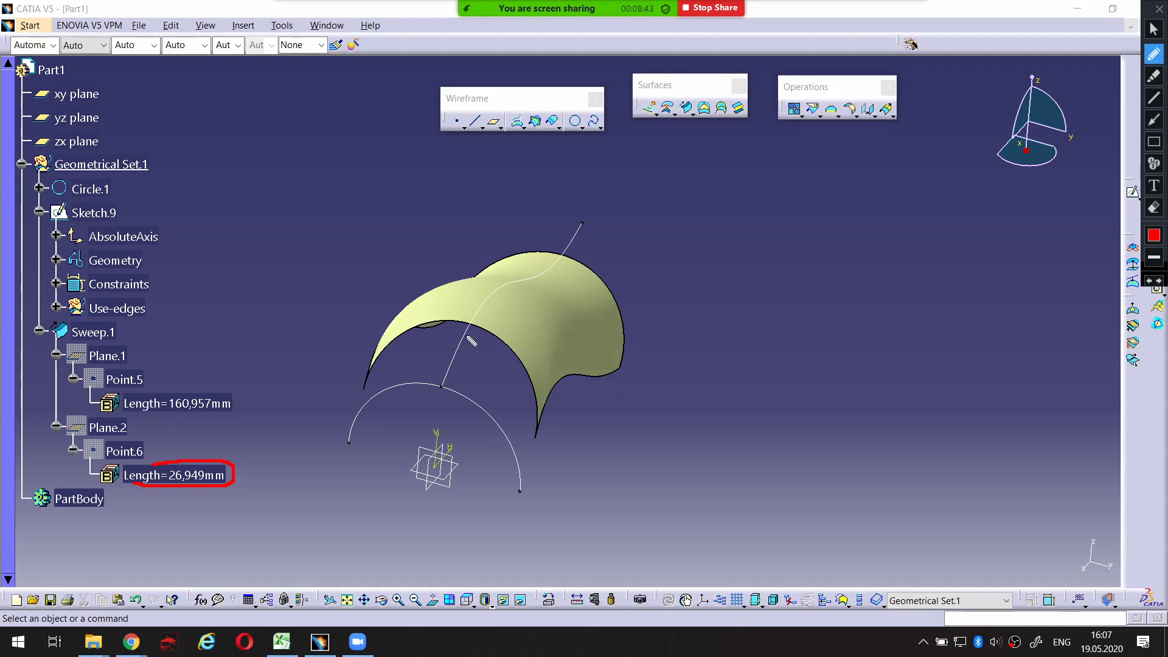
Examine the guide curve's stretch between the surface's rear edge and its far end under magnification, relating it to Point.6's length
left_click(583, 223)
key("super+plus")
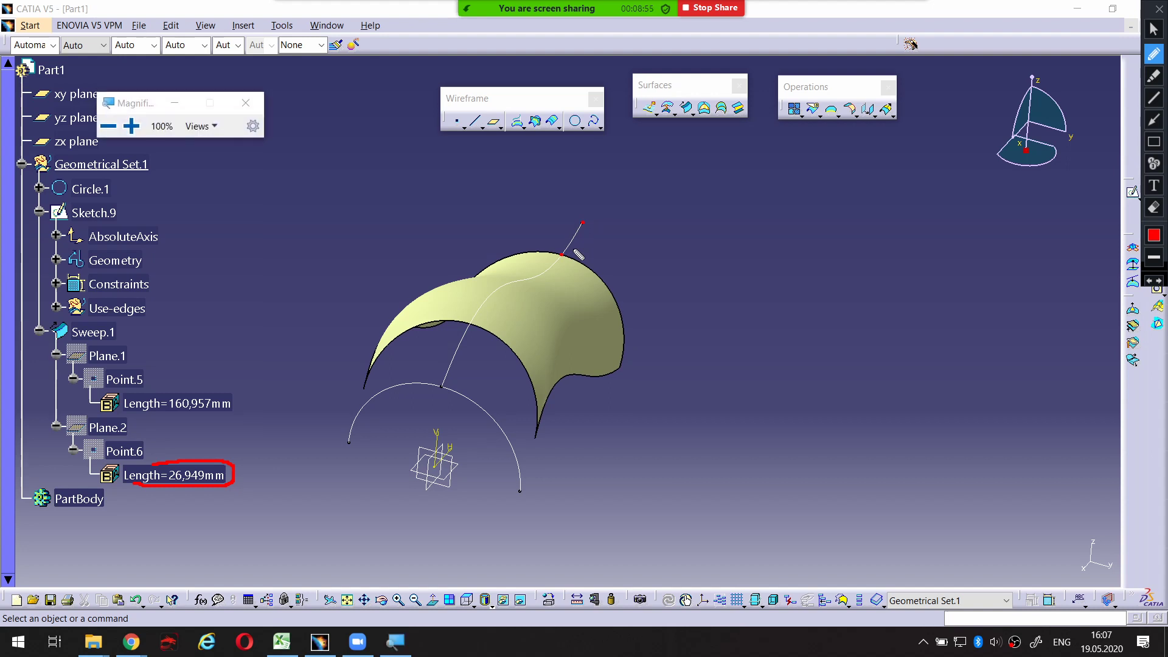
key("super+plus")
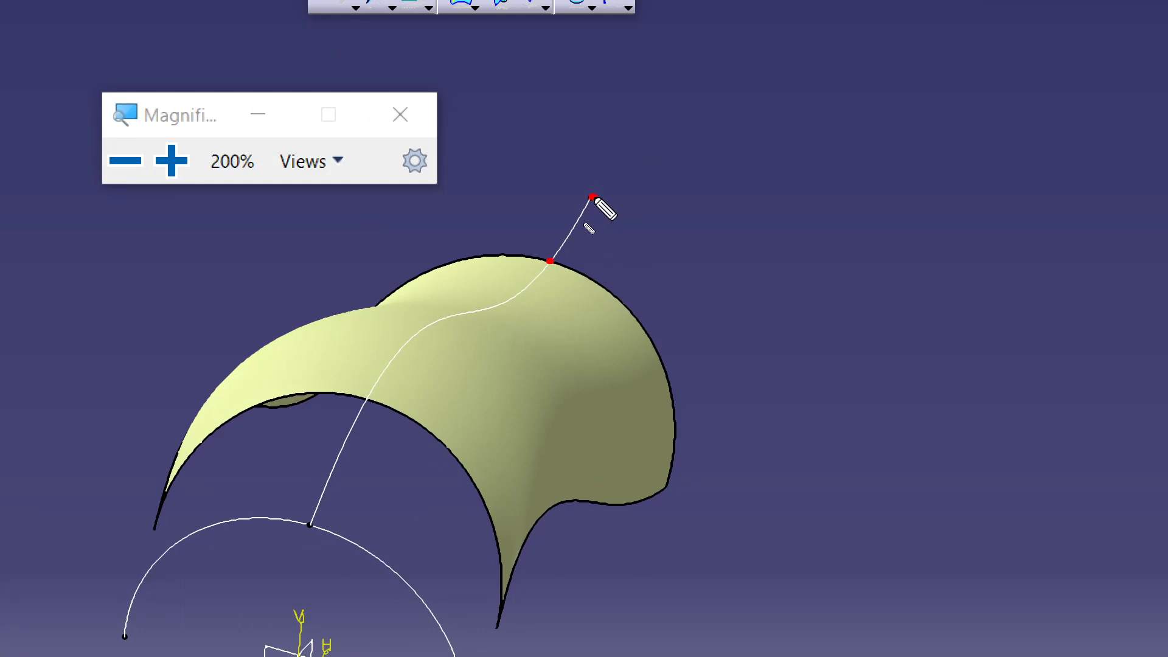
key("super")
left_click(1033, 209)
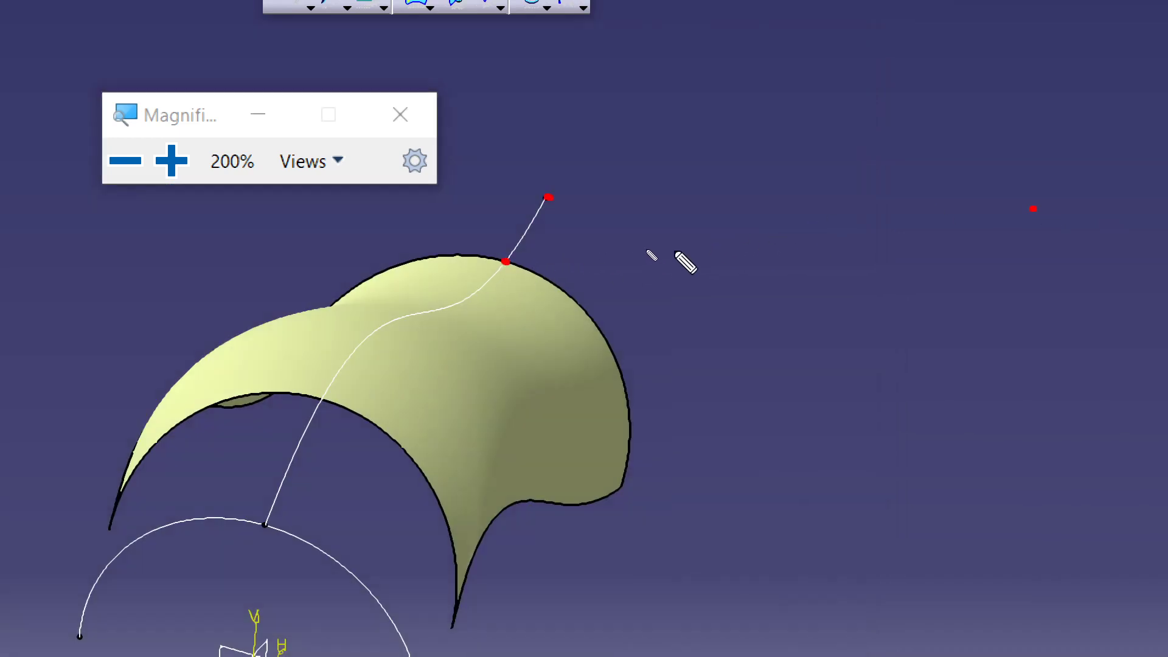
key("super+minus")
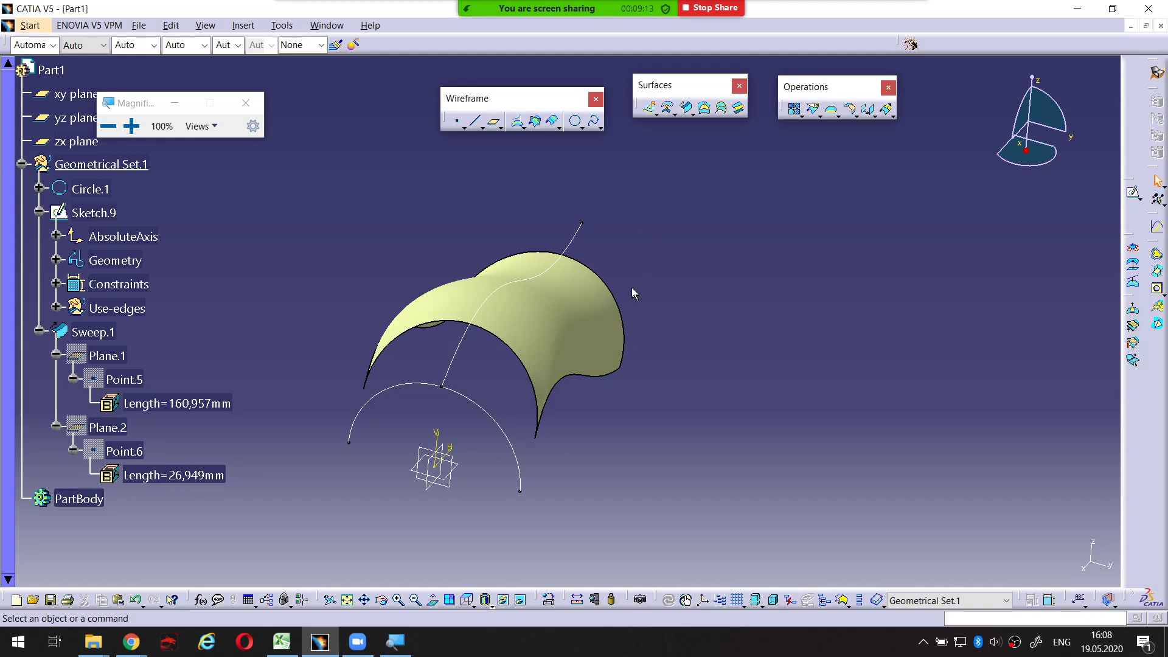
Delete Sweep.1 together with its nested relimiter planes, keeping the circle profile and the guide sketch
middle_click_drag(631, 287, 644, 286)
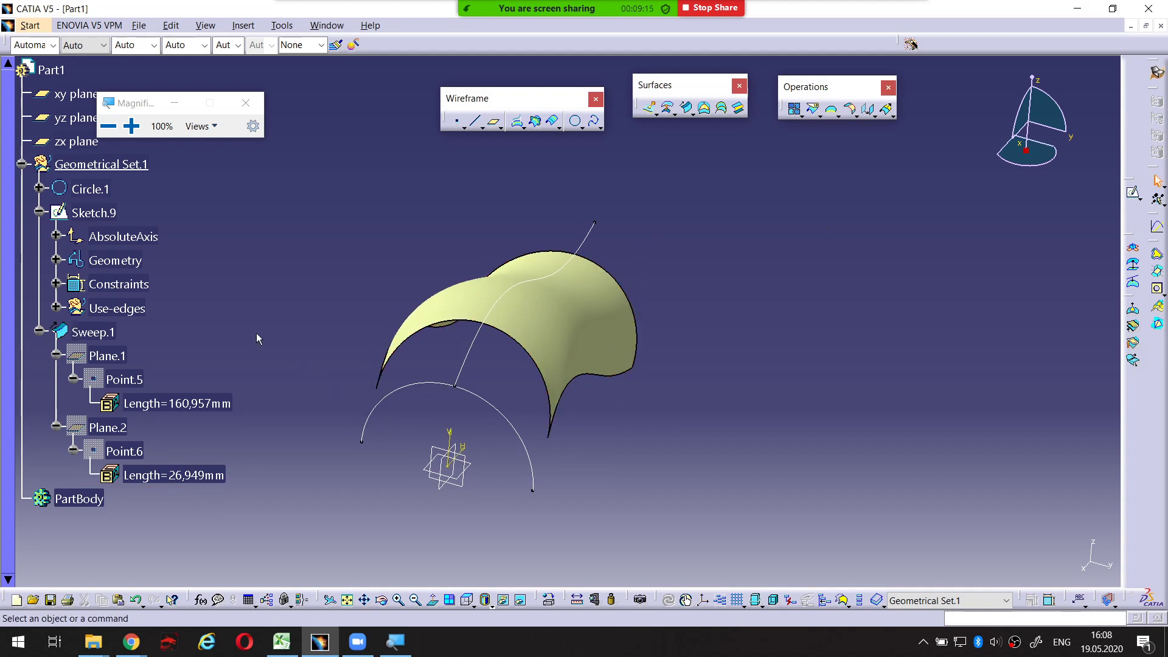
left_click(105, 335)
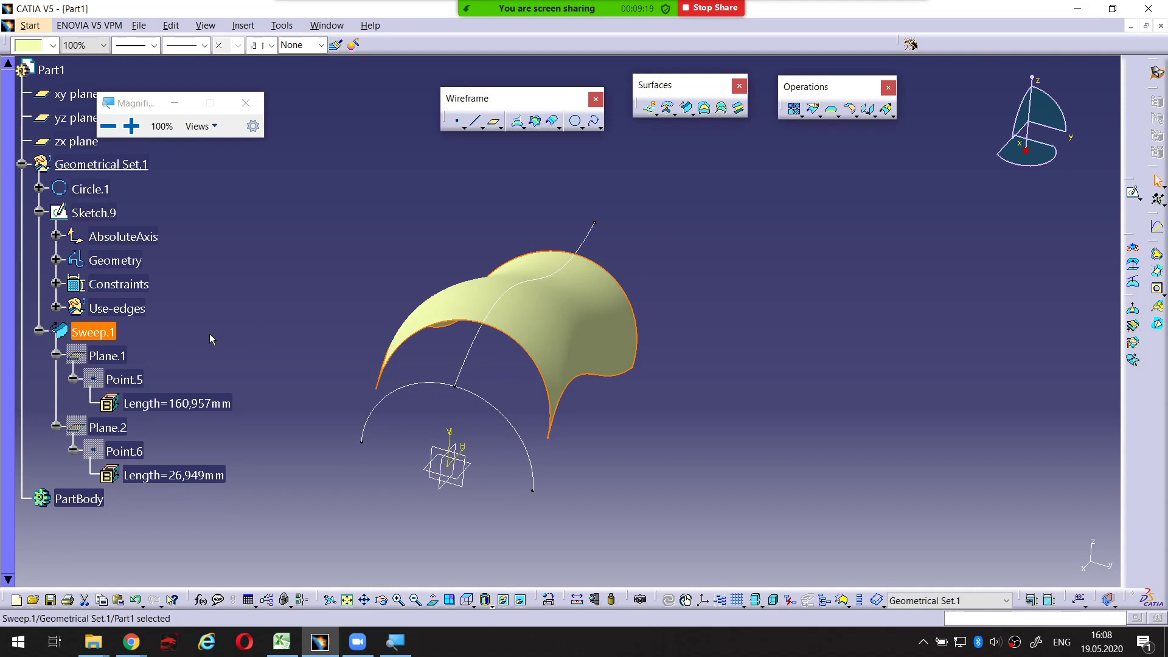
key("Delete")
key("Return")
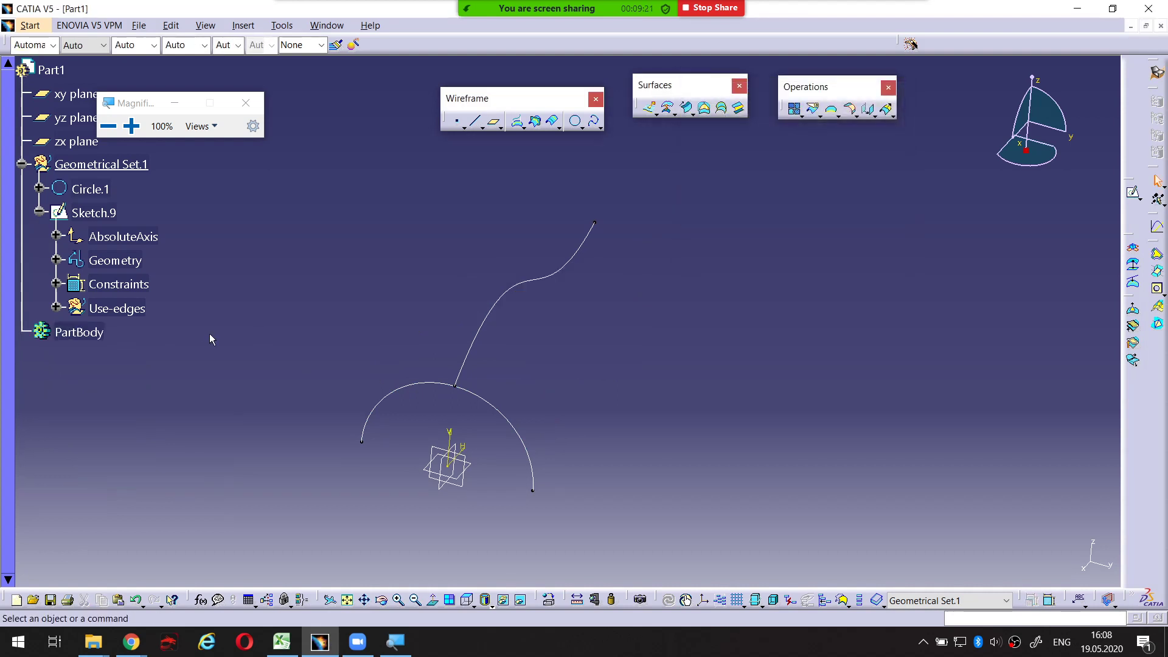
middle_click_drag(453, 417, 512, 368)
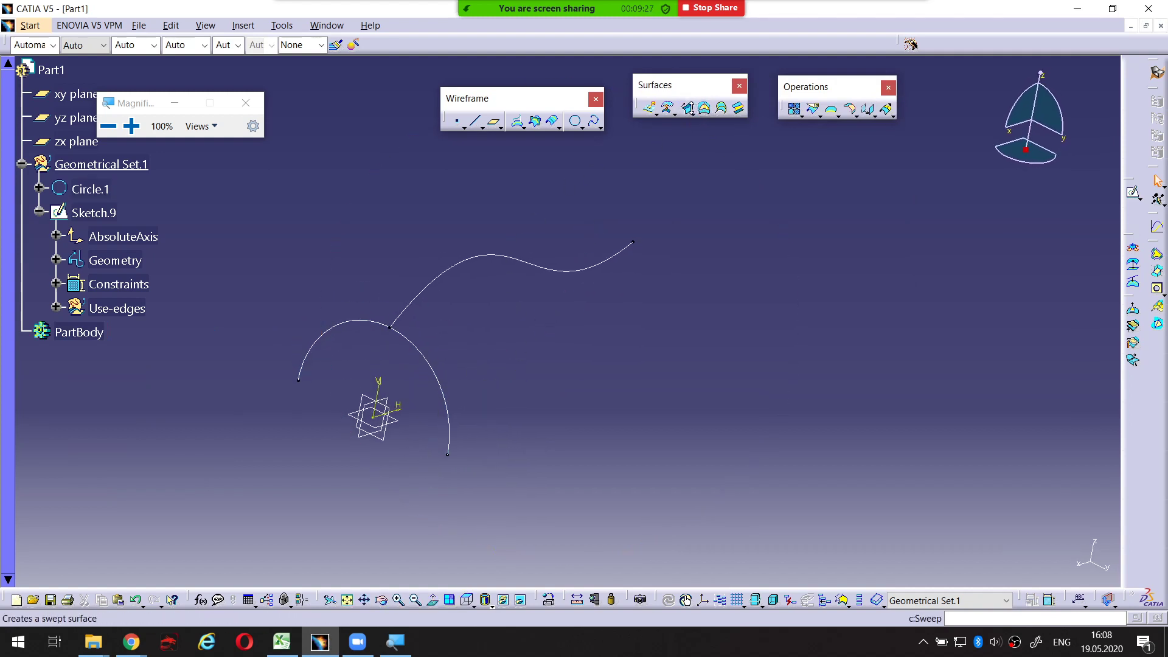
left_click(688, 110)
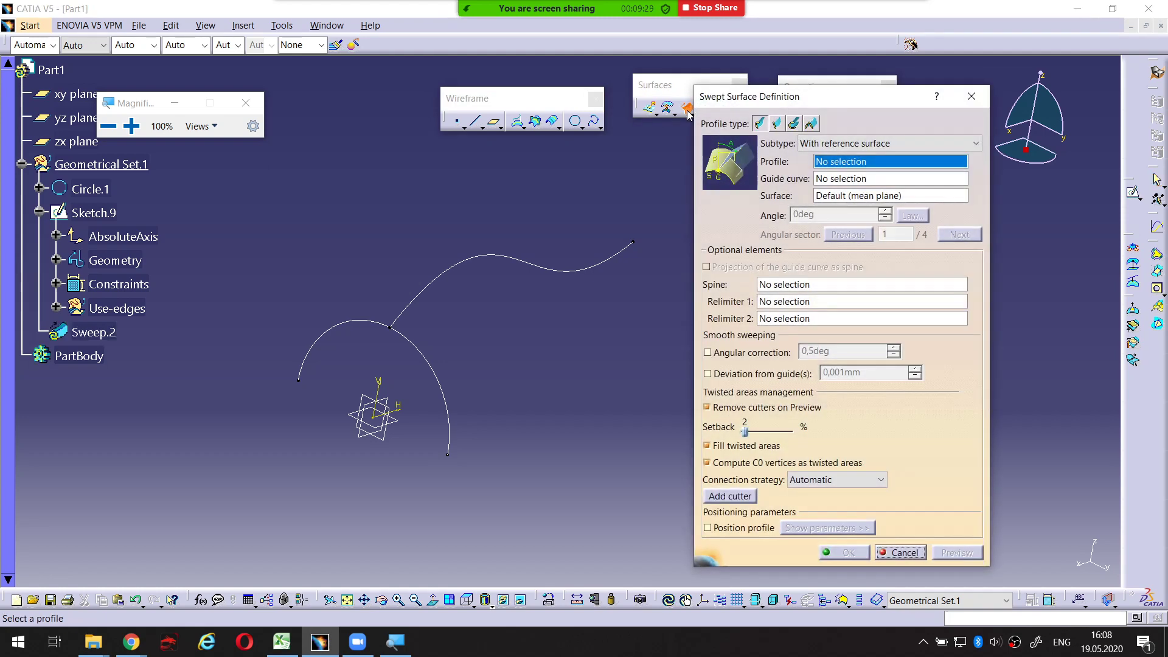
left_click(852, 145)
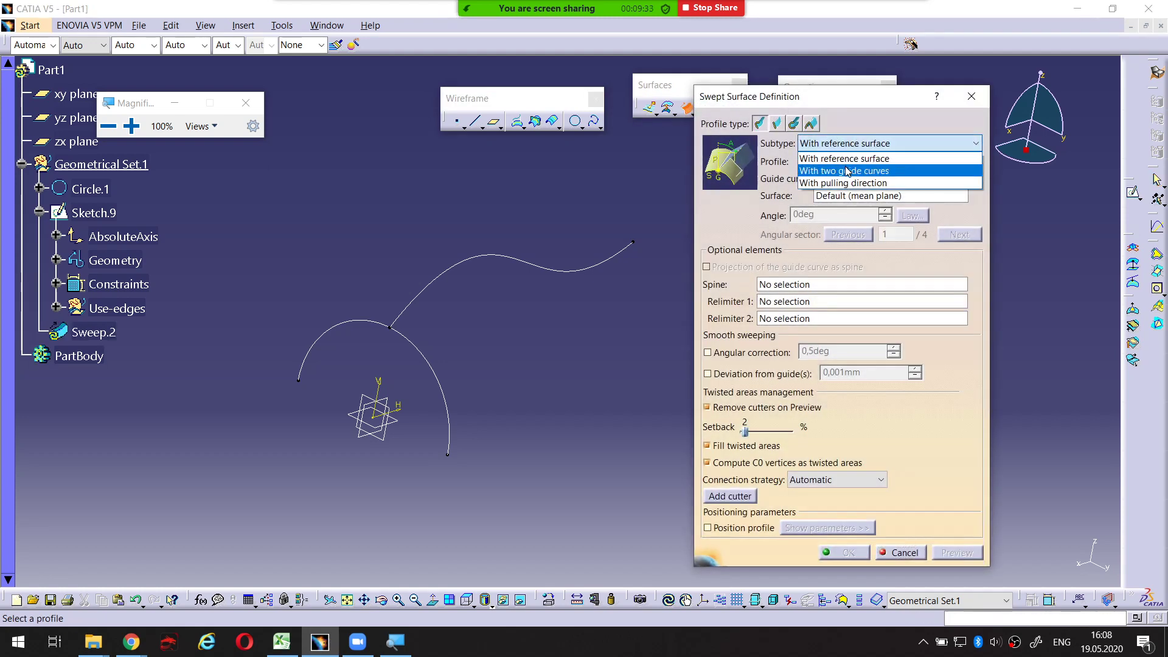
left_click(844, 173)
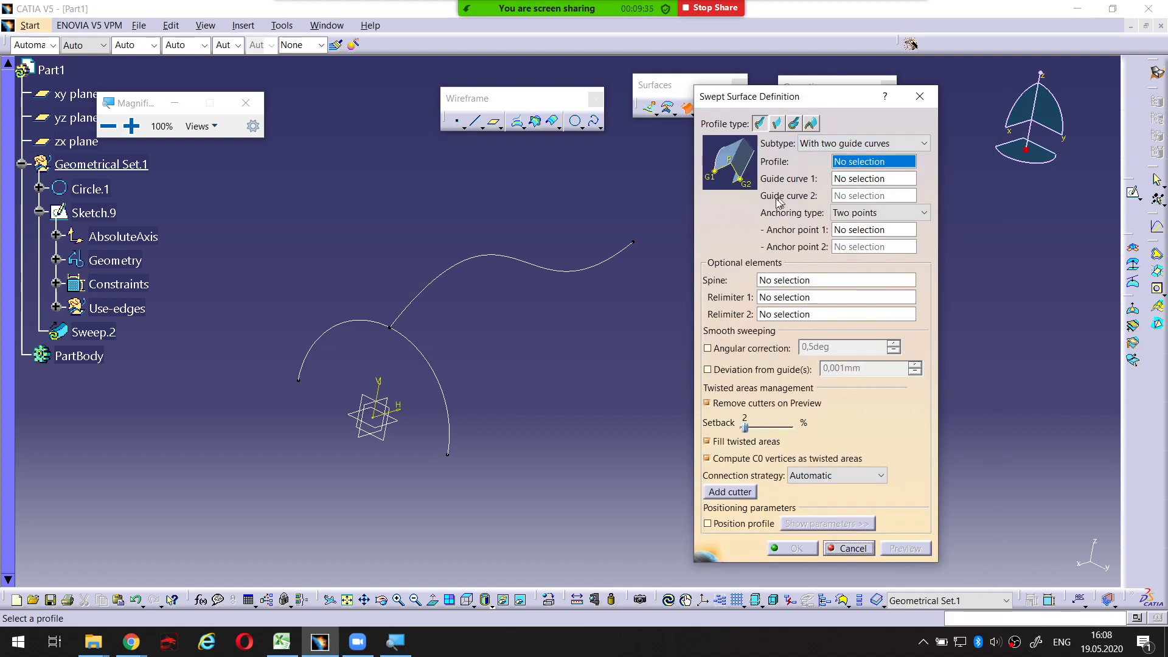
left_click(359, 329)
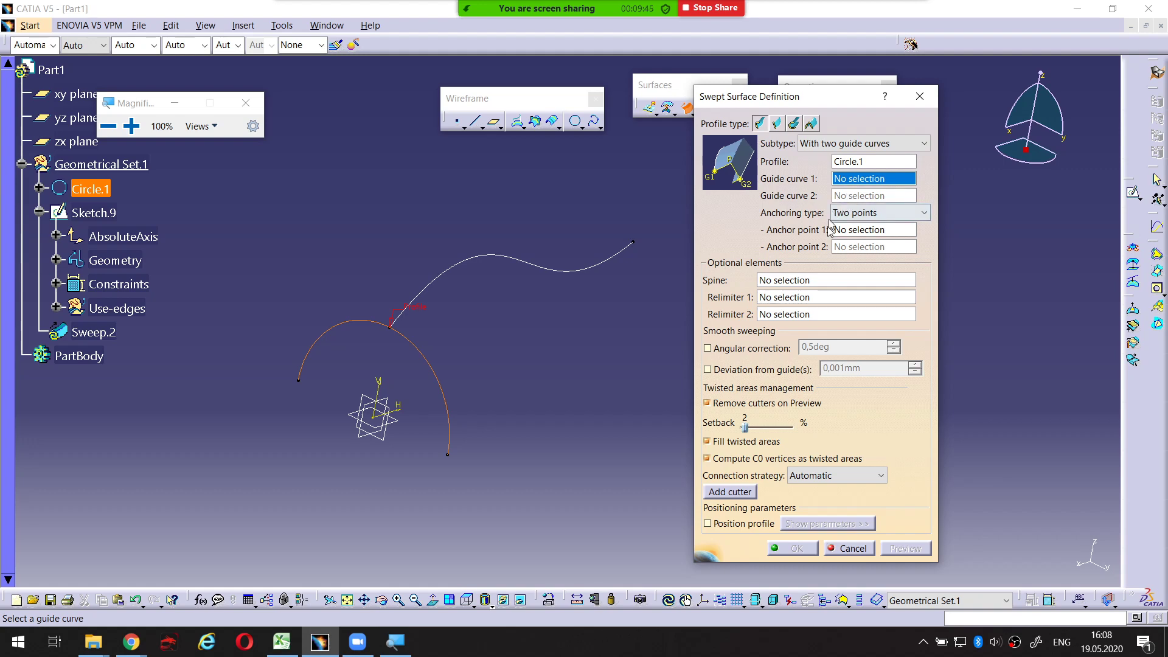
left_click(856, 548)
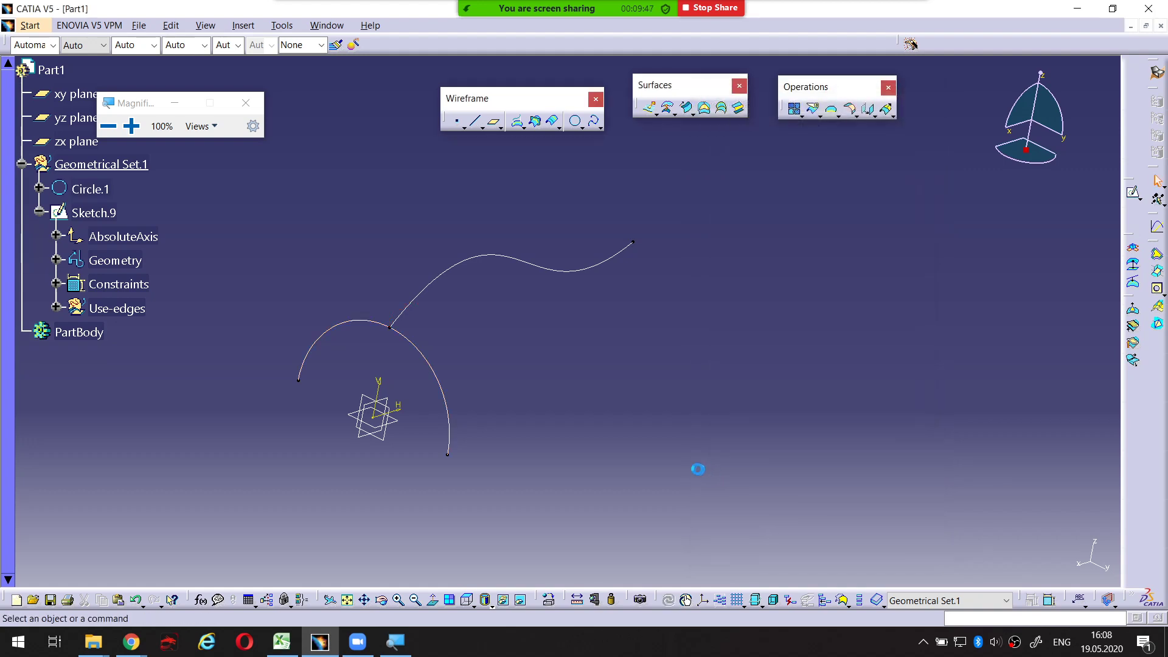
Create a sketch on the xy plane and draw a four-point wavy spline starting near the Circle.1 arc's endpoint
middle_click_drag(455, 403, 511, 420)
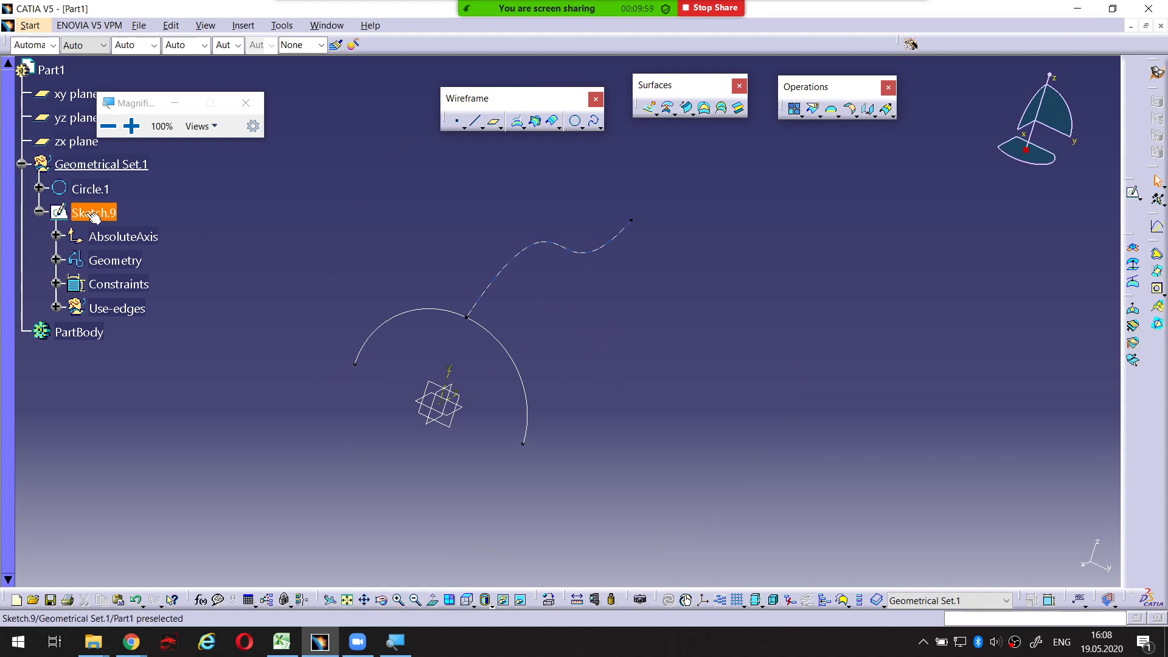
left_click(1126, 187)
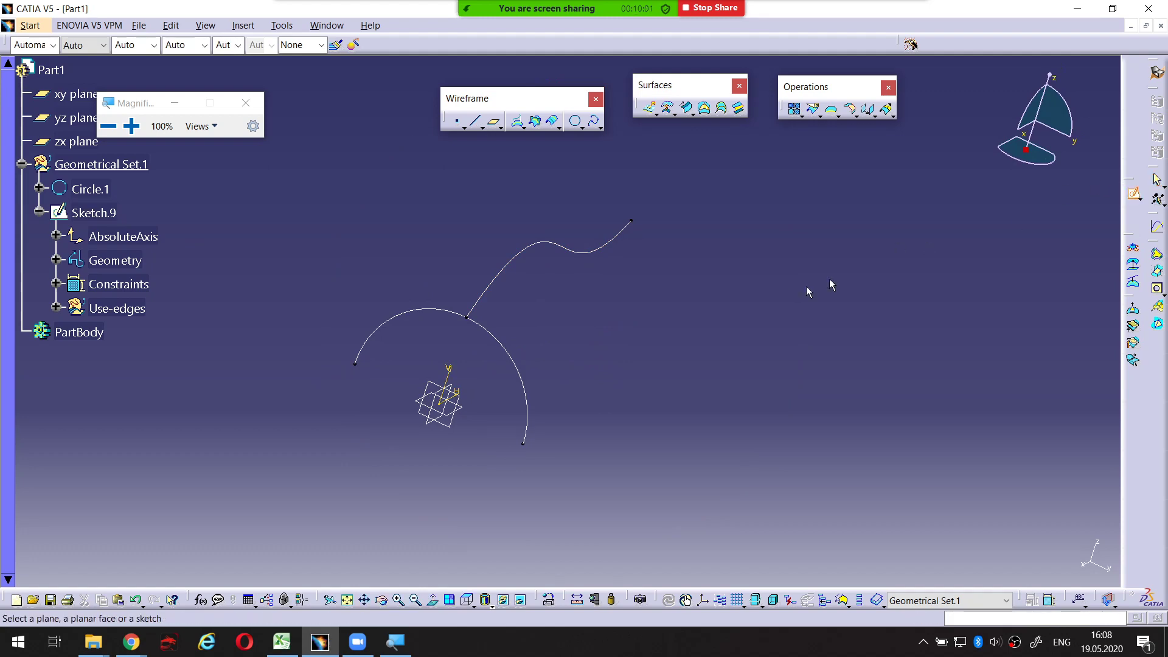
left_click(469, 412)
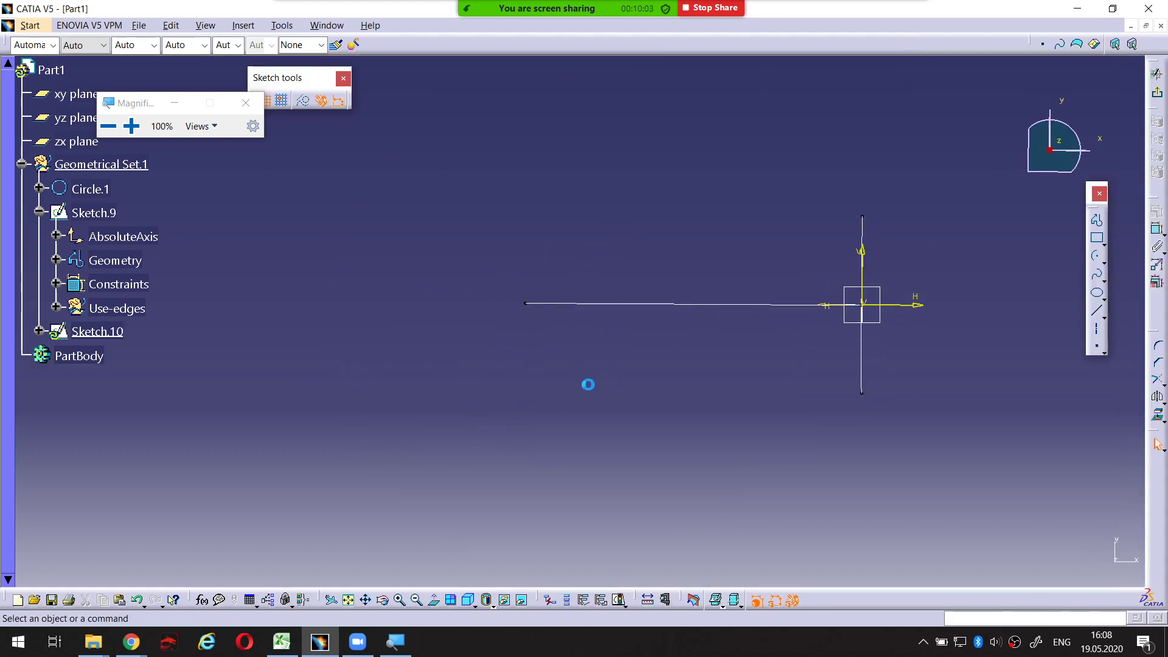
left_click(1097, 220)
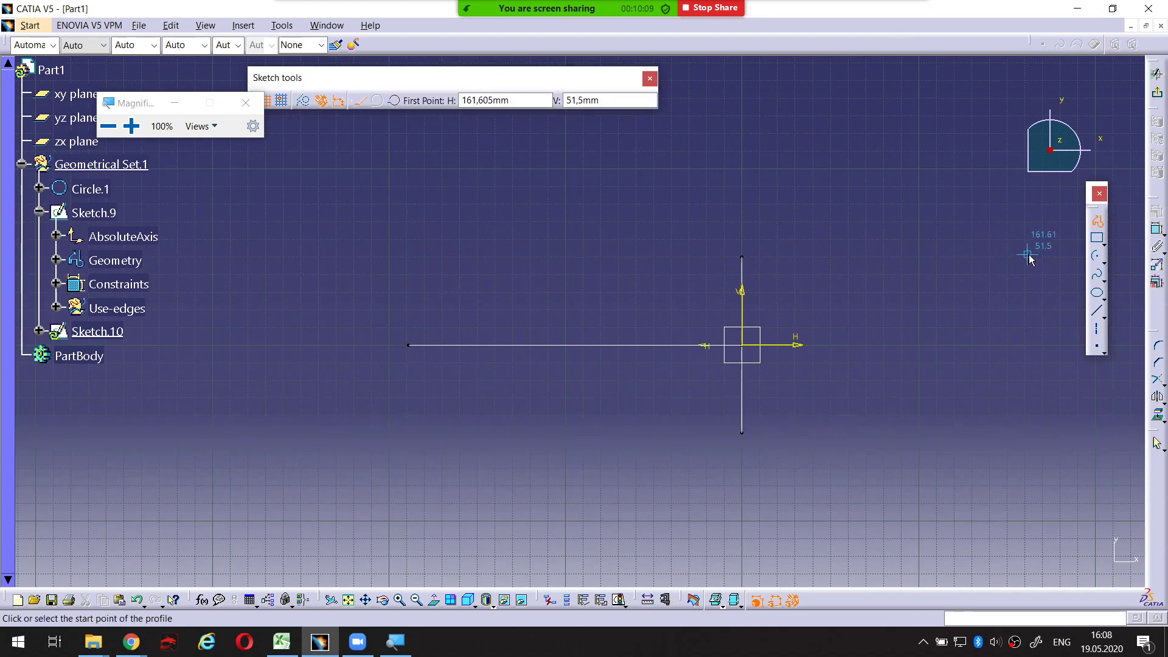
left_click(1095, 276)
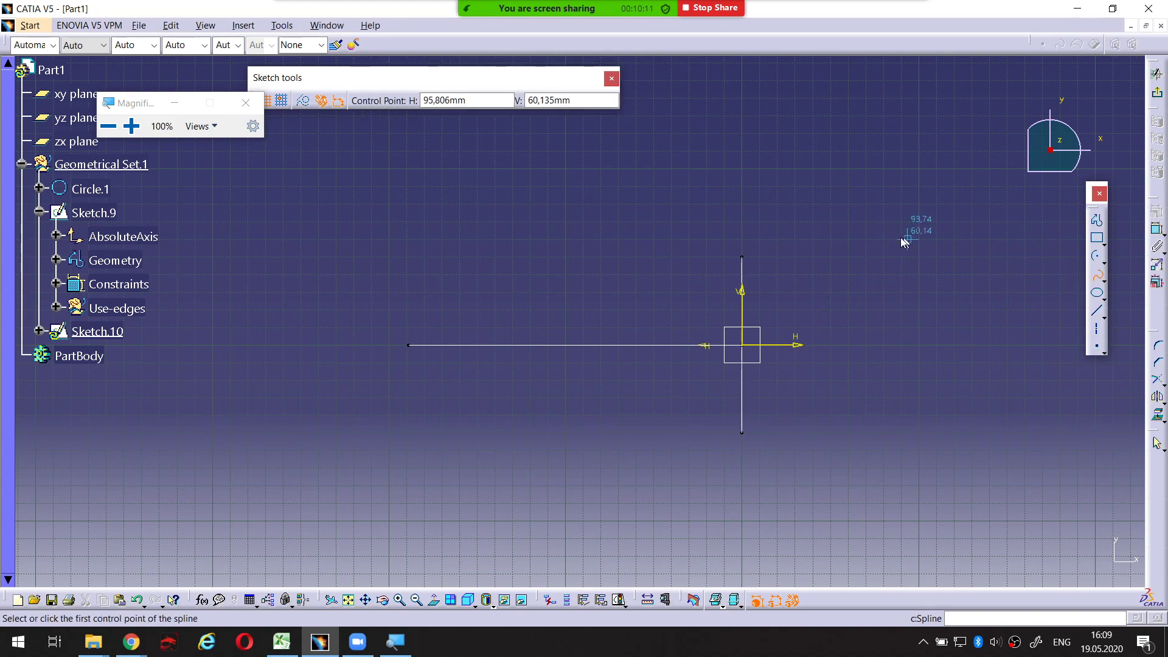
left_click(735, 248)
left_click(548, 216)
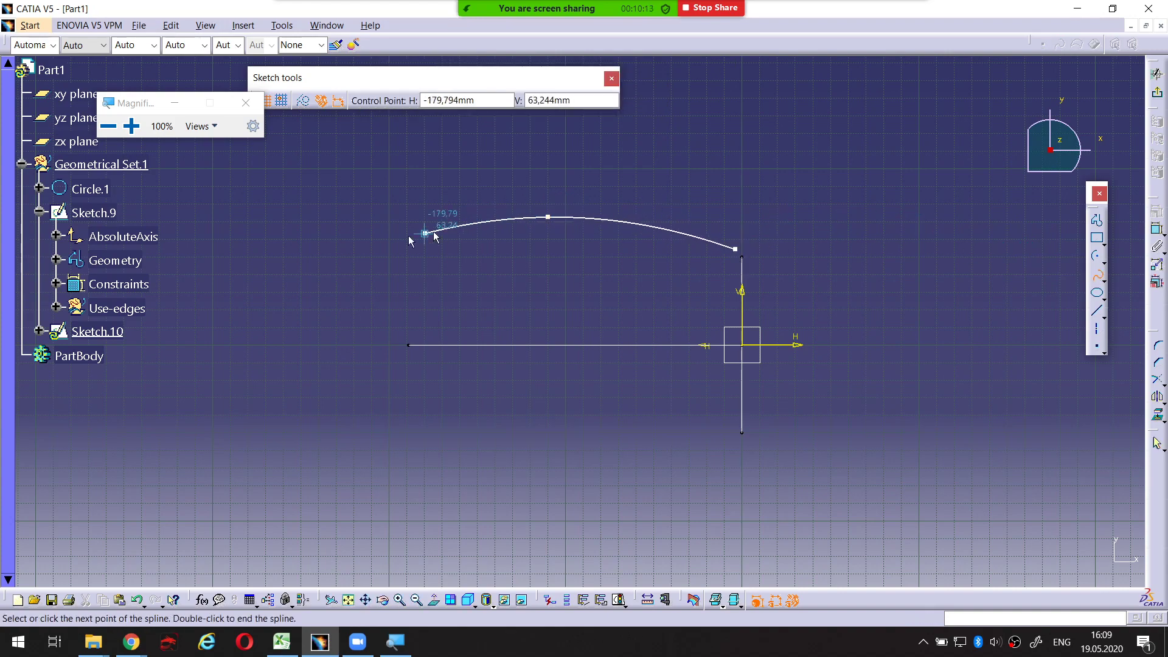
left_click(360, 243)
double_click(310, 221)
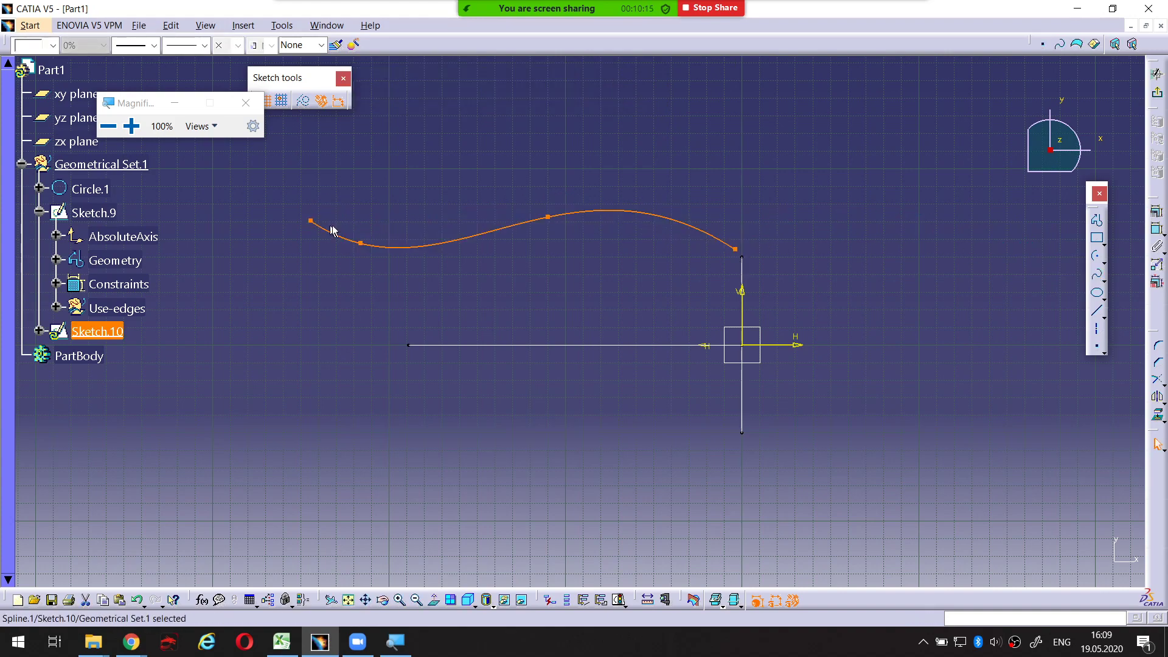
Constrain the spline's first control point coincident with the Circle.1 arc's endpoint and exit the sketch
left_click(718, 301)
mouse_move(784, 279)
middle_mouse_down()
mouse_move(707, 293)
mouse_move(729, 268)
mouse_move(716, 298)
middle_mouse_up()
left_click(658, 263)
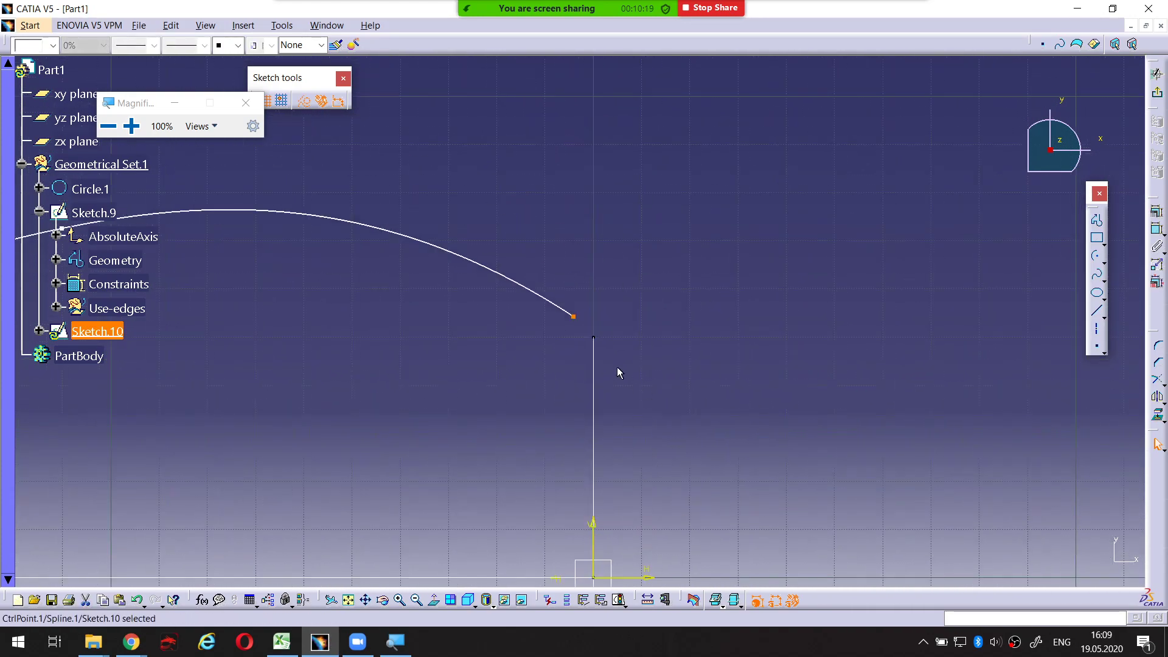
left_click(595, 338, "ctrl")
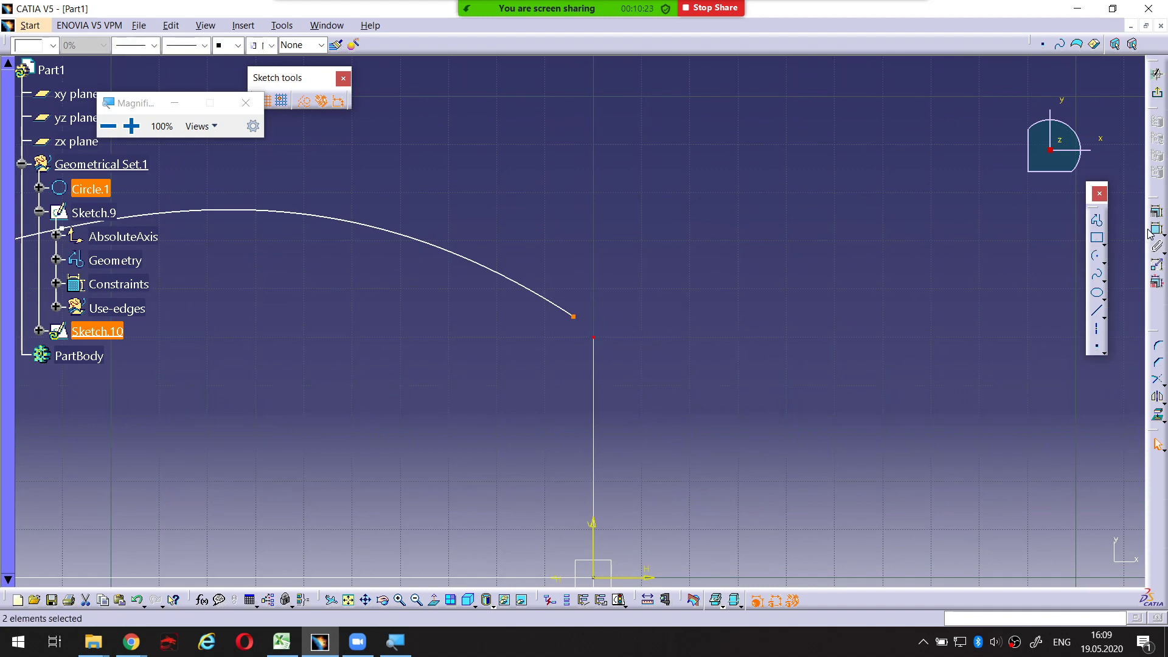
left_click(1094, 256)
right_click(689, 245)
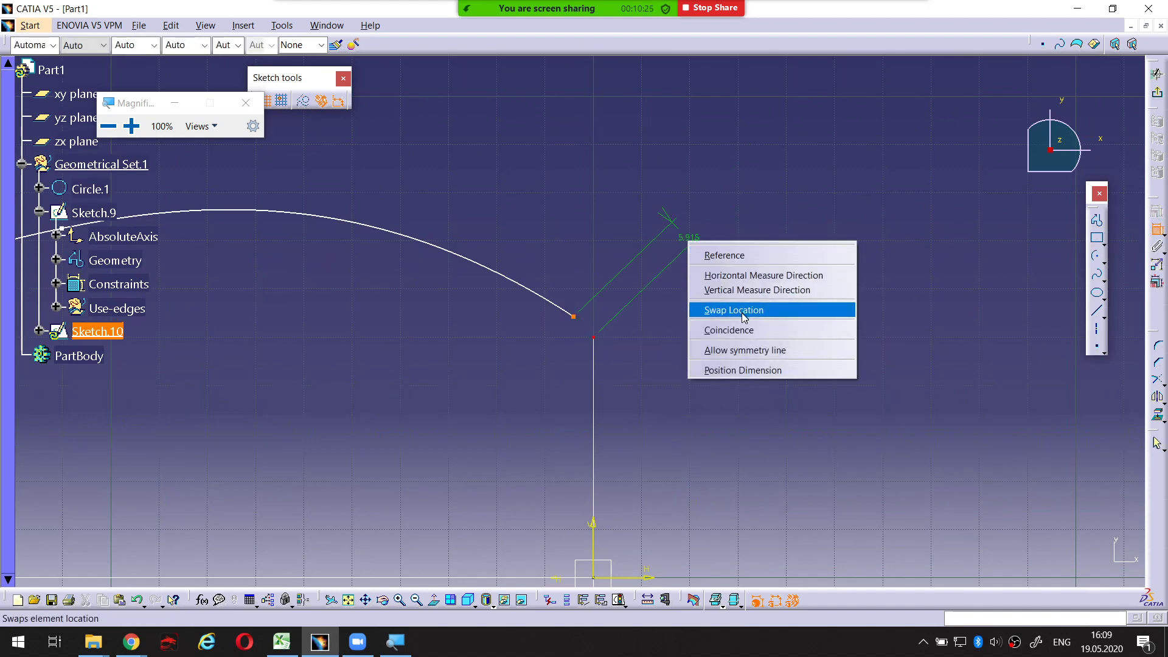
left_click(748, 329)
mouse_move(767, 242)
middle_mouse_down()
mouse_move(764, 316)
mouse_move(852, 298)
middle_mouse_up()
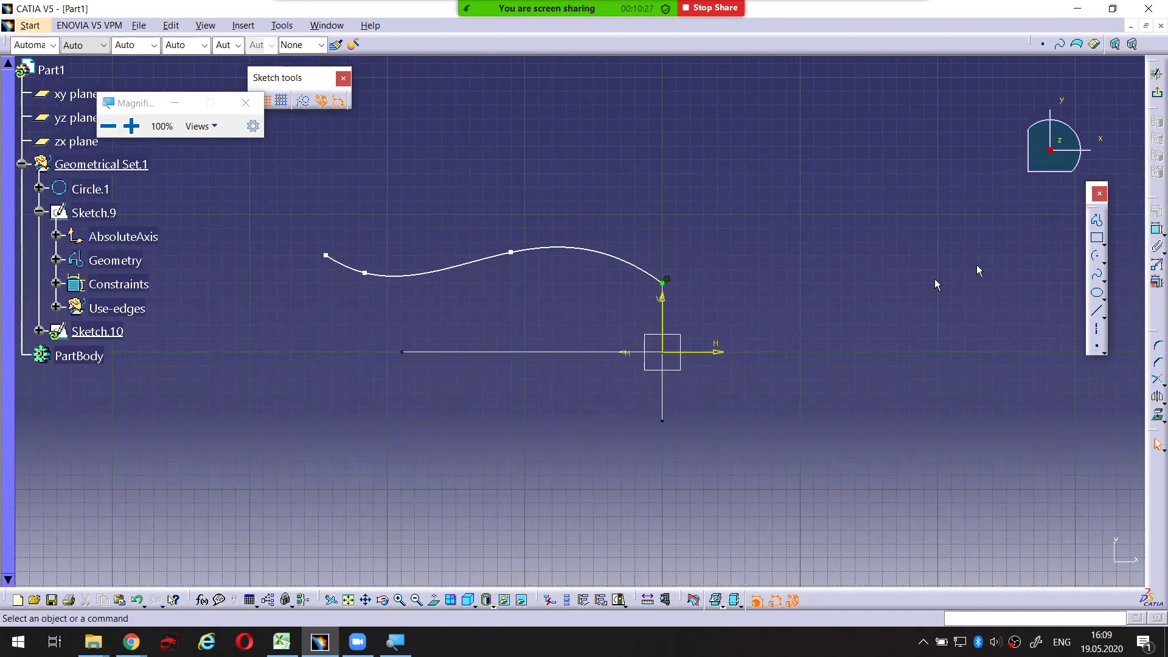
left_click(1156, 93)
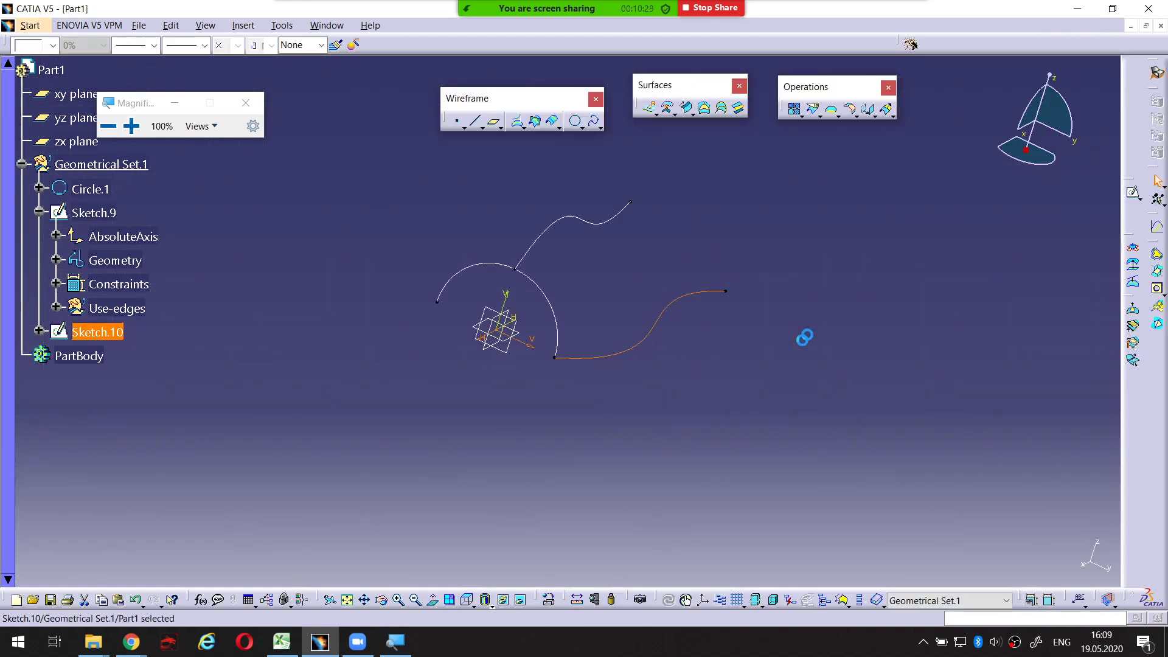
middle_click_drag(700, 333, 829, 389)
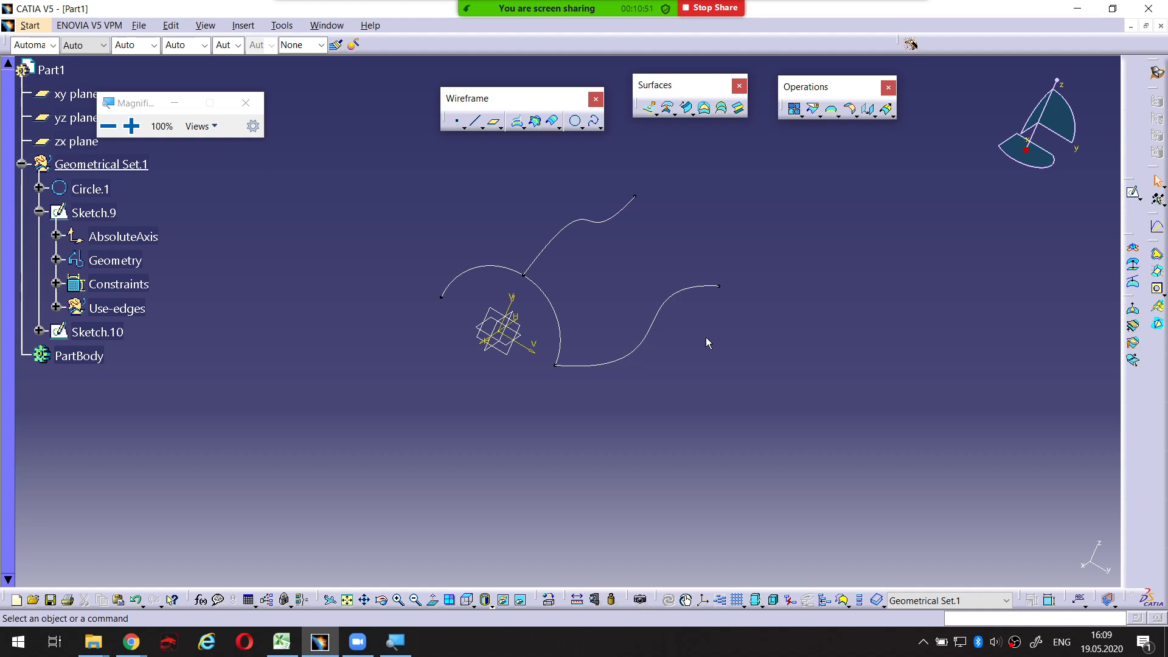
Create a sketch on the xy plane and draw a four-point wavy spline starting near the Circle.1 arc's free endpoint
left_click(1135, 196)
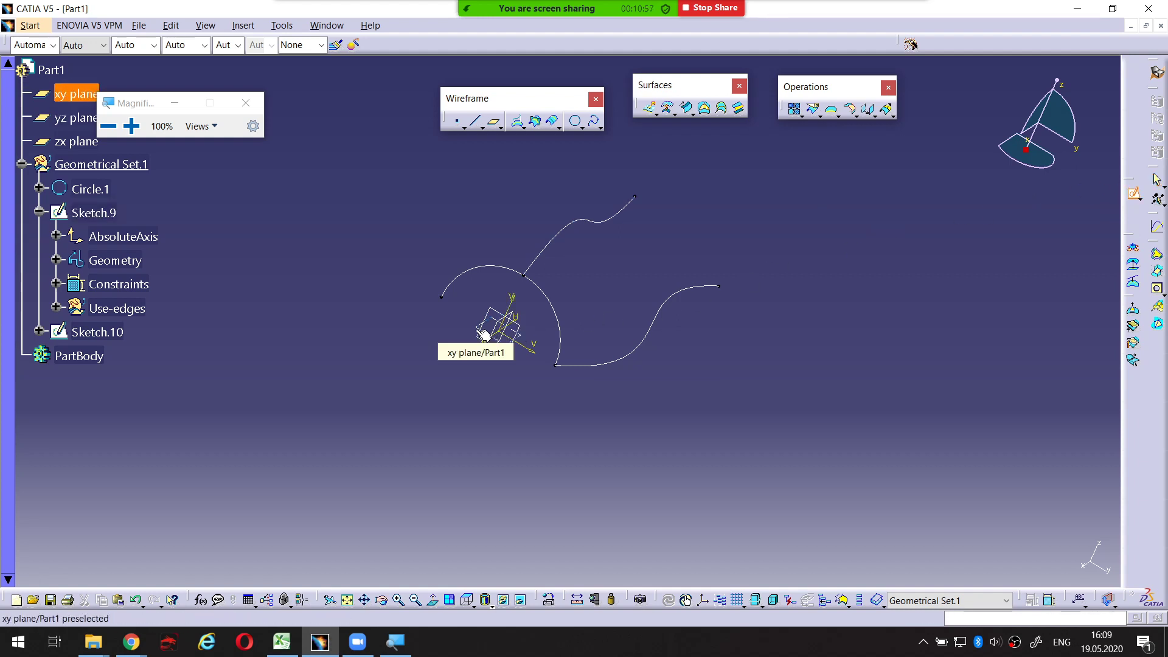
left_click(90, 98)
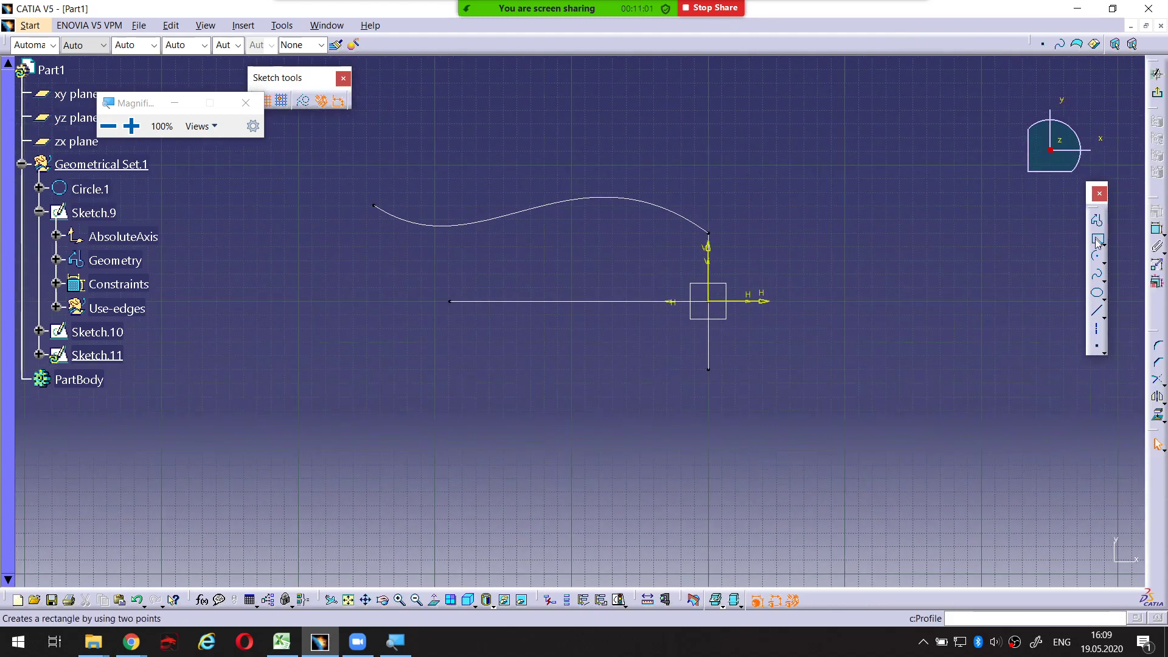
left_click(1097, 275)
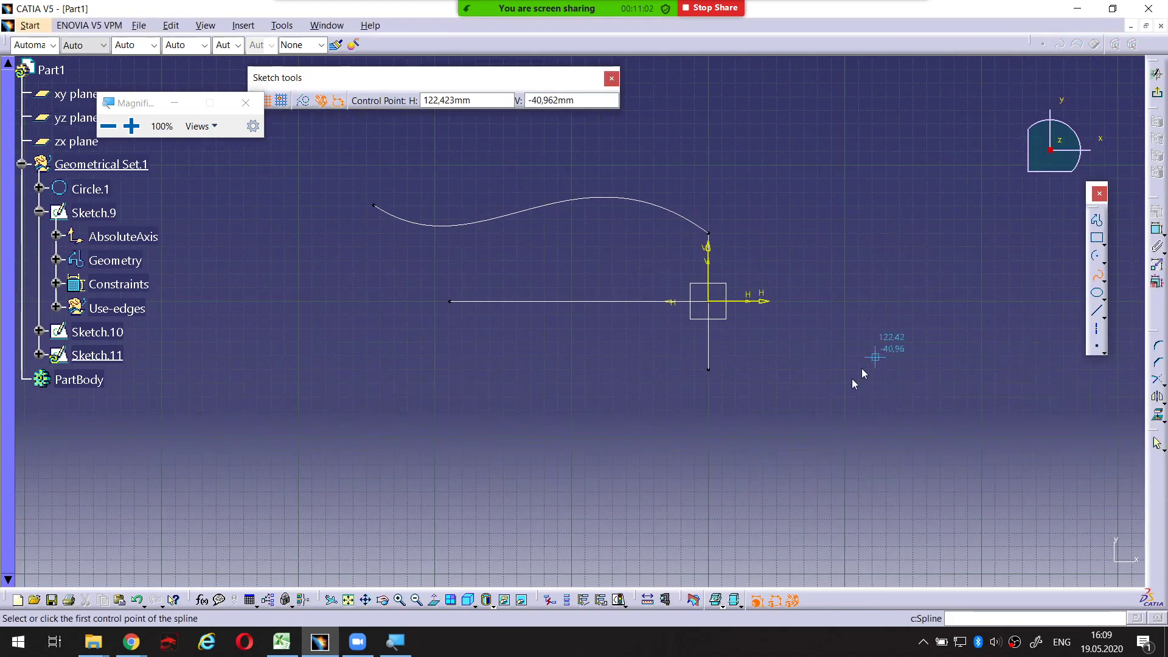
left_click(703, 380)
left_click(592, 363)
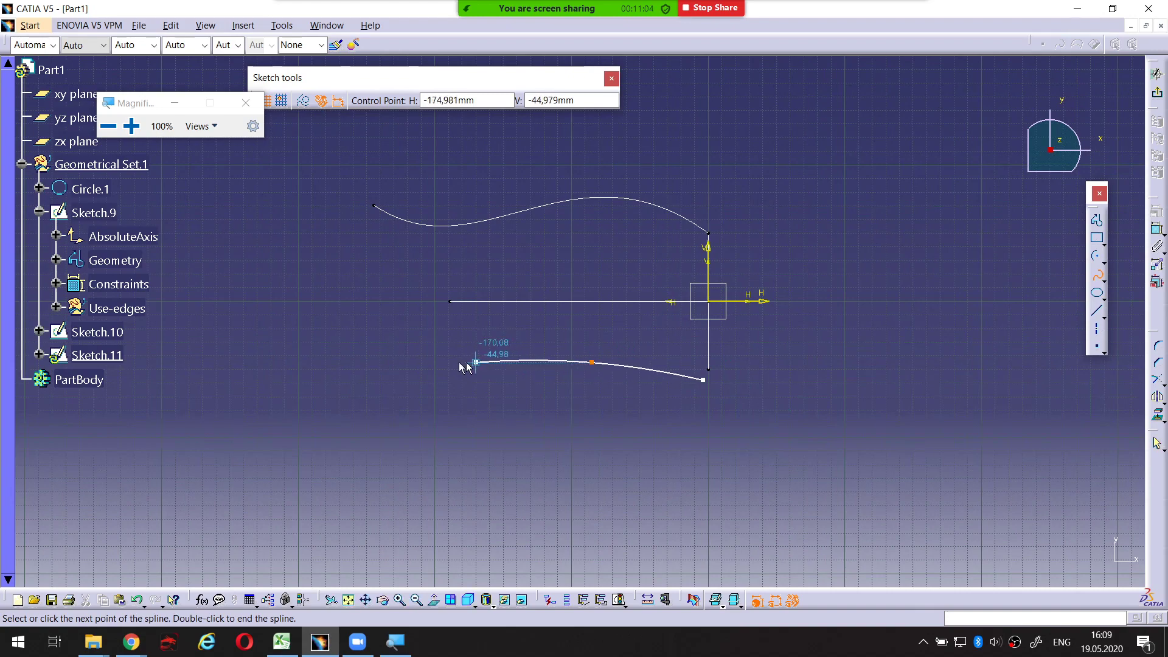
left_click(412, 362)
double_click(368, 348)
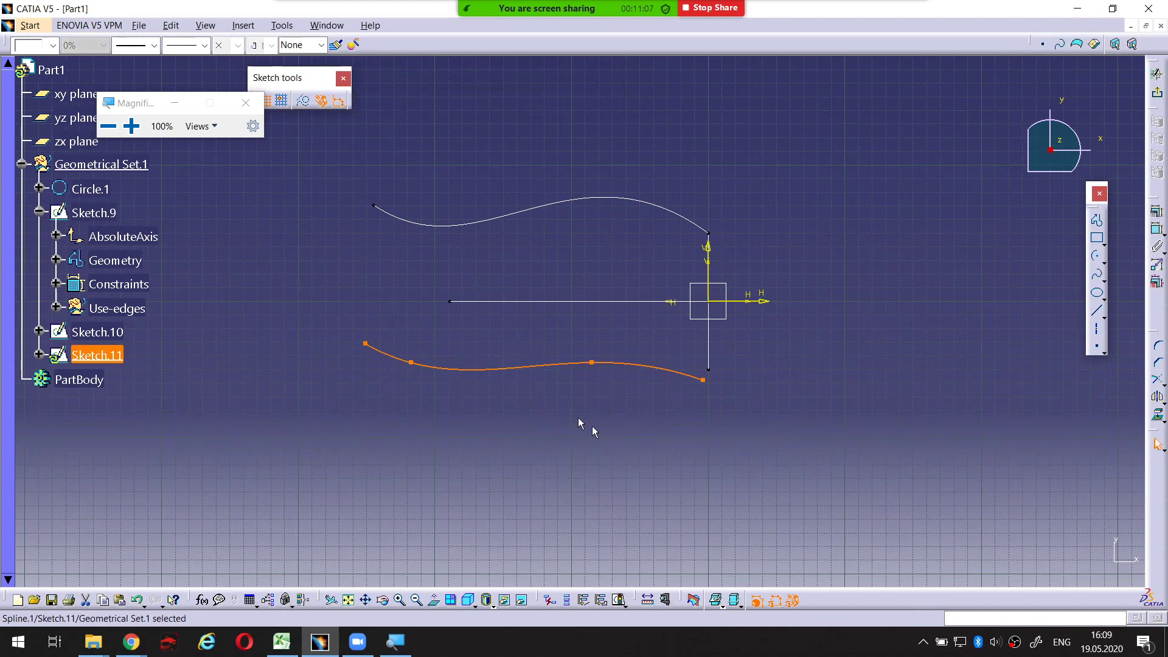
left_click(617, 445)
Make the new spline's first control point coincident with the arc's free endpoint and exit the sketch
middle_click_drag(651, 464, 680, 396)
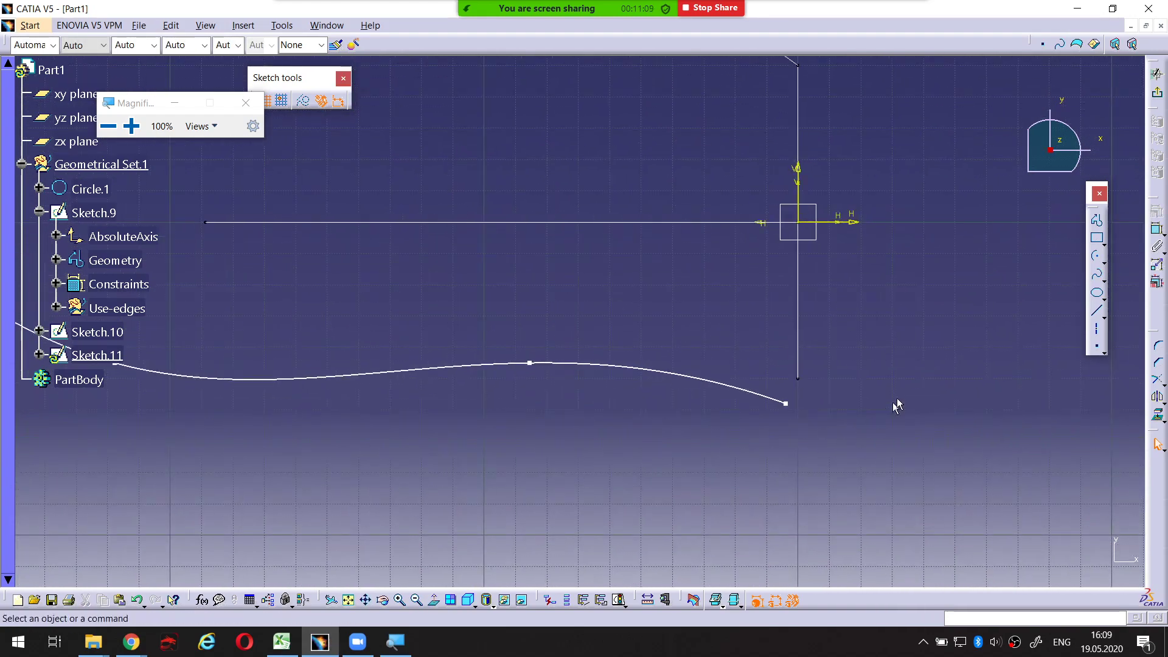
left_click(1157, 230)
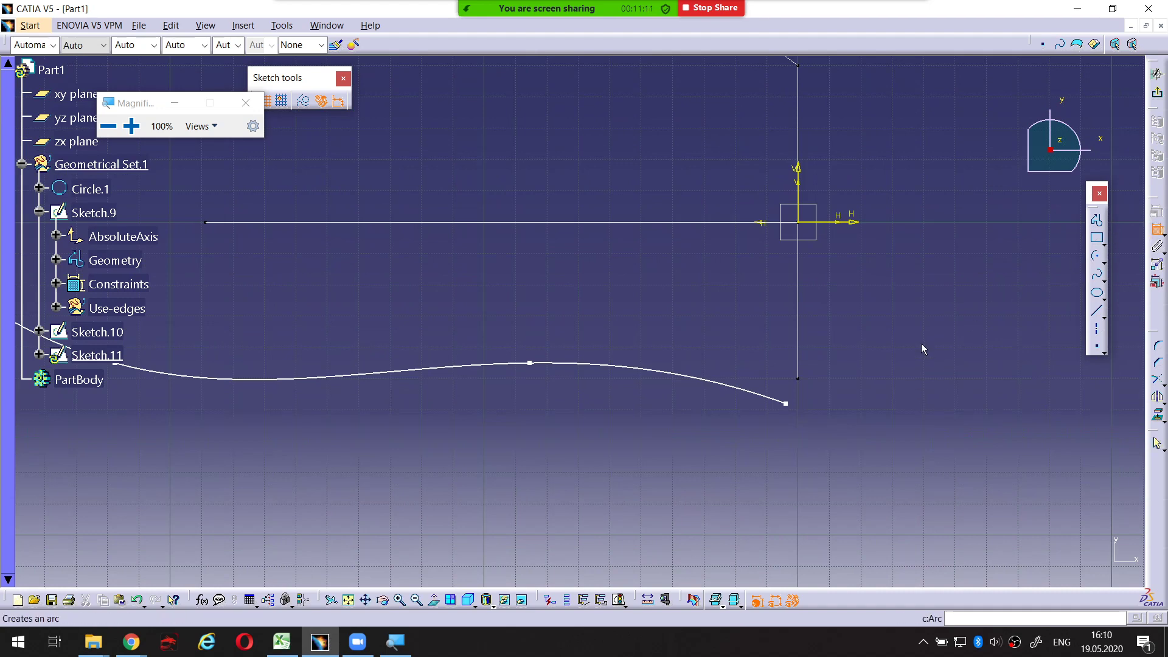
left_click(799, 381)
left_click(789, 402)
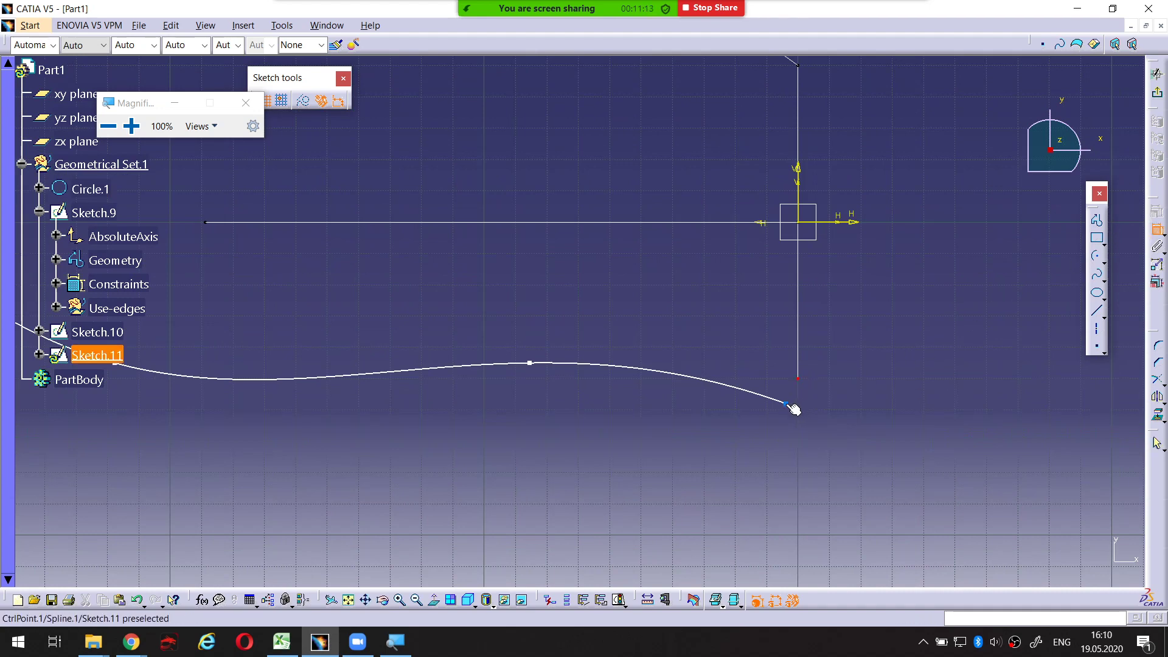
right_click(902, 418)
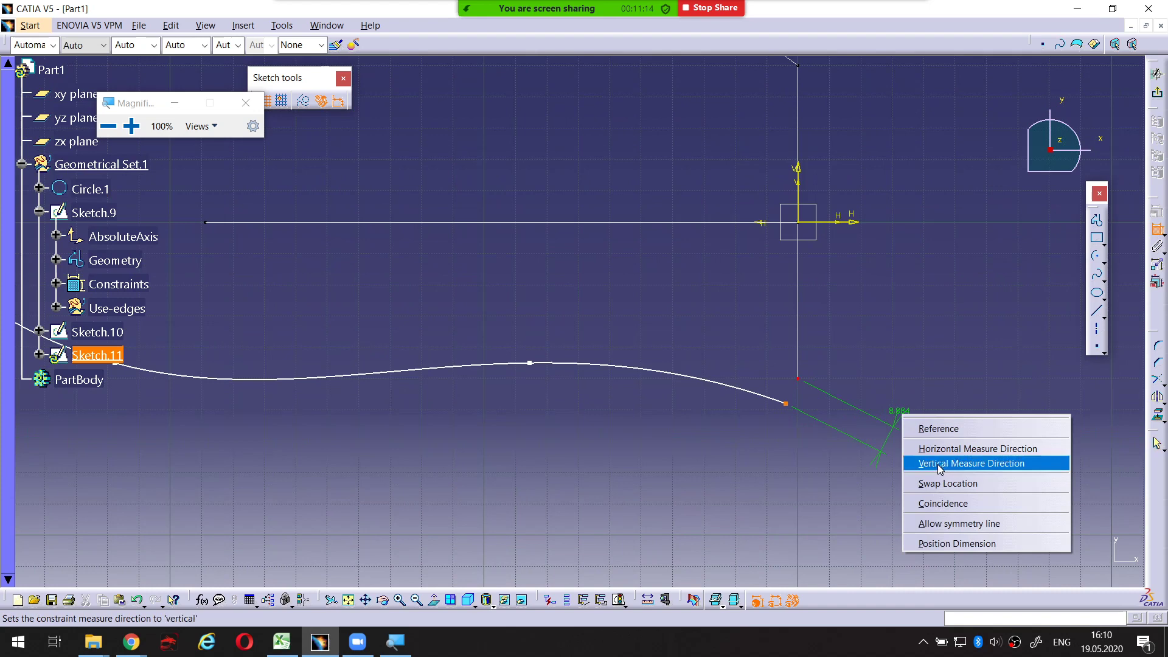
left_click(952, 503)
left_click(1155, 90)
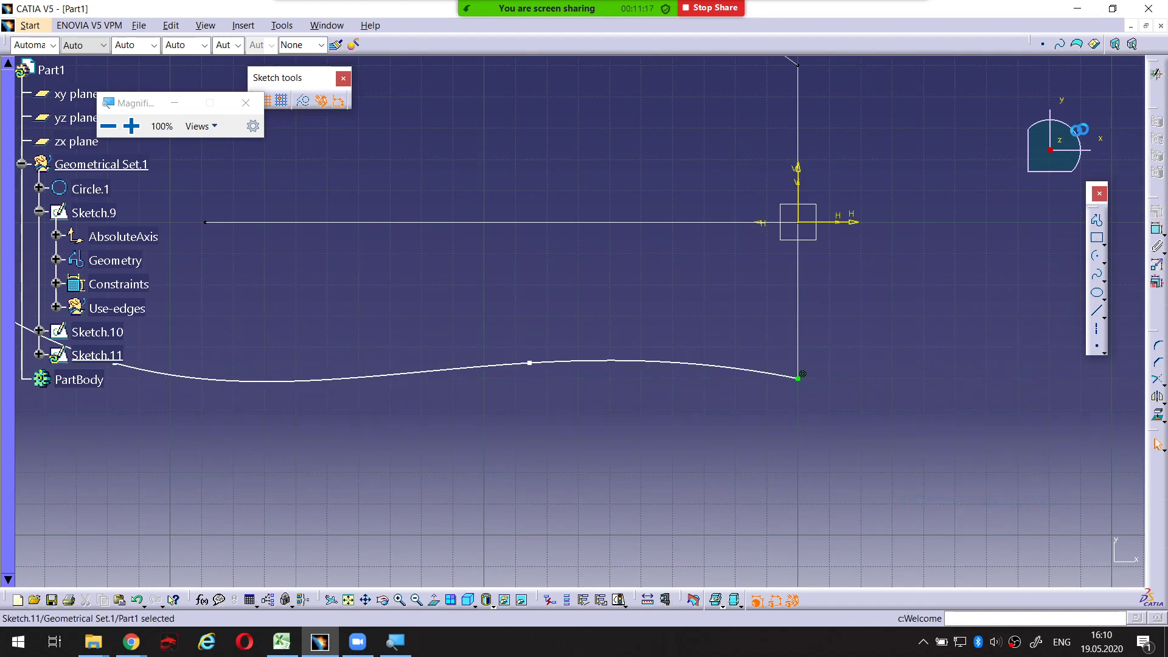
left_click(870, 285)
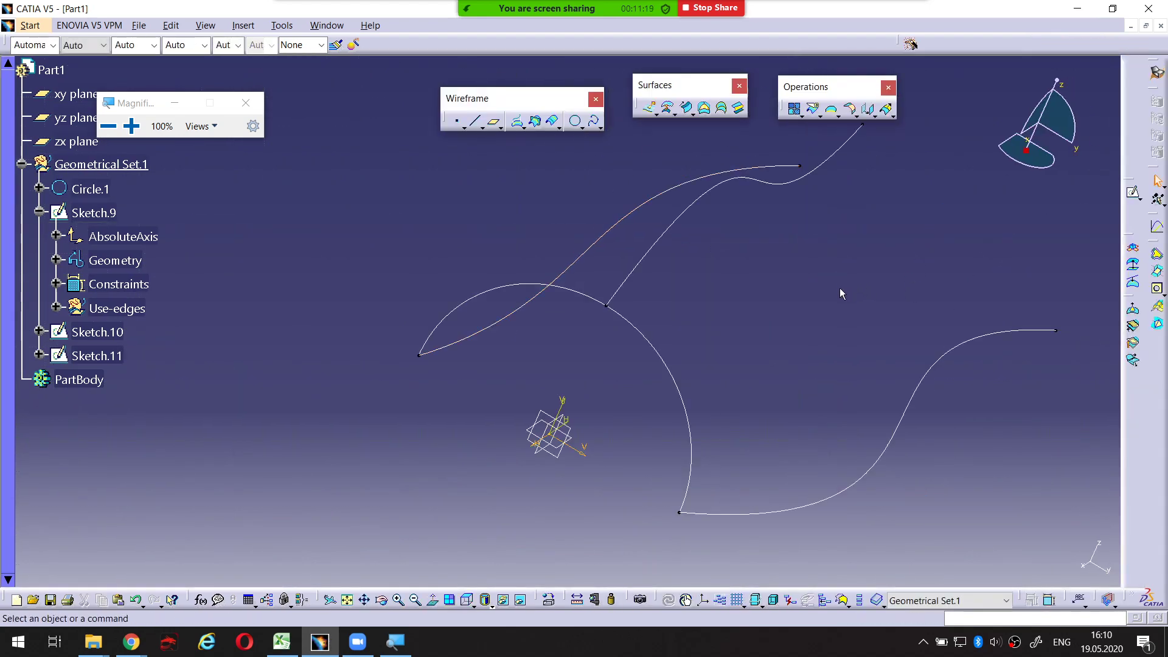
Hide Sketch.9, the guide curve that starts at the middle of the arc
mouse_move(840, 287)
middle_mouse_down()
mouse_move(819, 268)
mouse_move(586, 370)
mouse_move(299, 277)
middle_mouse_up()
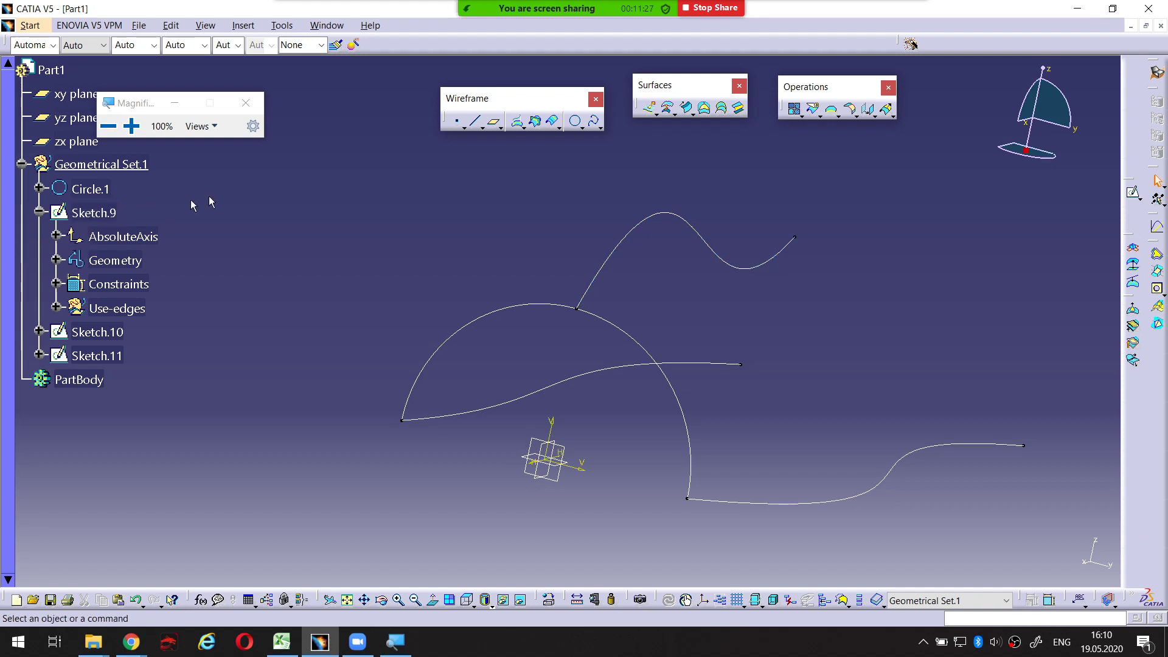
right_click(651, 222)
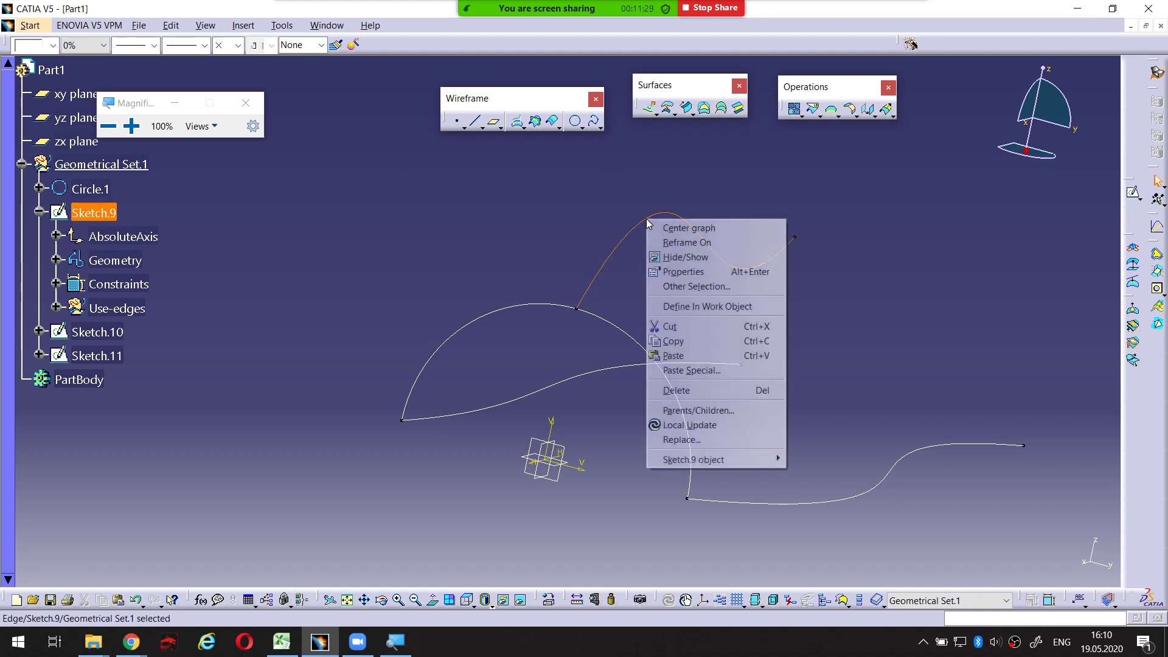
left_click(682, 258)
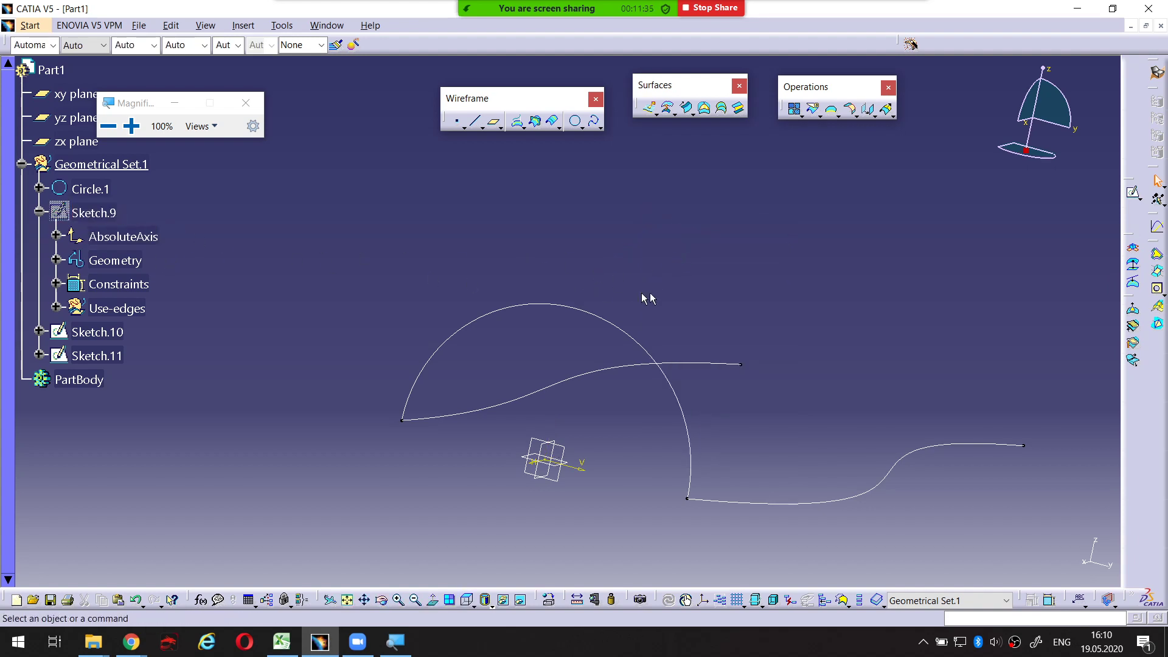
Start a swept surface with the explicit profile subtype With two guide curves and use Circle.1 as the profile
middle_click_drag(648, 298, 673, 150)
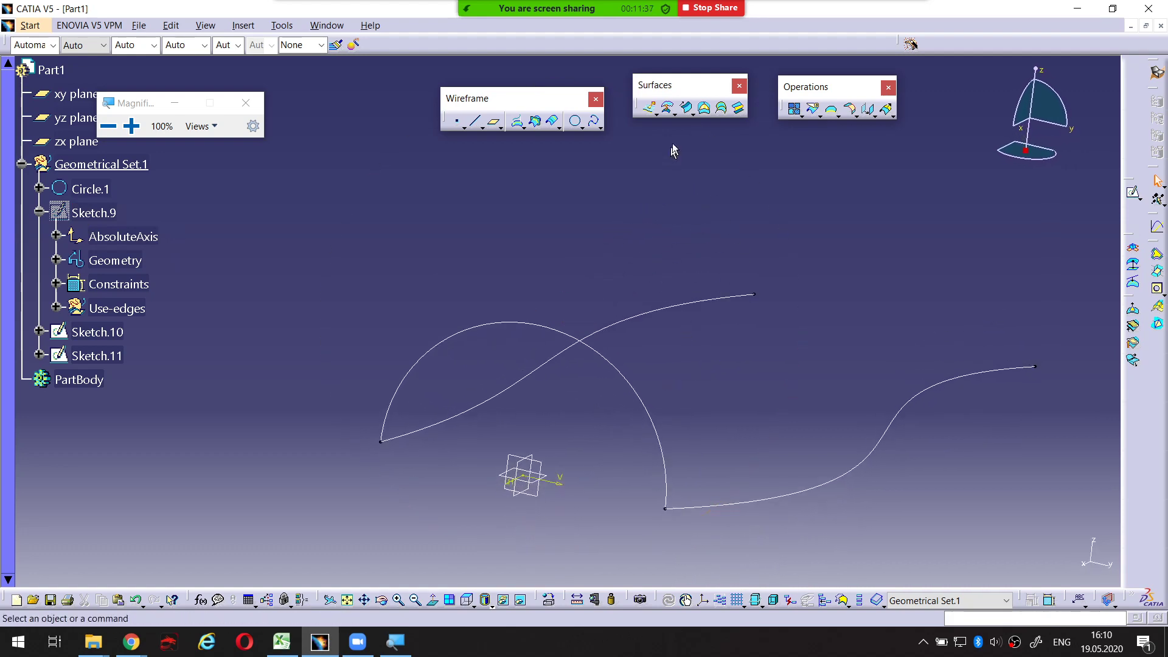
left_click(686, 108)
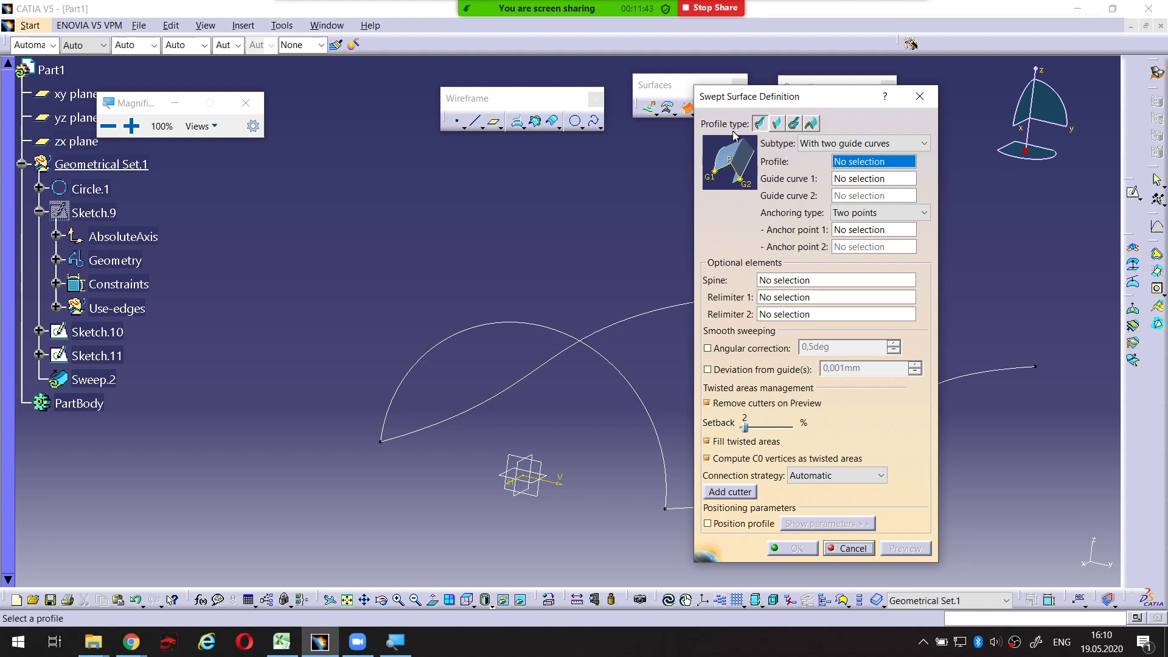
left_click(827, 143)
left_click(833, 171)
middle_click_drag(630, 210, 485, 205)
left_click(431, 281)
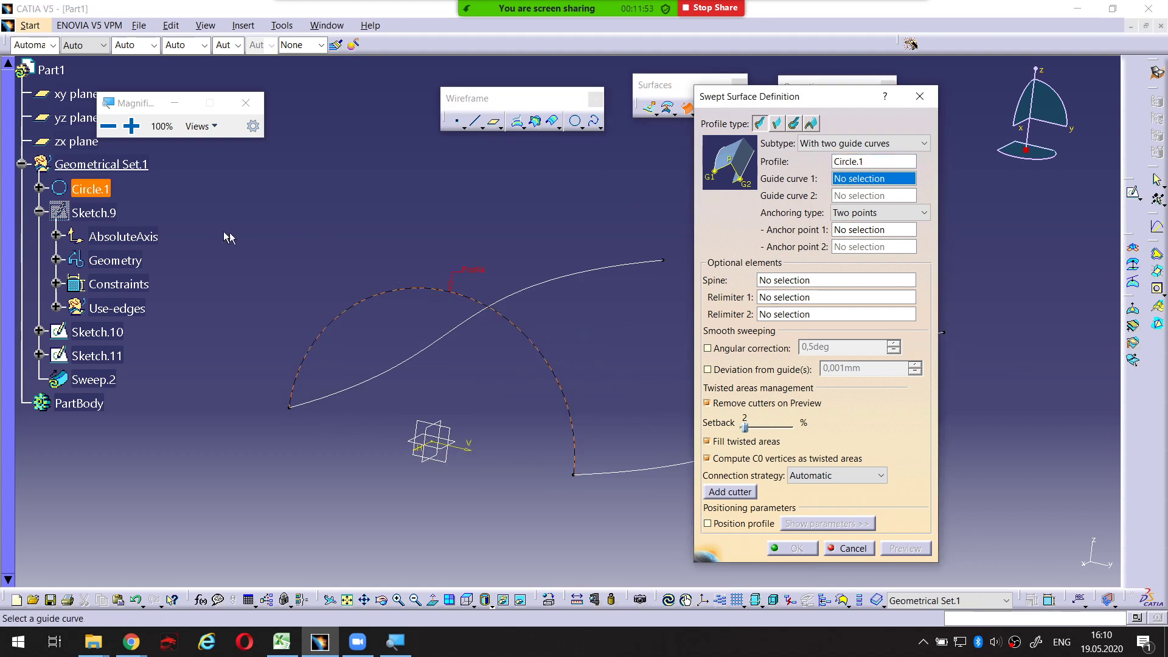
Assign Sketch.10 as guide curve 1 and Sketch.11 as guide curve 2 of the sweep
middle_click_drag(484, 242, 438, 192)
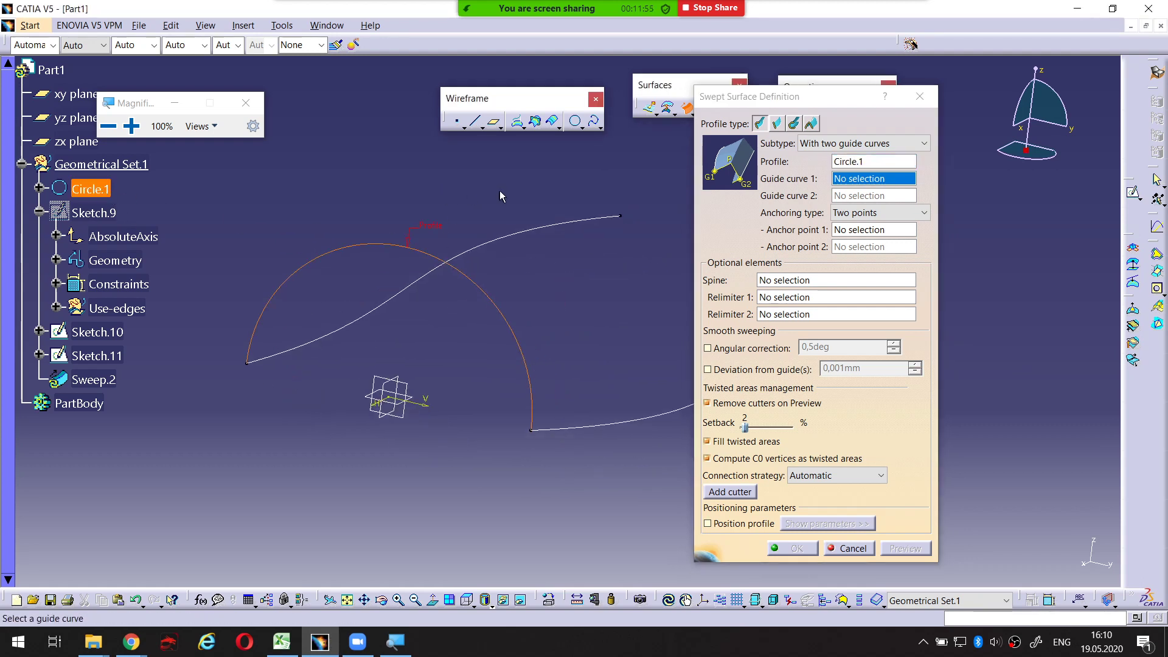
middle_click_drag(520, 192, 438, 186)
middle_click_drag(494, 227, 535, 247)
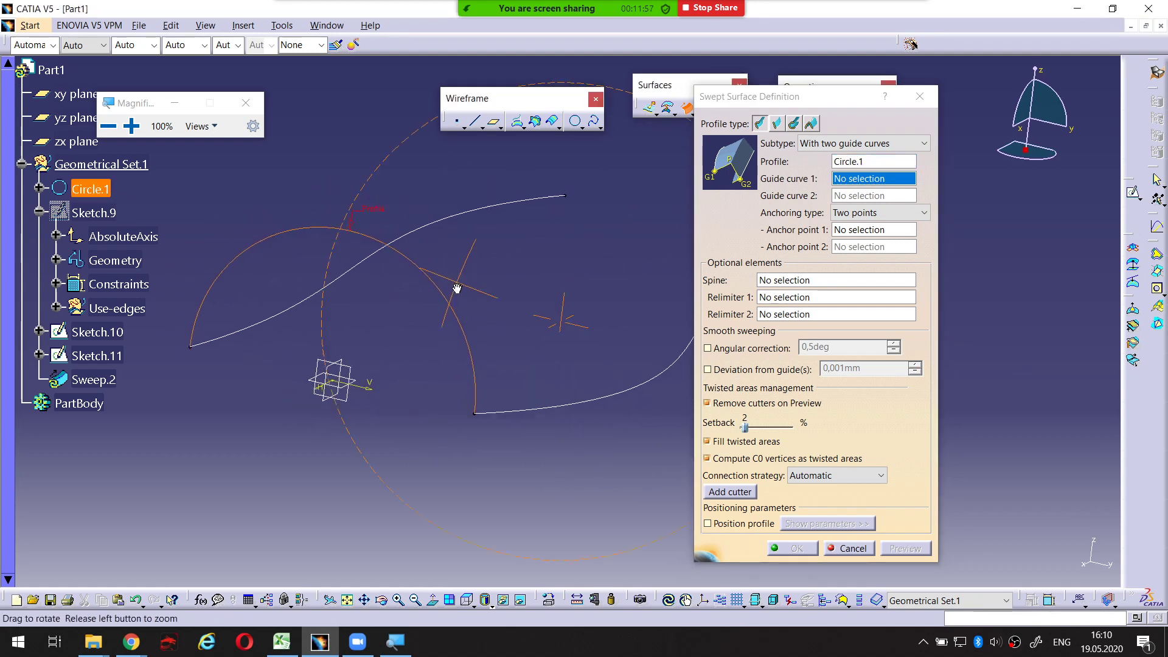
mouse_move(456, 287)
middle_mouse_down()
mouse_move(454, 303)
mouse_move(437, 293)
middle_mouse_up()
left_click(97, 332)
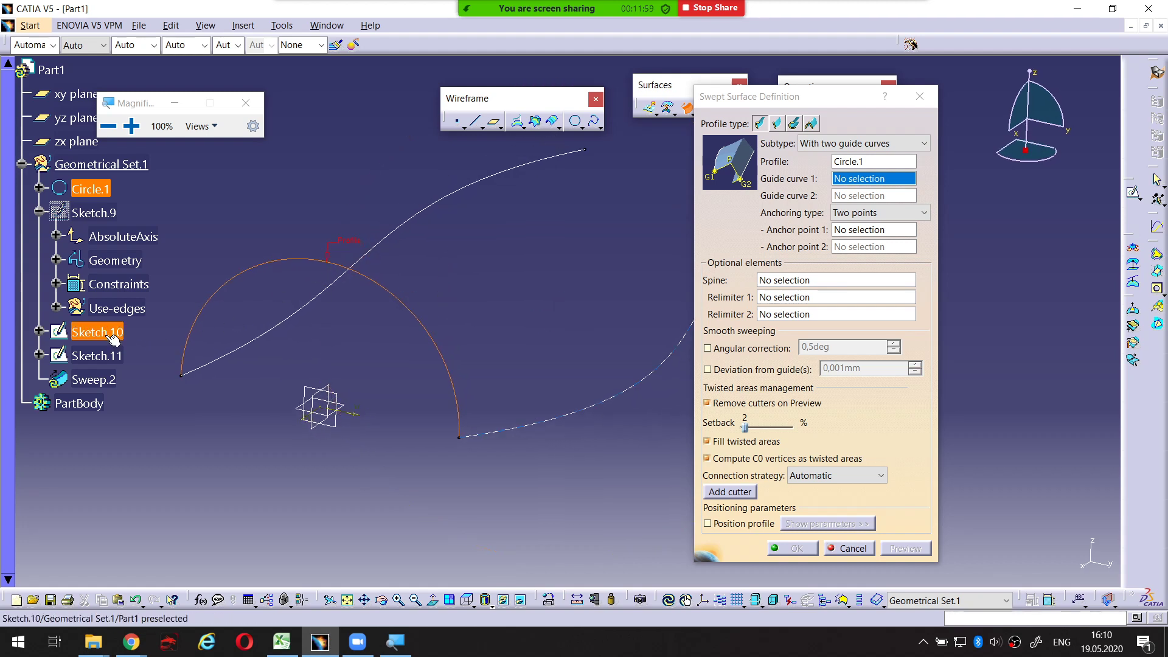
left_click(115, 356)
left_click(120, 358)
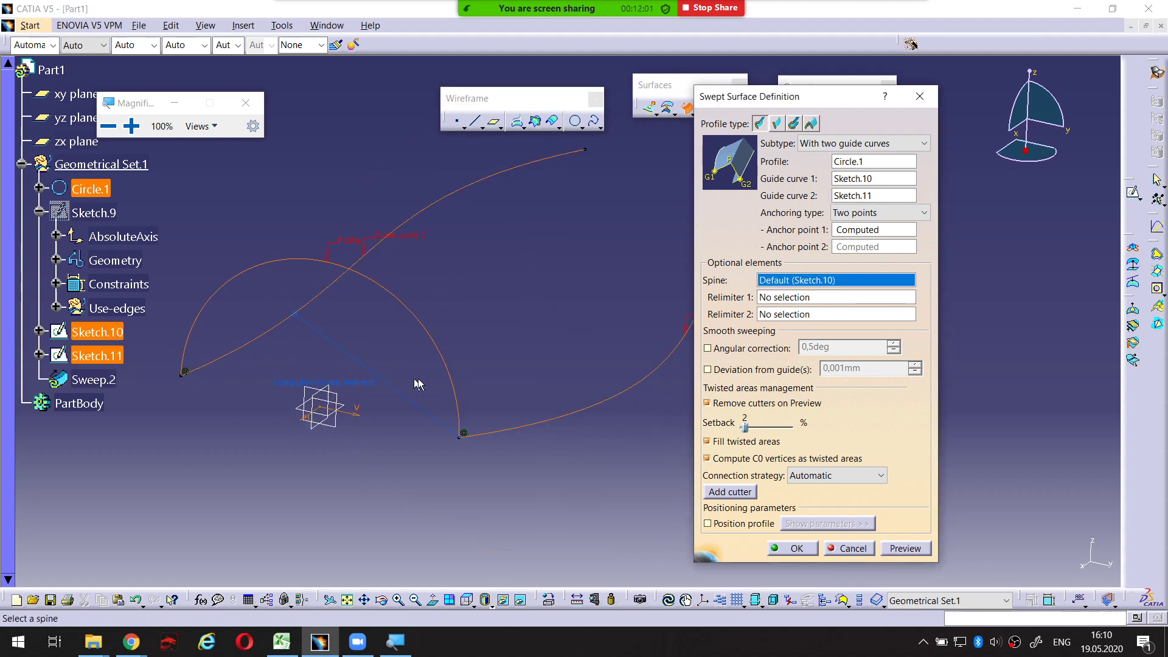
Preview the two-guide sweep, dismiss the warning, inspect the surface from several sides and create it
middle_click_drag(508, 377, 496, 362)
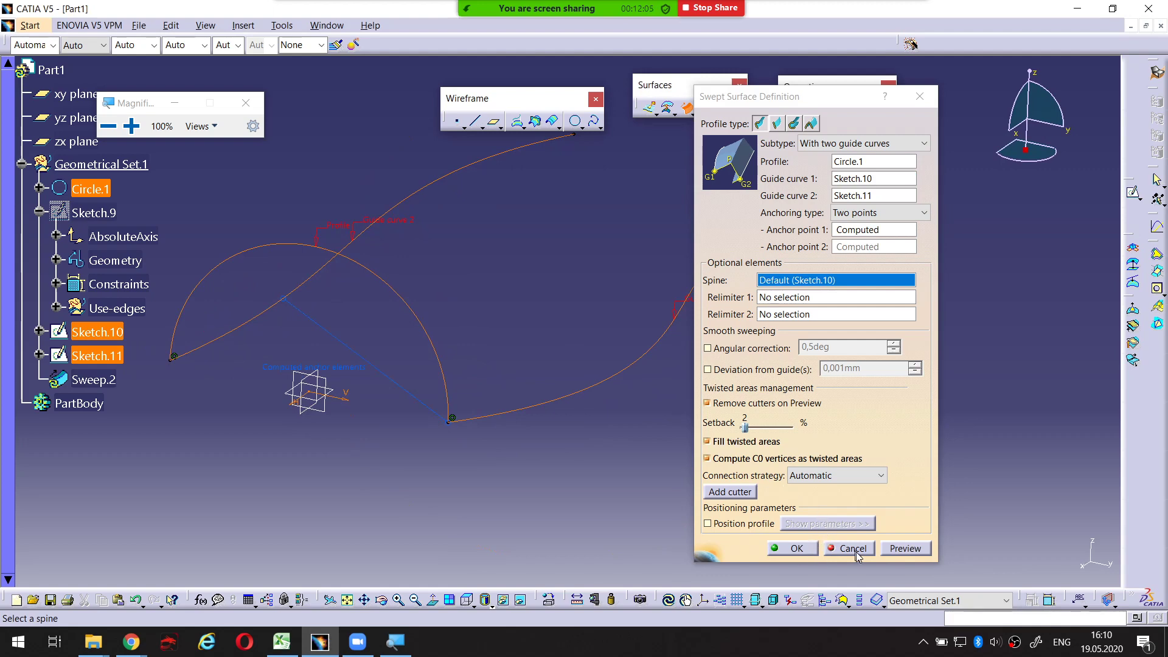
left_click(900, 549)
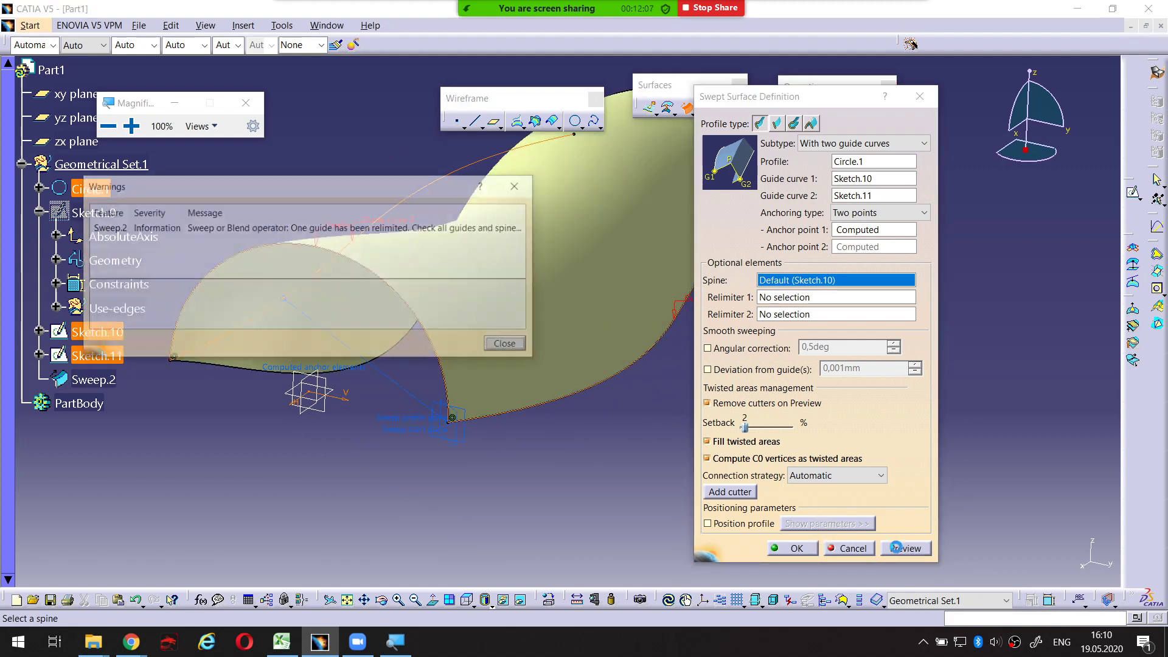
mouse_move(414, 189)
left_mouse_down()
mouse_move(439, 249)
mouse_move(515, 325)
mouse_move(435, 359)
left_mouse_up()
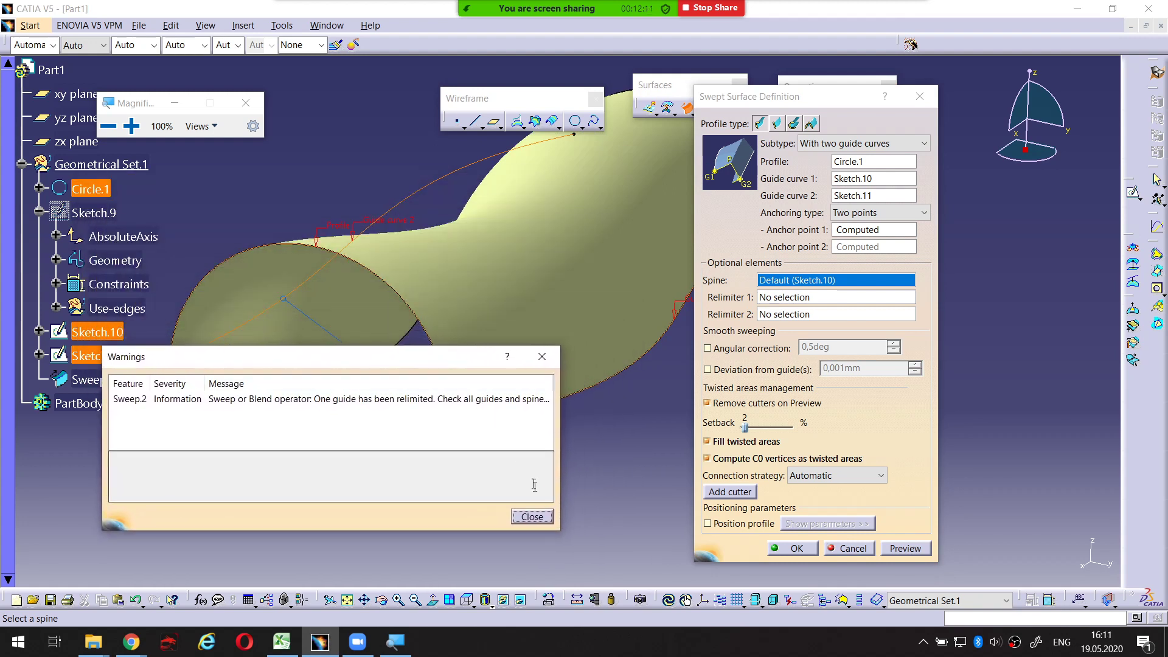
left_click(531, 517)
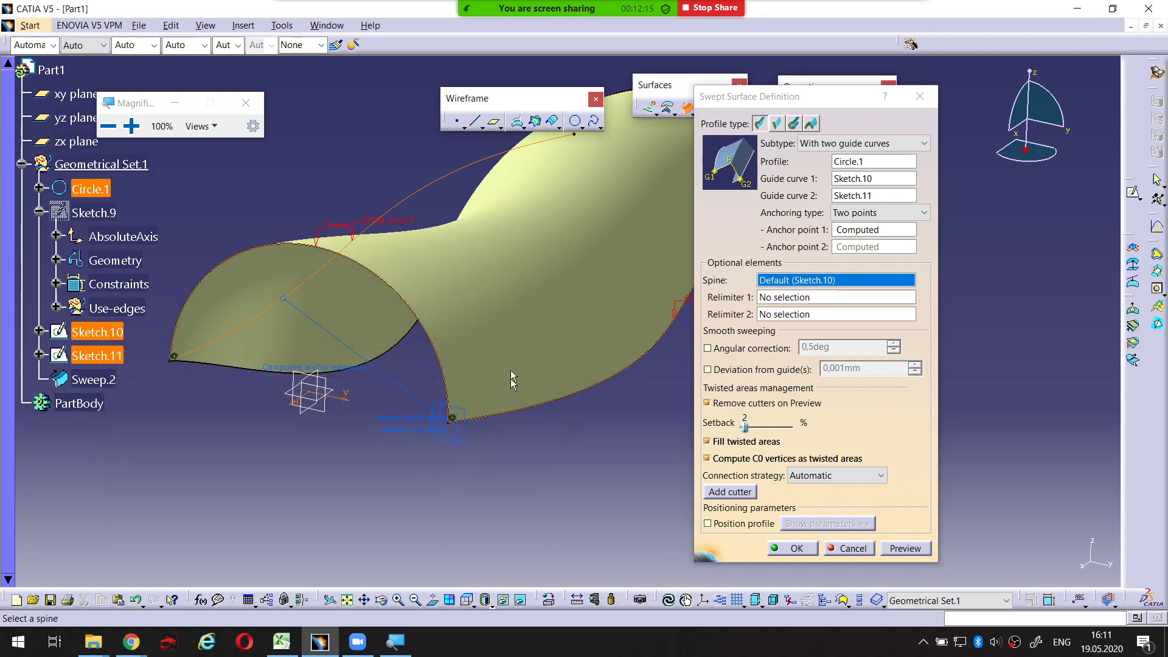
middle_click_drag(514, 381, 460, 364)
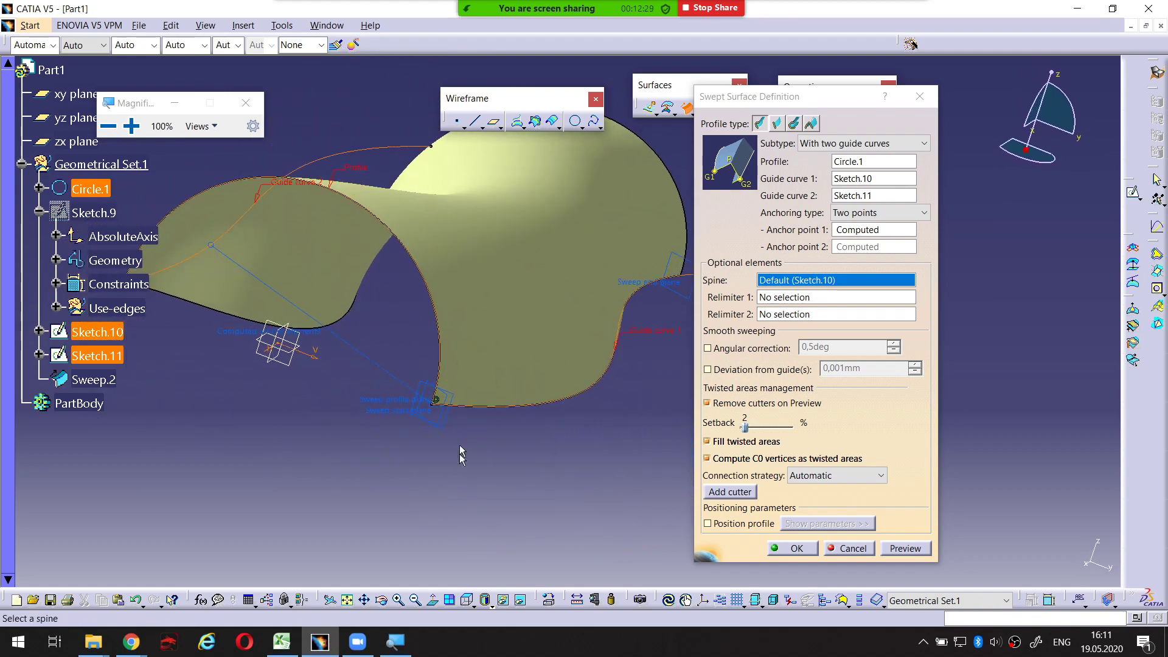
middle_click_drag(458, 454, 487, 424)
left_click(812, 553)
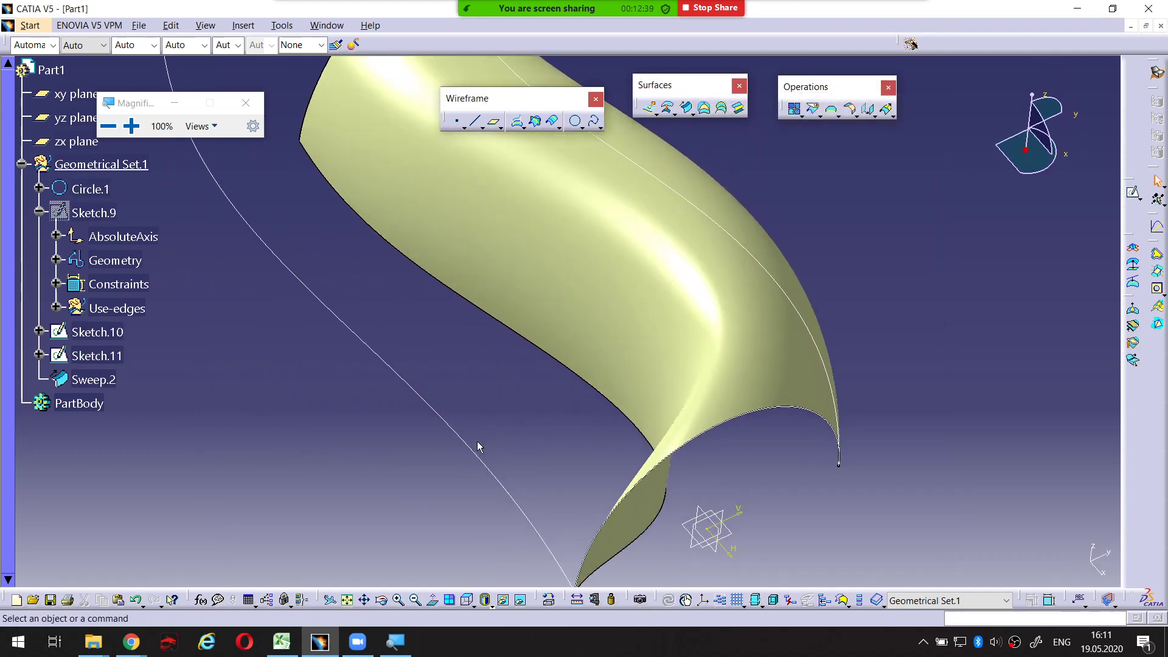
Edit Sketch.11 and reshape its spline into a stronger S-curve by moving its second, third and end control points
double_click(99, 357)
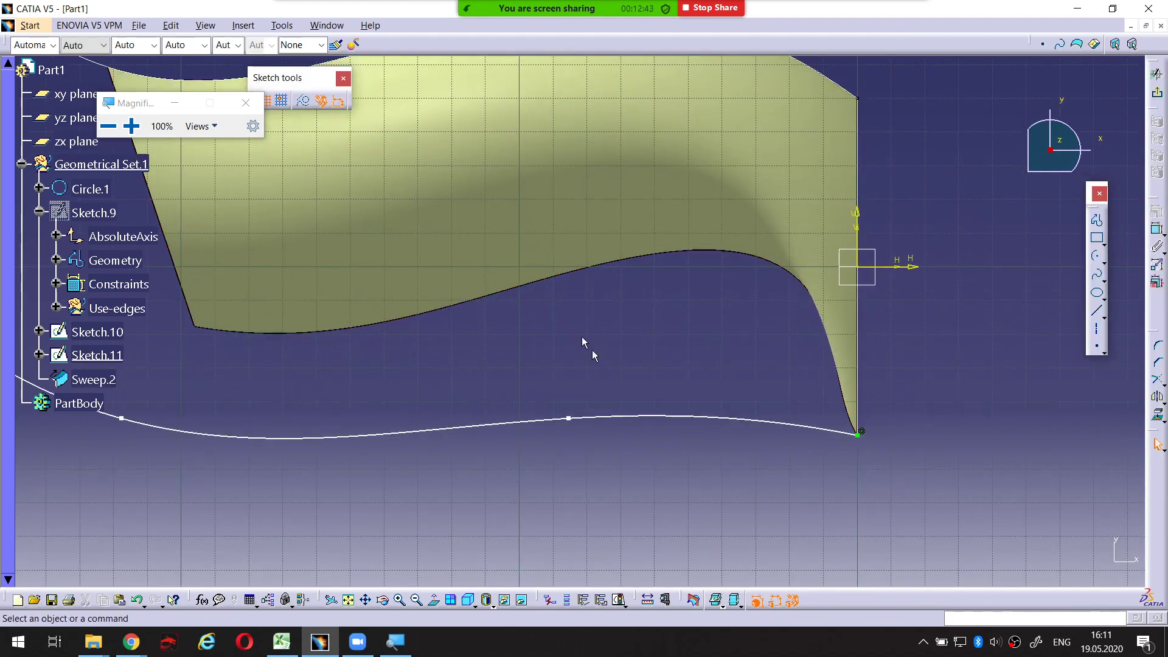
left_click_drag(576, 419, 665, 496)
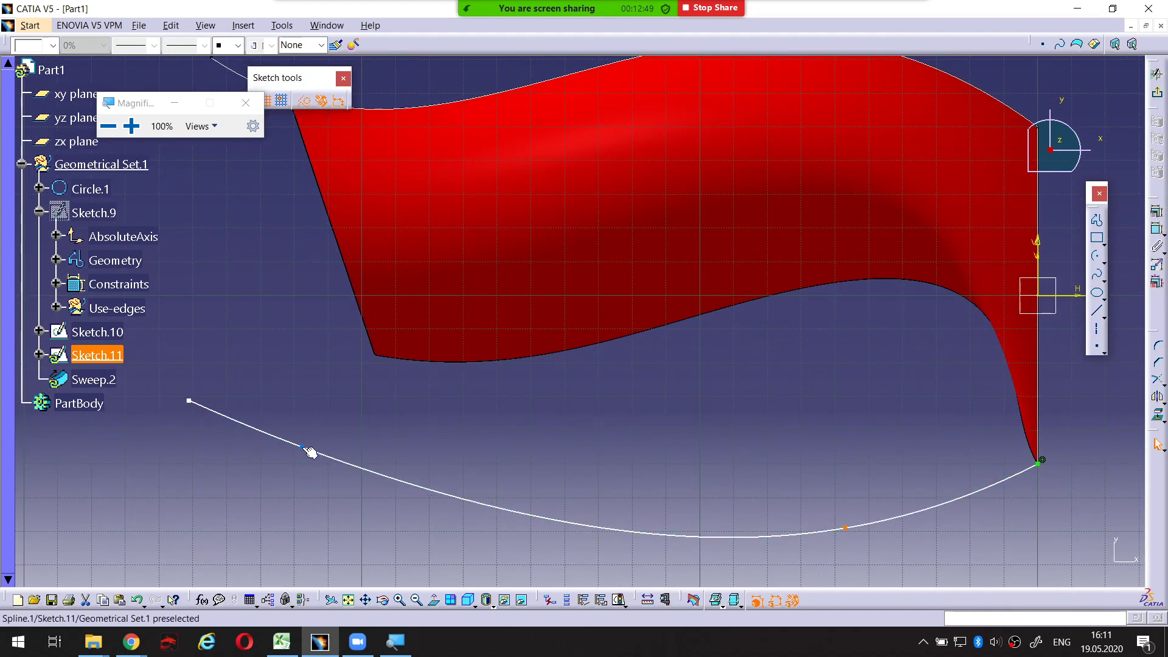
left_click_drag(310, 450, 368, 435)
left_click(191, 406)
left_click_drag(190, 406, 161, 482)
left_click(688, 380)
middle_click_drag(698, 330, 701, 390)
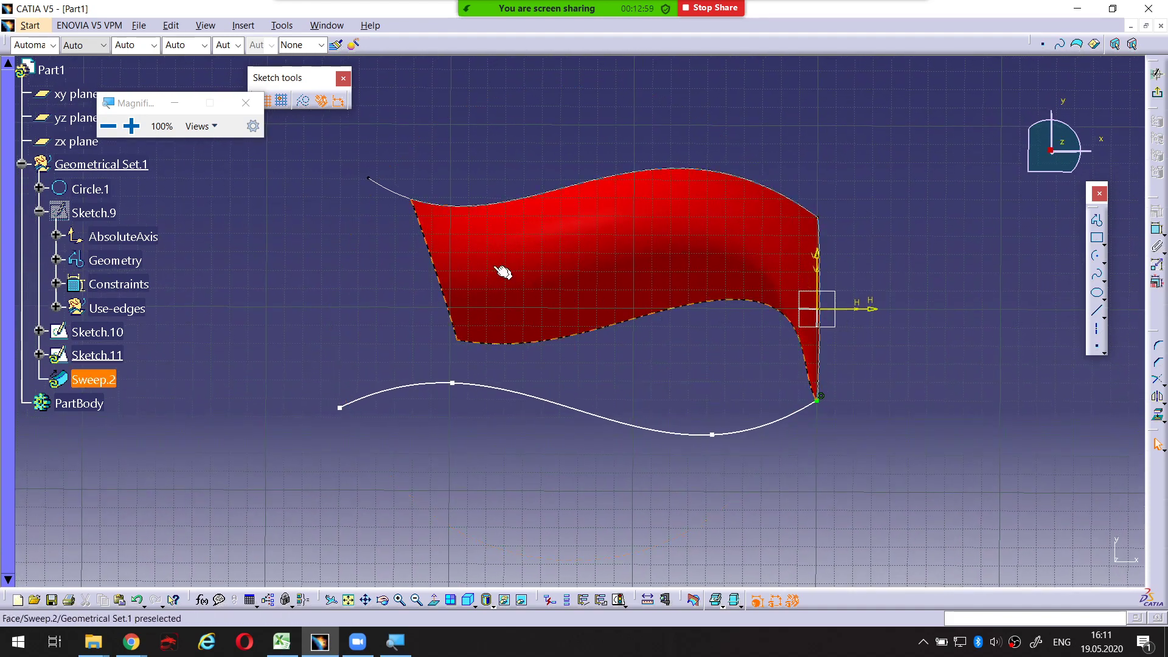
Shift the Sketch.11 spline's free end slightly towards the arc and exit the sketch
left_click_drag(340, 408, 352, 404)
left_click(595, 346)
left_click(1157, 92)
left_click(859, 338)
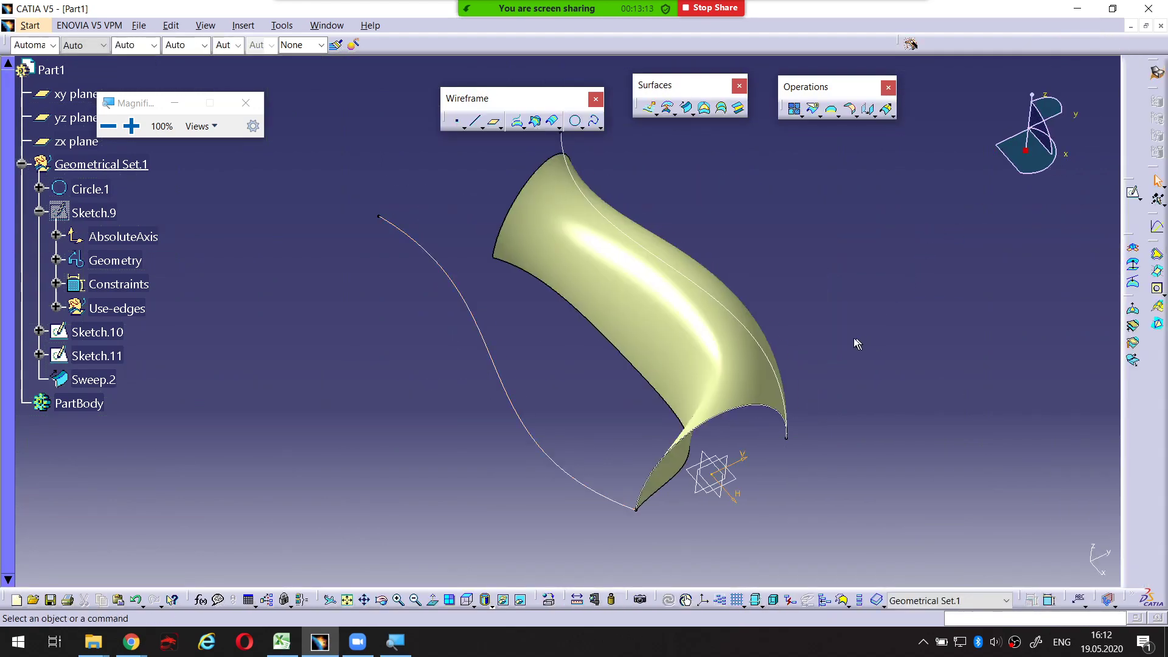
Open the Sweep.2 definition for editing and set its anchoring type to Point and direction
middle_click_drag(736, 418, 555, 311)
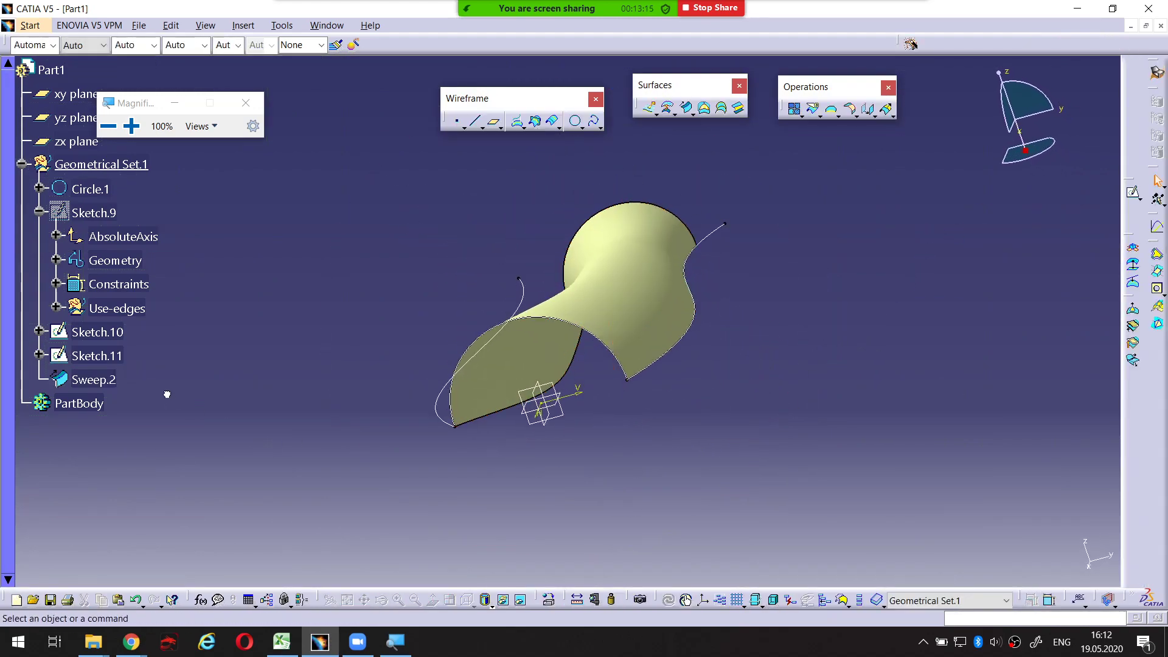
double_click(114, 379)
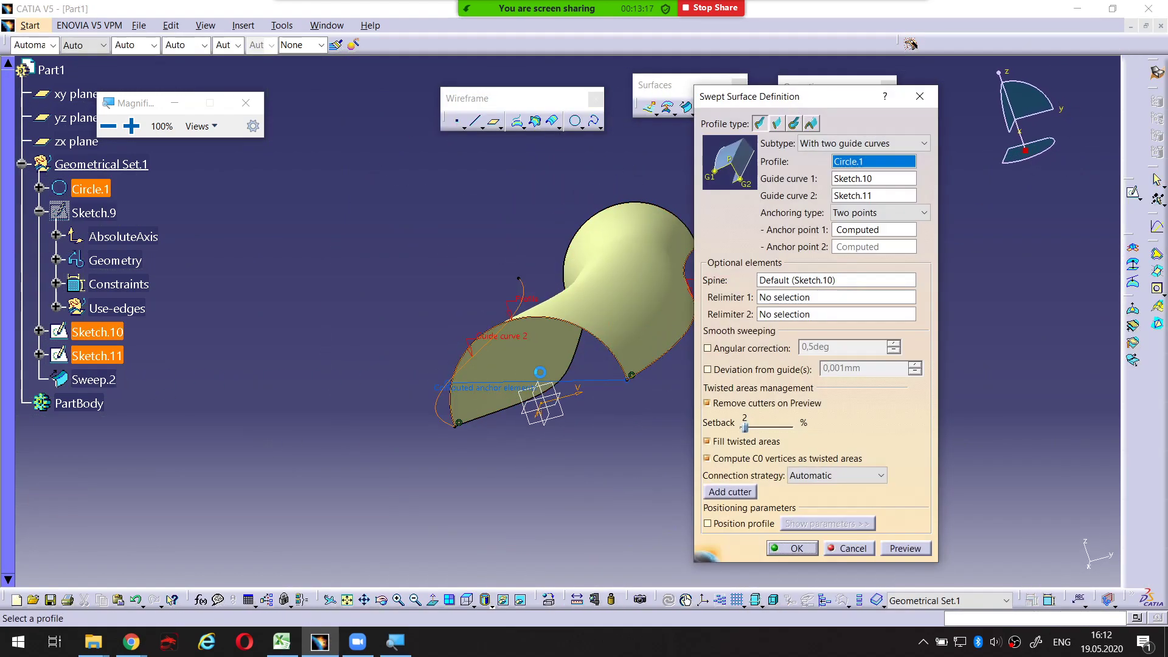
middle_click_drag(596, 343, 587, 369)
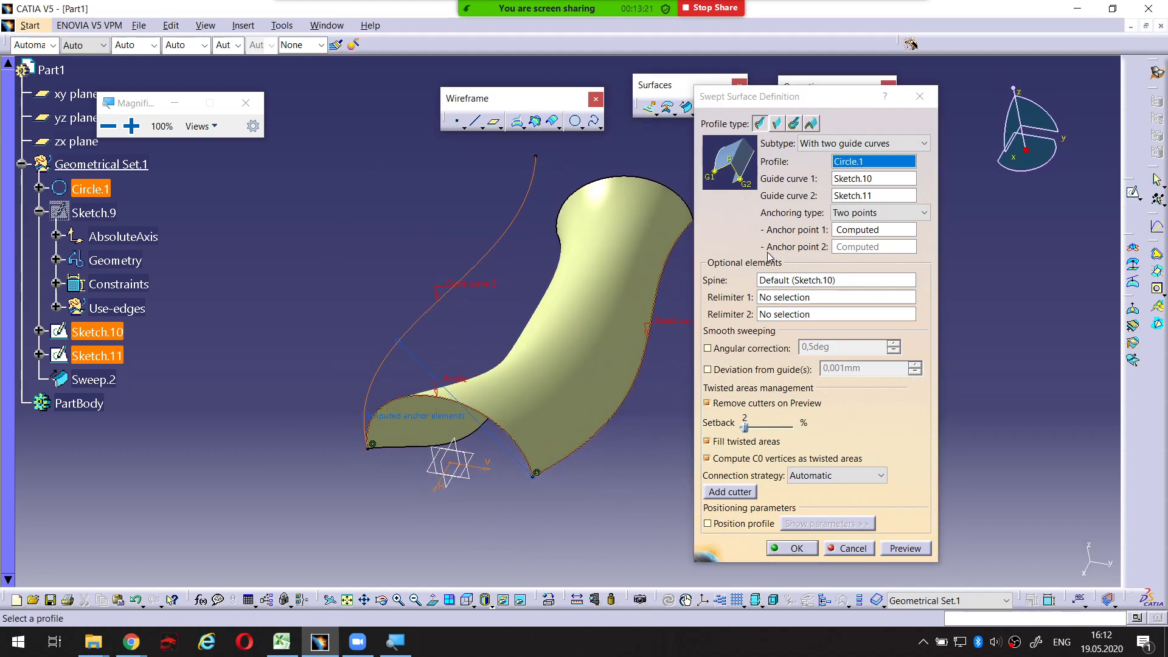
key("ctrl+alt+d")
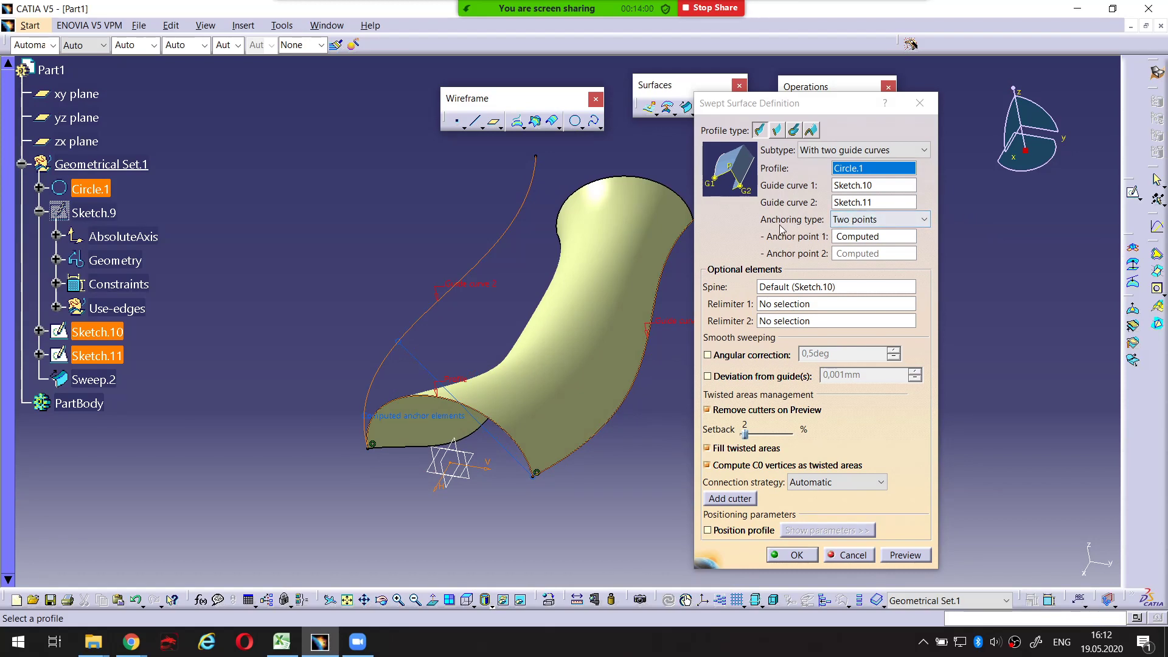
key("ctrl+2")
left_click_drag(771, 229, 818, 229)
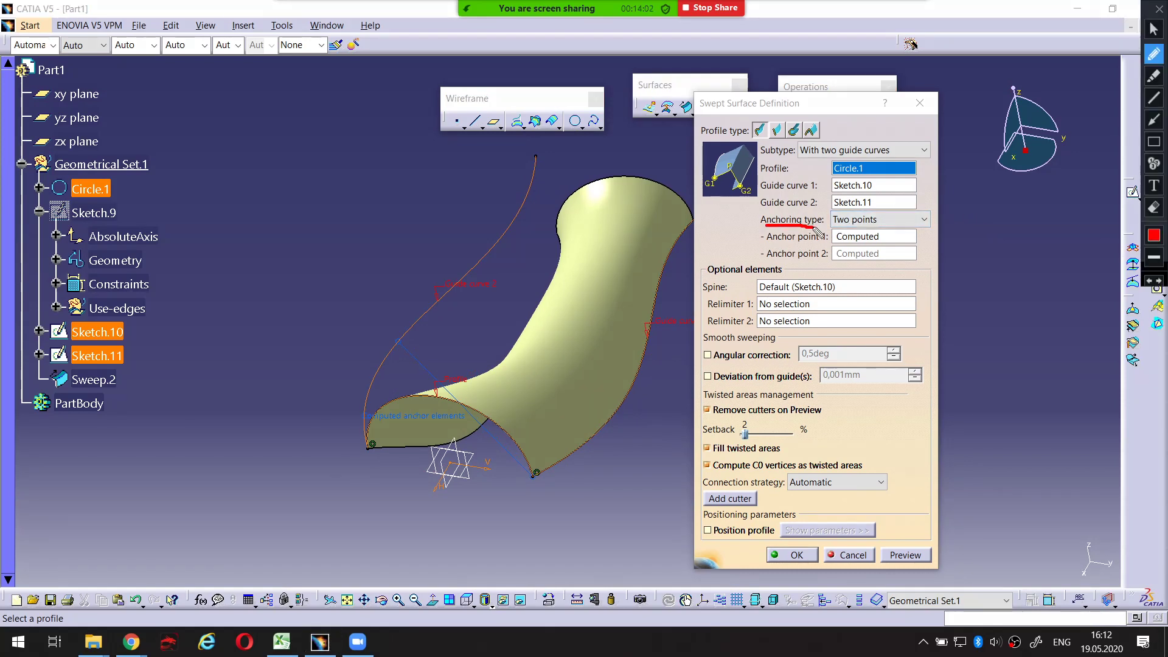
key("Escape")
left_click(864, 217)
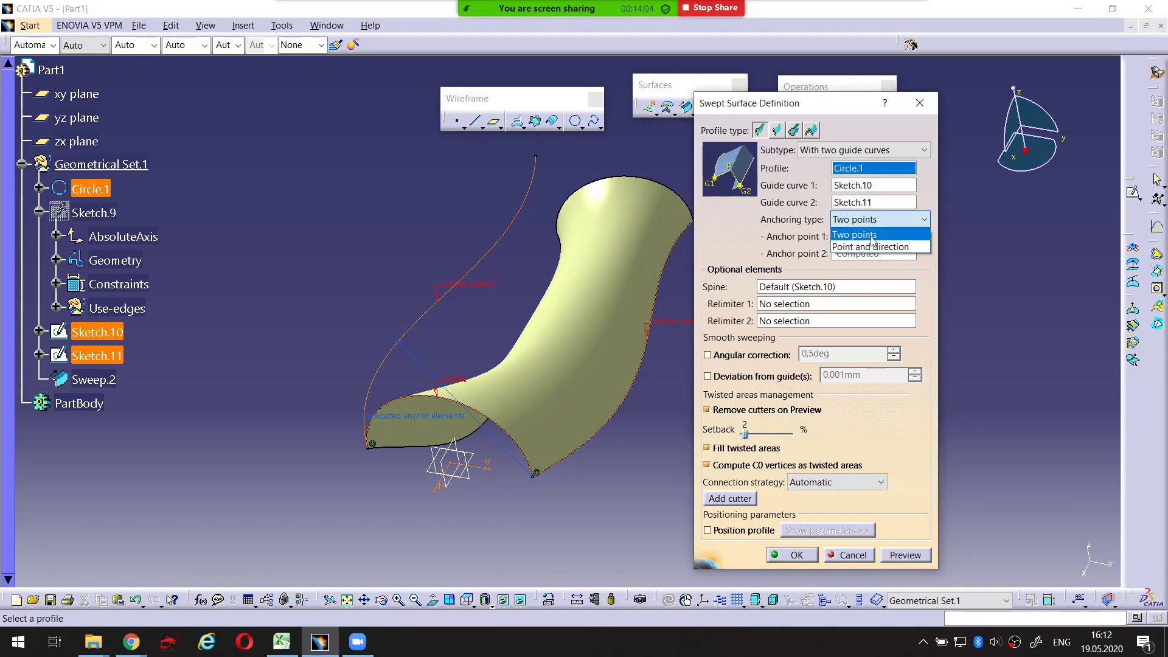
left_click(874, 247)
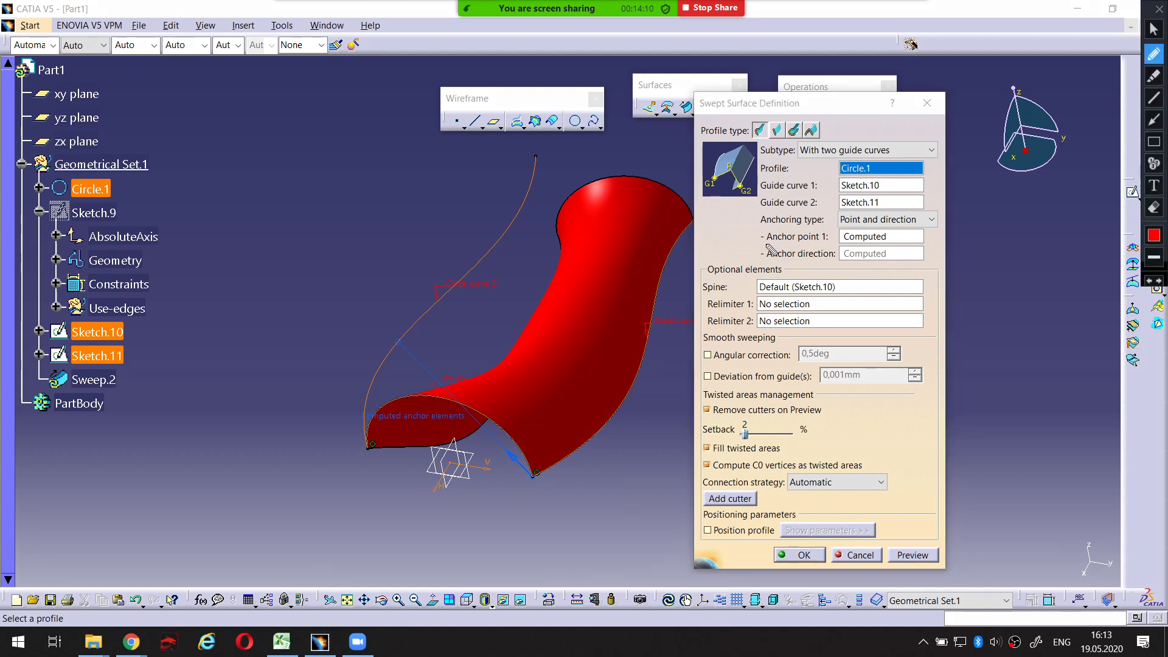
Mark the anchor fields, set the anchoring type back to Two points, accept the sweep and dismiss the warning
mouse_move(765, 245)
left_mouse_down()
mouse_move(818, 244)
mouse_move(798, 263)
mouse_move(809, 264)
left_mouse_up()
key("Escape")
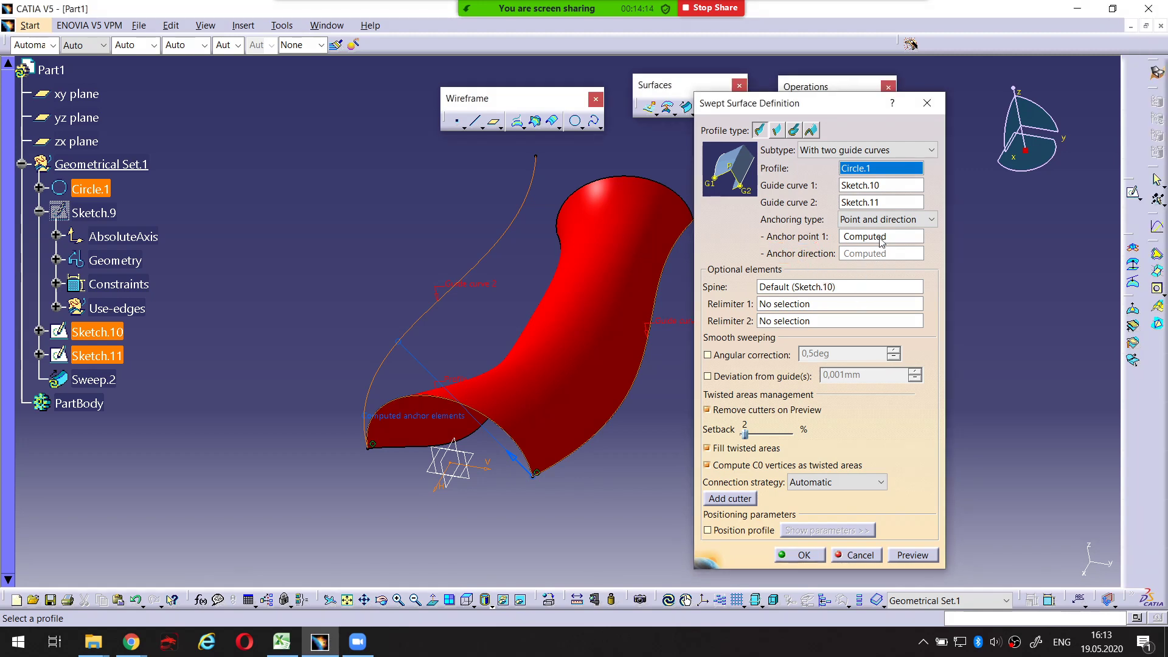
left_click(887, 222)
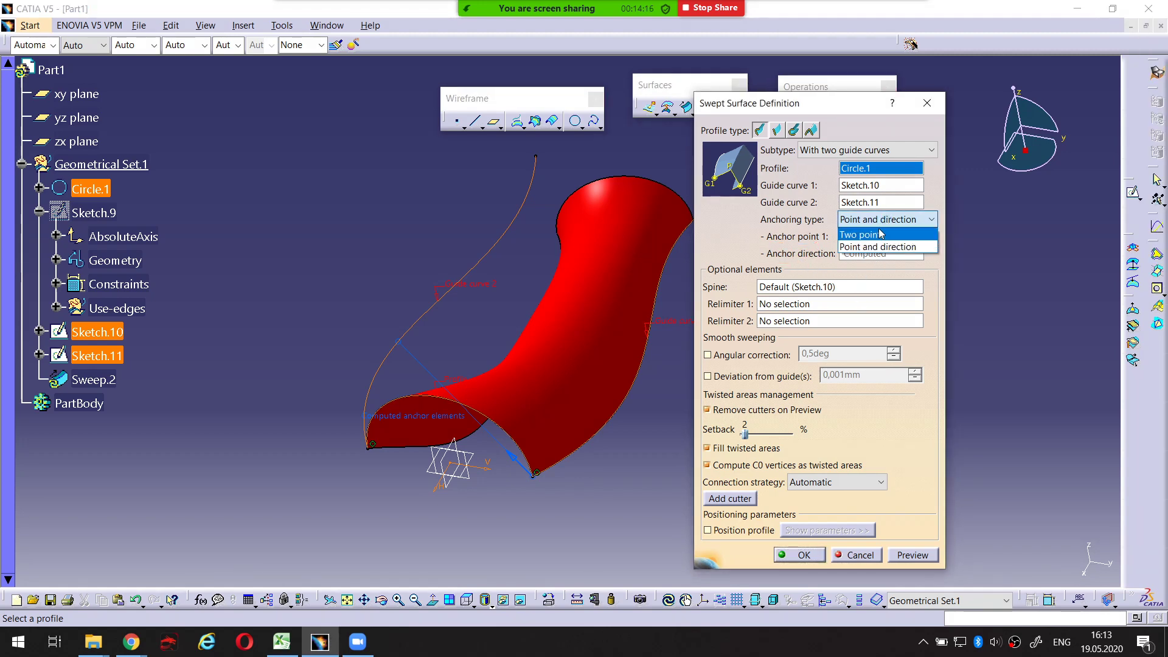
left_click(880, 235)
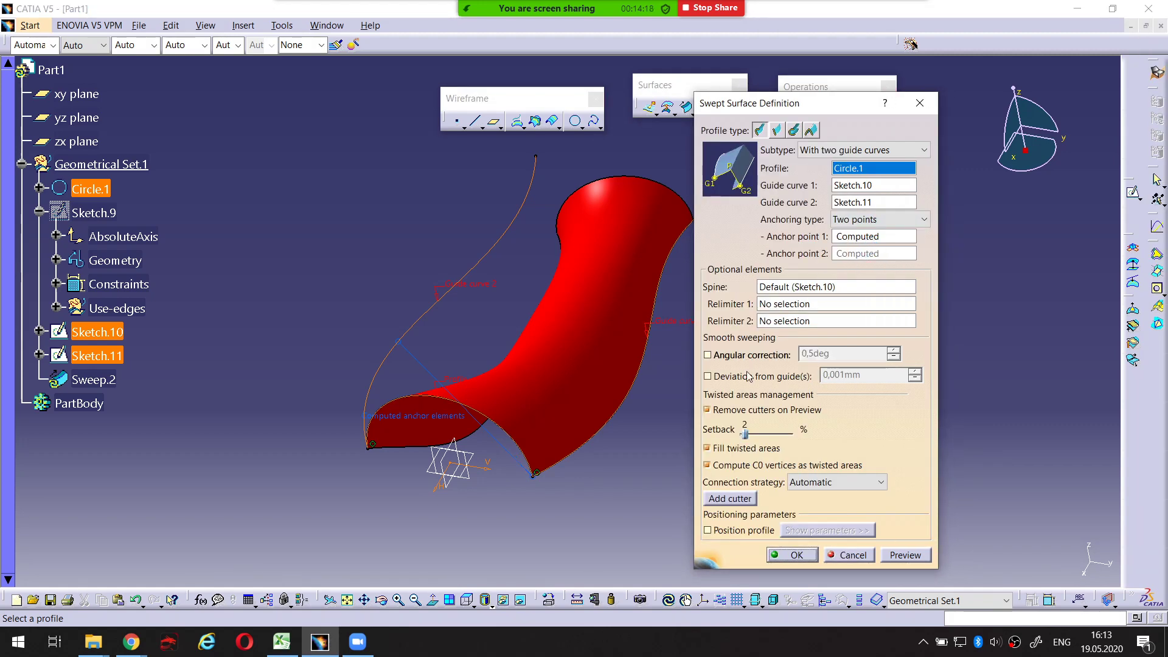
left_click(809, 555)
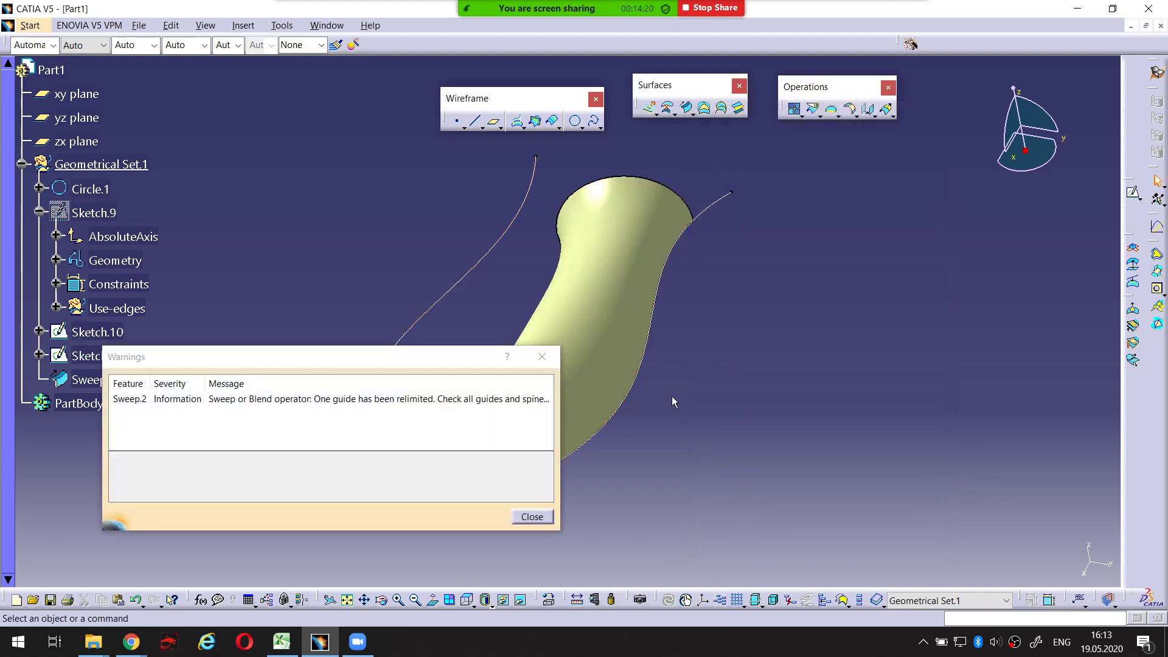
left_click(533, 516)
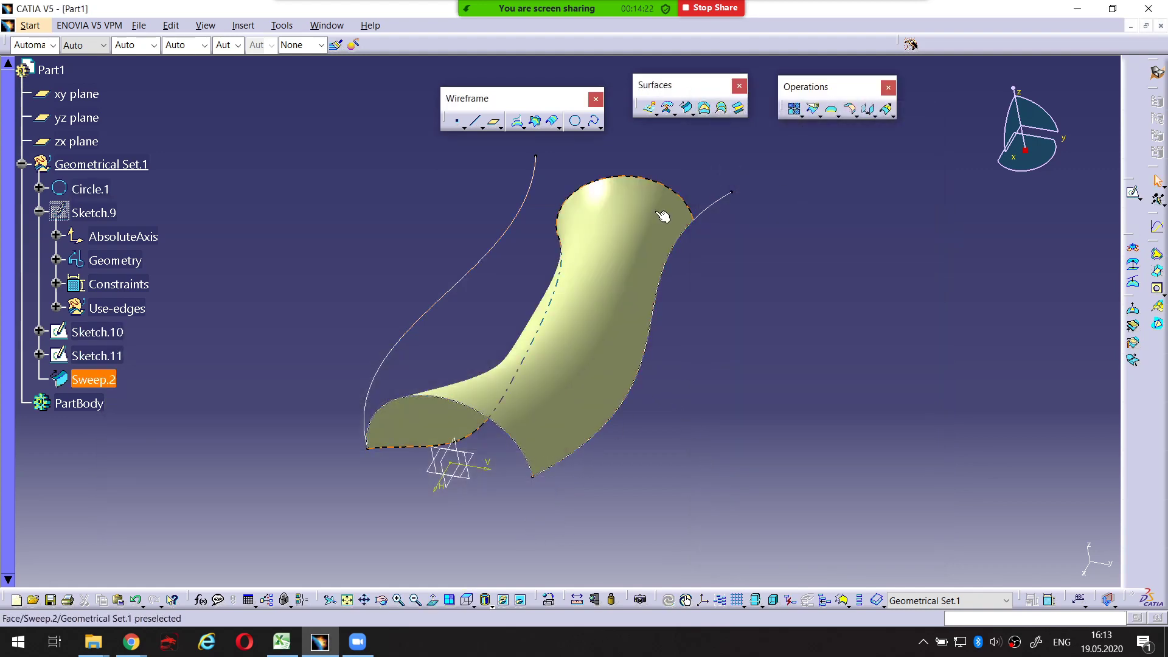
Examine the swept surface obliquely and in top view, comparing its edges with the two guide curves down to the profile's ends
middle_click_drag(699, 401, 667, 271)
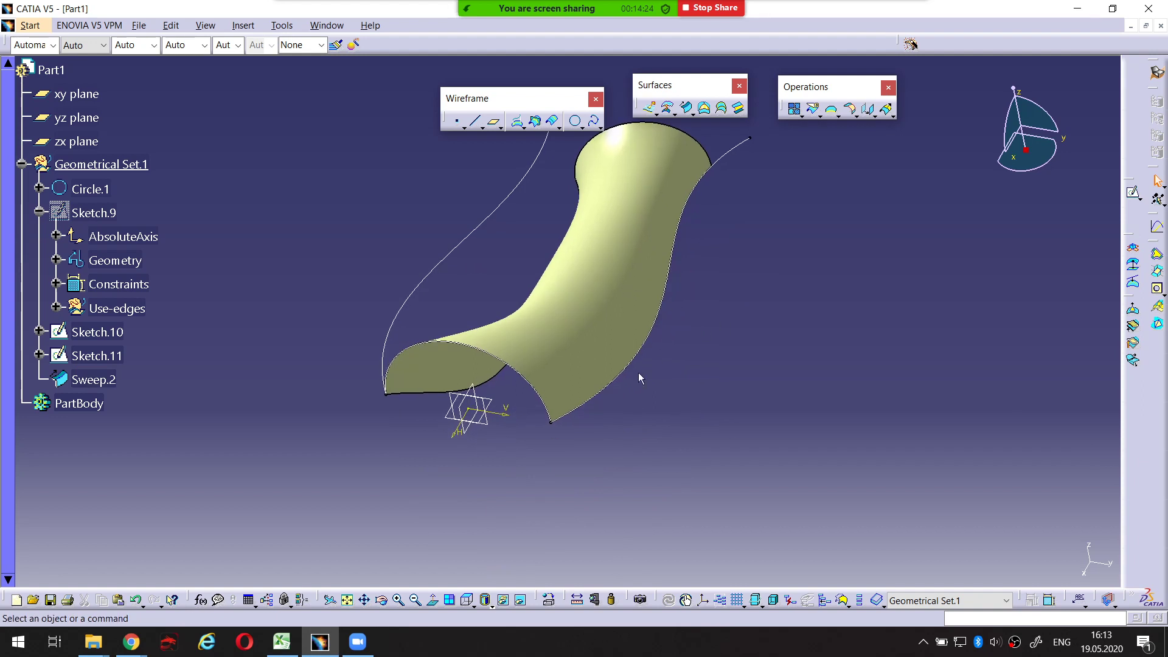
left_click(468, 597)
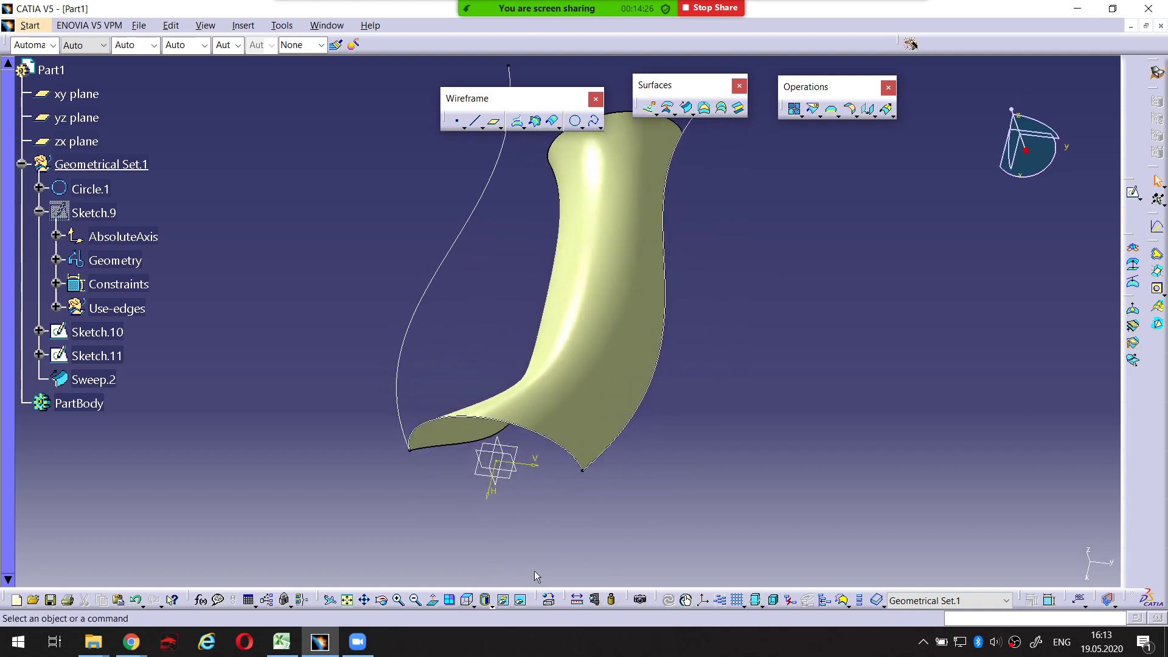
middle_click_drag(627, 533, 623, 501)
mouse_move(654, 402)
middle_mouse_down()
mouse_move(628, 471)
mouse_move(633, 391)
mouse_move(633, 402)
middle_mouse_up()
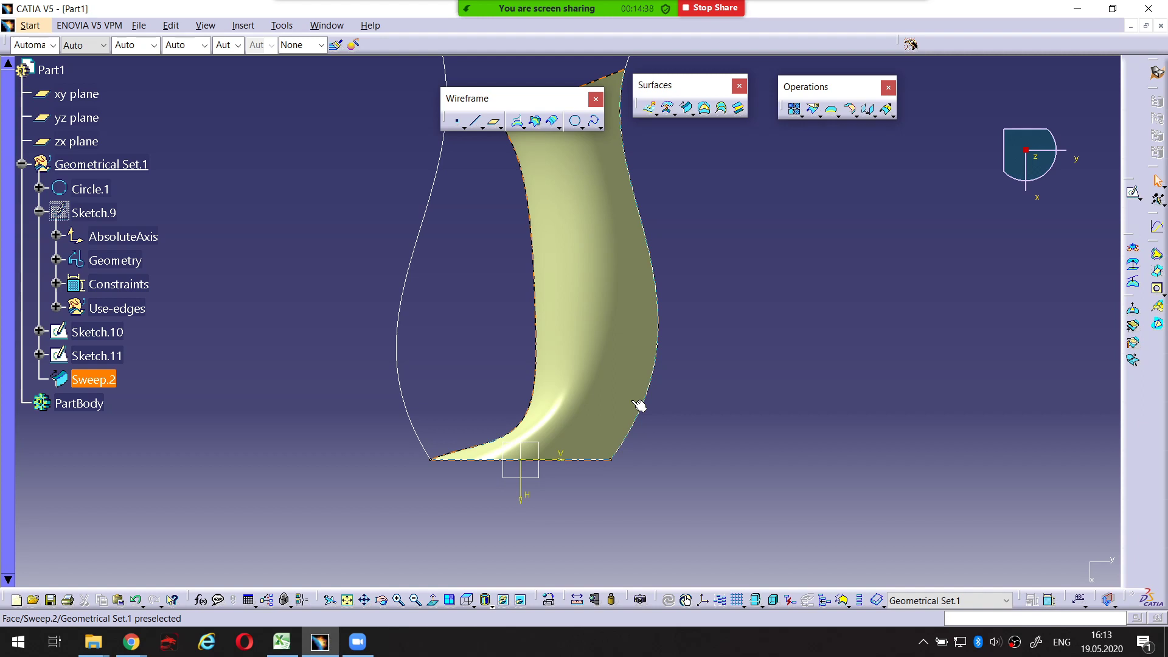
middle_click_drag(654, 415, 653, 500)
middle_click_drag(653, 361, 662, 391)
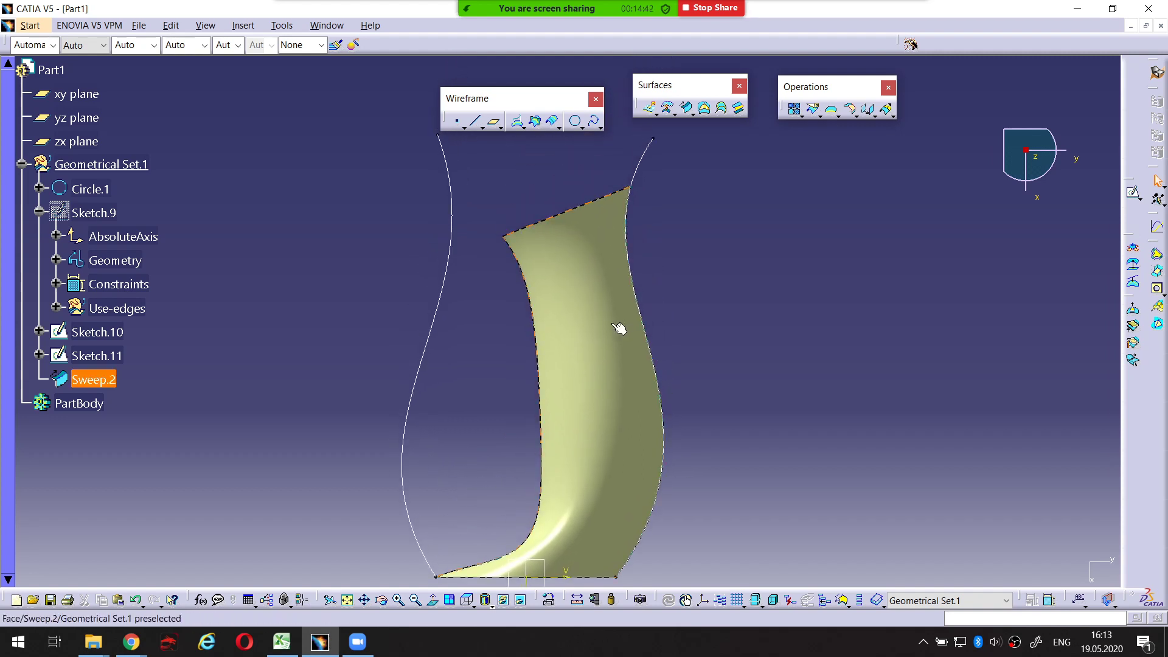
middle_click_drag(617, 313, 673, 217)
mouse_move(681, 455)
middle_mouse_down()
mouse_move(668, 446)
mouse_move(670, 498)
mouse_move(666, 442)
middle_mouse_up()
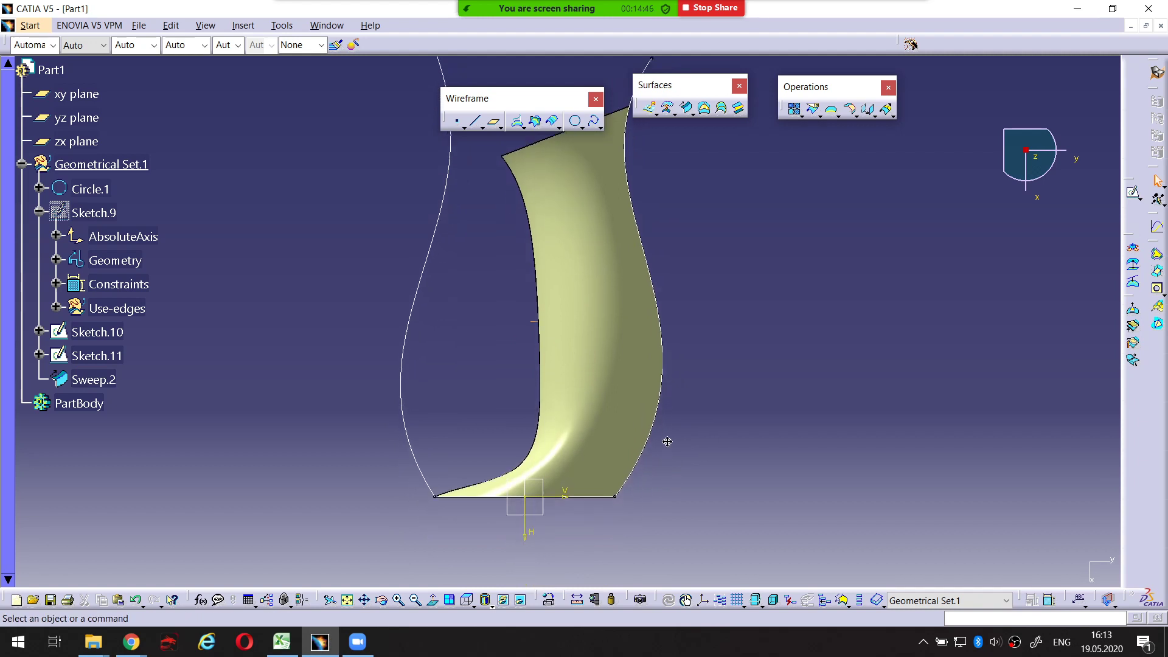
middle_click_drag(640, 508, 669, 394)
Illustrate with red strokes two converging lines from the profile's ends and hatching between them, and clear the annotation
key("ctrl+alt+d")
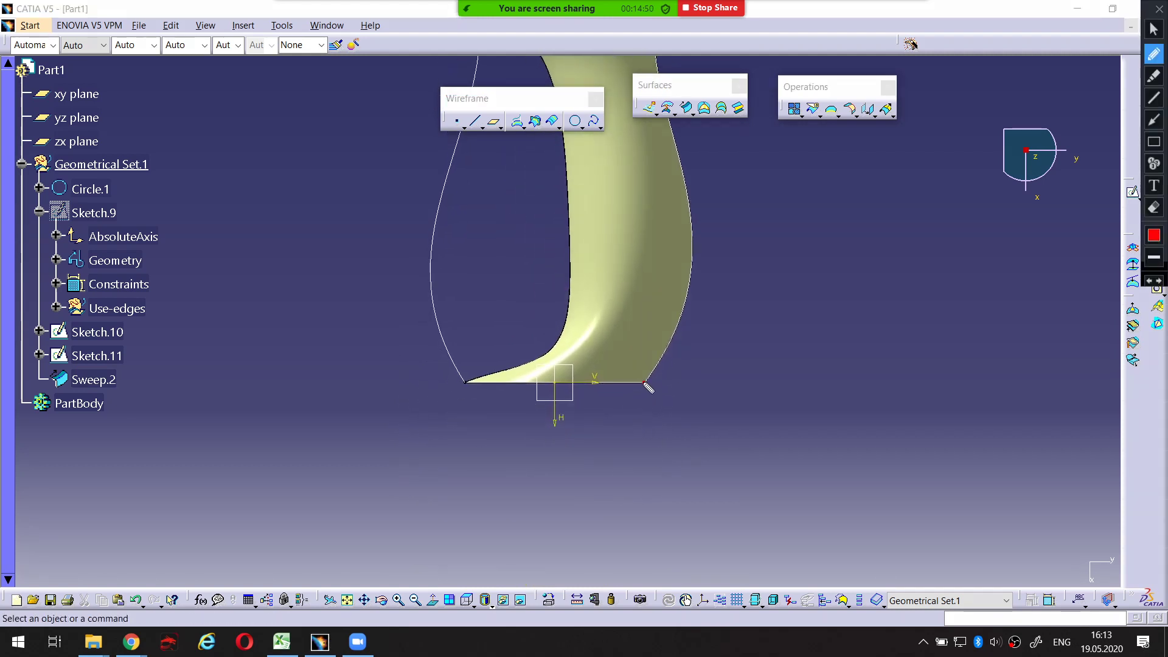
mouse_move(645, 383)
left_mouse_down()
mouse_move(585, 457)
mouse_move(537, 493)
left_mouse_up()
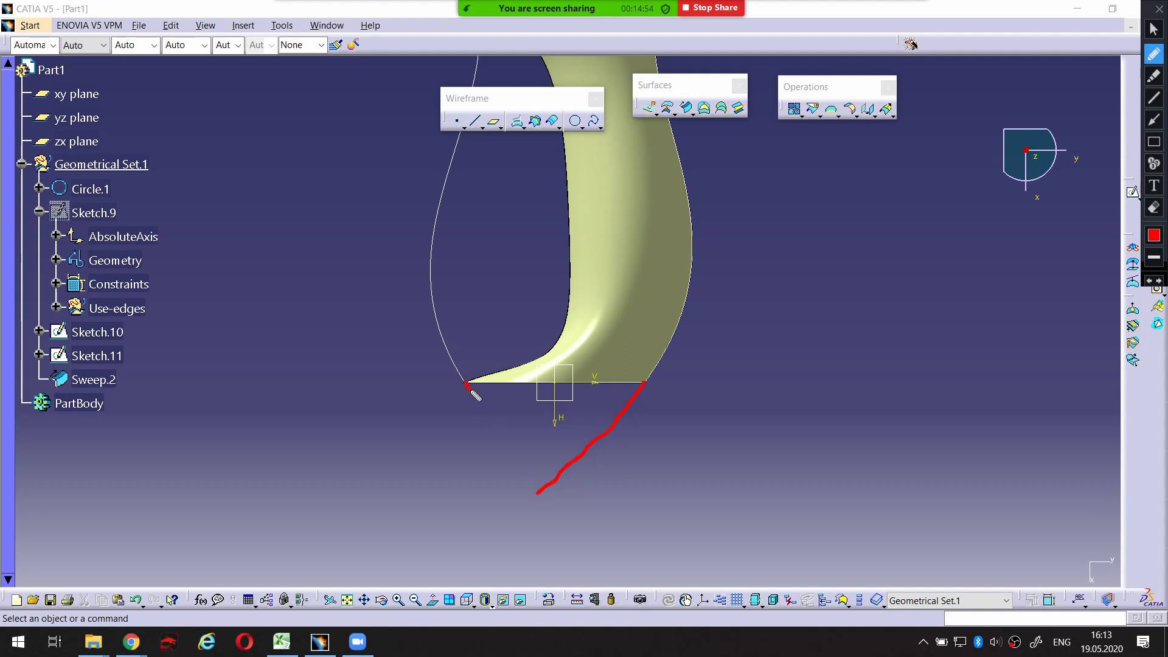
left_click_drag(508, 424, 537, 449)
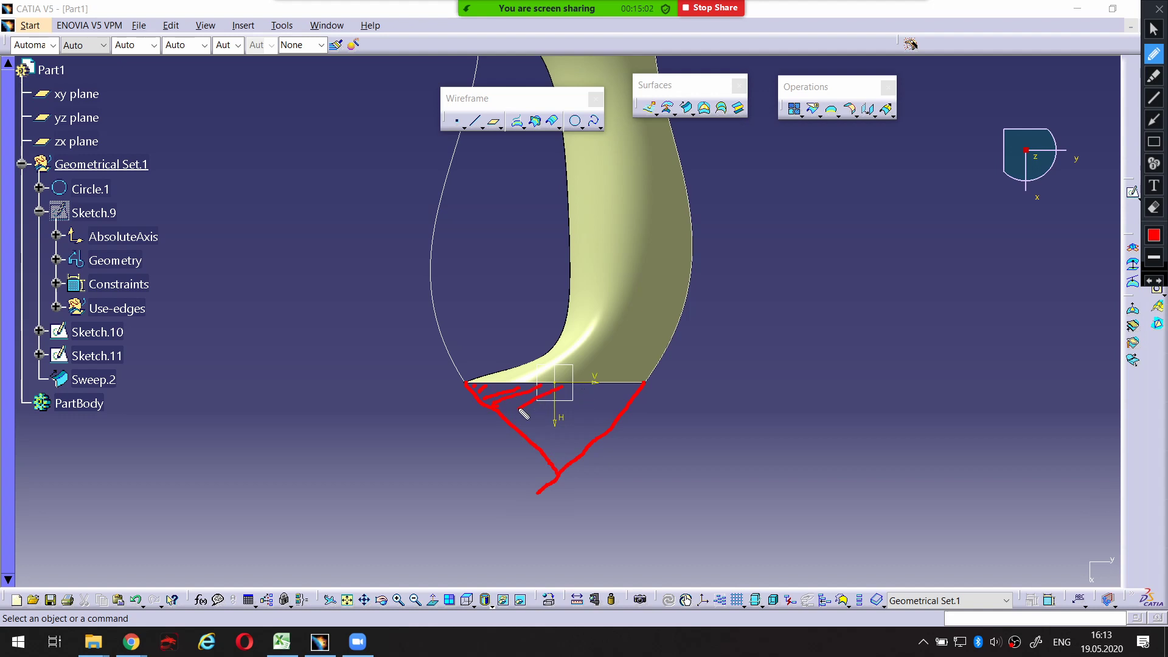
mouse_move(533, 409)
left_mouse_down()
mouse_move(604, 381)
mouse_move(594, 418)
mouse_move(554, 439)
mouse_move(569, 450)
left_mouse_up()
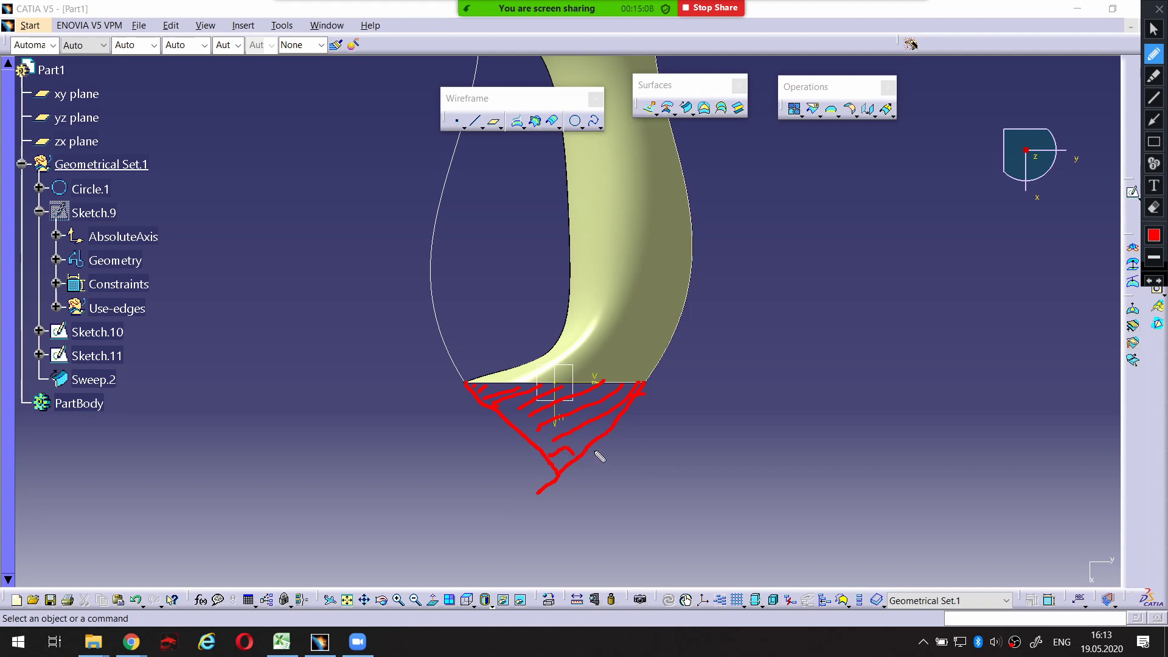
key("Escape")
Inspect where Sketch.10 meets the end of Circle.1 and review the Sweep.2 definition
mouse_move(617, 468)
middle_mouse_down()
mouse_move(602, 361)
mouse_move(641, 346)
middle_mouse_up()
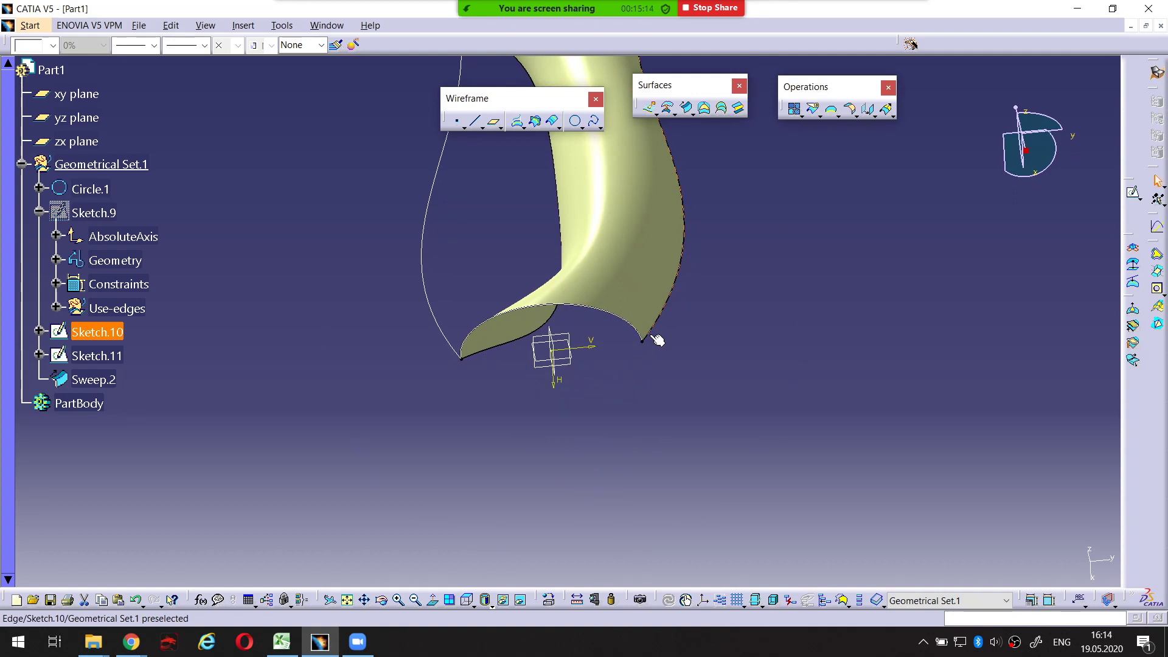
left_click(652, 344)
middle_click_drag(649, 342, 579, 418)
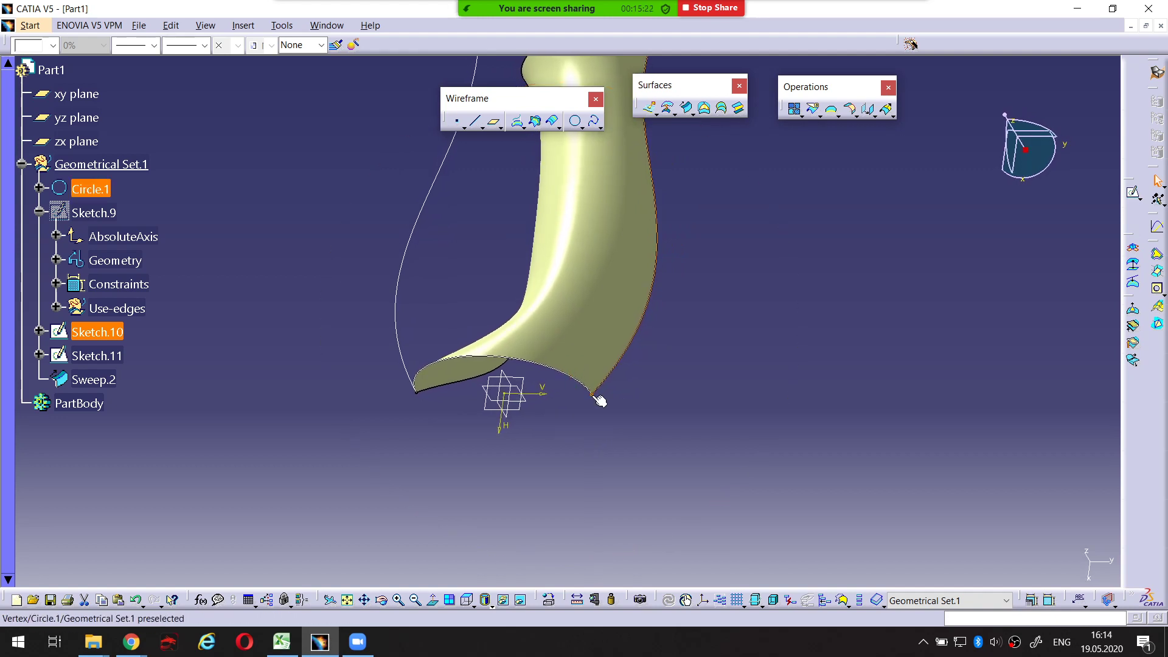
key("ctrl+alt+d")
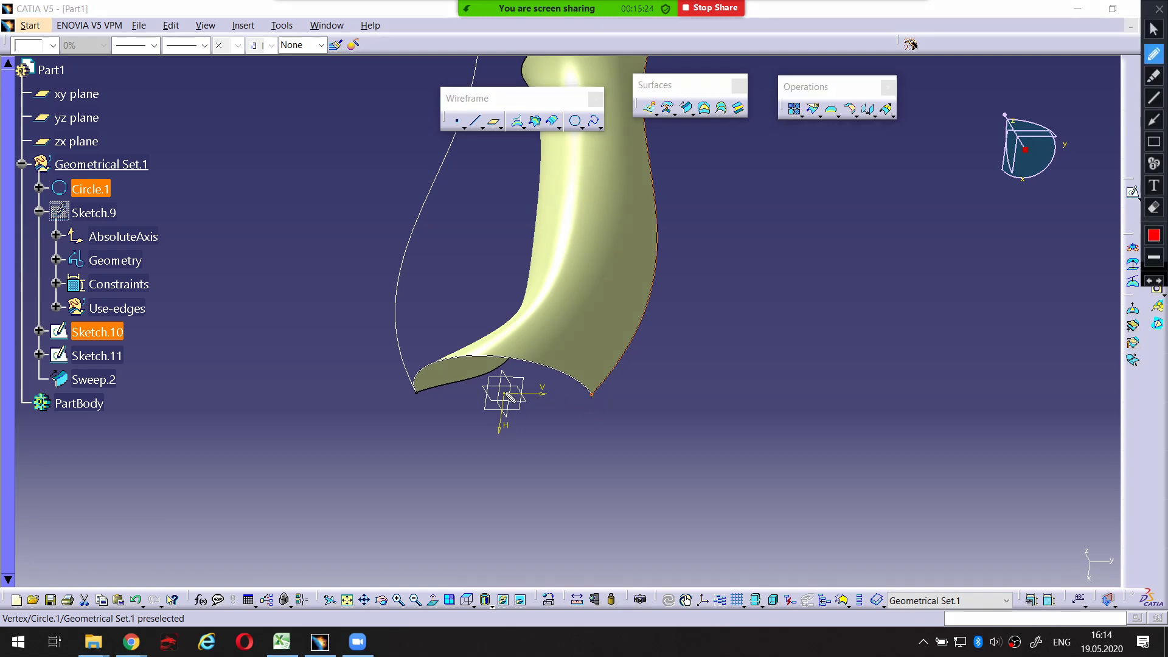
key("ctrl+alt+d")
double_click(595, 328)
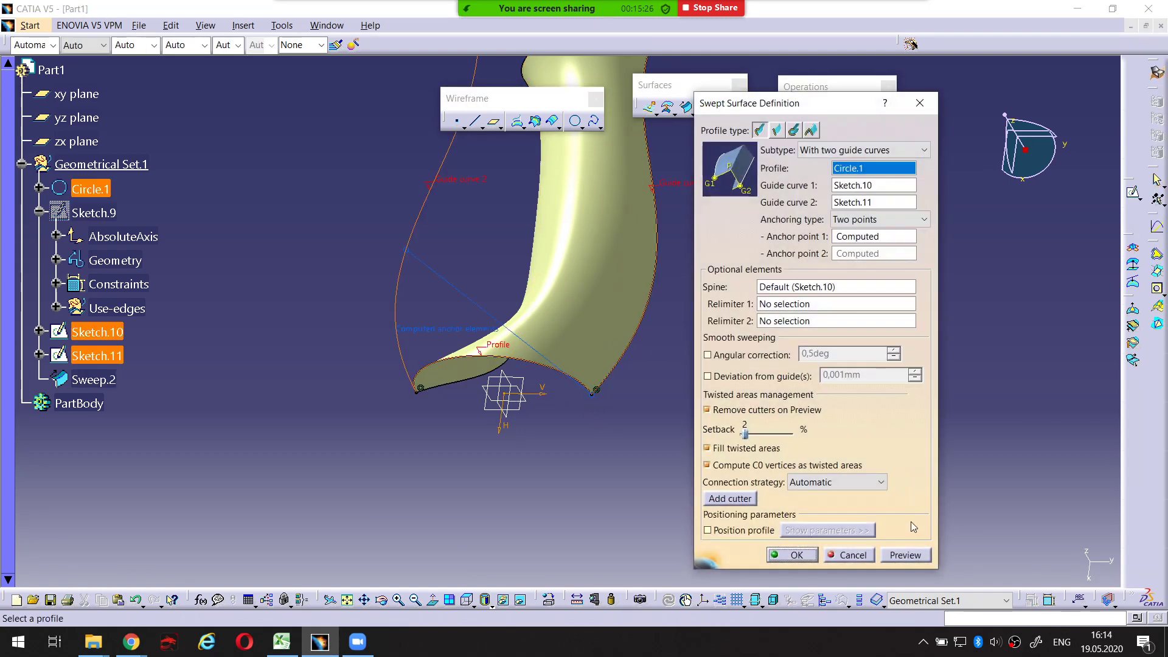
left_click(797, 554)
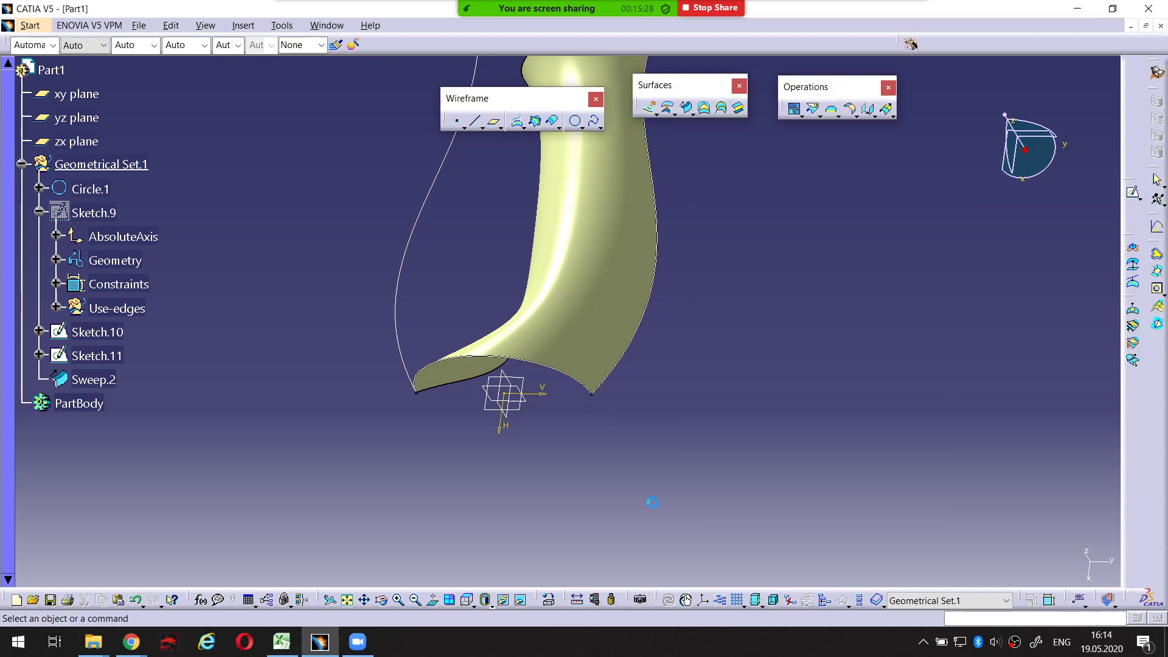
Try the Point and direction anchoring type on Sweep.2 in a preview and dismiss the warning
double_click(584, 328)
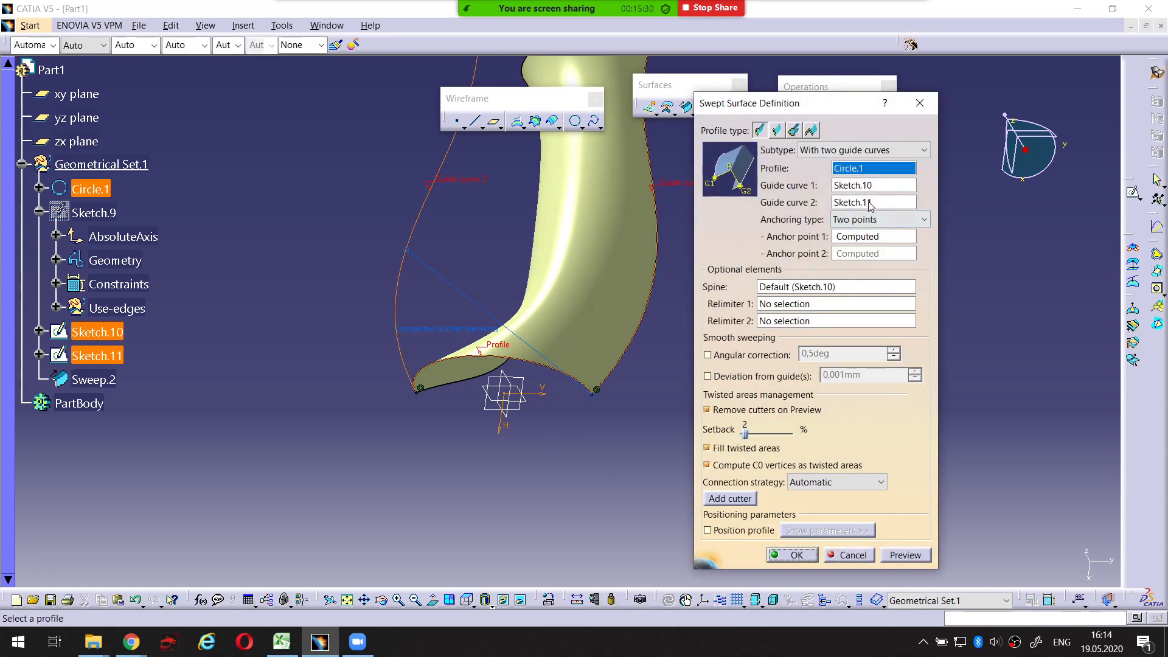
left_click(880, 219)
left_click(876, 241)
left_click(906, 554)
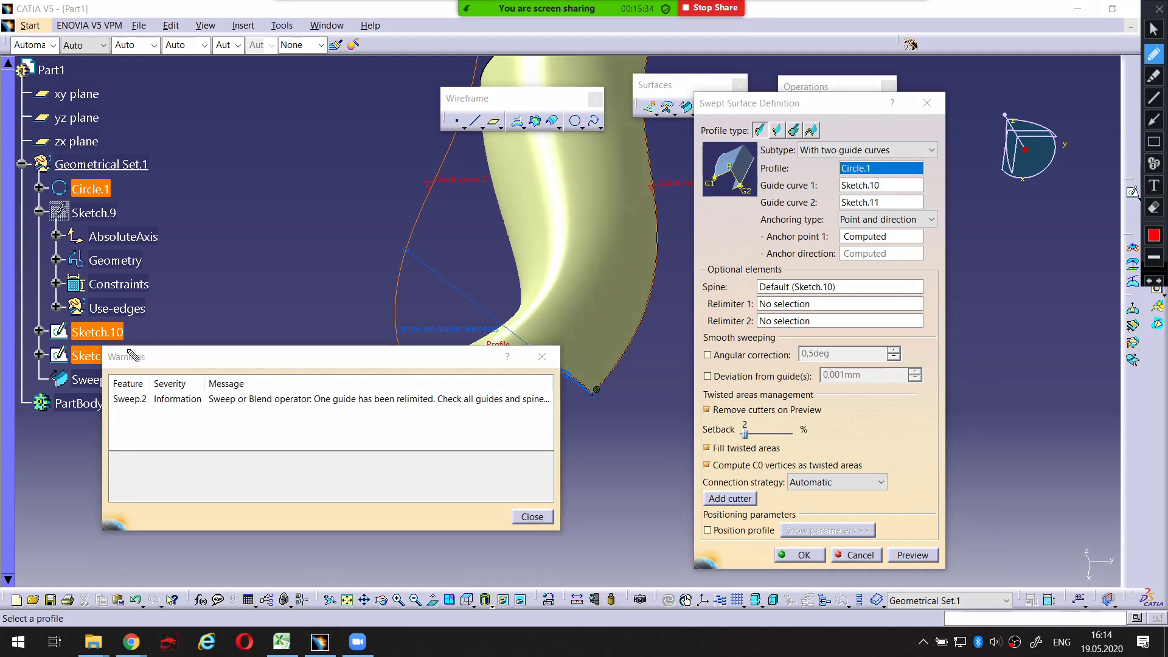
mouse_move(95, 352)
left_mouse_down()
mouse_move(93, 478)
mouse_move(576, 523)
mouse_move(590, 465)
left_mouse_up()
key("Escape")
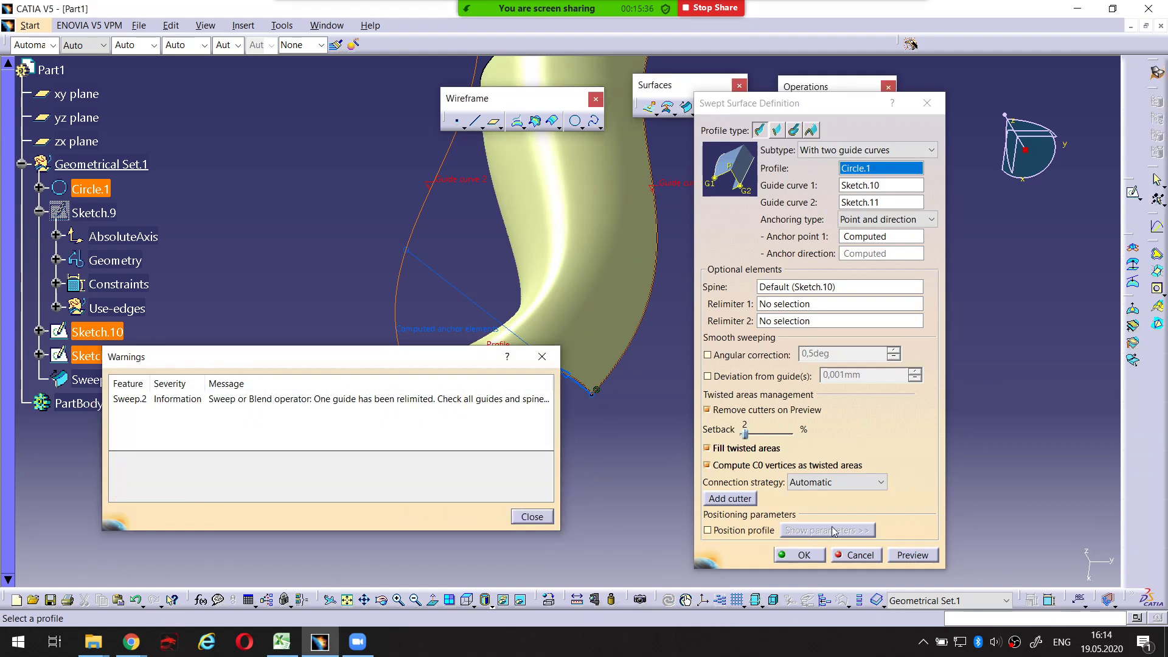
left_click(800, 555)
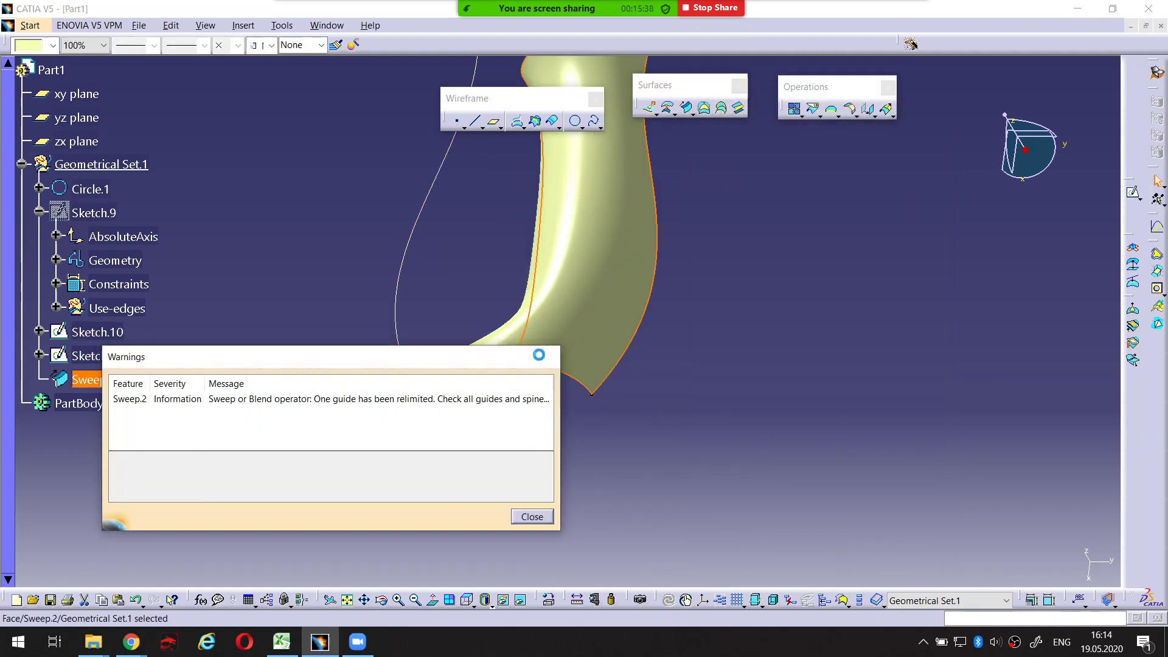
left_click(532, 517)
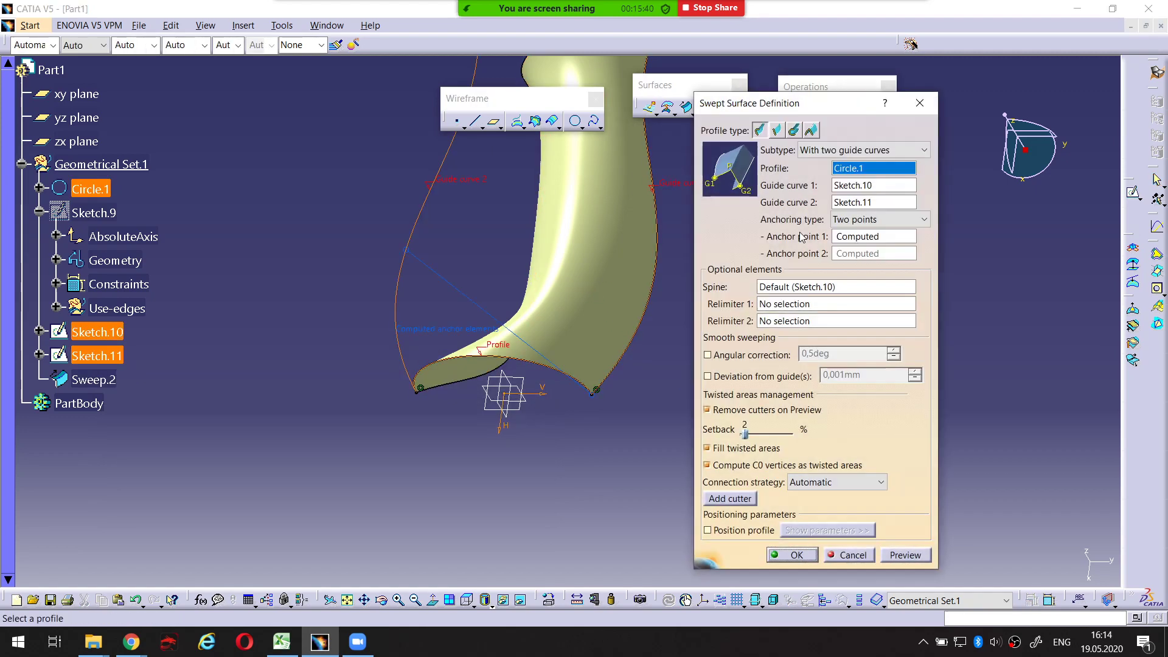
Swap the guides of Sweep.2, assigning Sketch.11 as guide curve 1 and Sketch.10 as guide curve 2
left_click(861, 187)
left_click(850, 204)
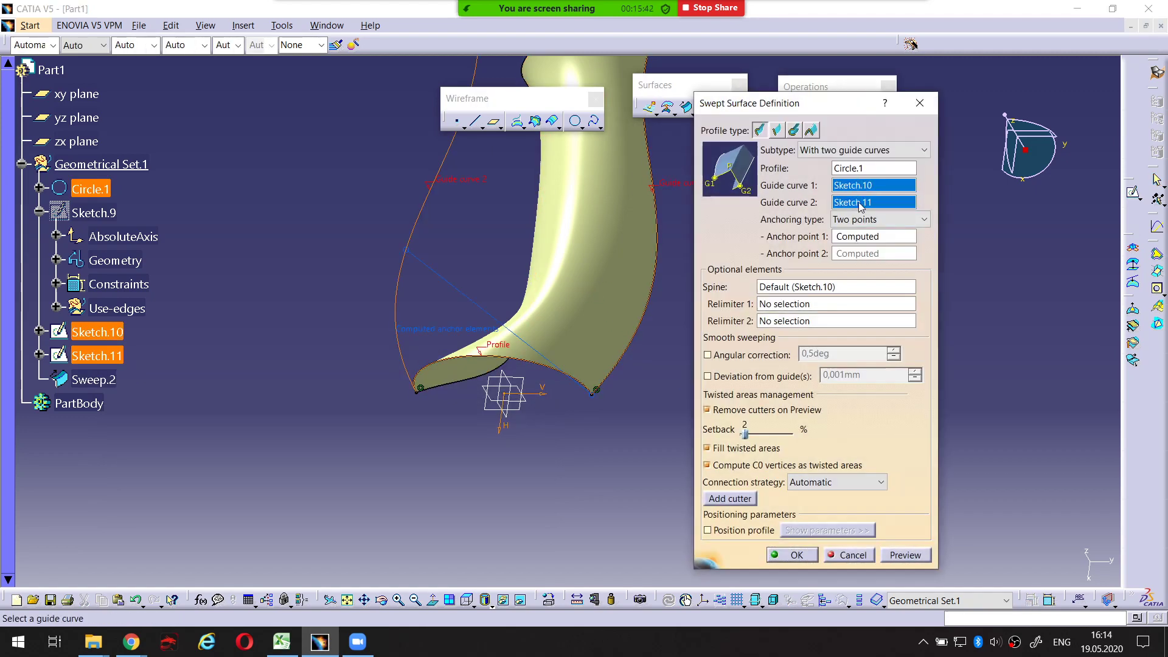
left_click(842, 188)
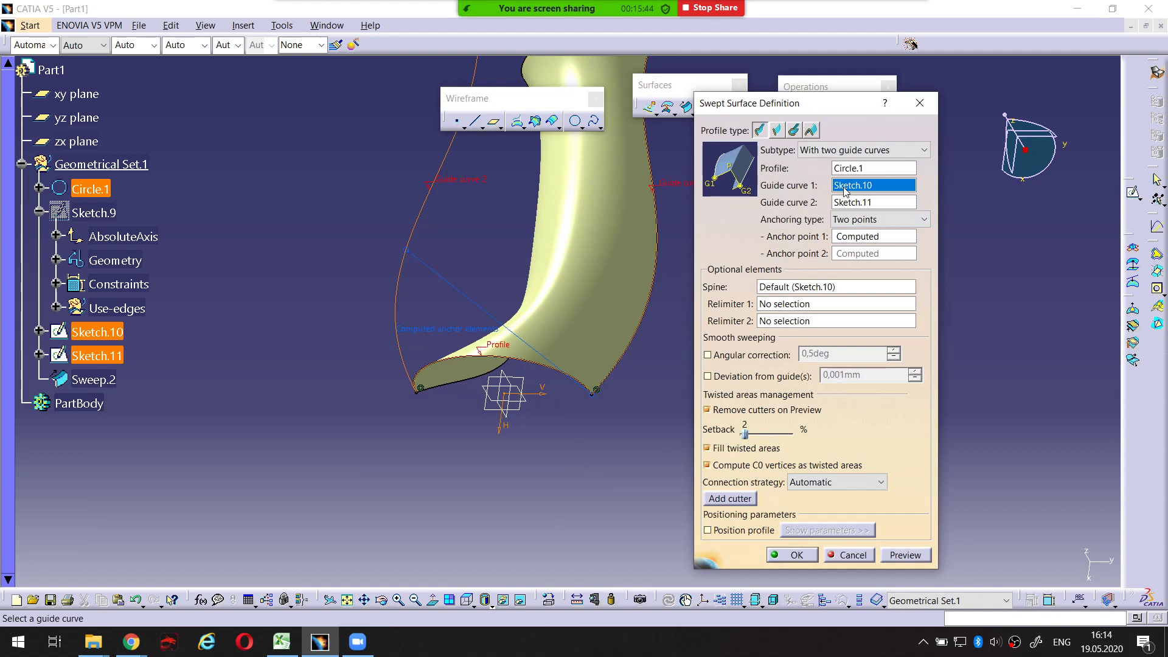
left_click(109, 355)
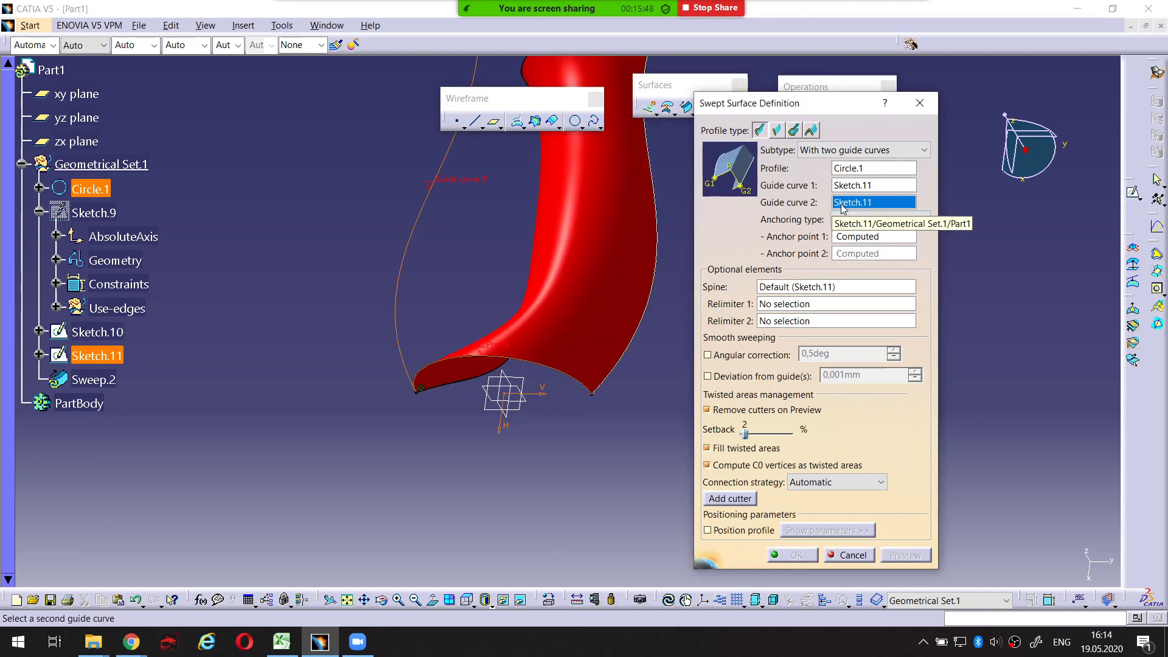
left_click(126, 333)
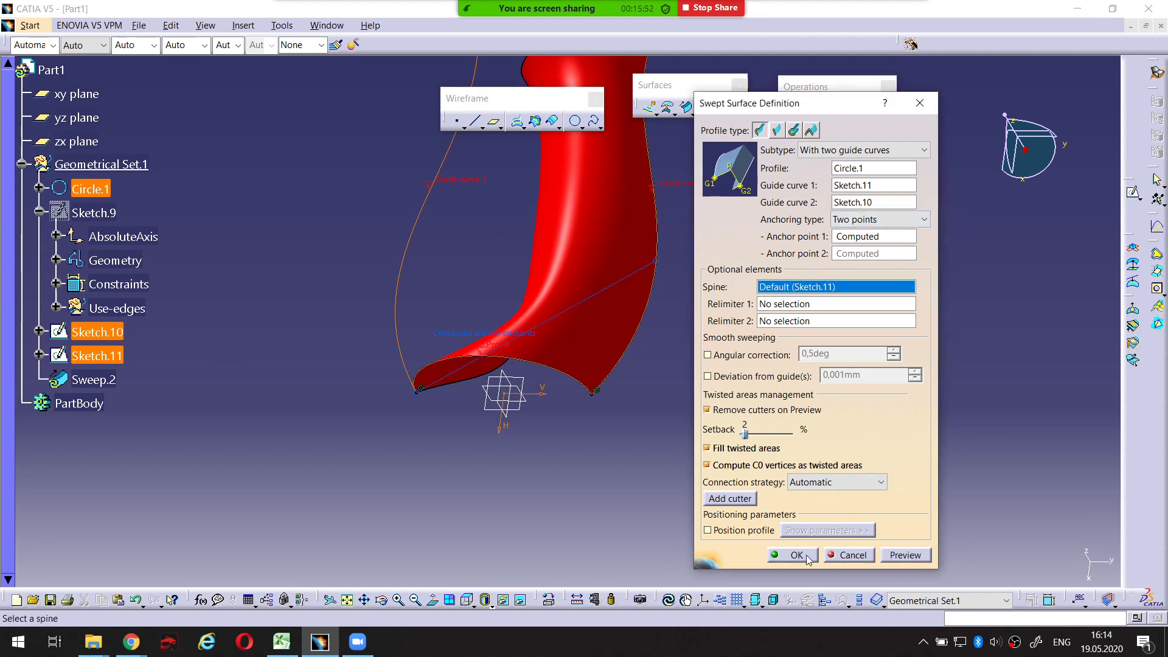
Preview Sweep.2 with the swapped guides, underline the Guide curve 1 and Guide curve 2 labels in red, and accept the sweep
left_click(905, 554)
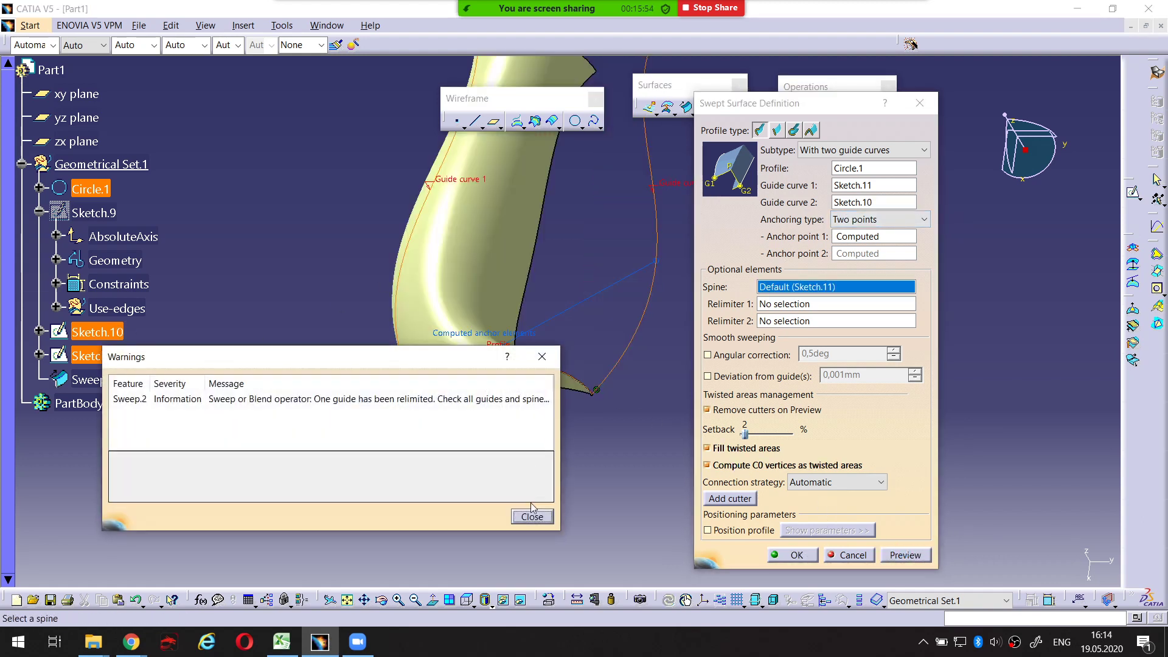
left_click(529, 514)
middle_click_drag(601, 339, 521, 372)
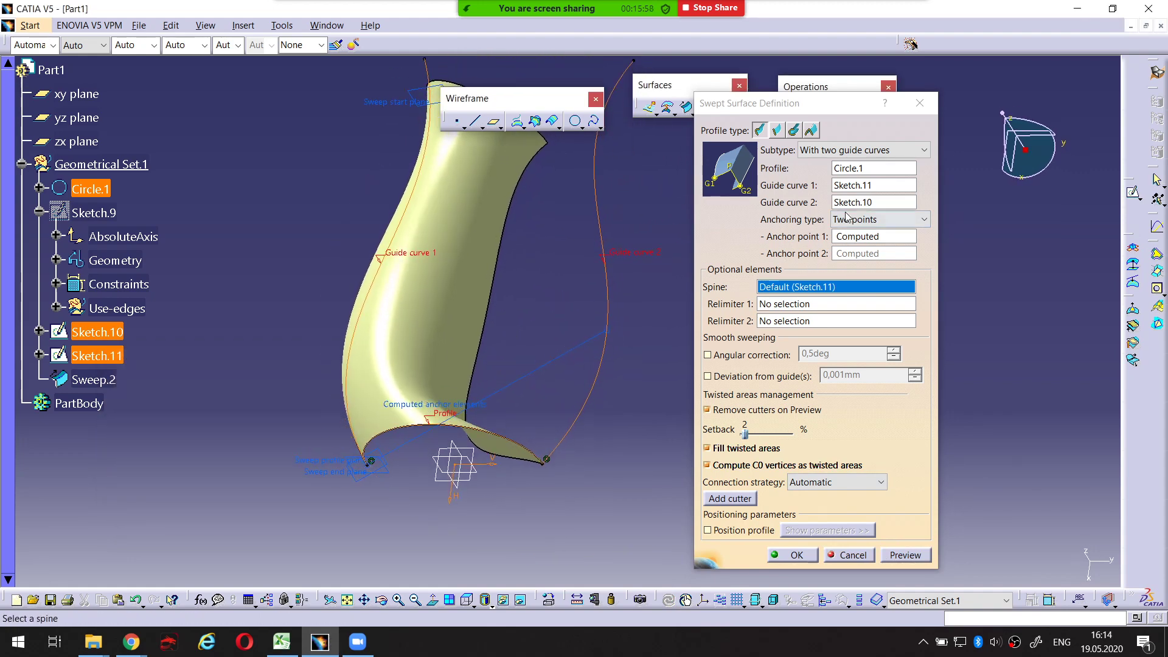
mouse_move(763, 192)
left_mouse_down()
mouse_move(814, 191)
mouse_move(820, 208)
left_mouse_up()
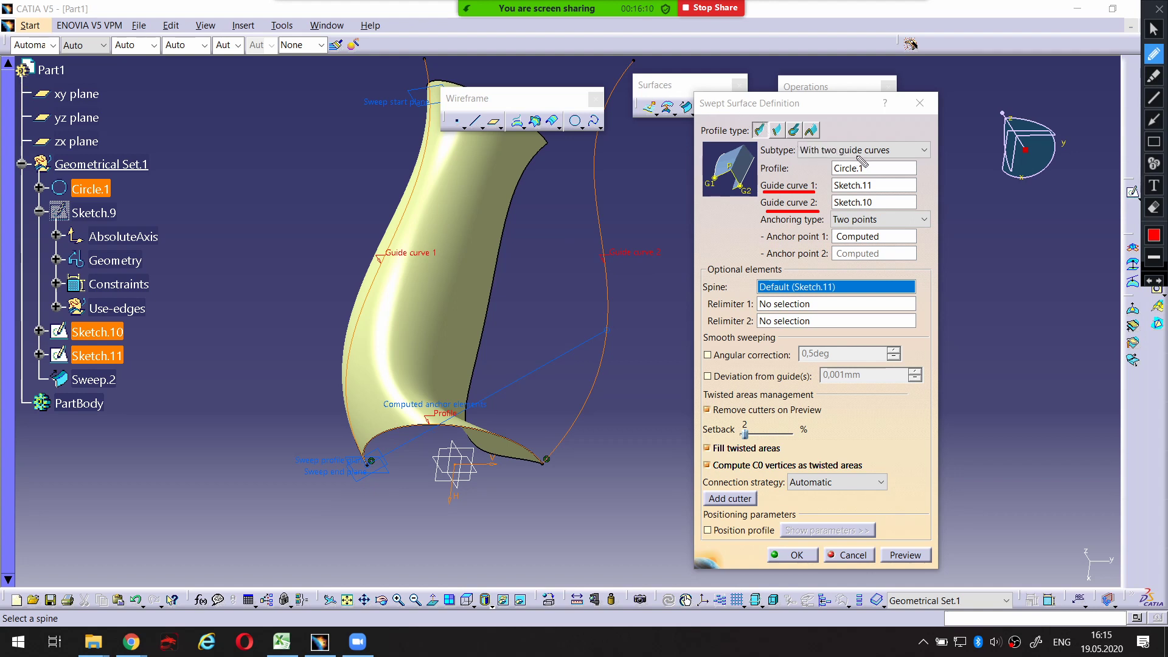
left_click(794, 555)
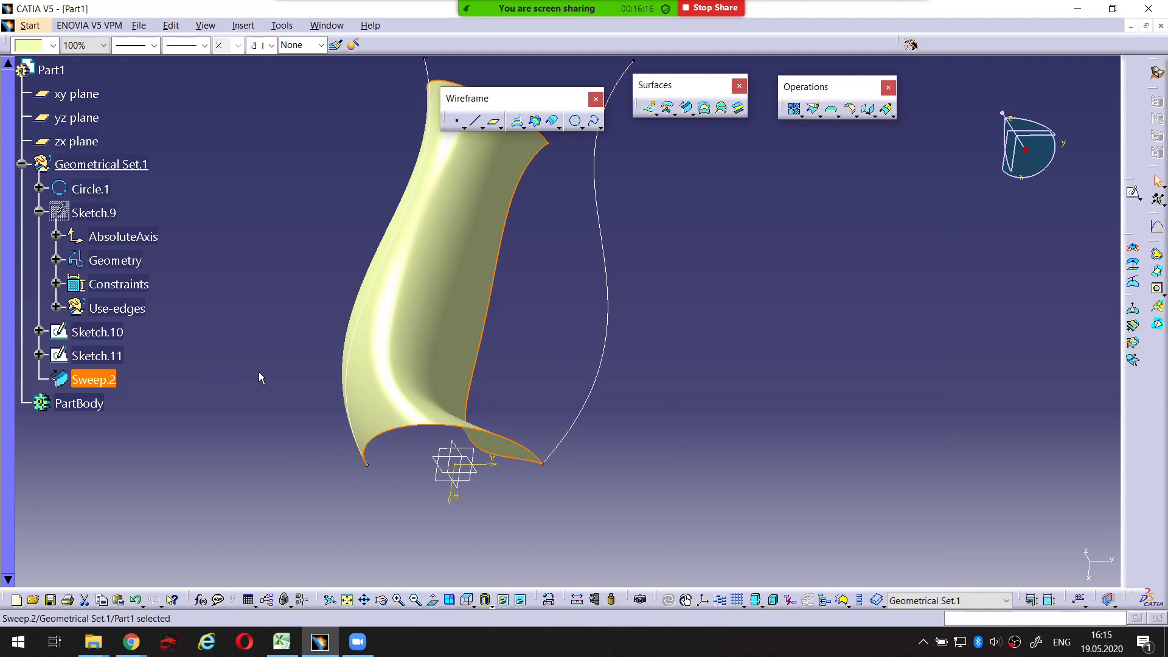
Delete Sweep.2 from Geometrical Set.1, keeping Circle.1 and the guide sketches
key("Delete")
key("Return")
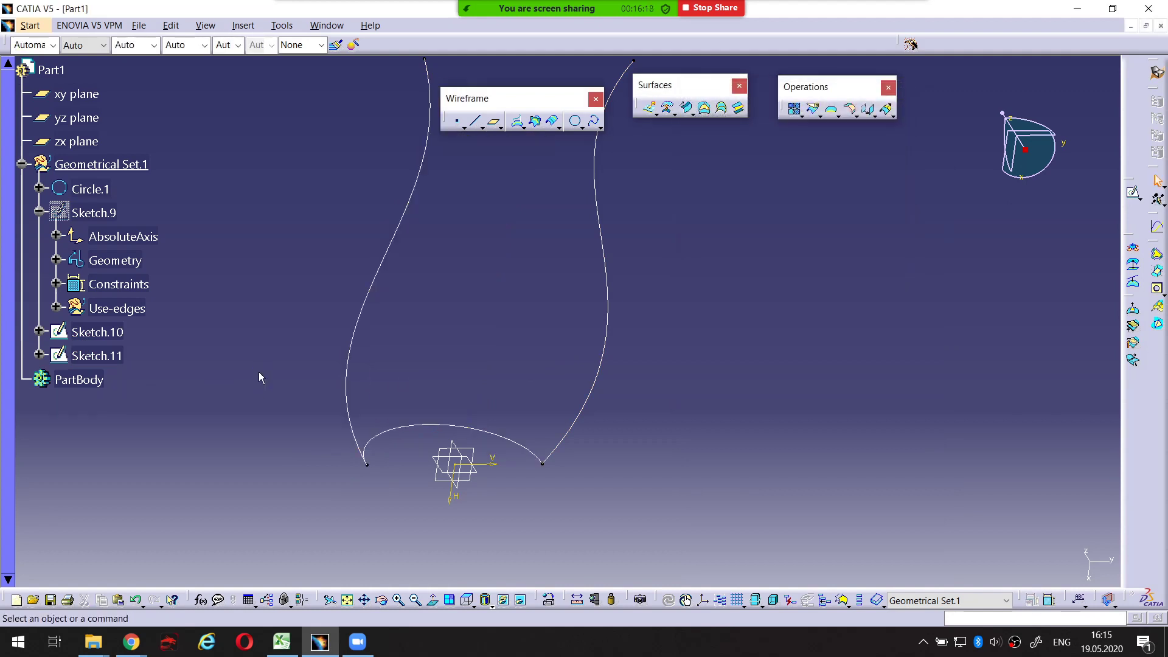
middle_click_drag(651, 363, 660, 390)
mouse_move(584, 385)
middle_mouse_down()
mouse_move(537, 349)
mouse_move(536, 385)
mouse_move(593, 244)
middle_mouse_up()
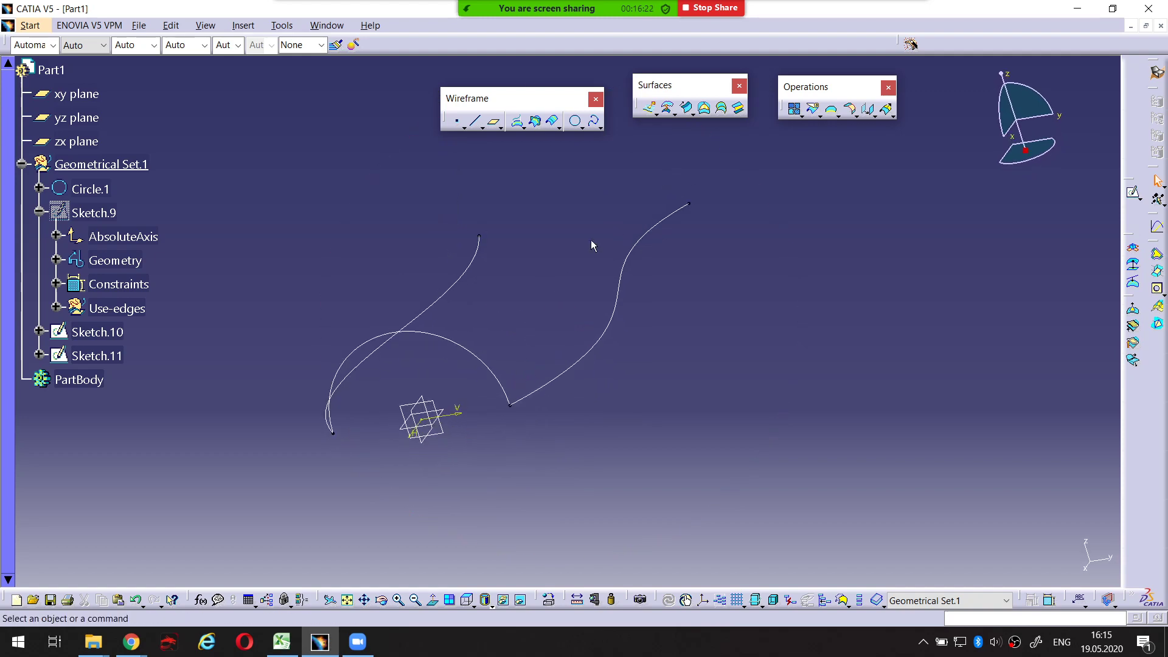
Start a new swept surface with the With pulling direction subtype and underline its Profile, Guide curve and Direction labels in red
left_click(685, 108)
left_click(856, 146)
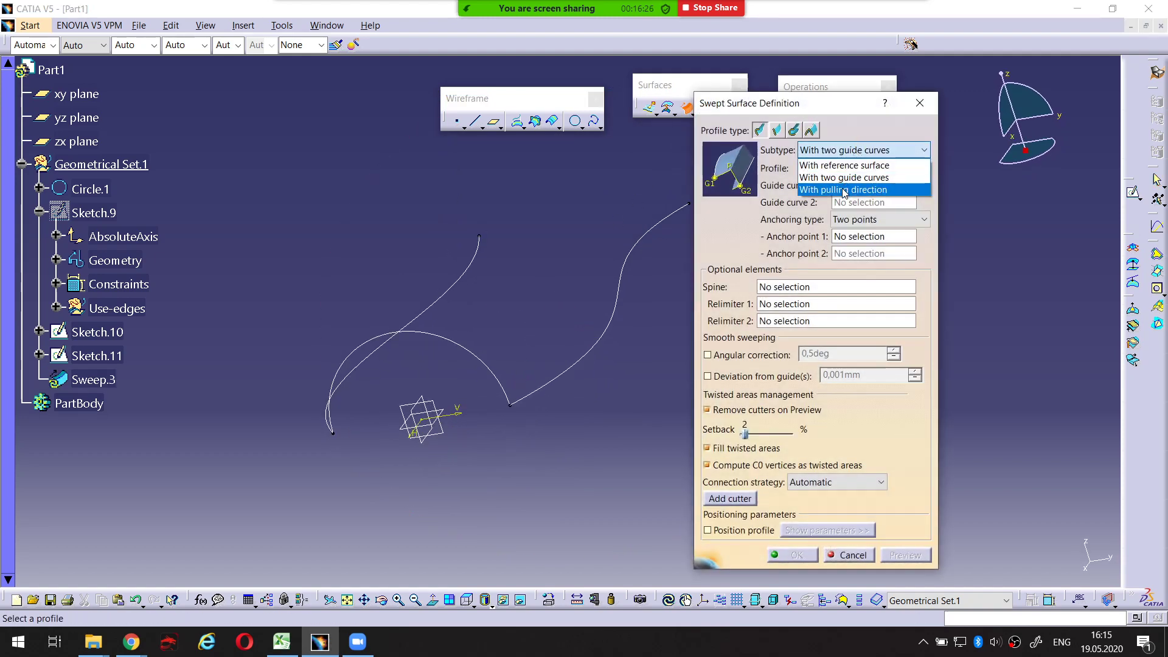
left_click(845, 191)
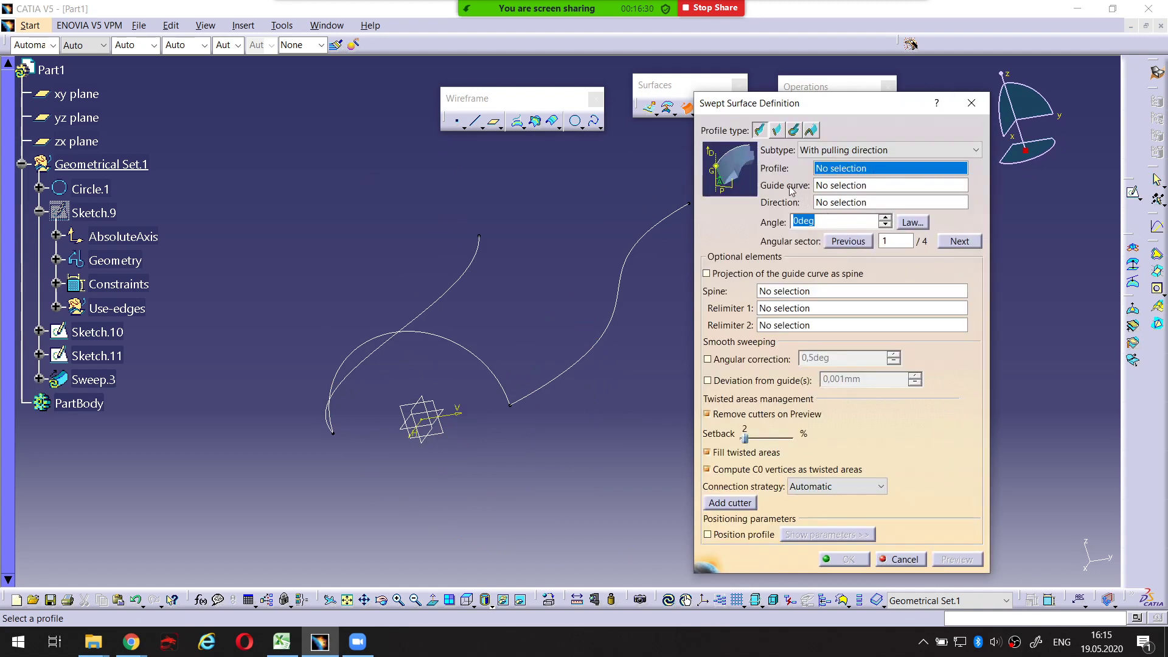
key("ctrl+alt+d")
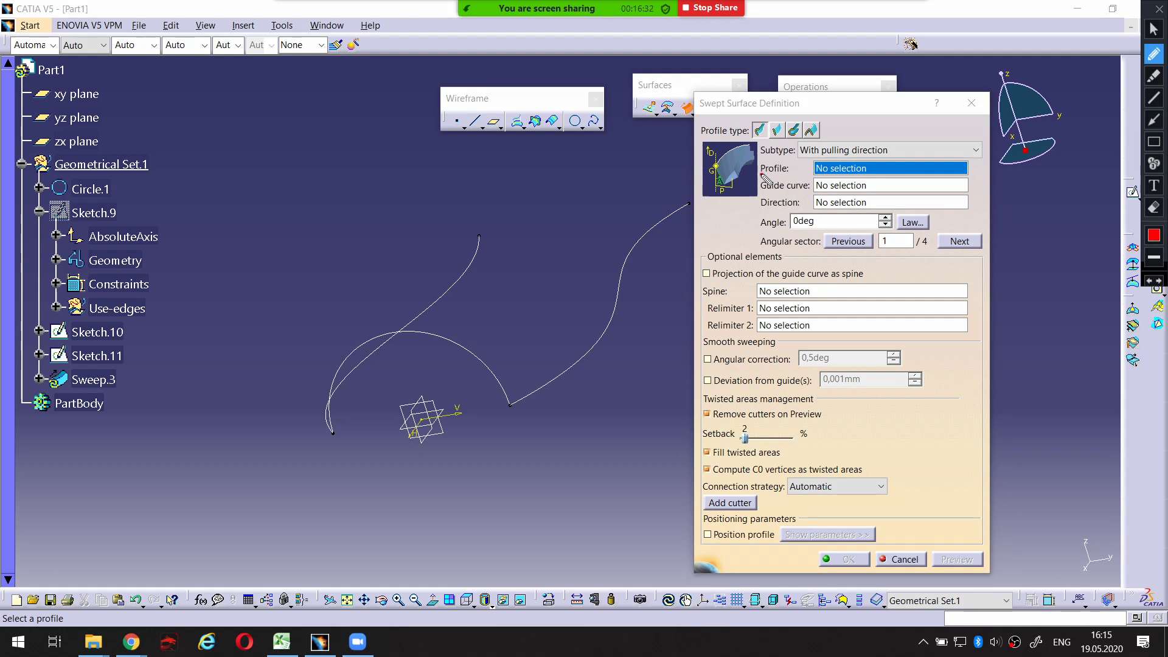
mouse_move(761, 175)
left_mouse_down()
mouse_move(786, 175)
mouse_move(797, 194)
mouse_move(784, 210)
mouse_move(801, 211)
left_mouse_up()
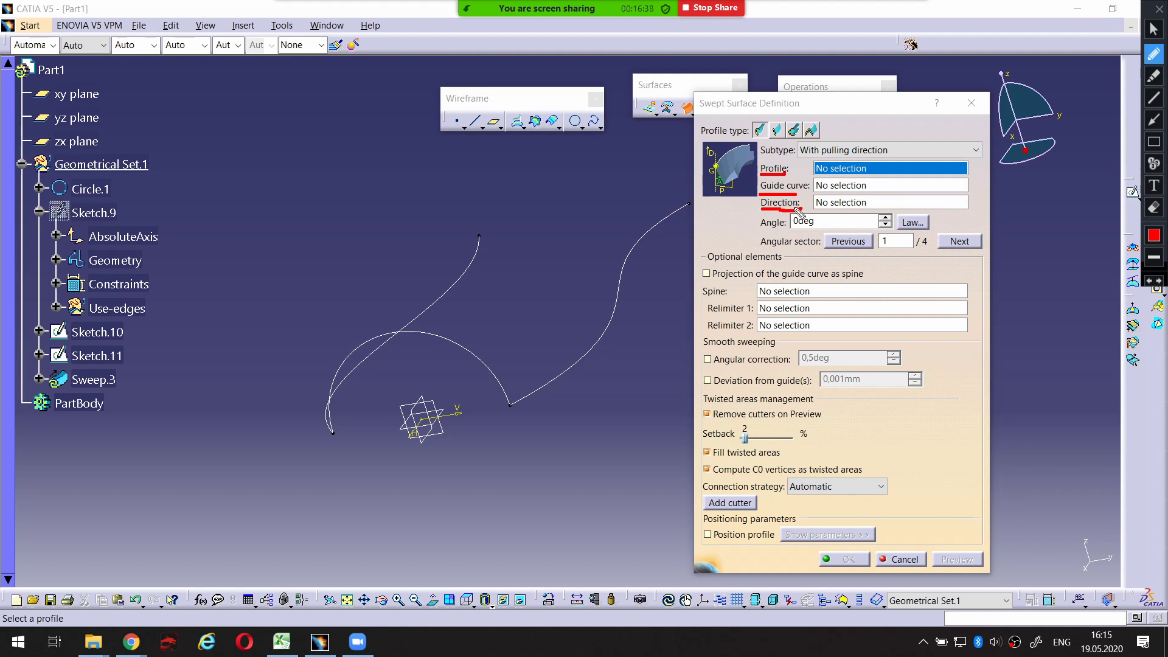
key("Escape")
Assign Circle.1 as the profile and Sketch.9 as the guide curve of the new sweep
left_click(821, 173)
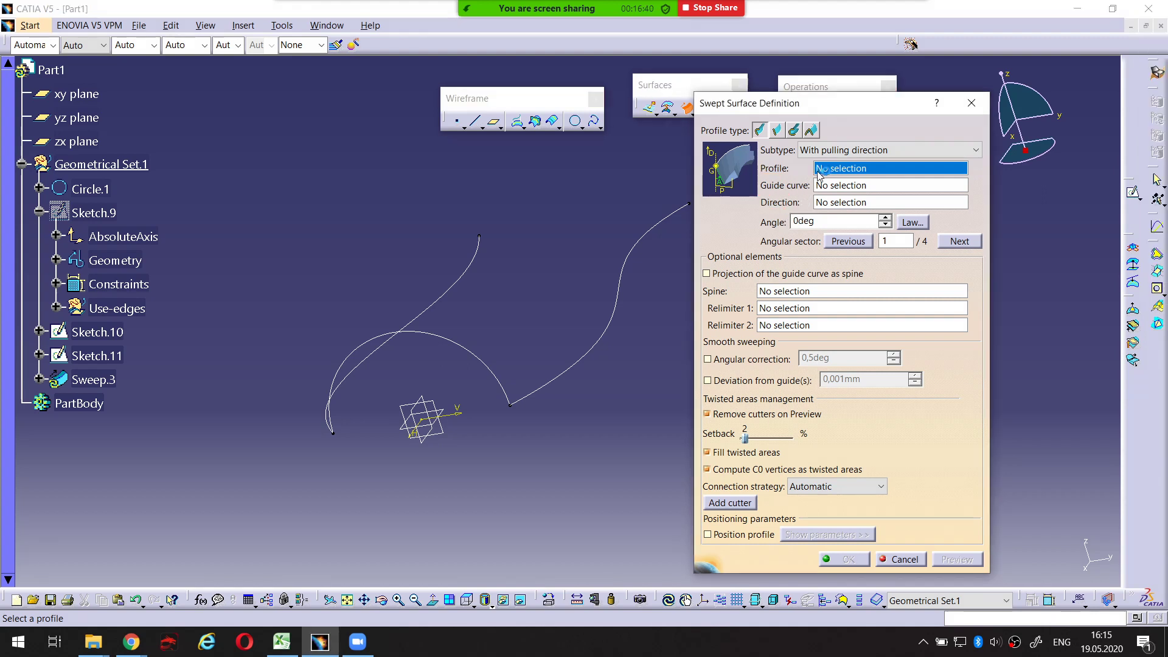
left_click(478, 359)
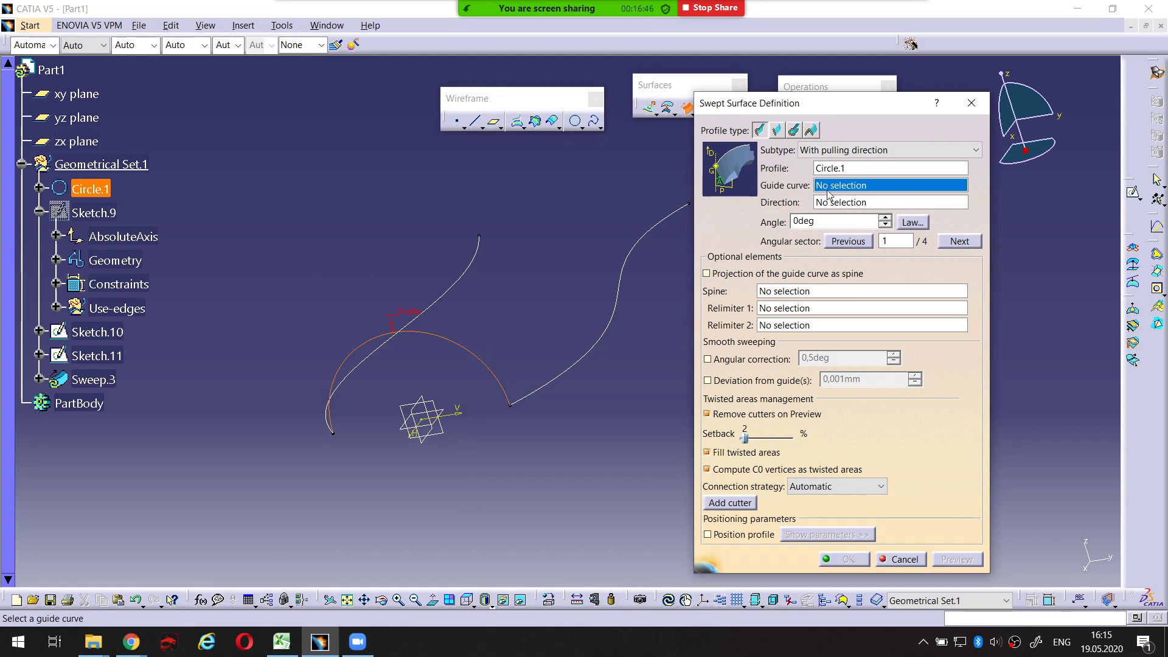
left_click(102, 214)
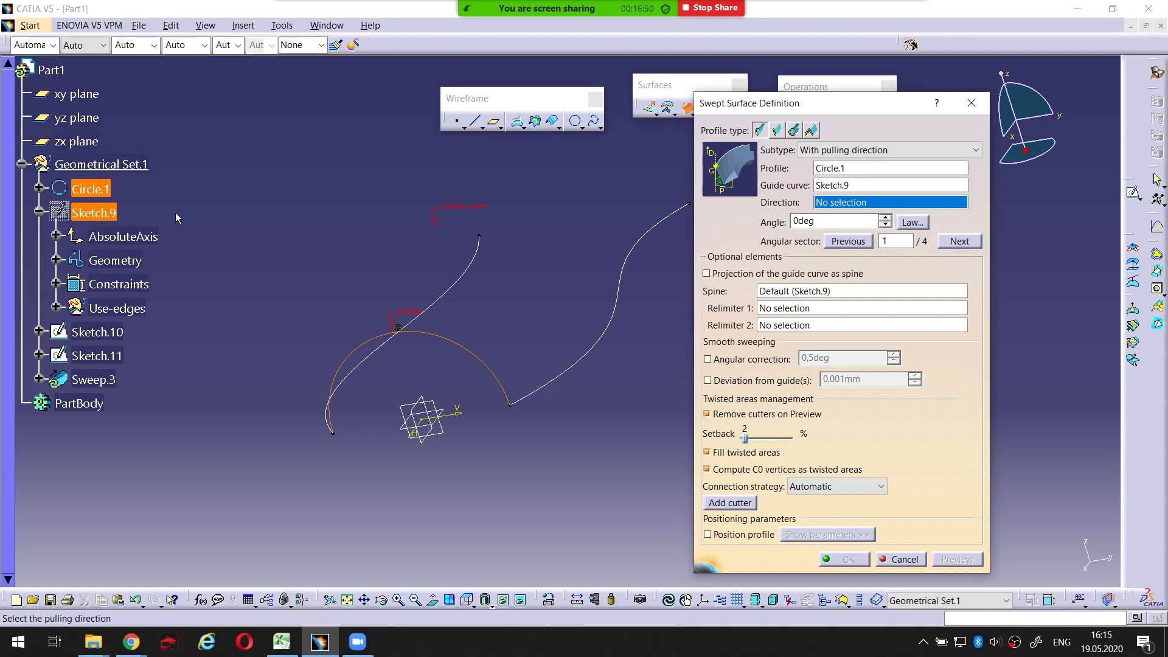
Show the guide curve Sketch.9 and hide Sketch.10 and Sketch.11
right_click(63, 215)
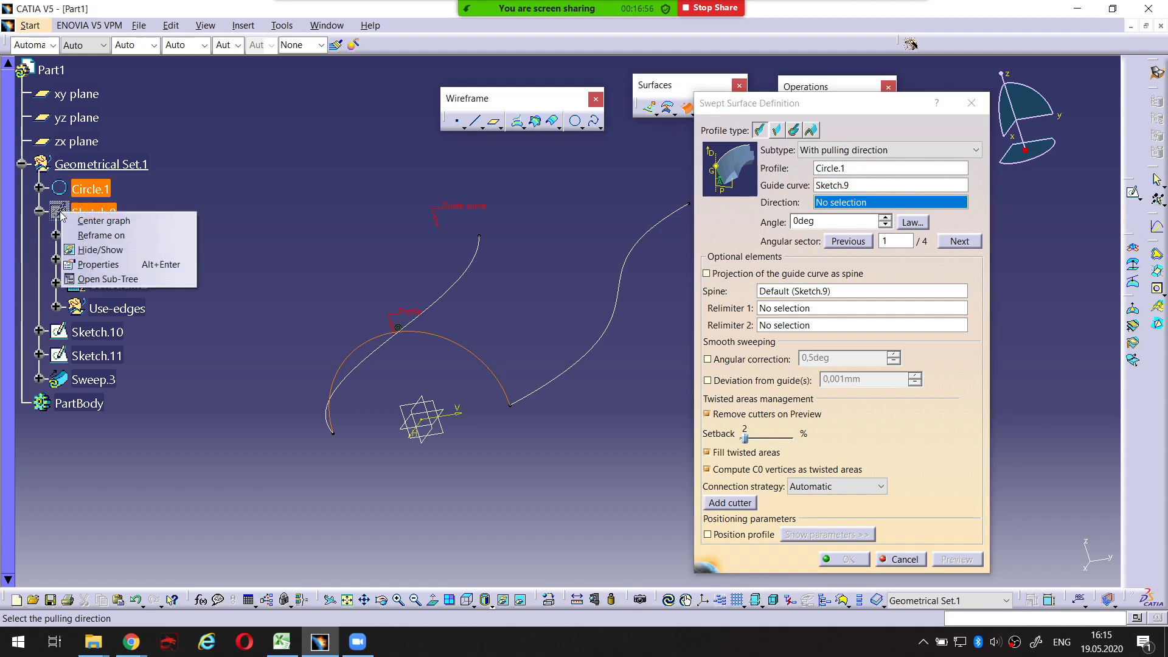
left_click(87, 255)
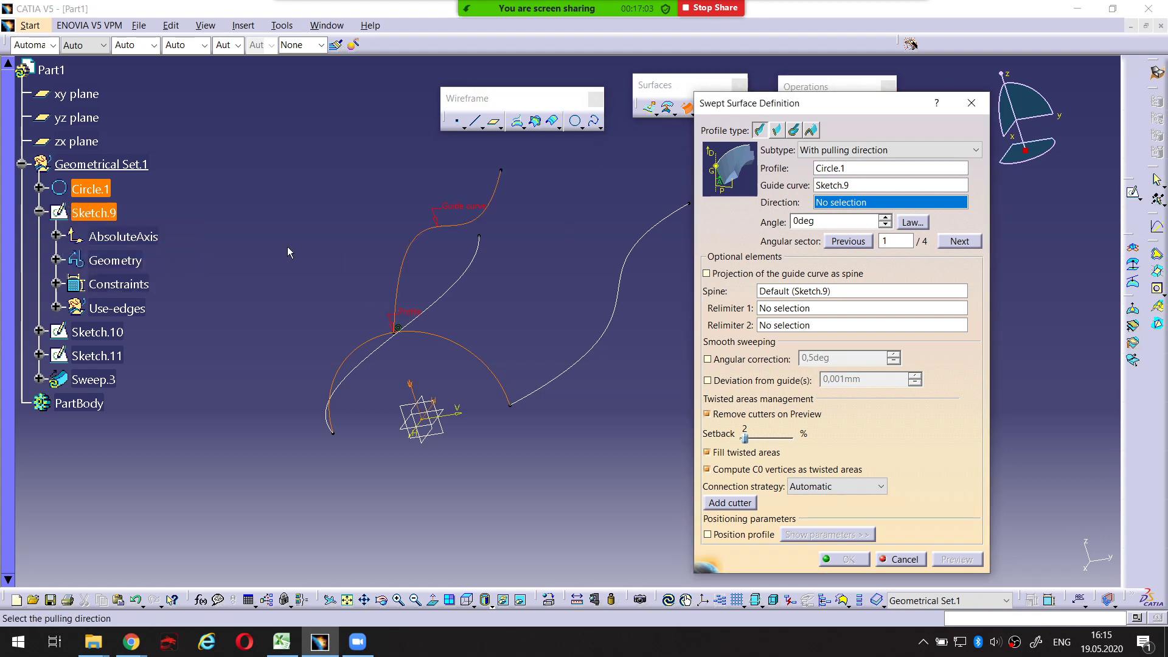
right_click(89, 332)
left_click(104, 372)
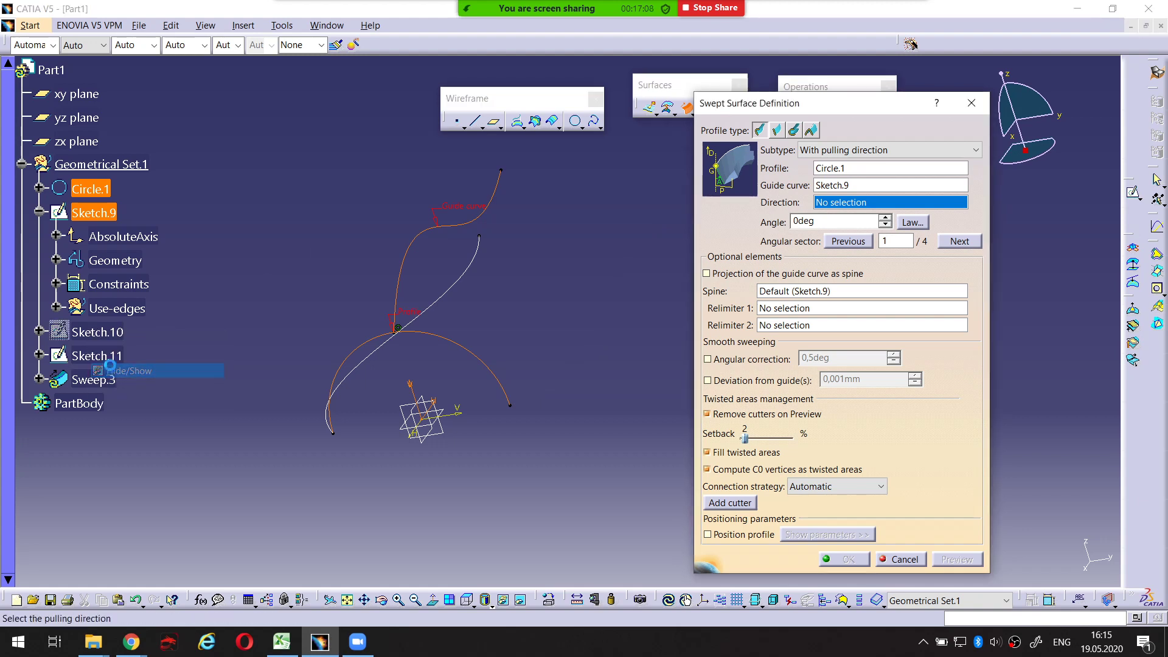
right_click(87, 359)
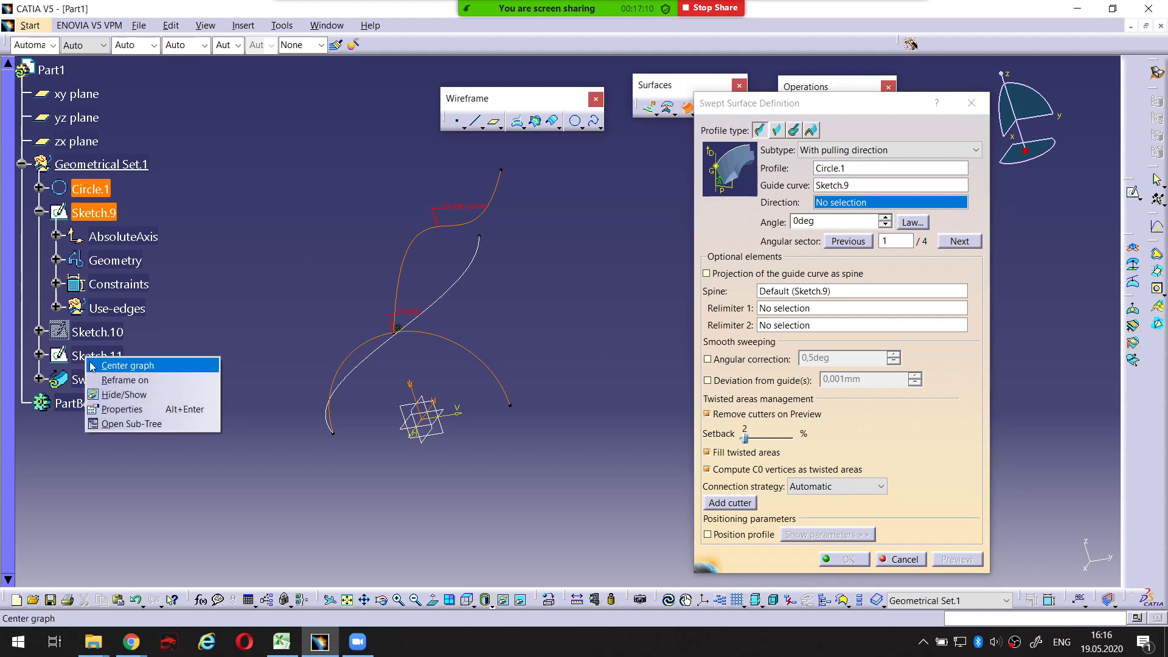
left_click(120, 395)
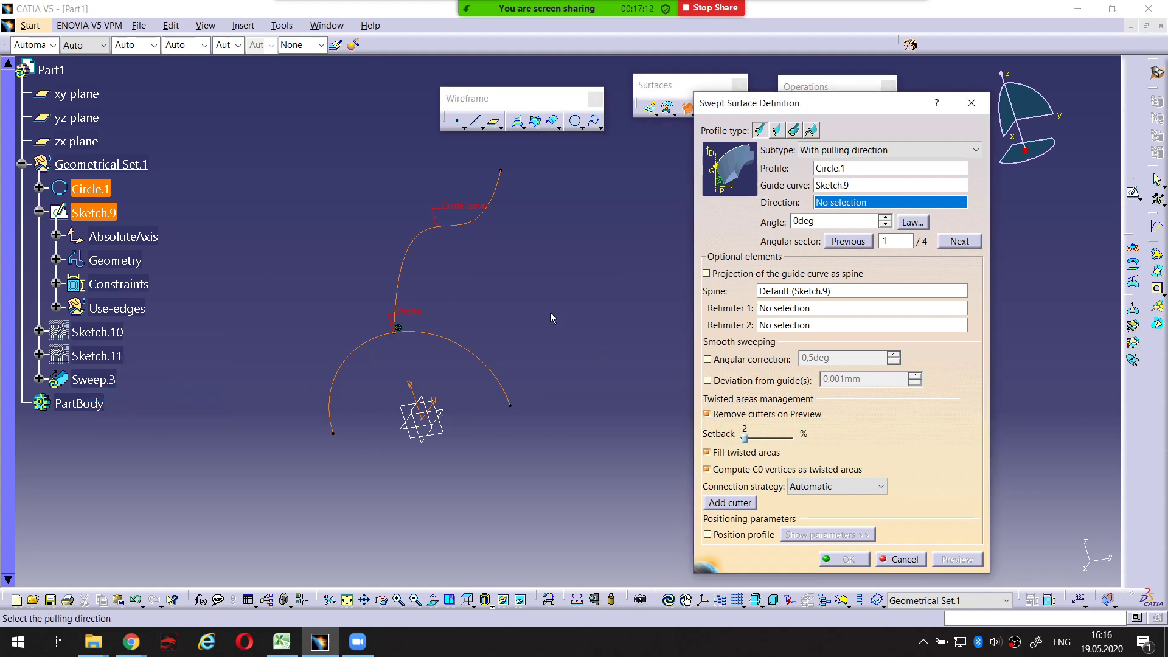
middle_click_drag(550, 312, 579, 407)
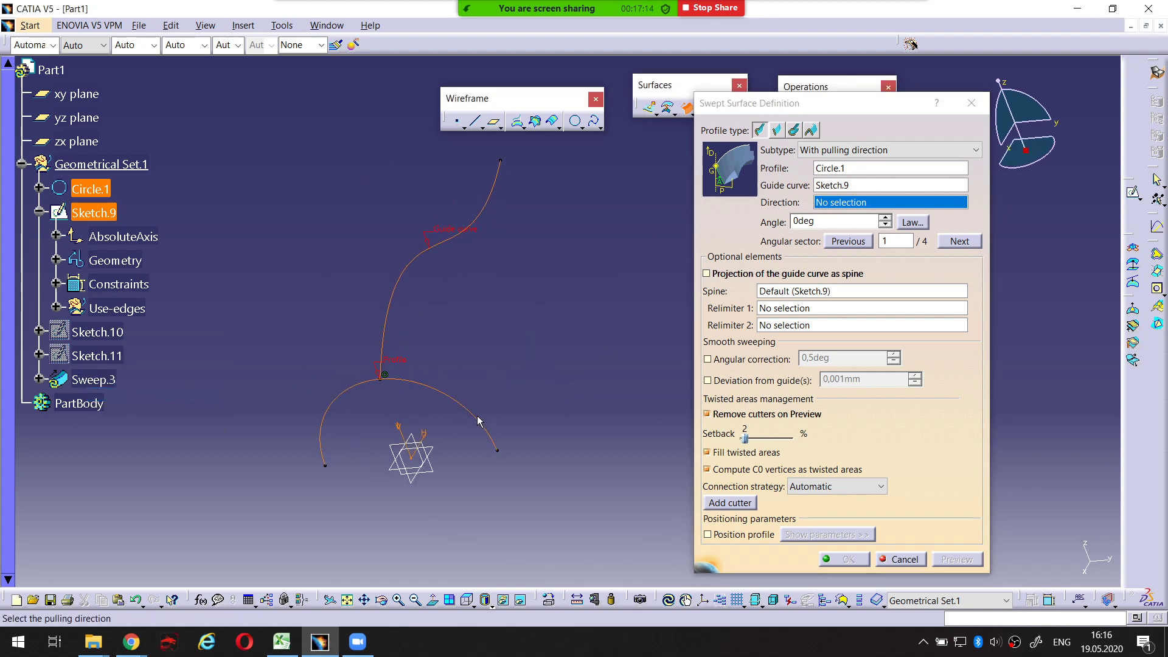
middle_click_drag(409, 426, 506, 375)
Circle Preview and OK in red, underline the empty Direction field, and clear the annotations
key("ctrl+alt+d")
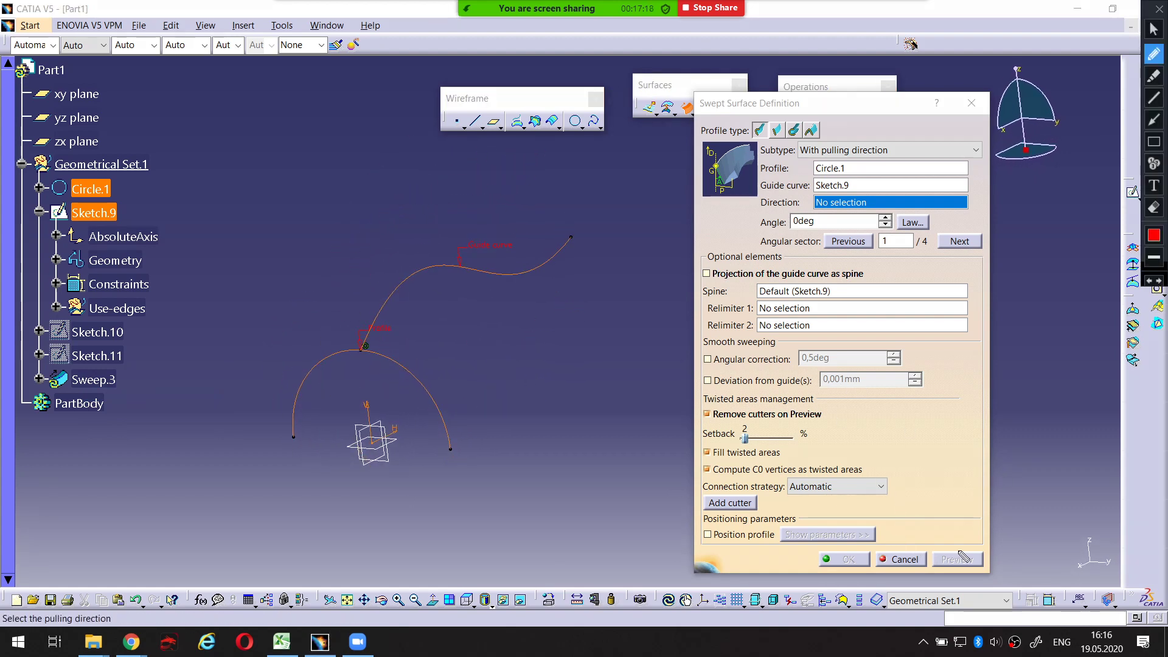
mouse_move(968, 546)
left_mouse_down()
mouse_move(932, 554)
mouse_move(975, 569)
mouse_move(953, 542)
left_mouse_up()
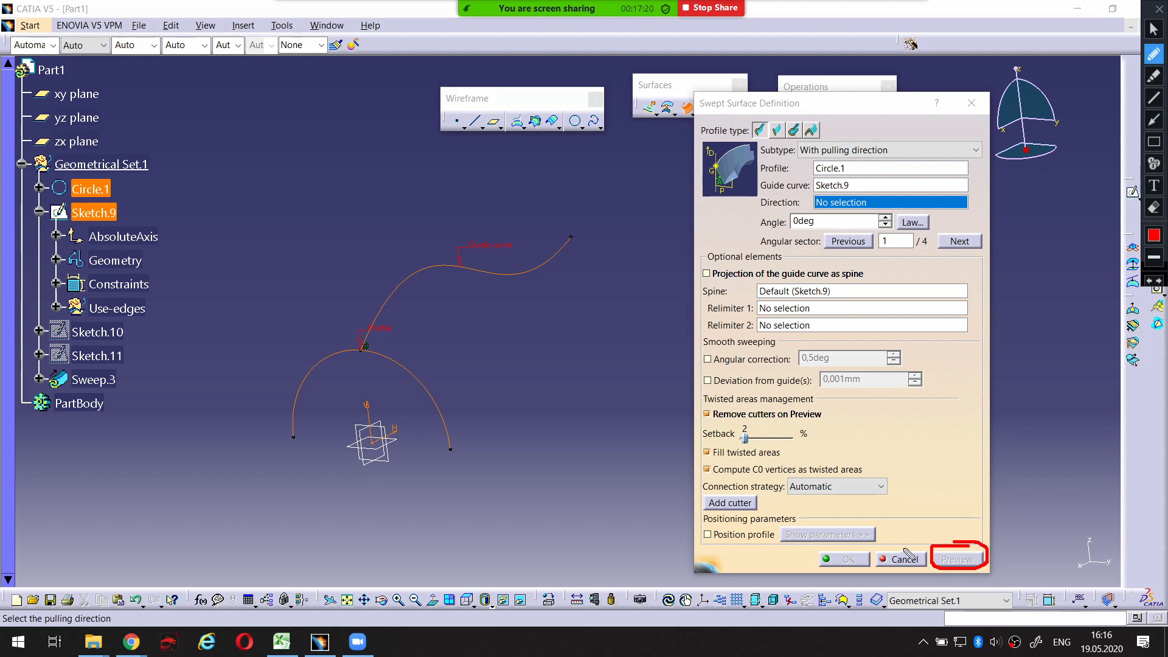
mouse_move(868, 552)
left_mouse_down()
mouse_move(814, 569)
mouse_move(871, 574)
left_mouse_up()
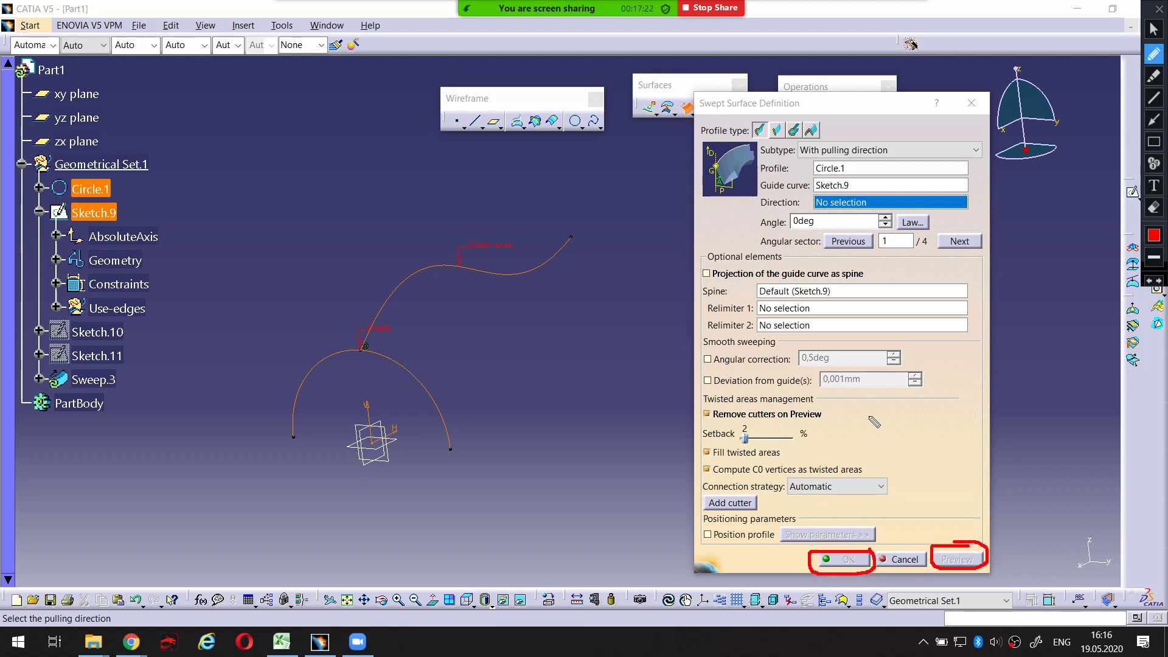
key("ctrl+alt+d")
key("ctrl+alt+d")
left_click_drag(788, 210, 826, 210)
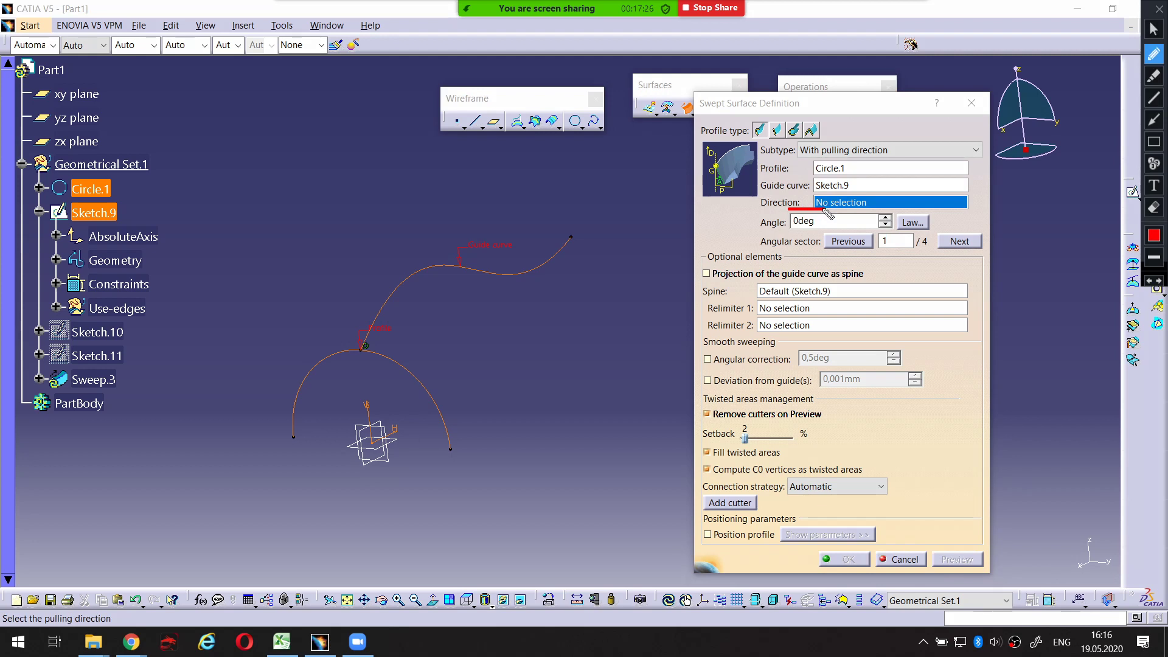
key("ctrl+alt+d")
key("ctrl+alt+d")
left_click_drag(804, 212, 847, 214)
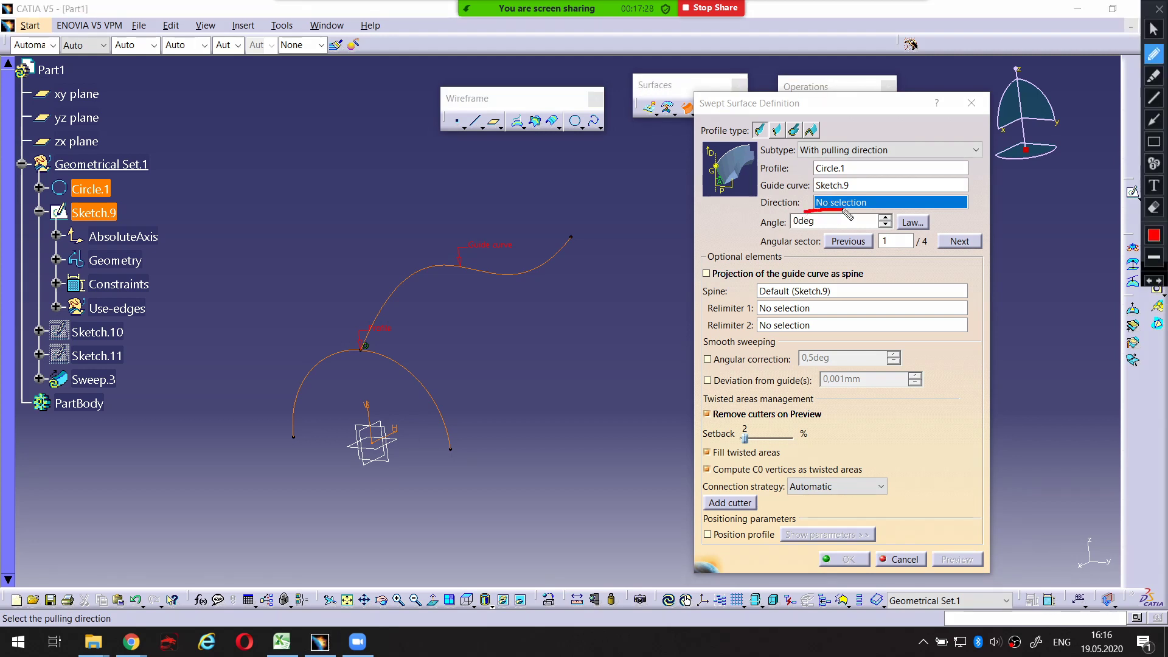
key("ctrl+alt+d")
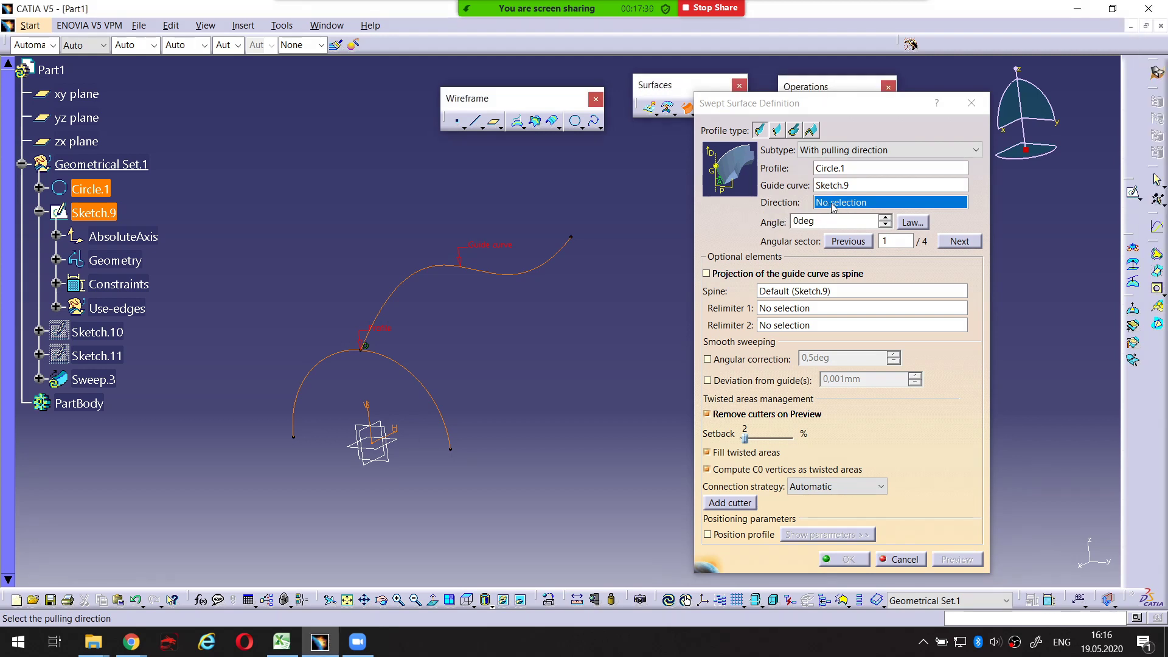
Set the pulling direction to Y Component and preview the swept surface
right_click(834, 207)
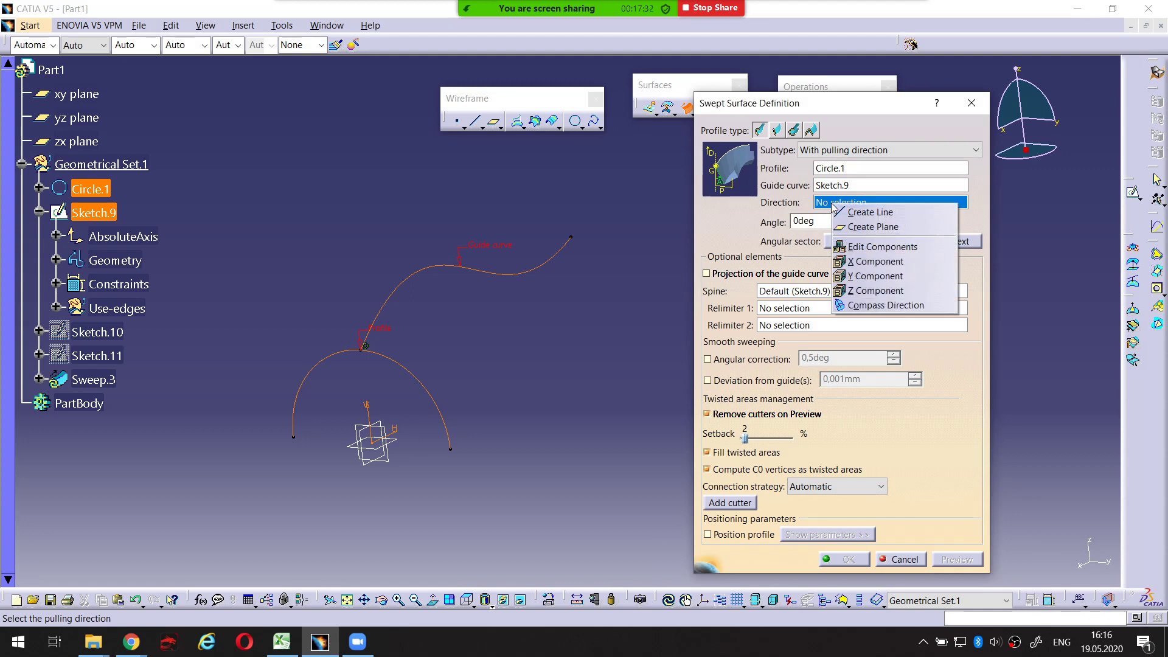
left_click(858, 277)
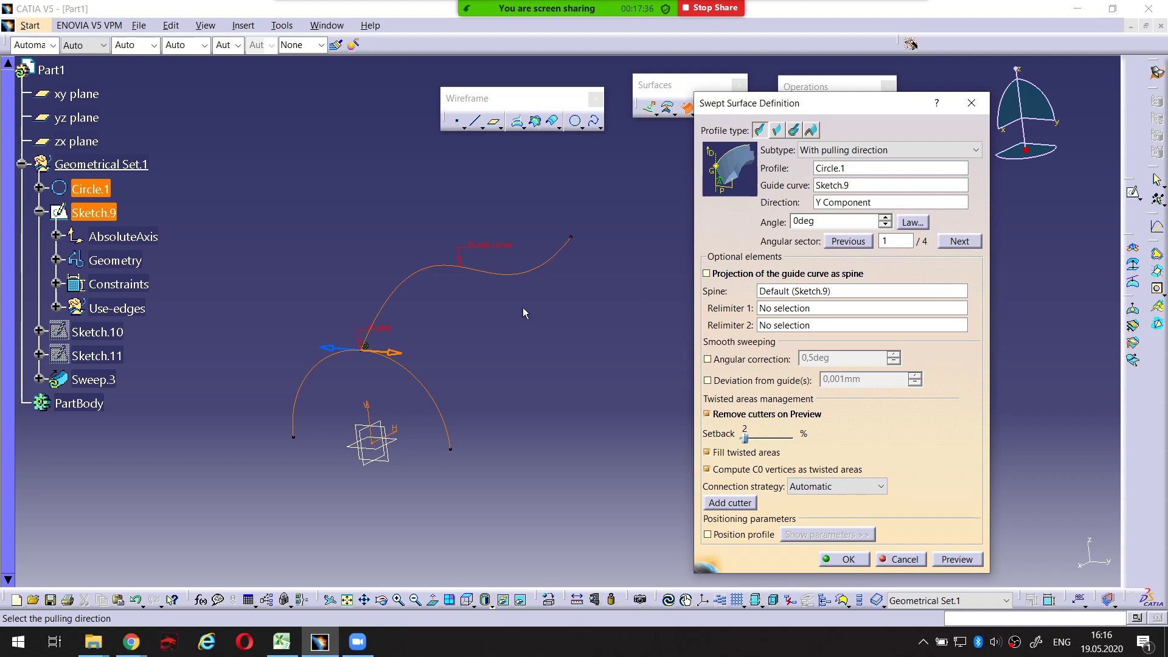
middle_click_drag(523, 313, 550, 363)
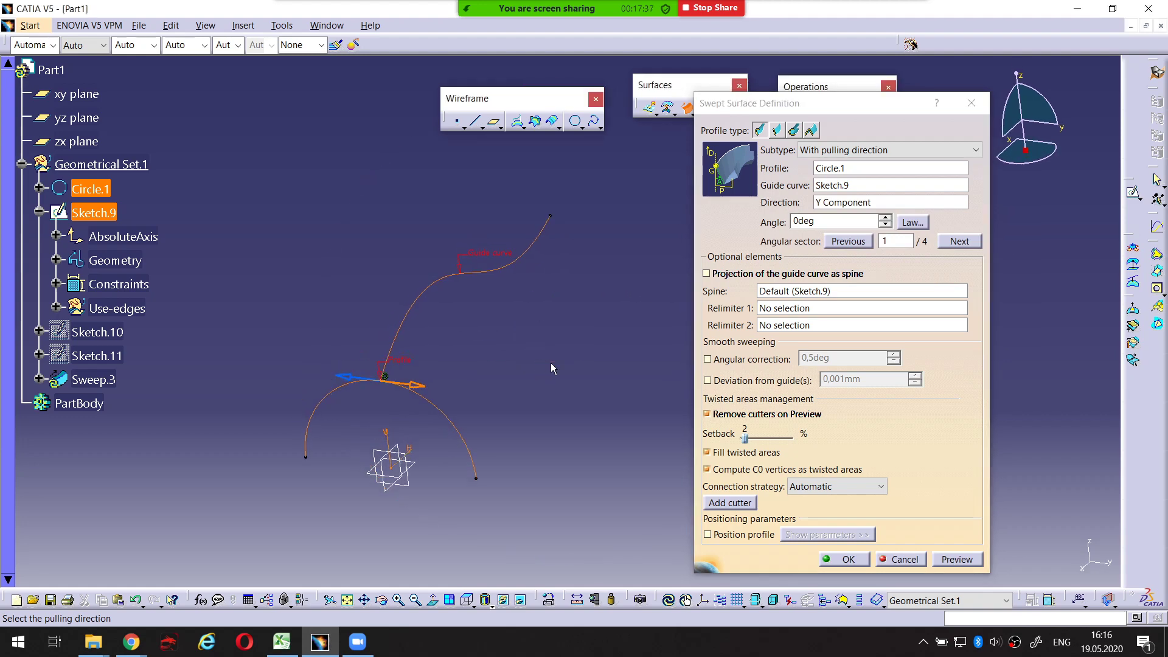
left_click(956, 560)
middle_click_drag(564, 349, 464, 340)
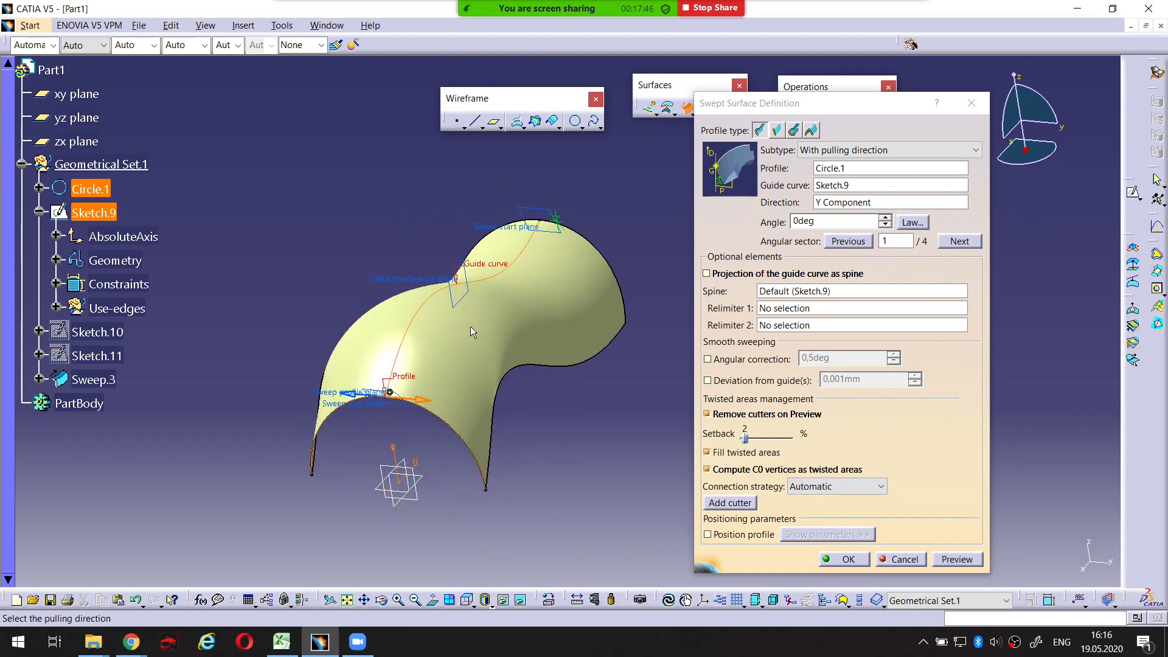
Review the available sweep subtypes without changing the selection, and mark the area of the Direction and Angle labels in red
left_click(845, 151)
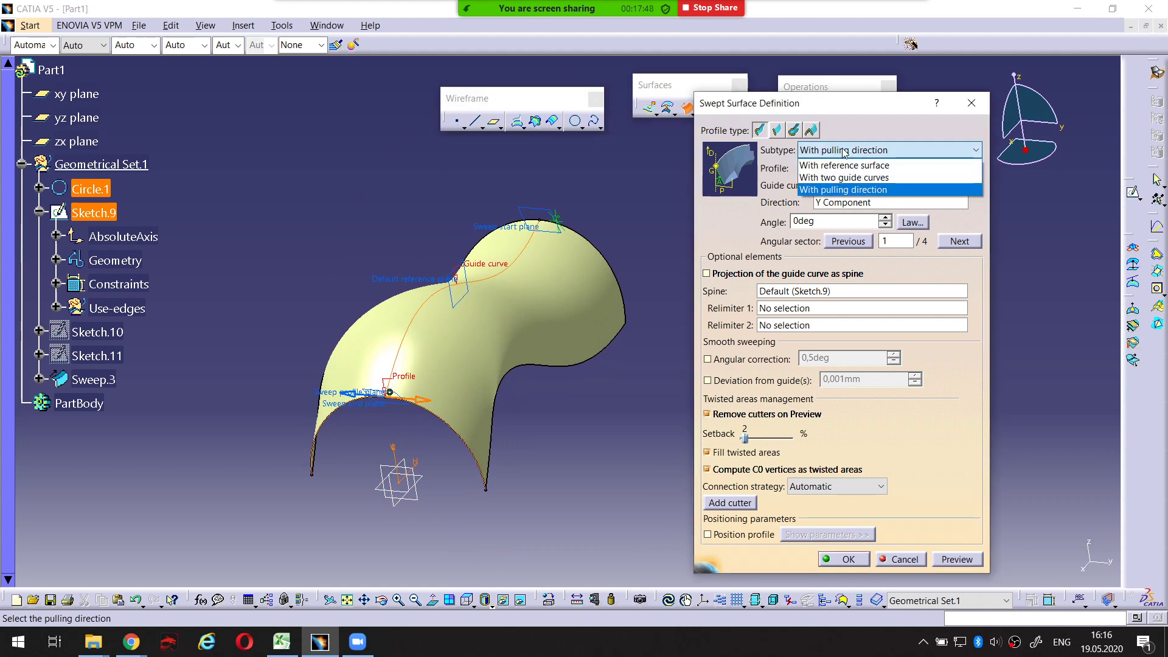
left_click(852, 124)
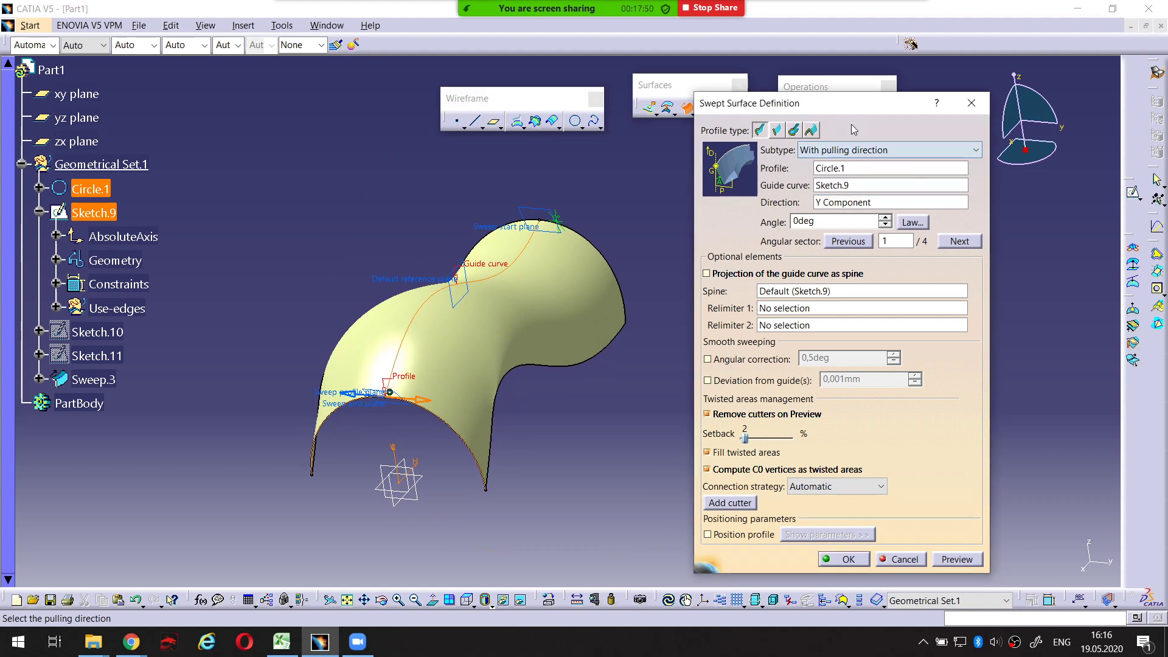
left_click(846, 151)
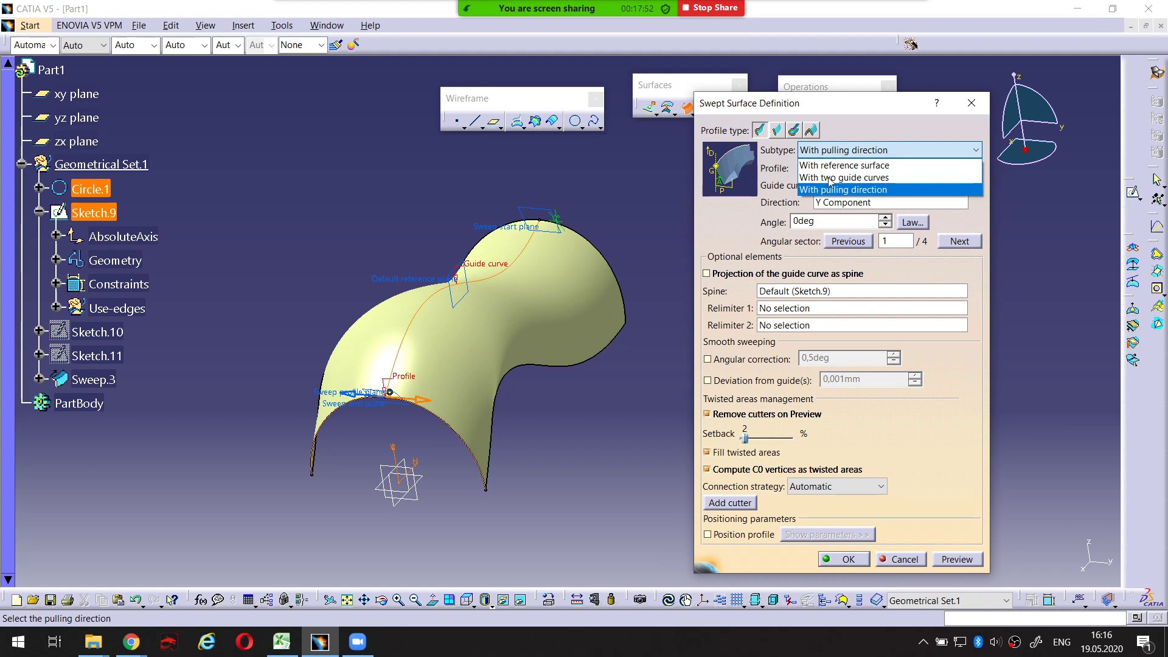
left_click(852, 124)
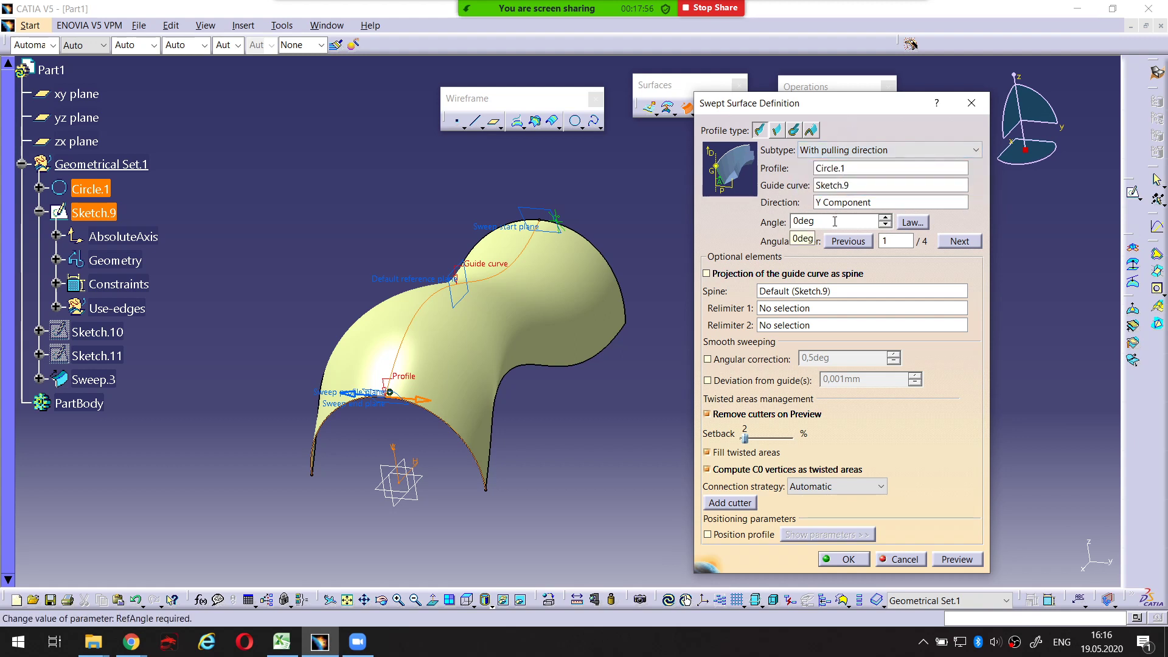
key("ctrl+alt+d")
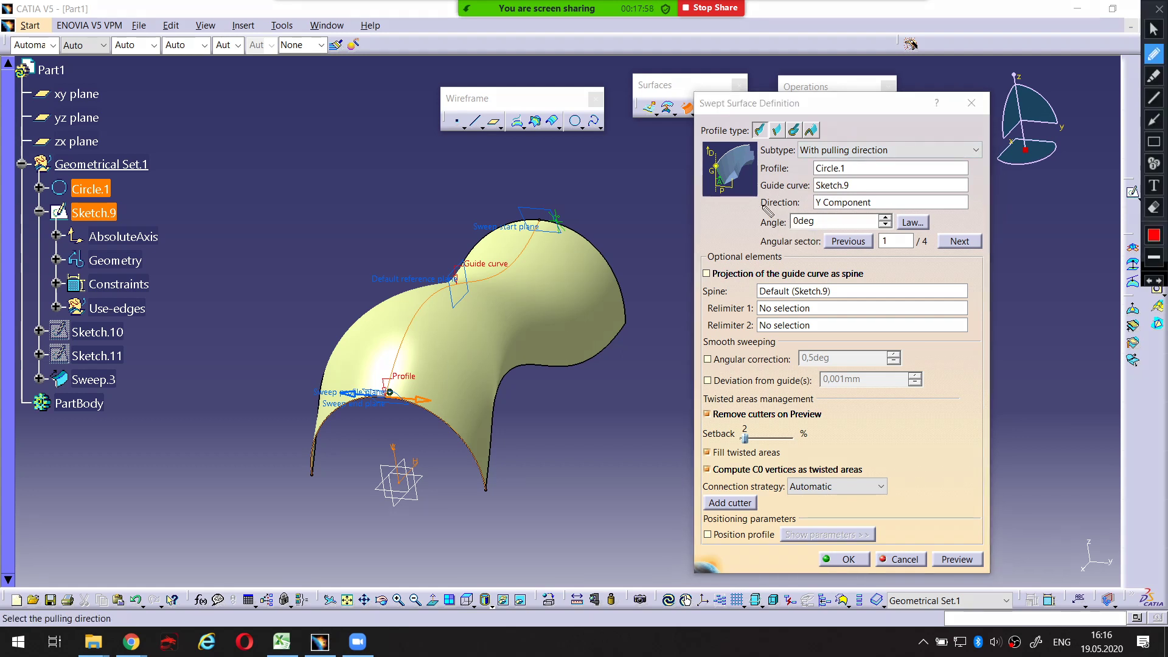
mouse_move(761, 207)
left_mouse_down()
mouse_move(807, 209)
mouse_move(789, 222)
left_mouse_up()
key("Escape")
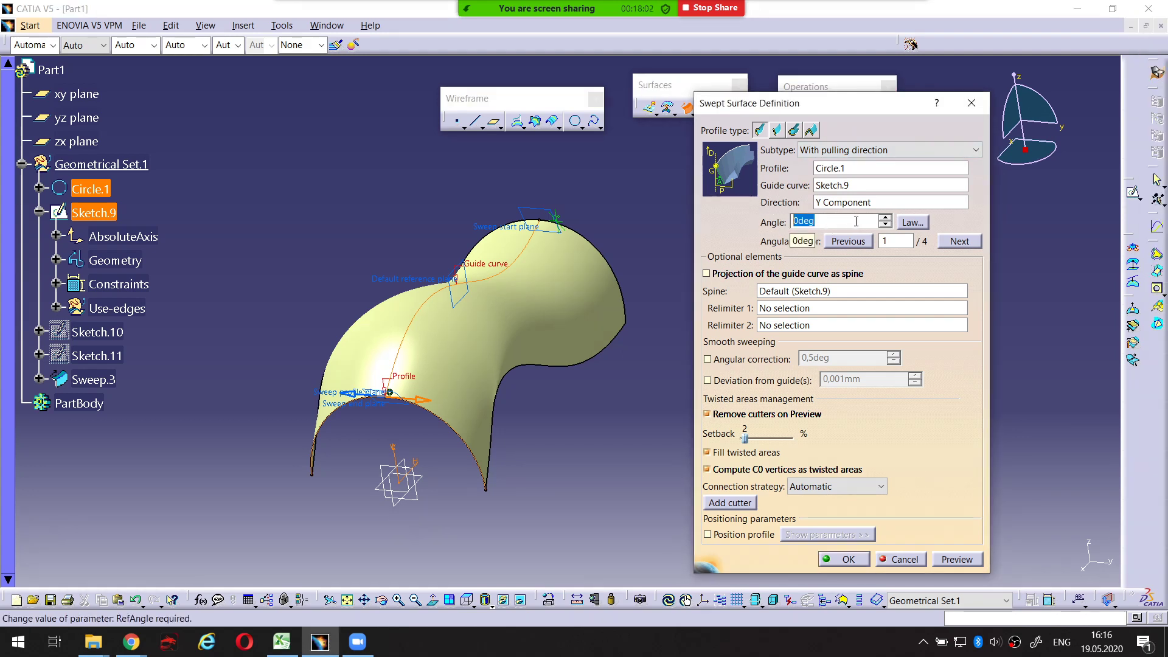
Set the sweep angle to 5 degrees and preview the surface relative to the Circle.1 profile
type("5")
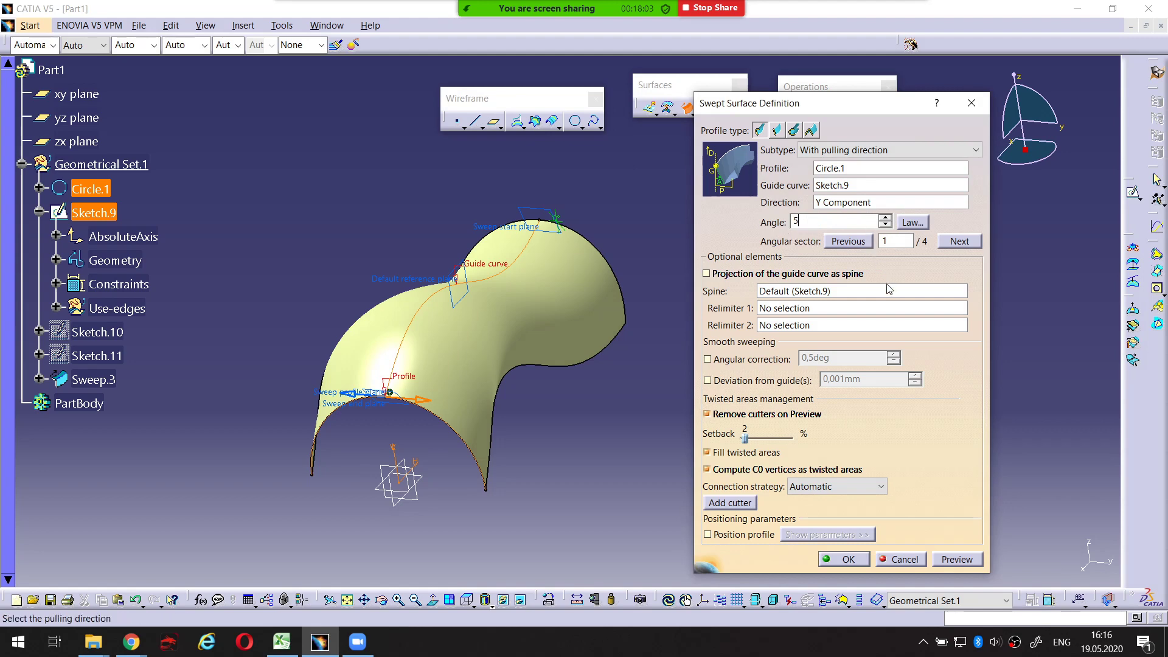
left_click(956, 559)
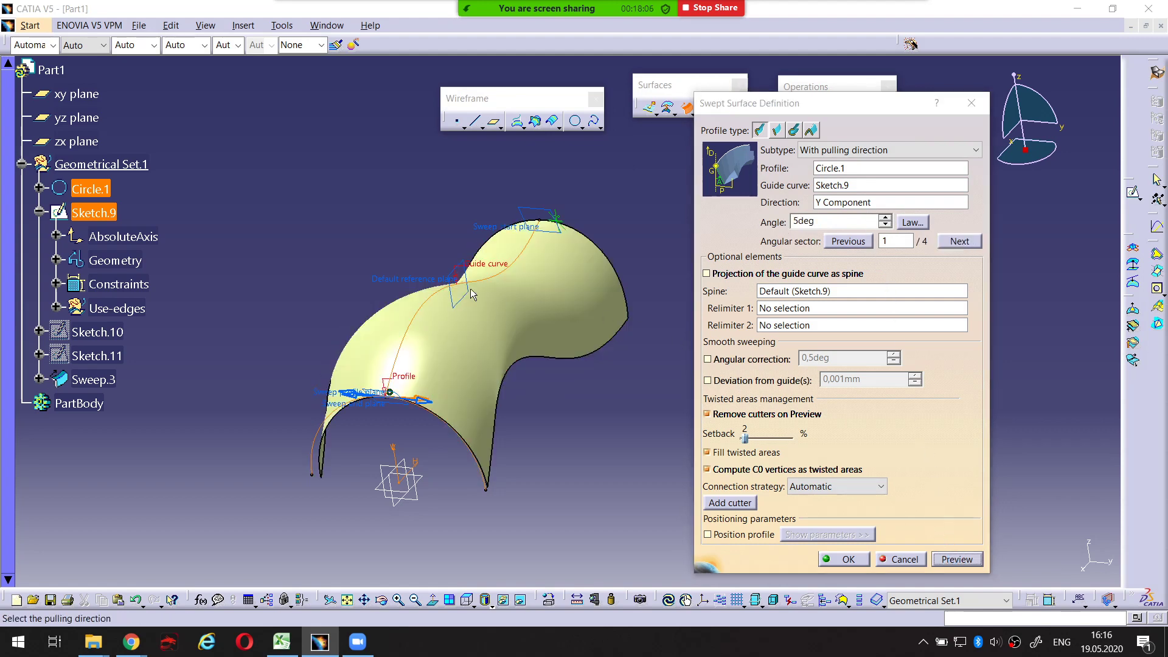
middle_click_drag(523, 352, 569, 214)
middle_click_drag(560, 330, 489, 311)
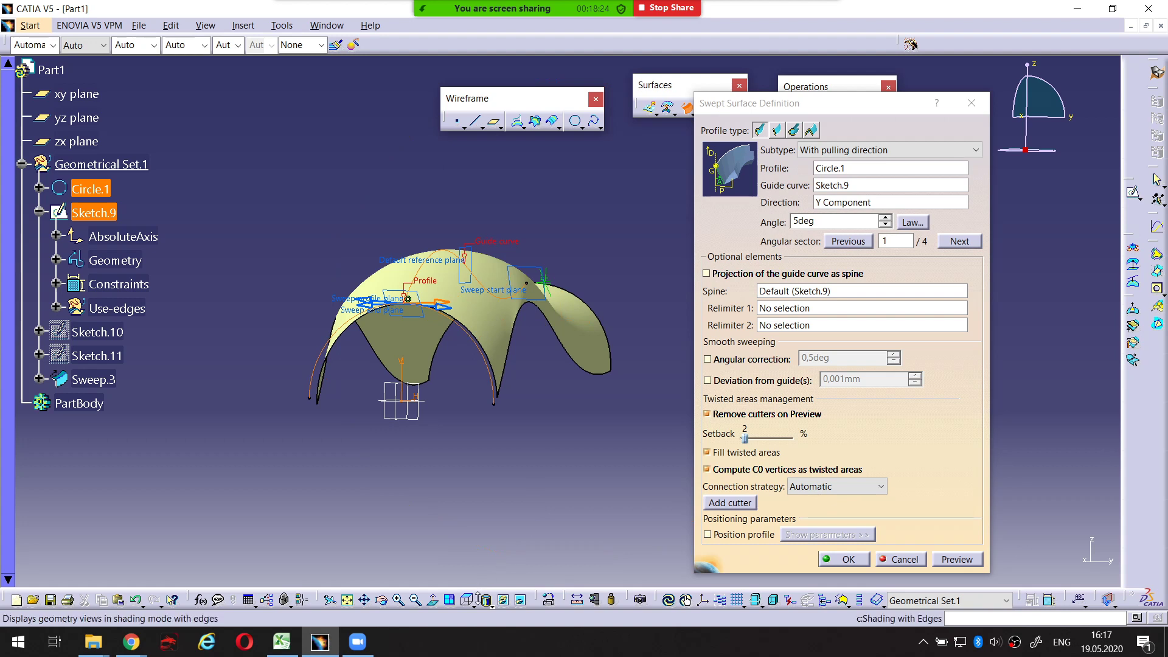
Trace the swept surface's front arc in red facing the profile, underline Circle.1 in the tree, and clear the annotations
left_click(487, 604)
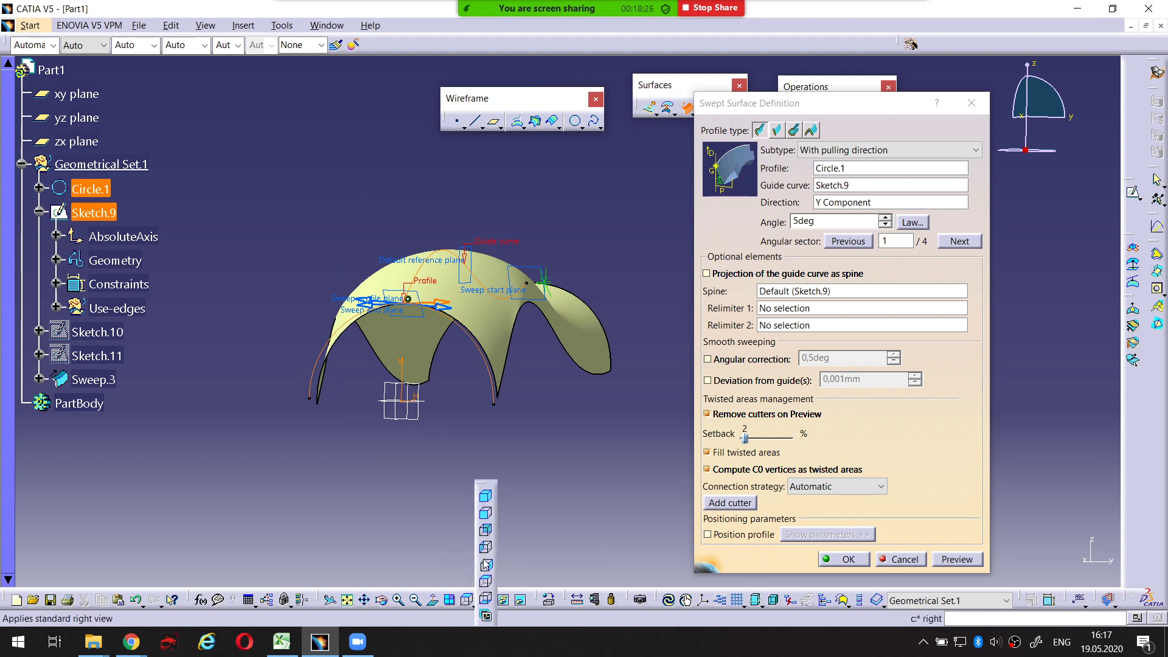
left_click(485, 530)
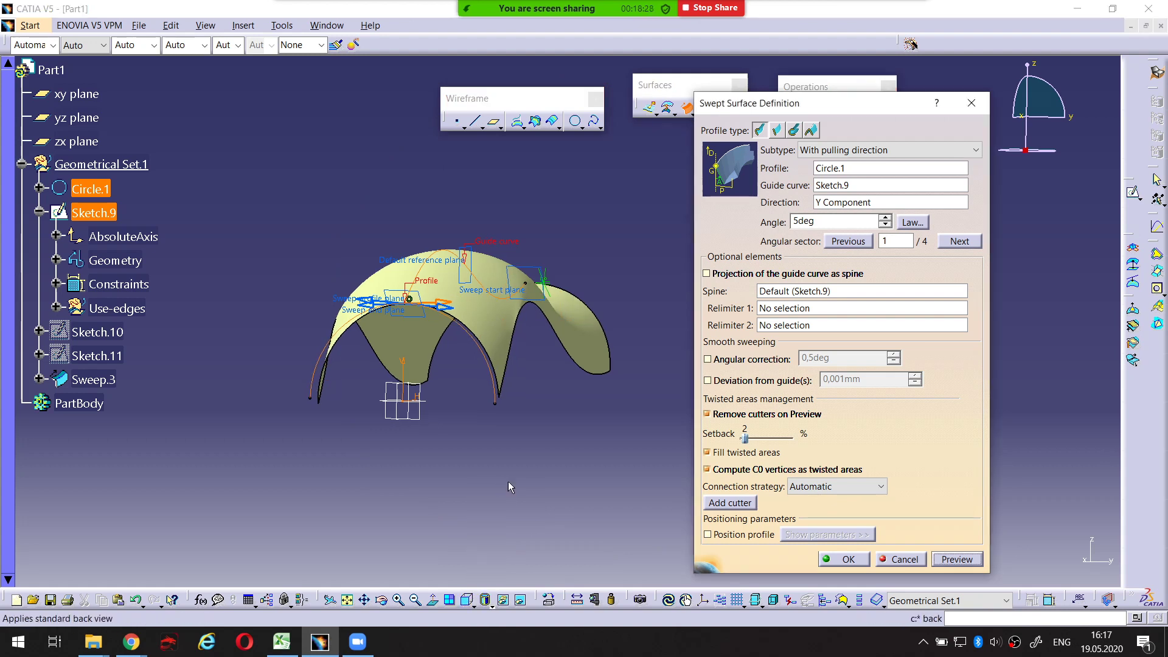
middle_click_drag(546, 477, 493, 358)
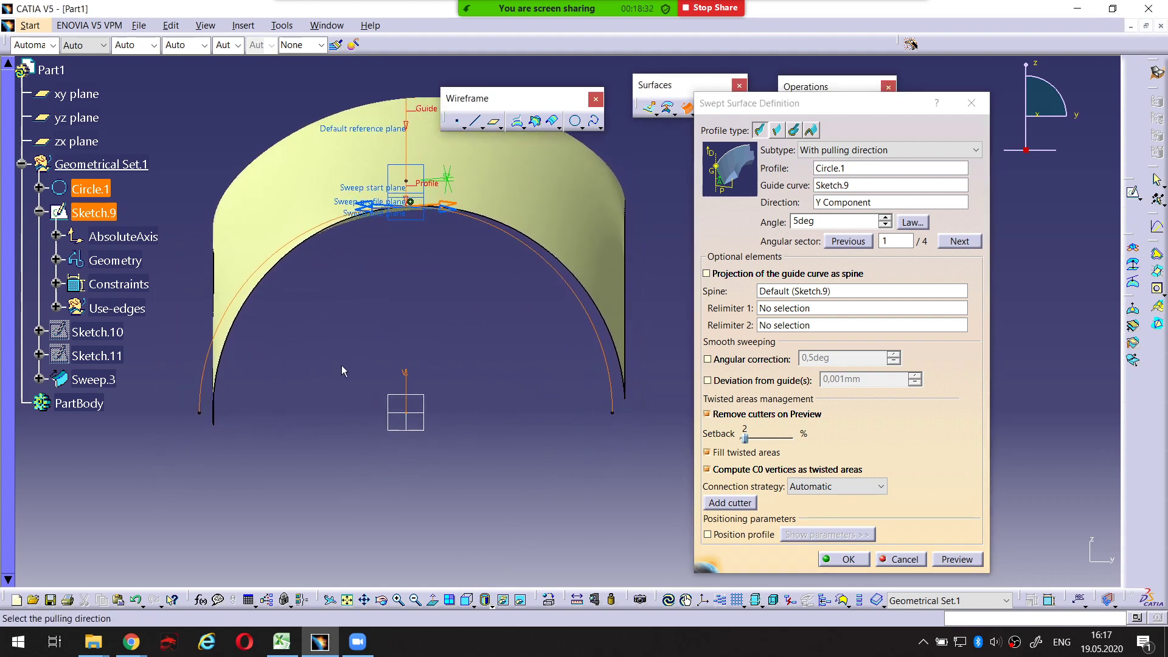
key("ctrl+alt+d")
mouse_move(212, 424)
left_mouse_down()
mouse_move(228, 343)
mouse_move(277, 266)
mouse_move(390, 218)
mouse_move(504, 232)
left_mouse_up()
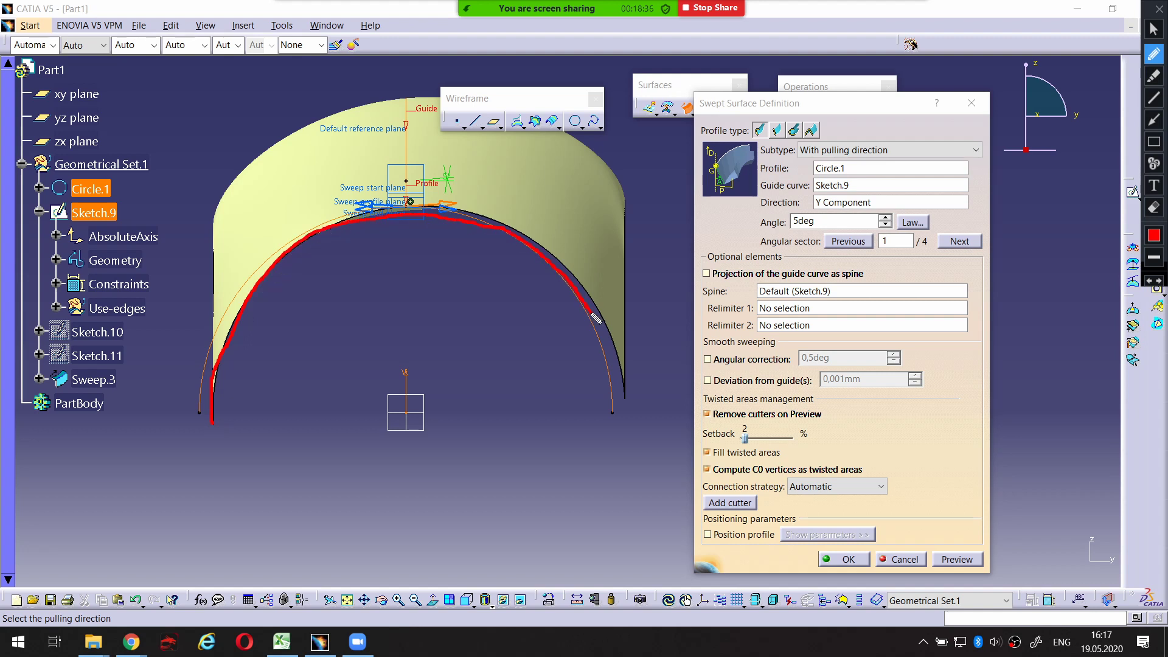
left_click_drag(595, 317, 625, 385)
left_click_drag(78, 198, 114, 201)
key("Escape")
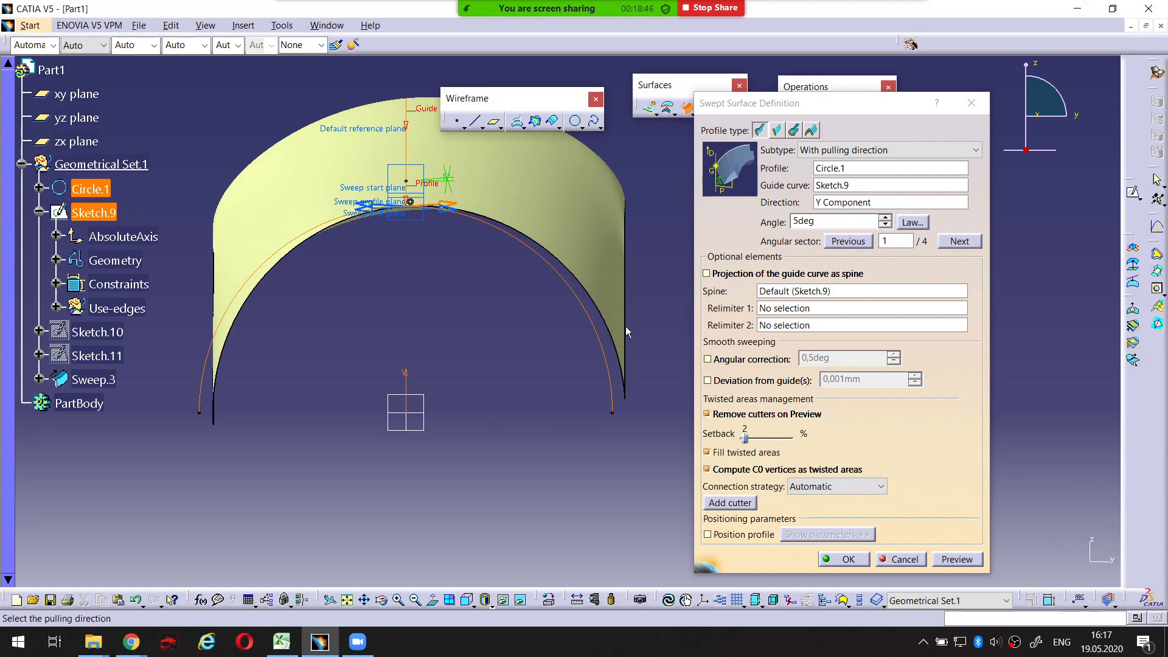
middle_click_drag(383, 213, 460, 252, "ctrl")
middle_click_drag(460, 251, 593, 290)
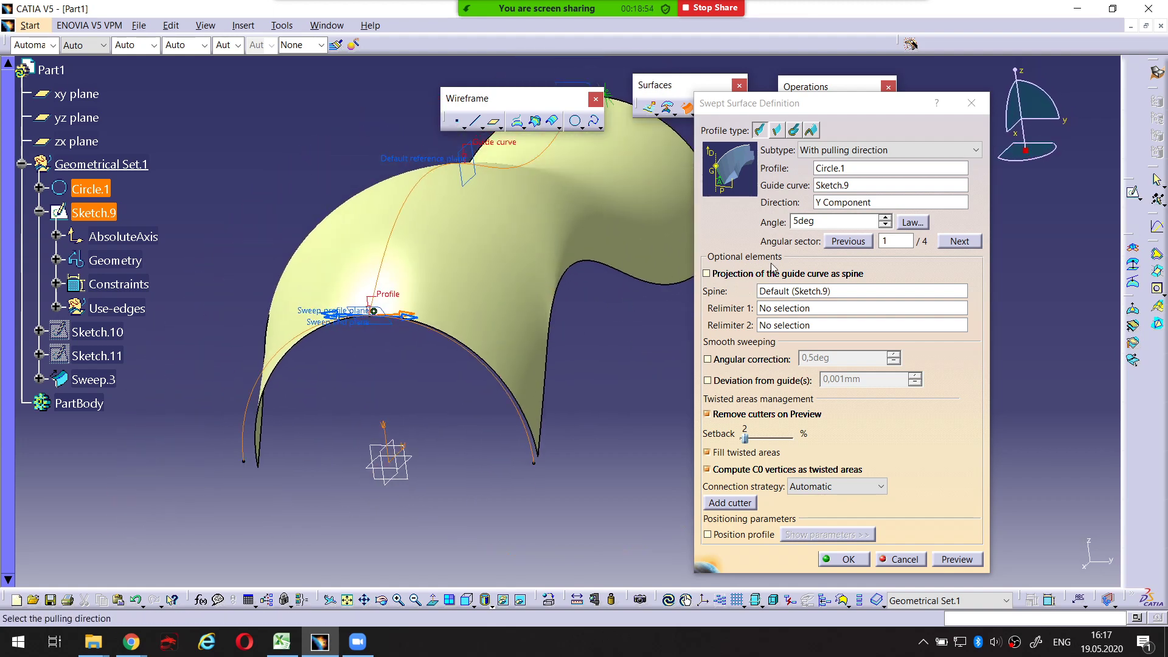
key("ctrl+alt+d")
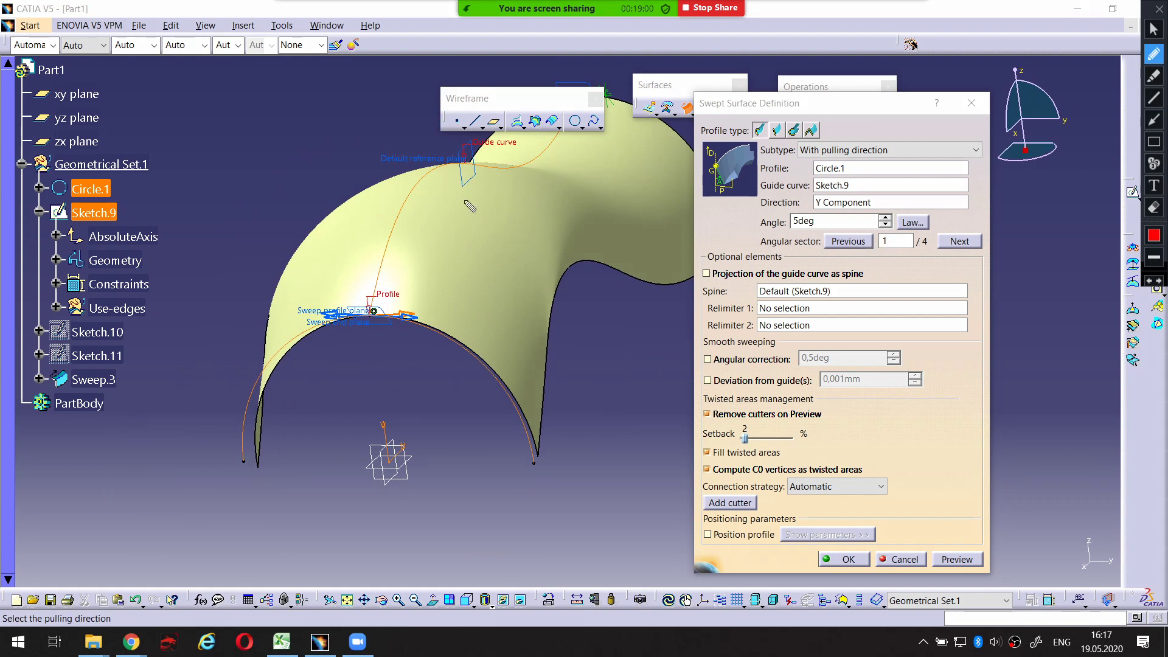
key("Escape")
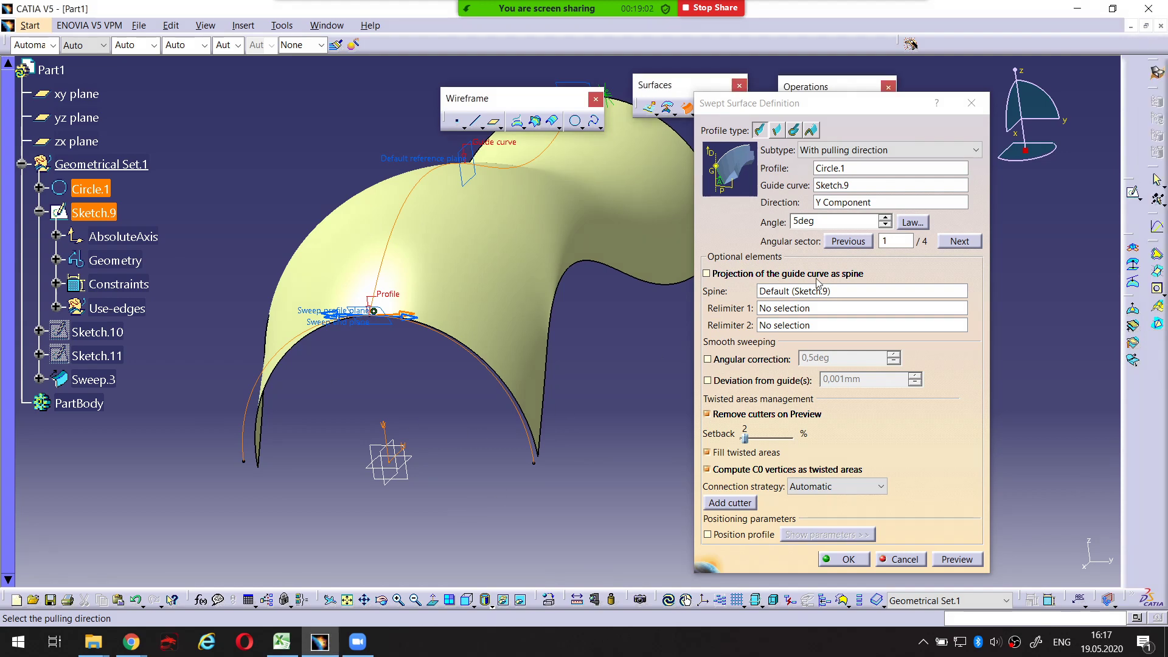
key("ctrl+alt+d")
key("Escape")
Switch the pulling-direction sweep to angular sector 2 and preview it, checking its tilt against the profile
middle_click_drag(511, 302, 457, 340)
left_click(959, 241)
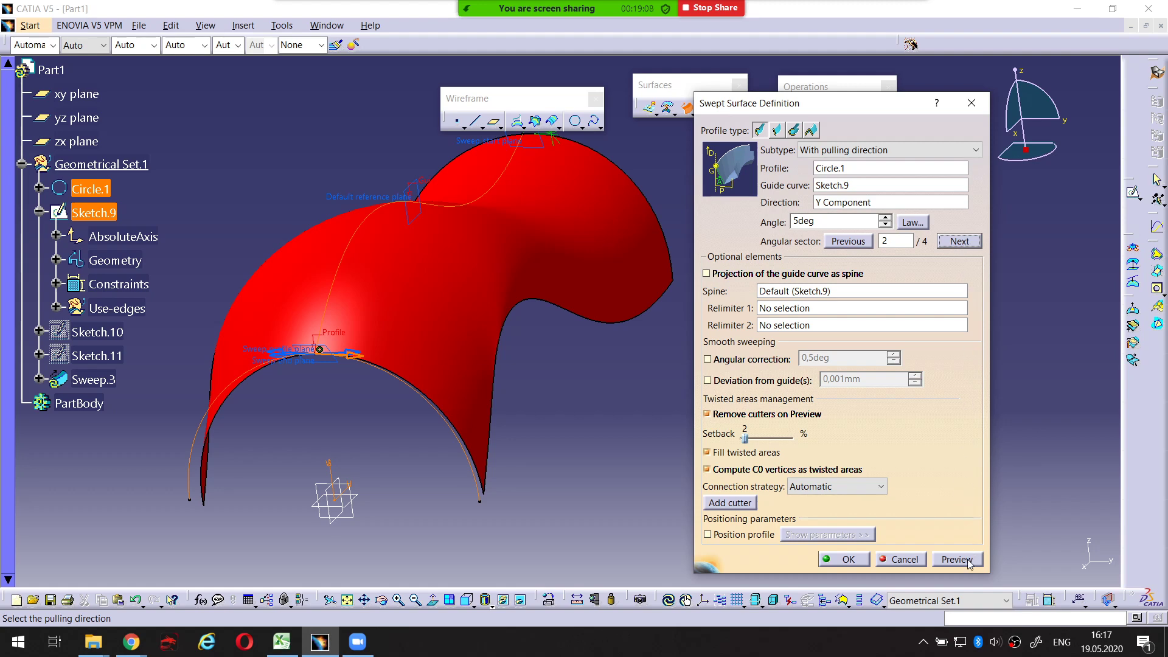
left_click(966, 560)
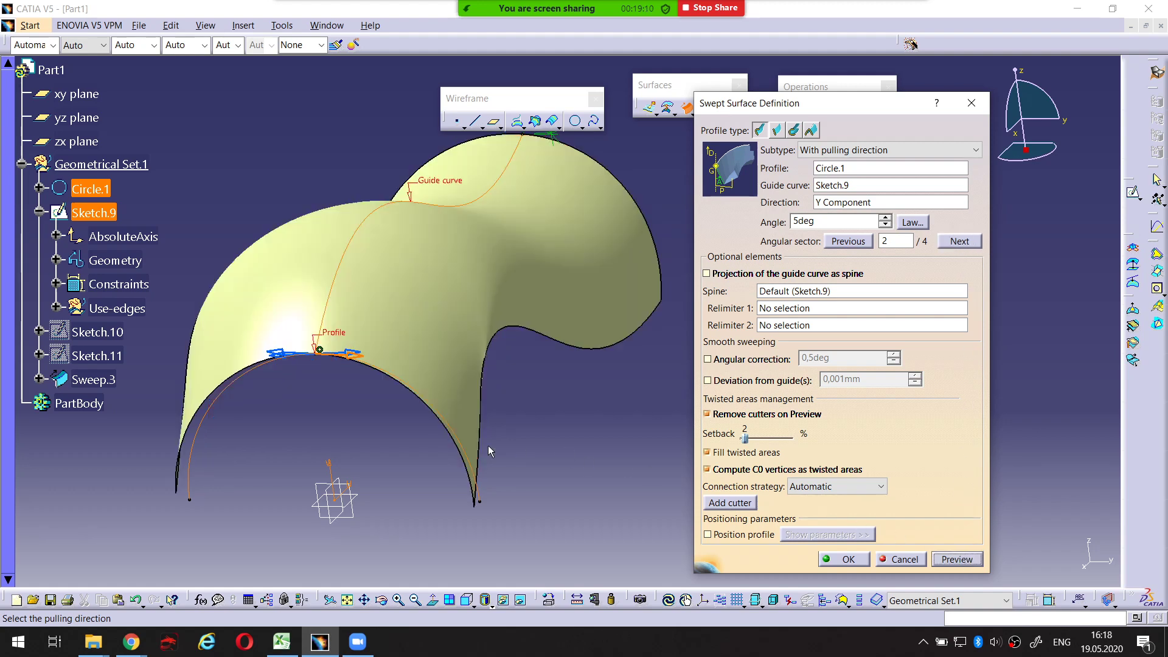
middle_click_drag(487, 450, 385, 352)
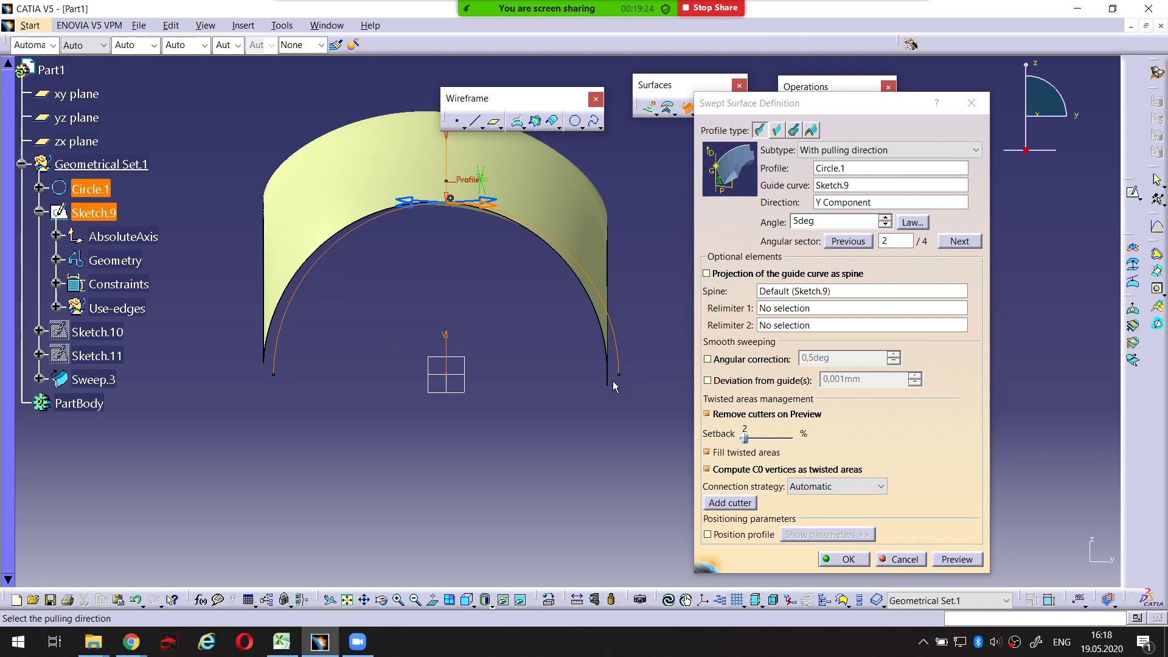
middle_click_drag(638, 349, 633, 366)
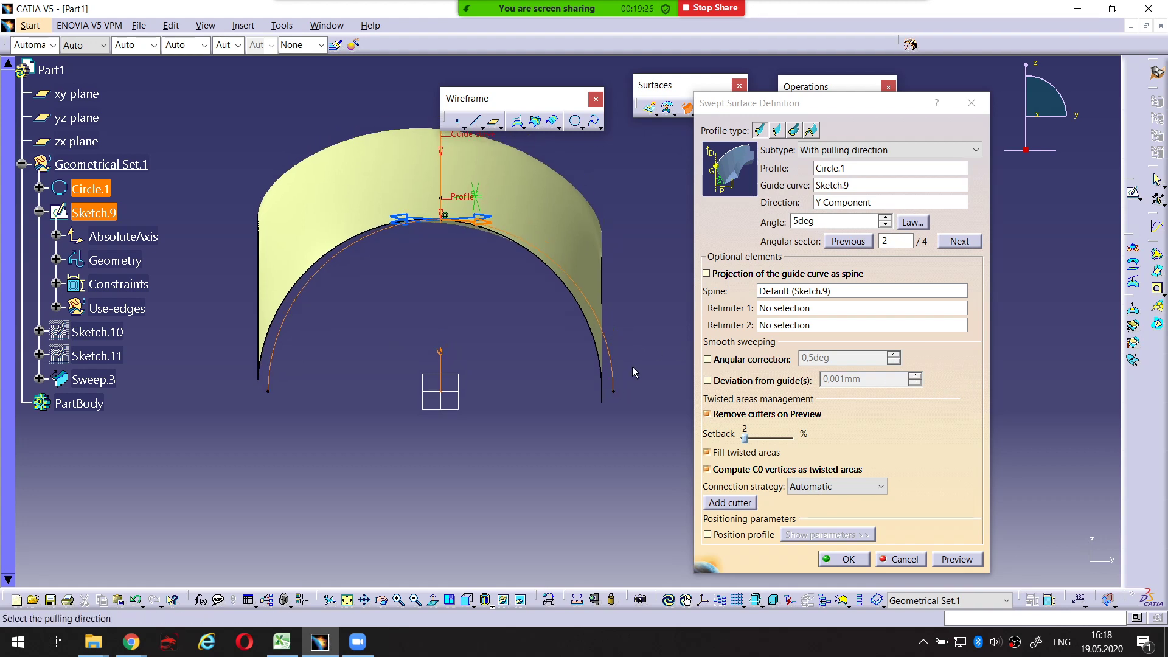
Switch the sweep to angular sector 3, preview it, and inspect the surface facing the profile arc
left_click(964, 242)
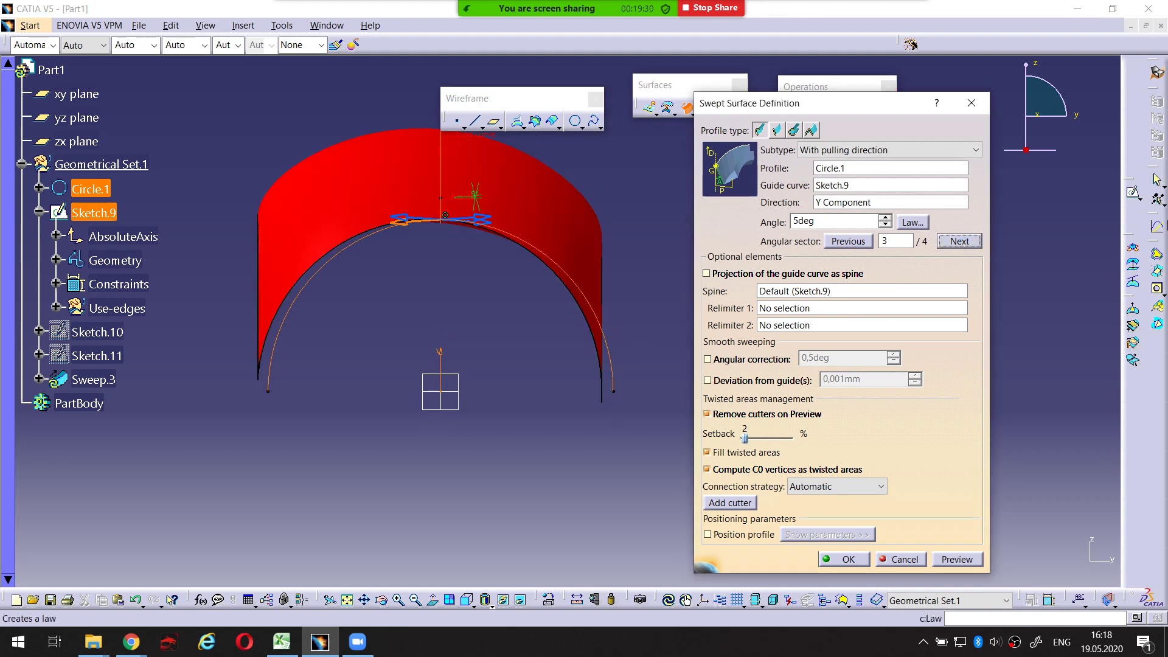
middle_click_drag(550, 253, 506, 296)
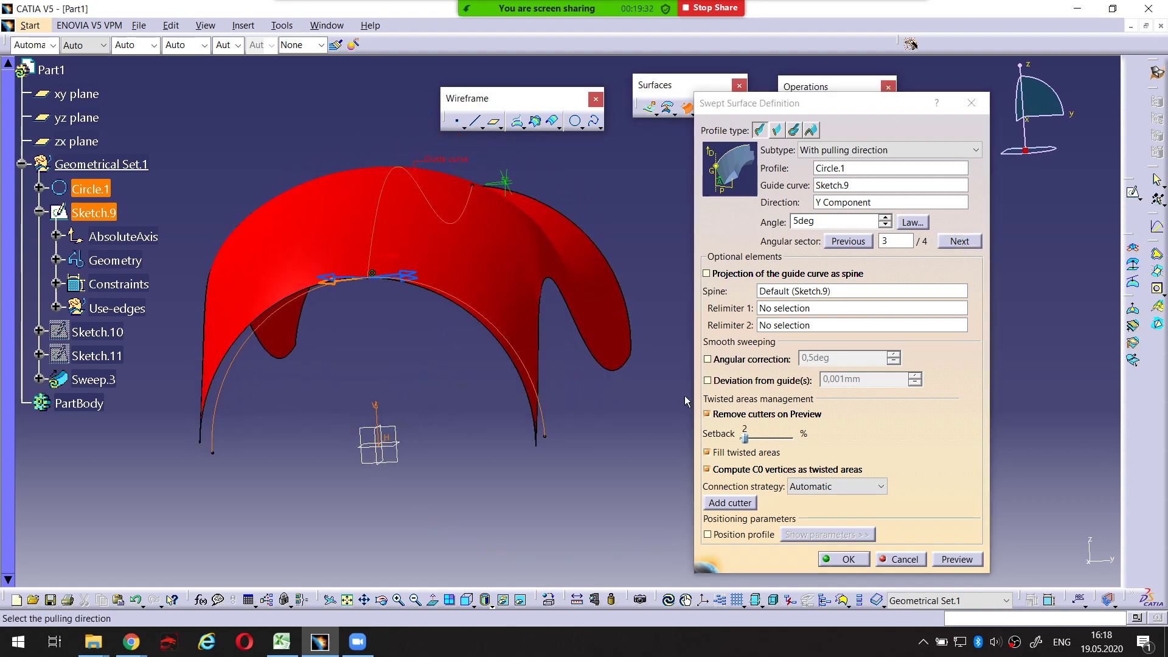
left_click(956, 559)
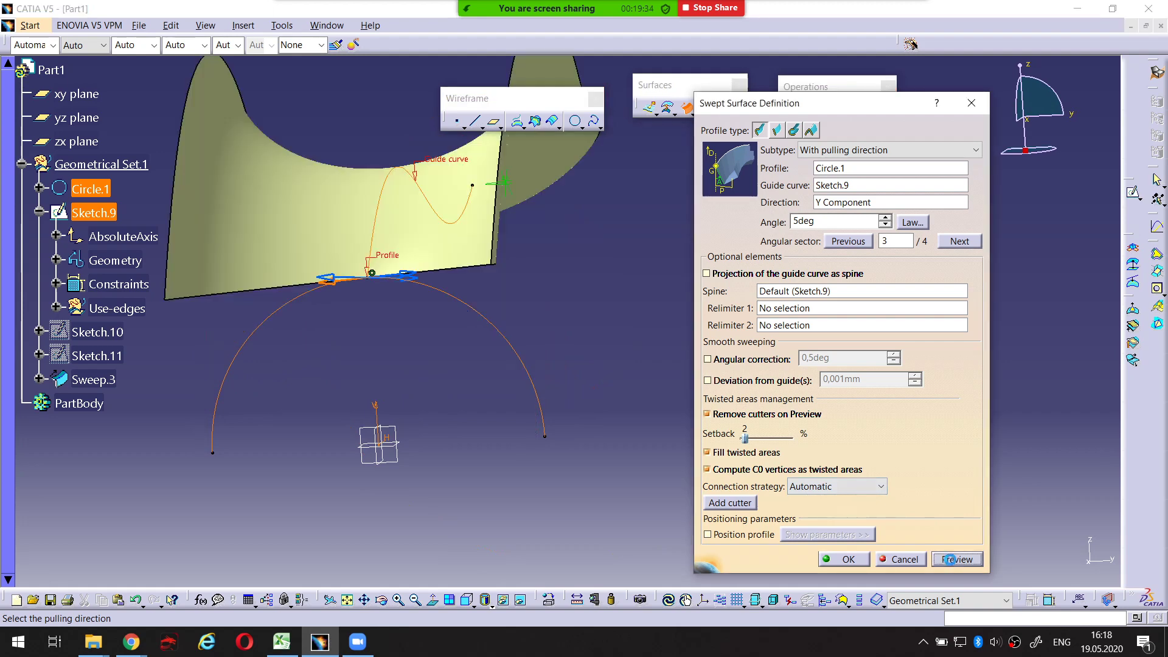
mouse_move(667, 386)
middle_mouse_down()
mouse_move(595, 339)
mouse_move(547, 359)
mouse_move(461, 331)
mouse_move(549, 365)
middle_mouse_up()
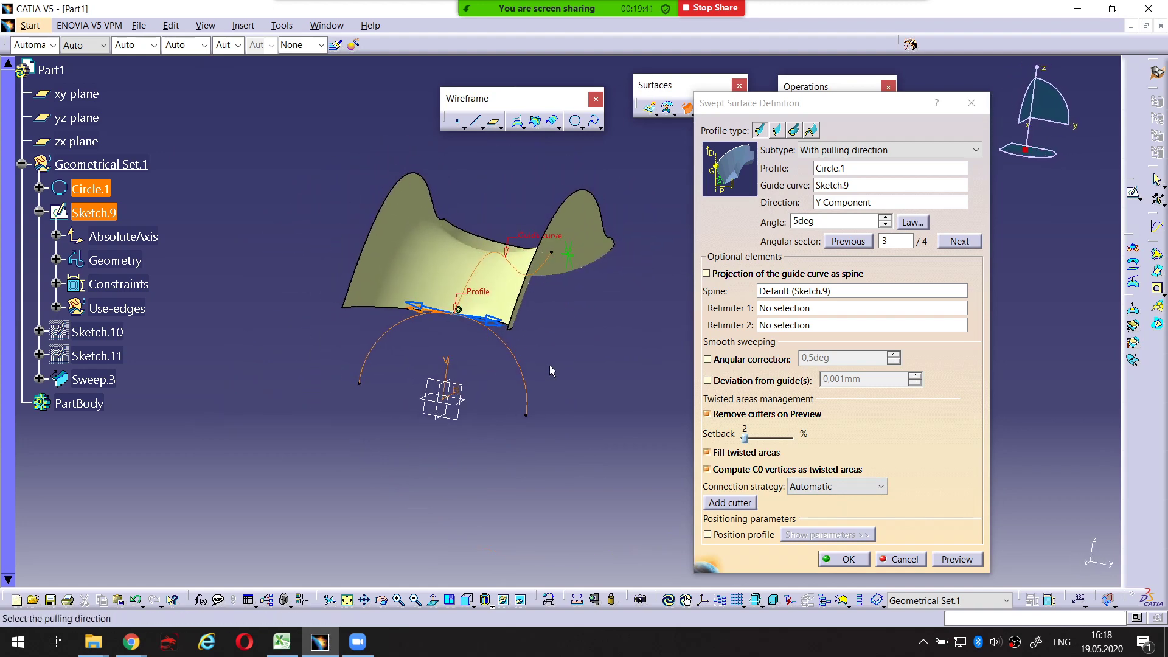
left_click(466, 600)
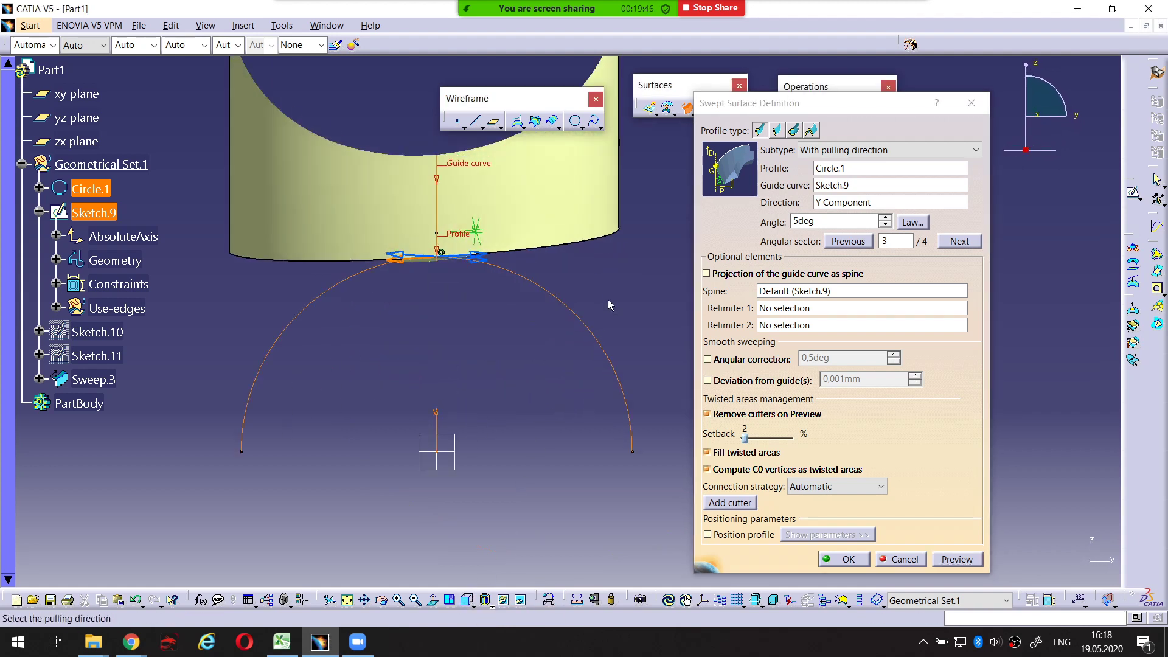
middle_click_drag(608, 299, 649, 380)
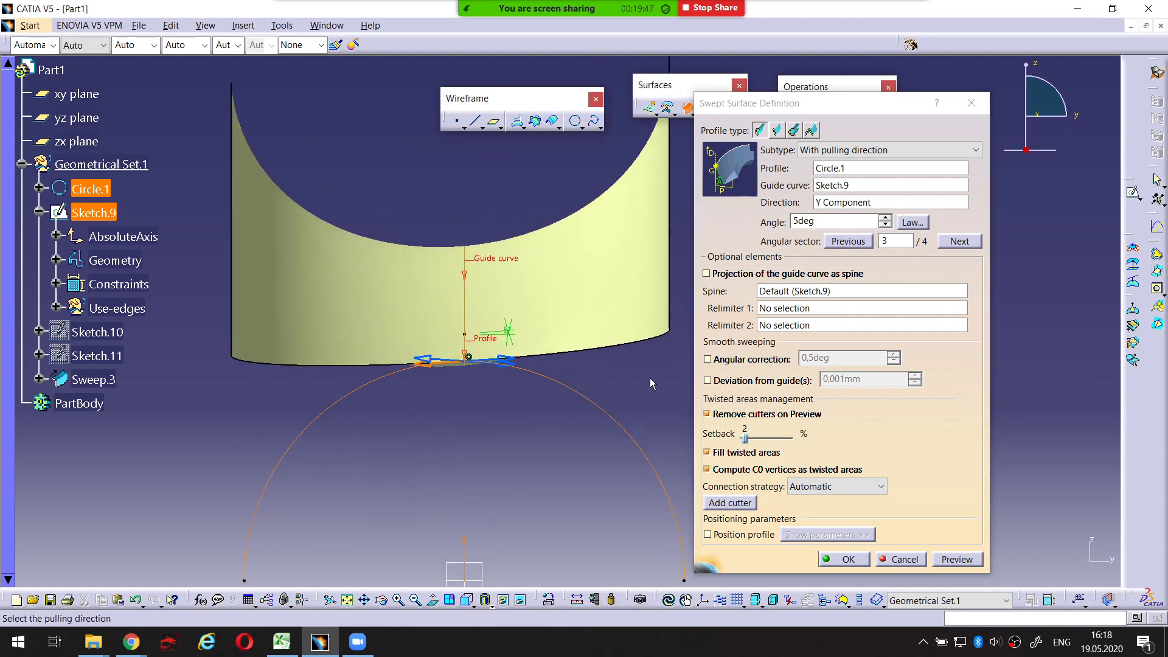
Switch the sweep to angular sector 4 and preview the resulting surface
left_click(957, 242)
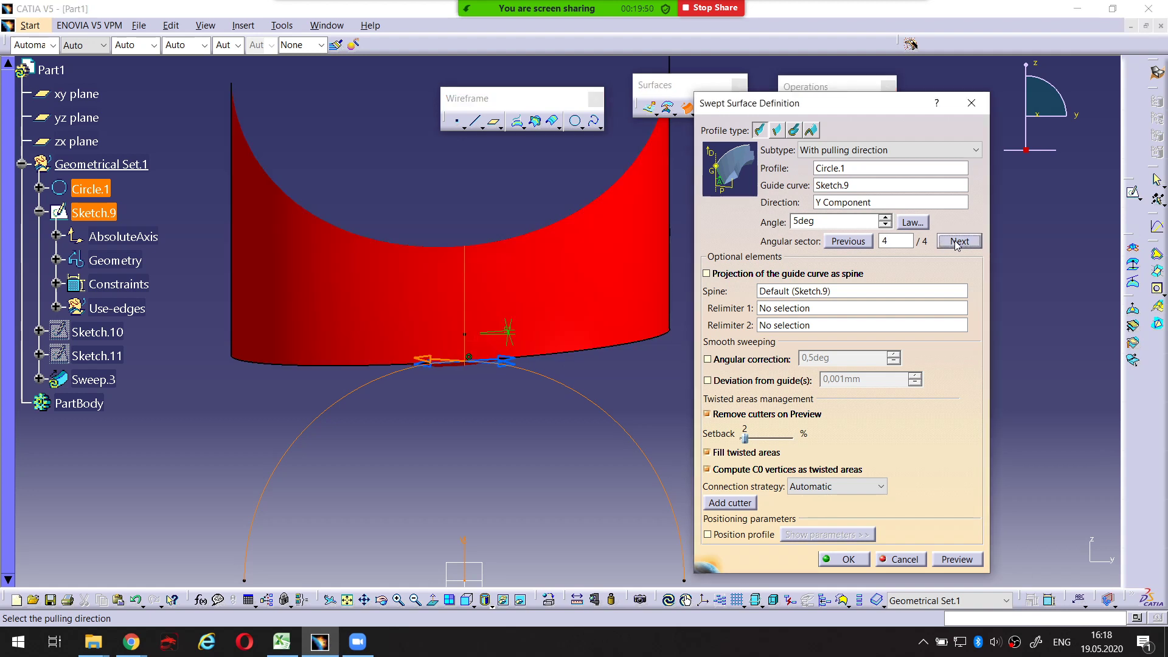
left_click(947, 560)
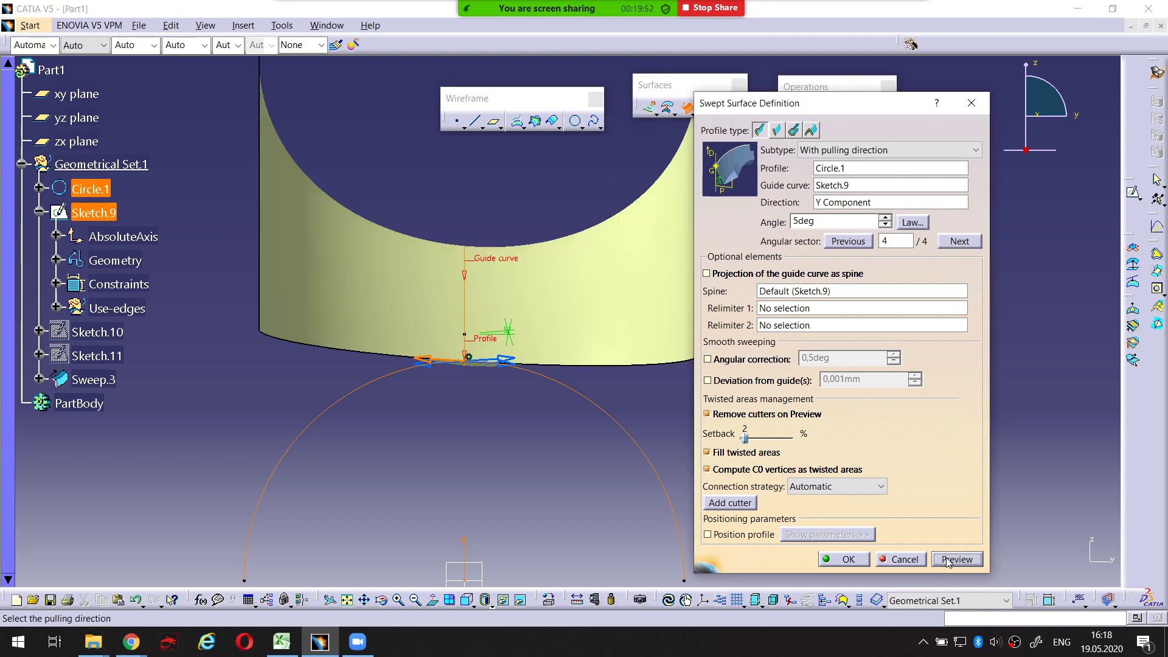
middle_click_drag(589, 315, 616, 390)
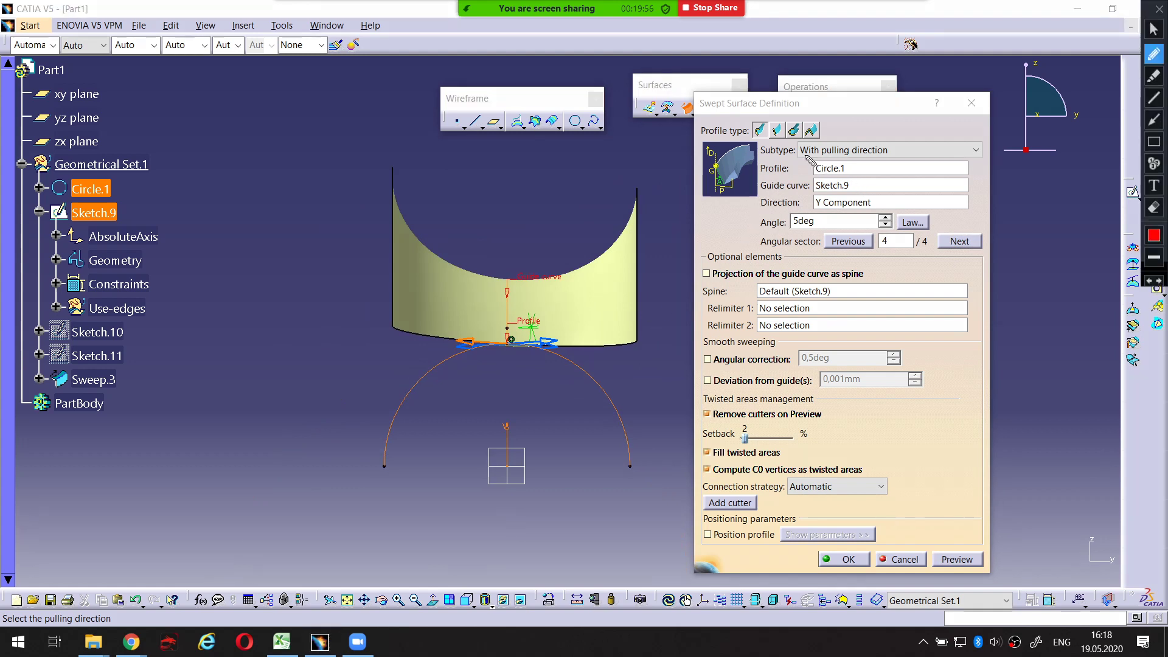
Underline the With pulling direction subtype and the Angle value in red, and clear the annotations
left_click_drag(798, 157, 909, 157)
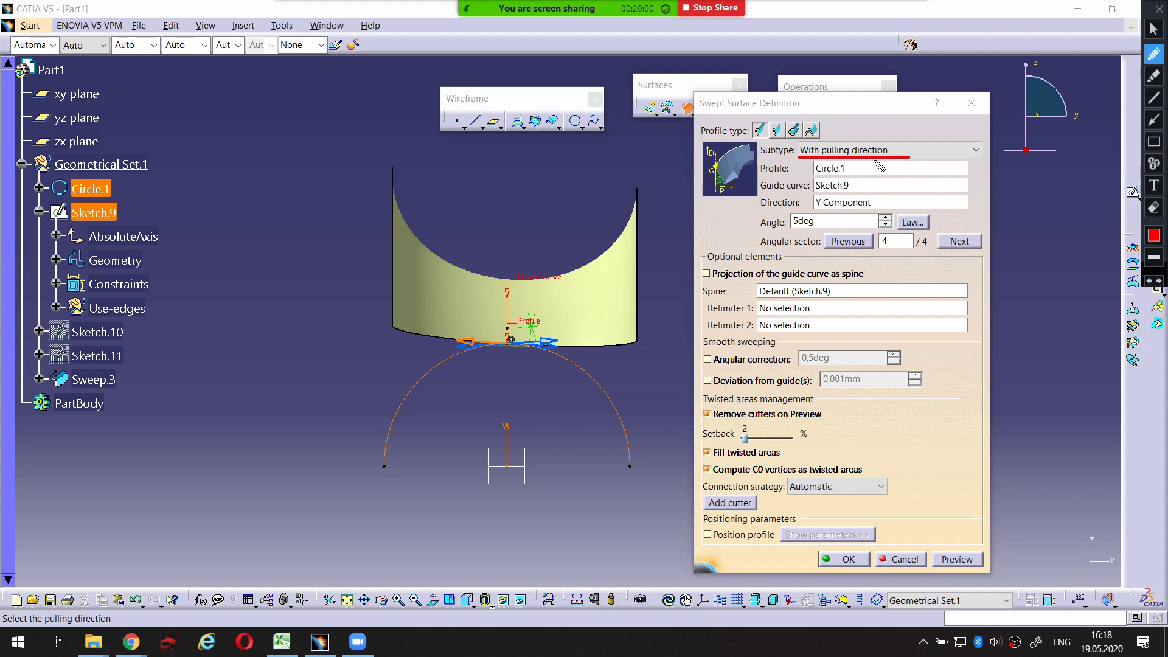
mouse_move(850, 232)
left_mouse_down()
mouse_move(812, 260)
mouse_move(957, 263)
mouse_move(993, 242)
mouse_move(843, 232)
left_mouse_up()
key("Escape")
Accept the pulling-direction sweep, inspect the finished surface, and delete Sweep.3 from Geometrical Set.1
left_click(848, 558)
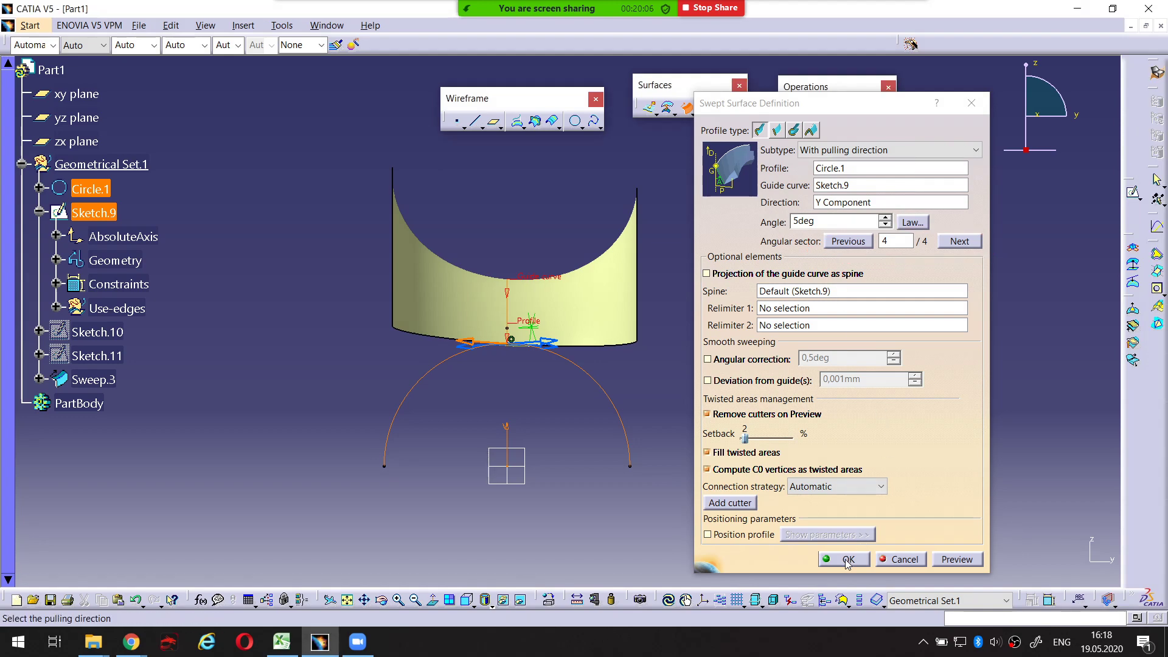
mouse_move(726, 368)
middle_mouse_down()
mouse_move(675, 338)
mouse_move(628, 464)
middle_mouse_up()
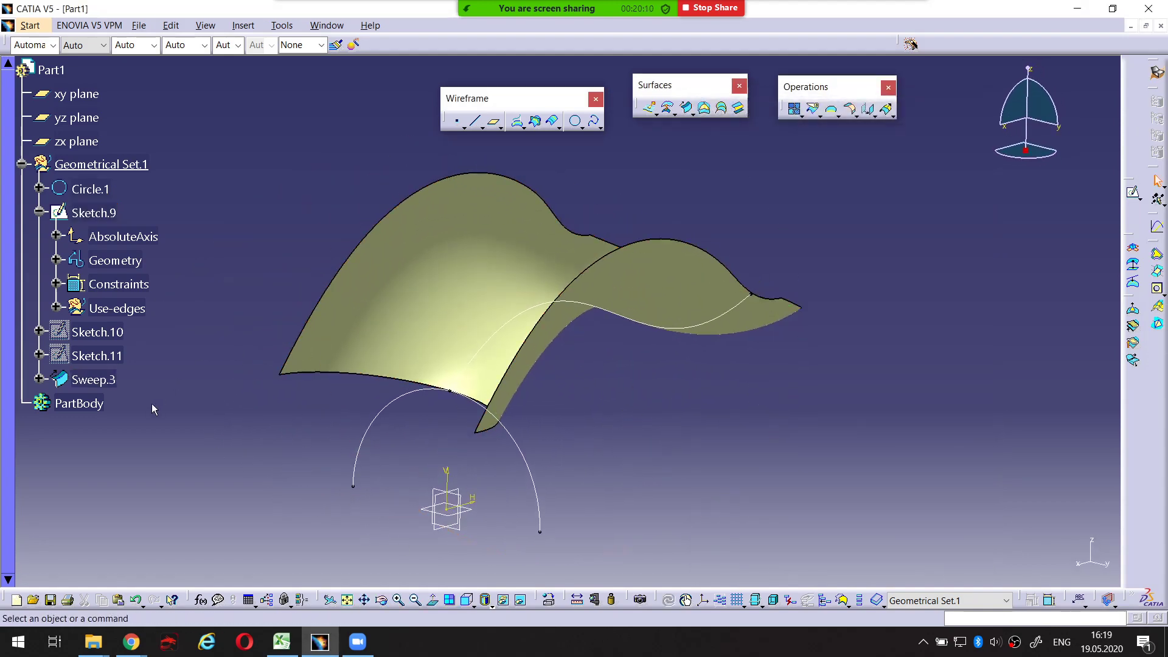
left_click(104, 379)
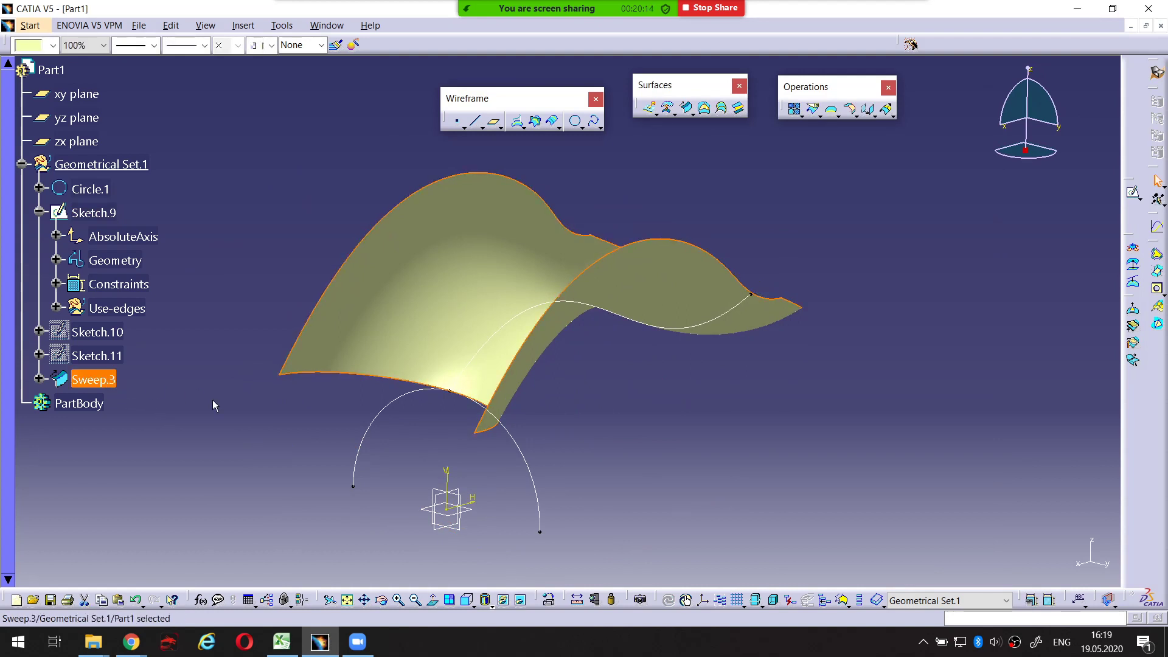
key("Delete")
key("Return")
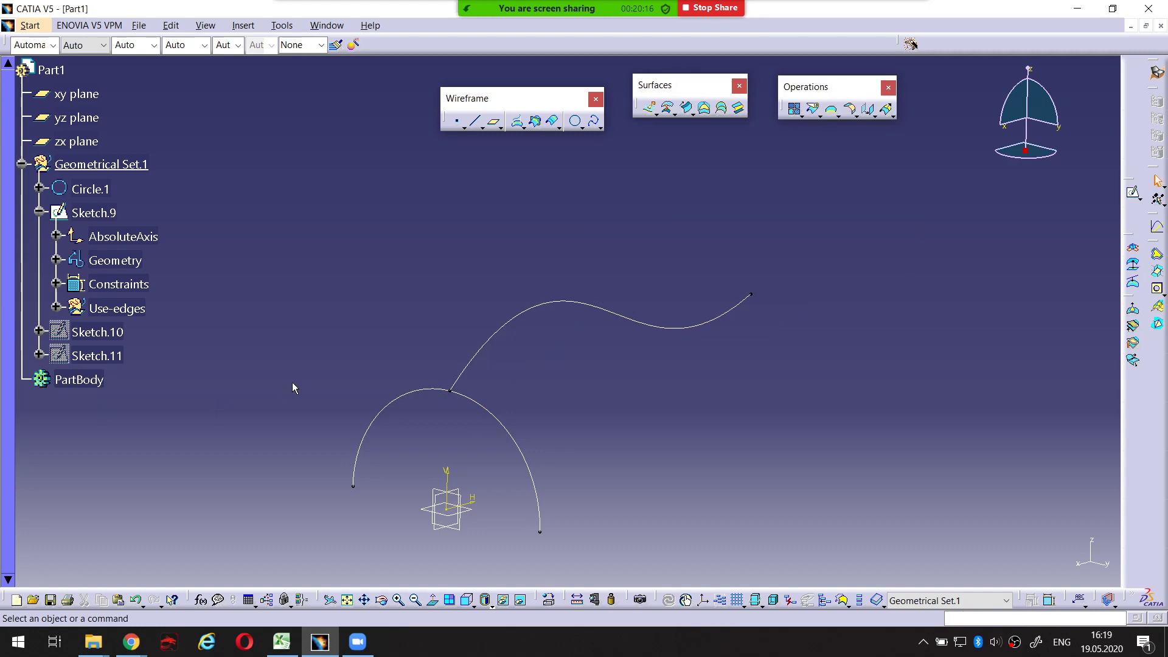
Examine the explicit and line profile types of the swept surface definition, including the guide curve inputs for Two limits
left_click(686, 107)
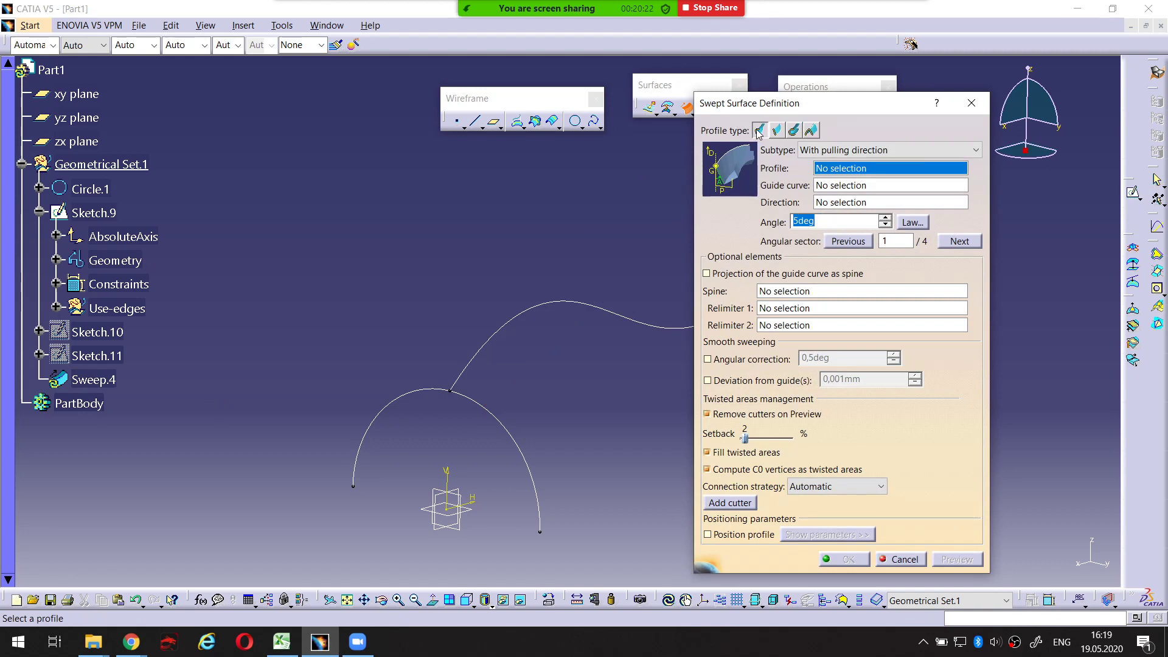
key("ctrl+alt+d")
left_click_drag(760, 122, 758, 138)
key("Escape")
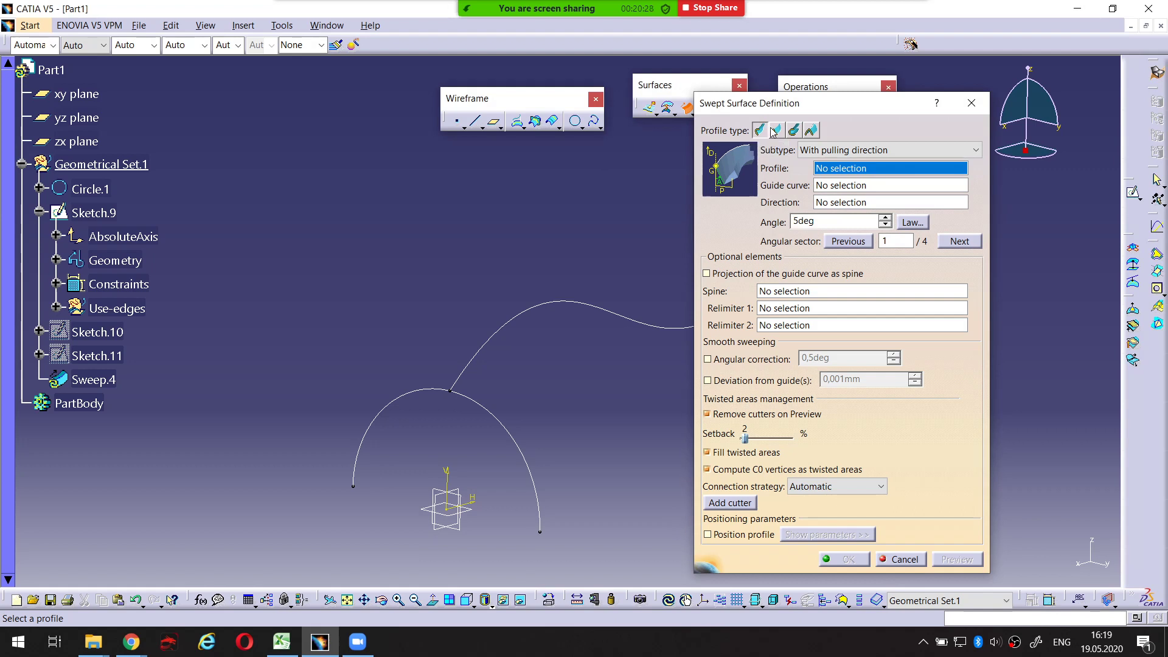
left_click(775, 130)
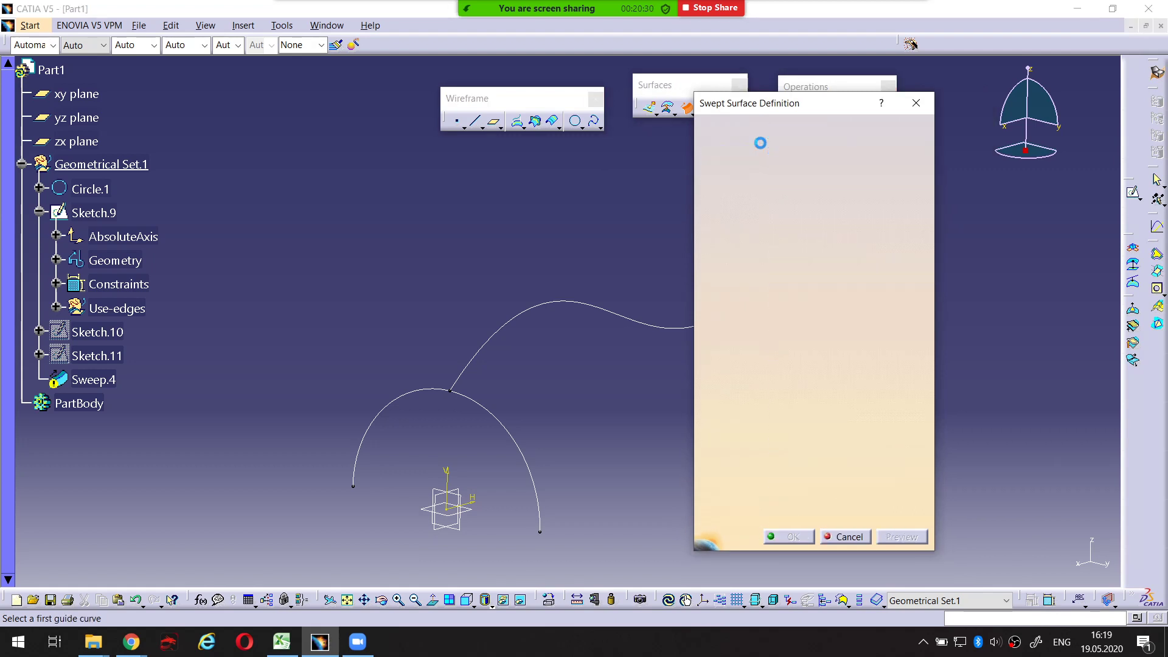
middle_click_drag(621, 204, 541, 192)
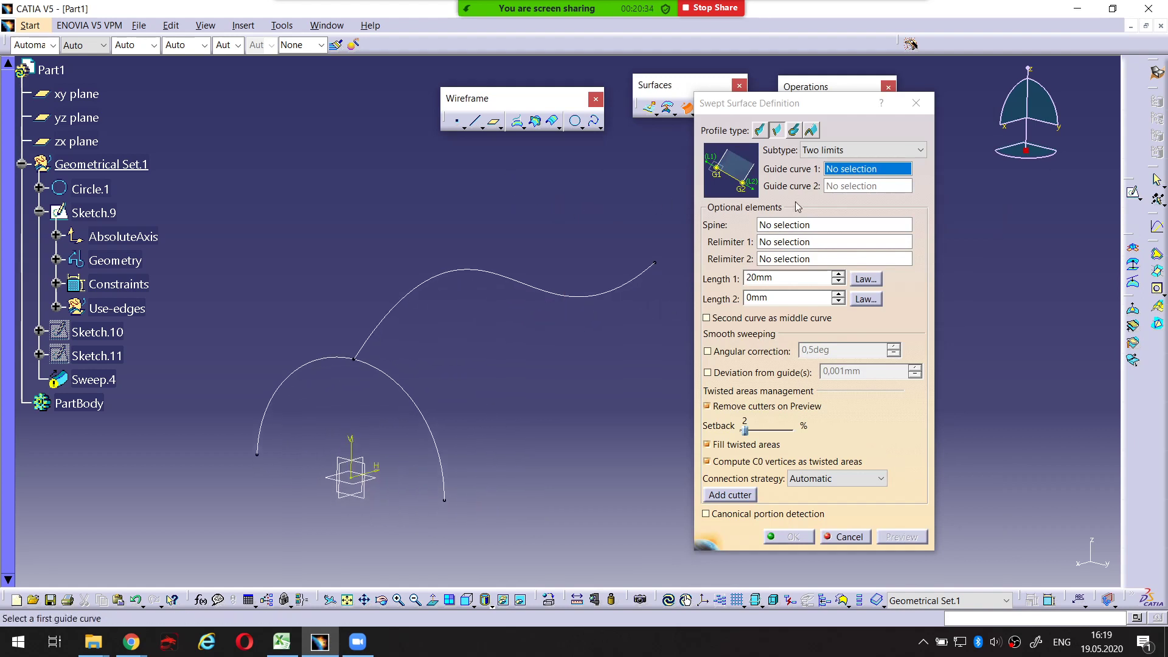
key("ctrl+alt+d")
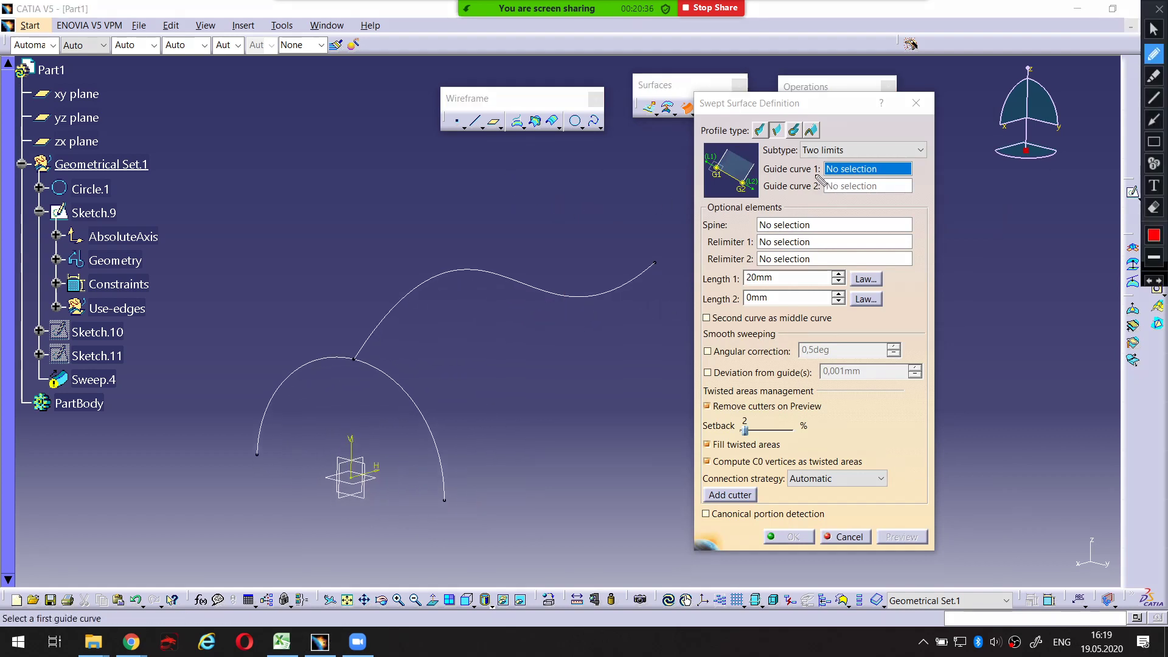
mouse_move(783, 178)
left_mouse_down()
mouse_move(817, 178)
mouse_move(834, 199)
left_mouse_up()
key("ctrl+alt+d")
left_click(845, 538)
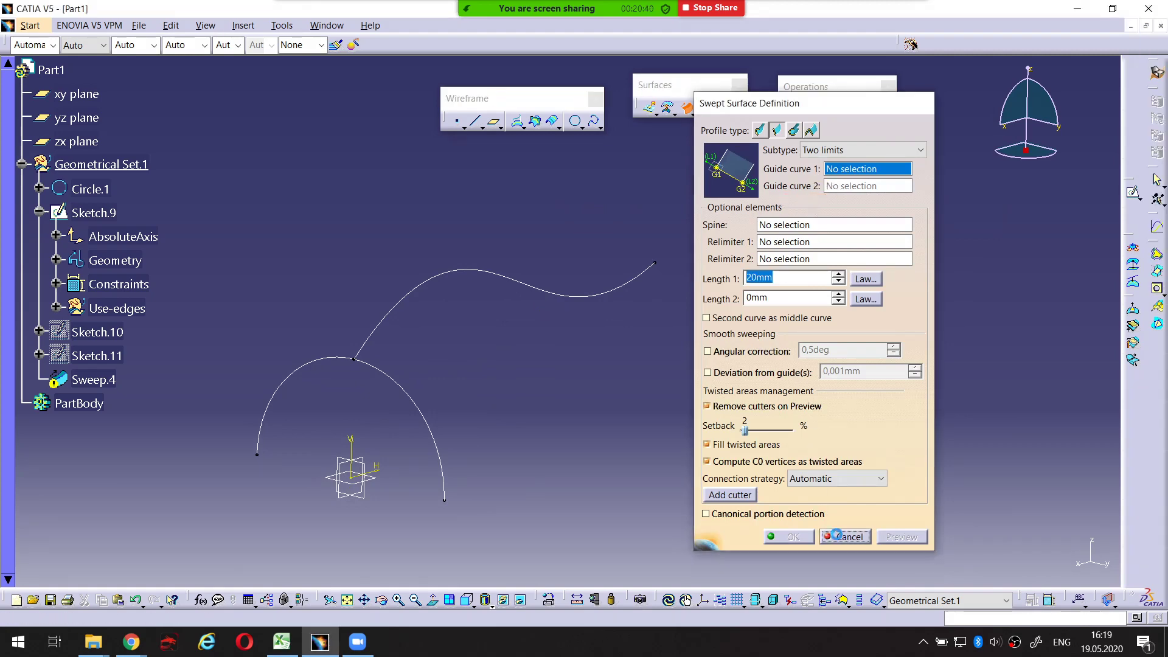
Delete Circle.1, Sketch.9, Sketch.10 and Sketch.11 from Geometrical Set.1
left_click(97, 355)
left_click(94, 213, "ctrl")
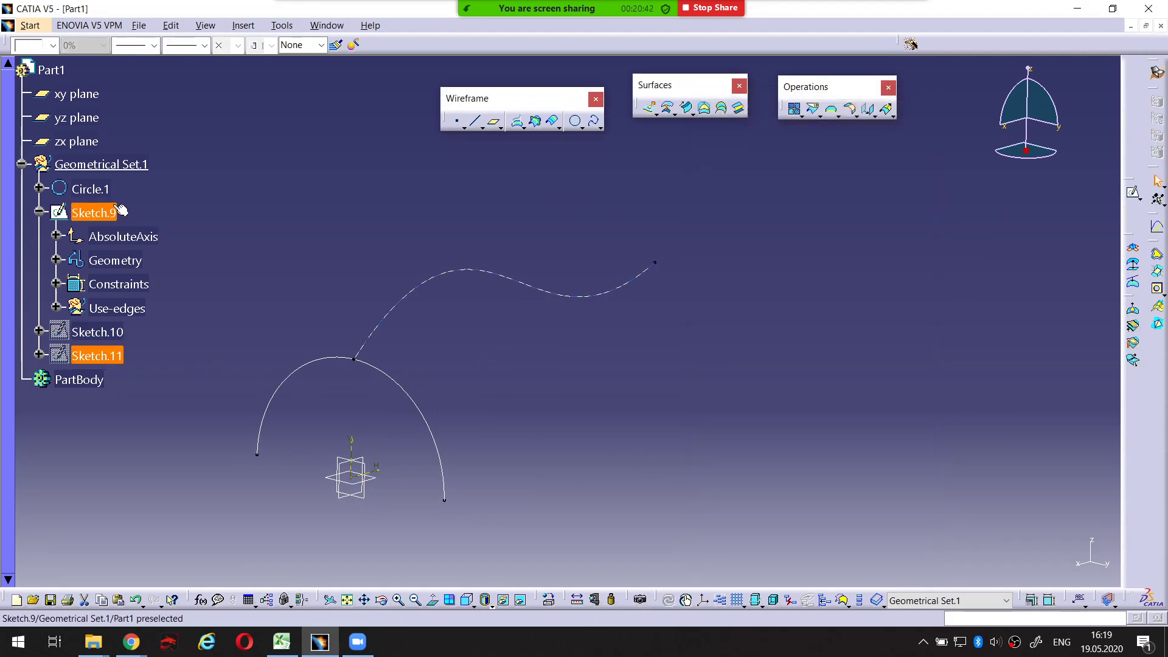
left_click(91, 189, "ctrl")
left_click(97, 333, "ctrl")
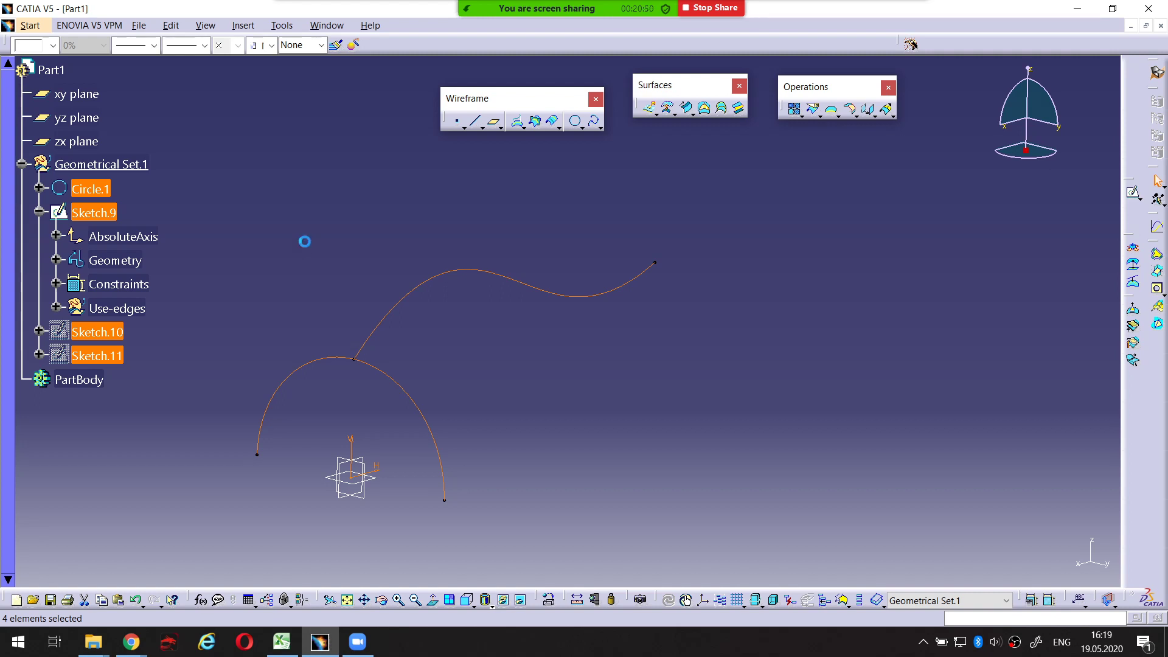
key("Delete")
key("Return")
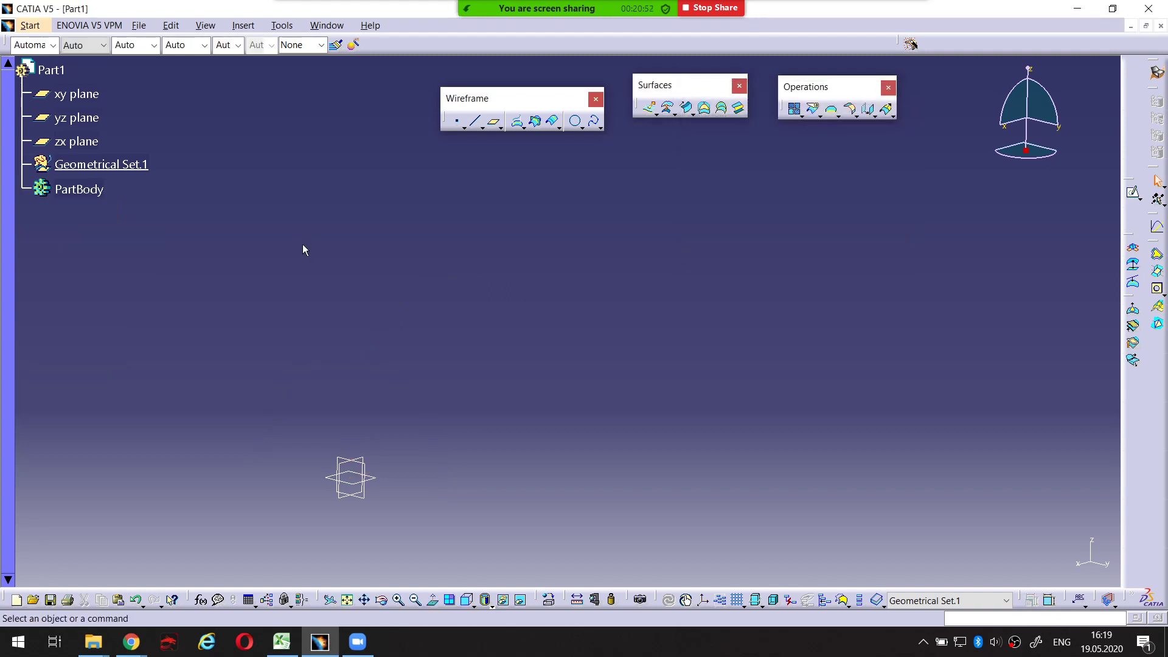
Sketch an open four-point S-shaped spline on the xy plane, on the positive V side of the origin, and exit the sketch
middle_click_drag(372, 301, 494, 210)
middle_click_drag(472, 295, 527, 345)
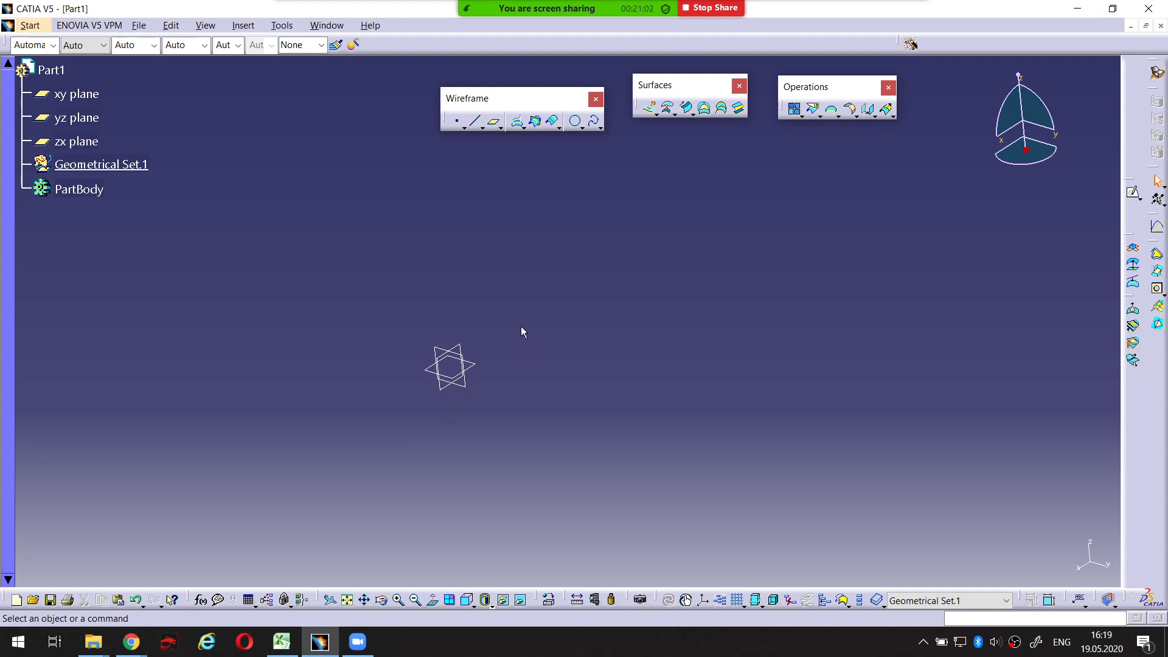
left_click(1137, 198)
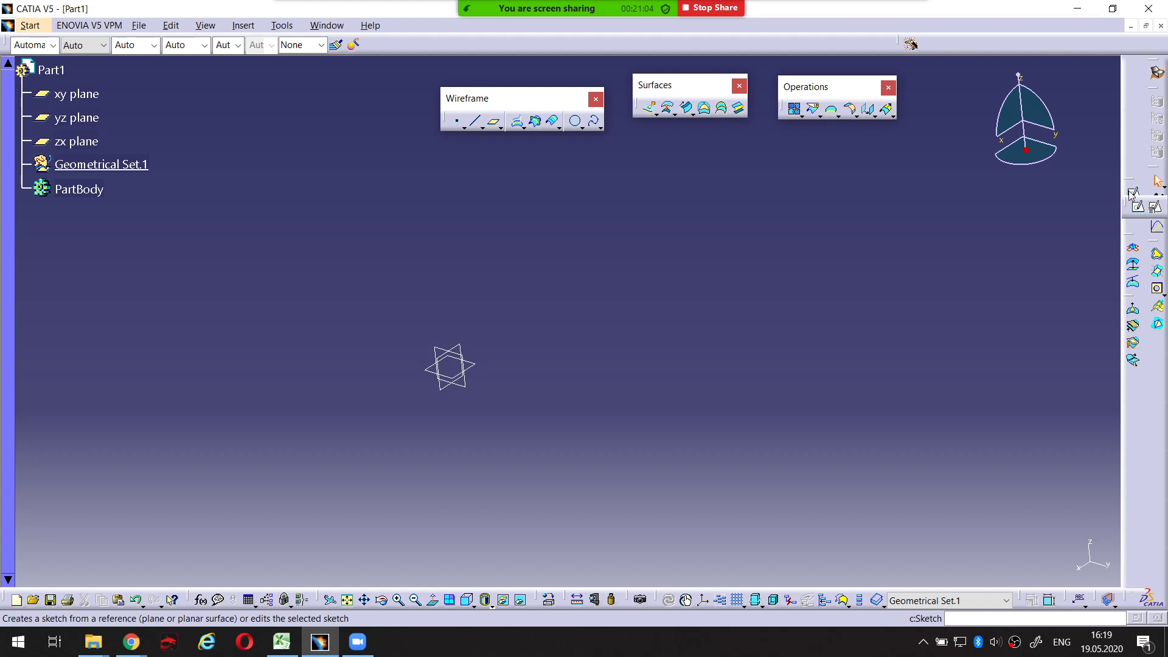
left_click(1131, 190)
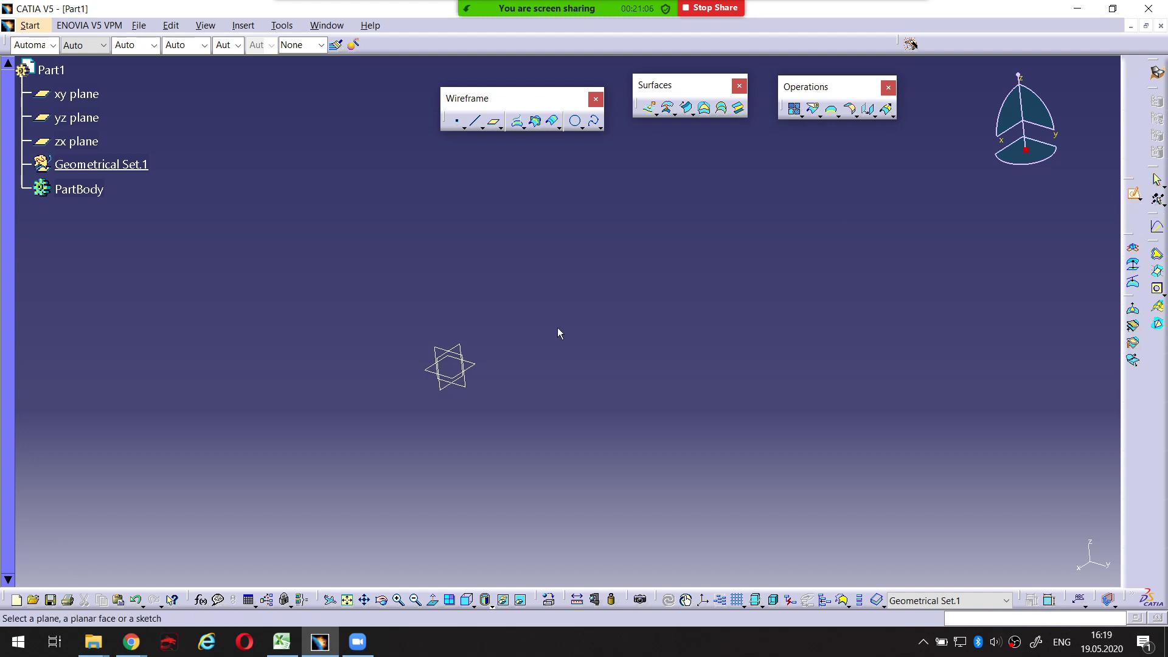
left_click(477, 367)
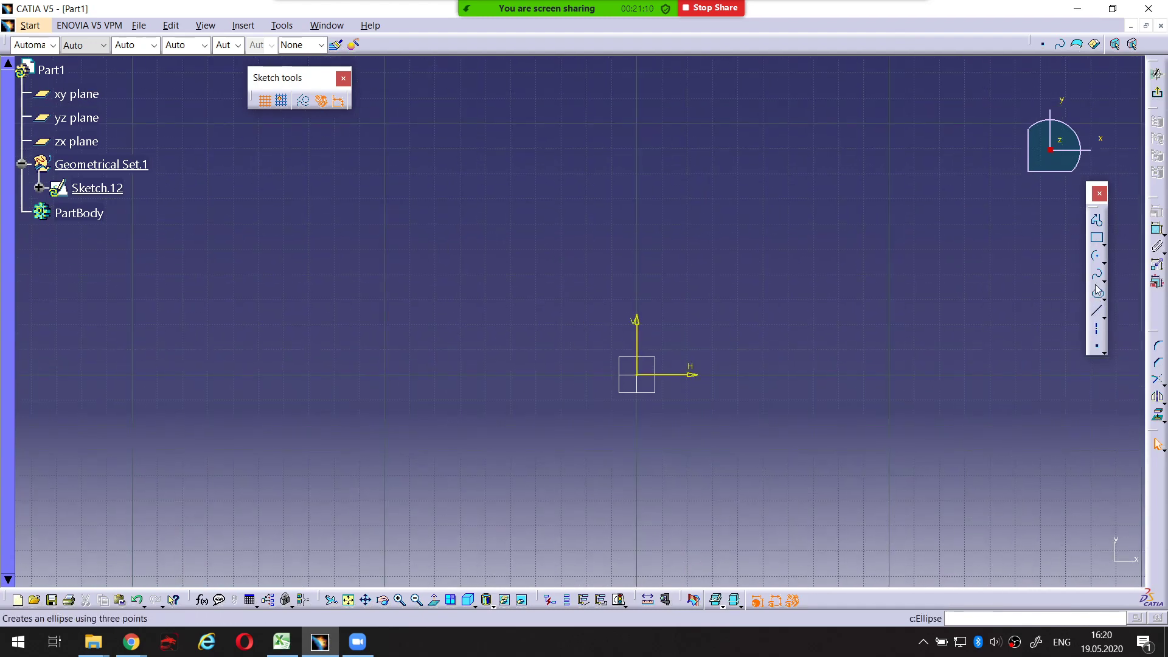
left_click(1097, 274)
left_click(958, 254)
left_click(798, 196)
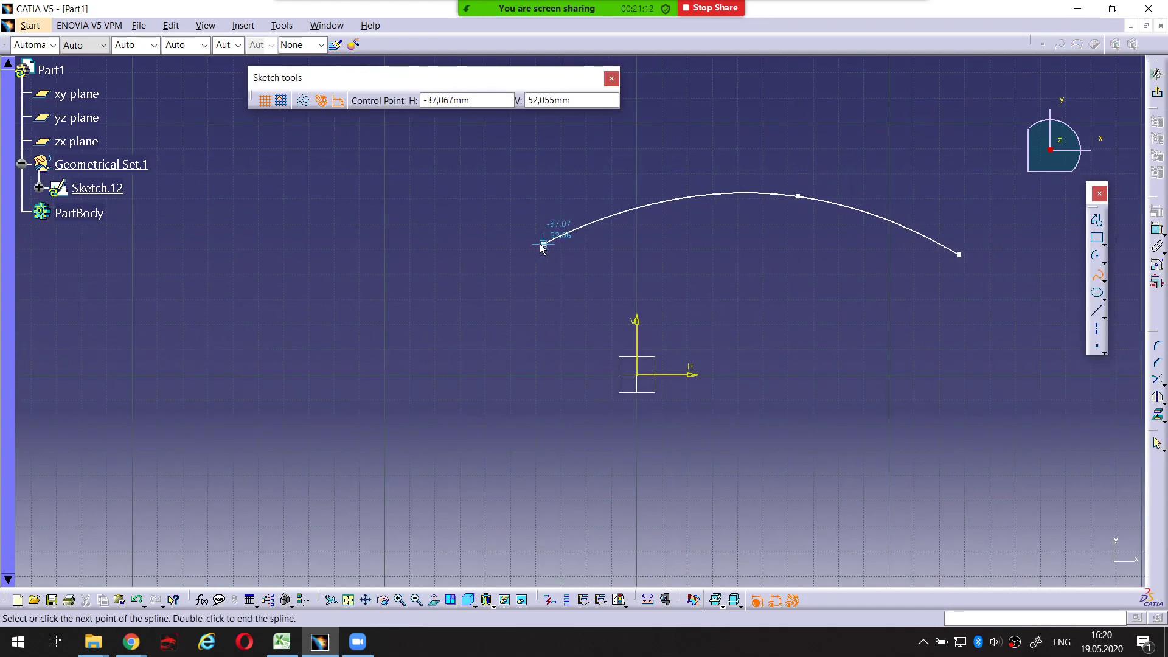
left_click(534, 244)
double_click(402, 187)
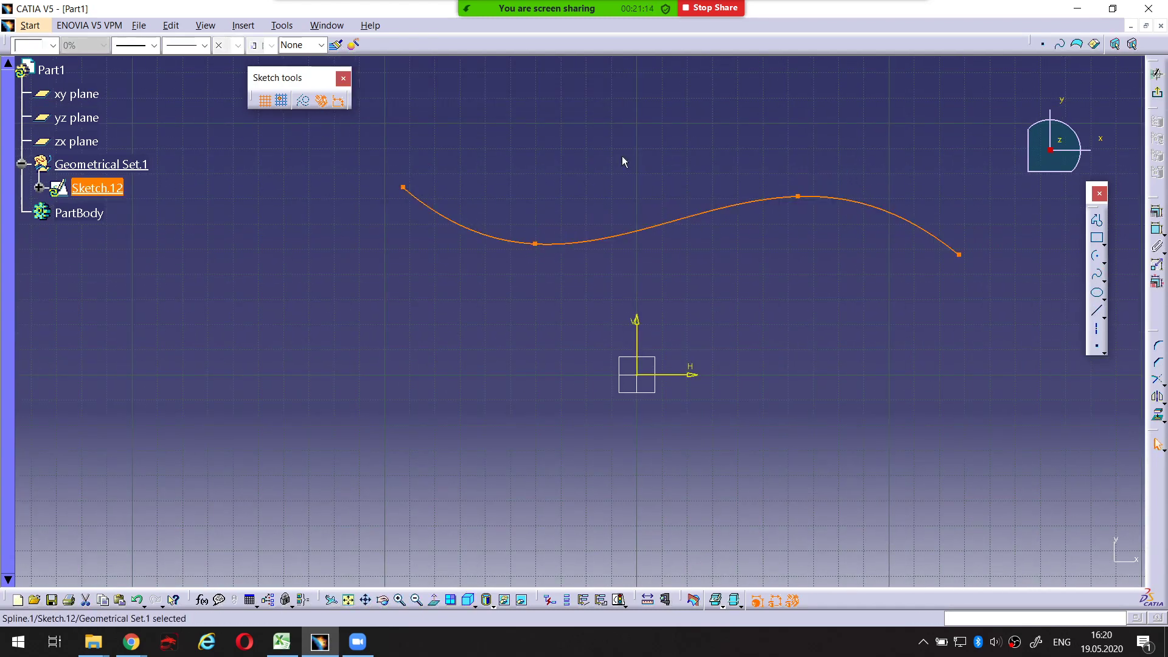
left_click(1157, 73)
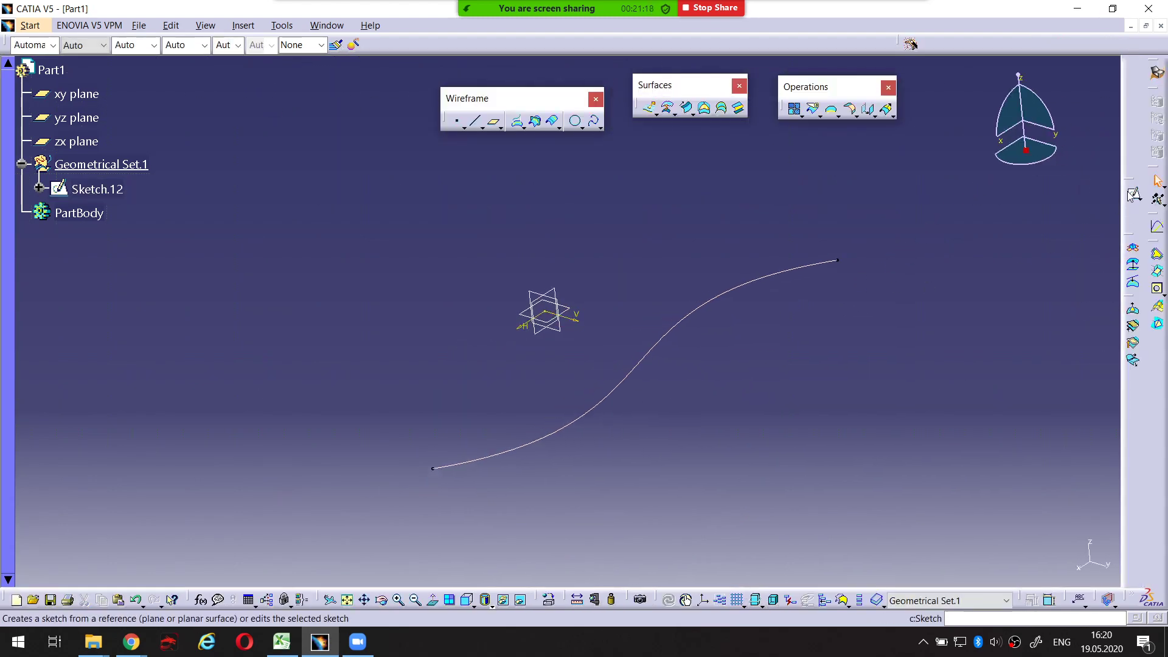
Create a second sketch on the xy plane with a shallow four-point spline on the negative V side of the origin
left_click(1132, 194)
left_click(572, 313)
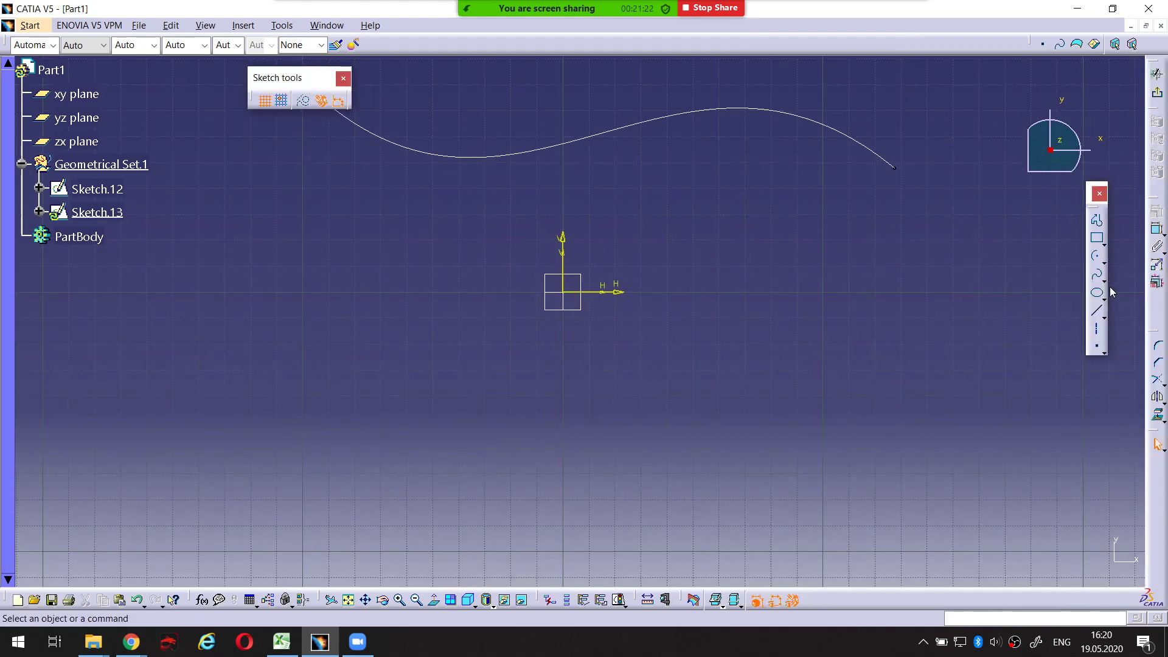
left_click(1098, 277)
left_click(899, 353)
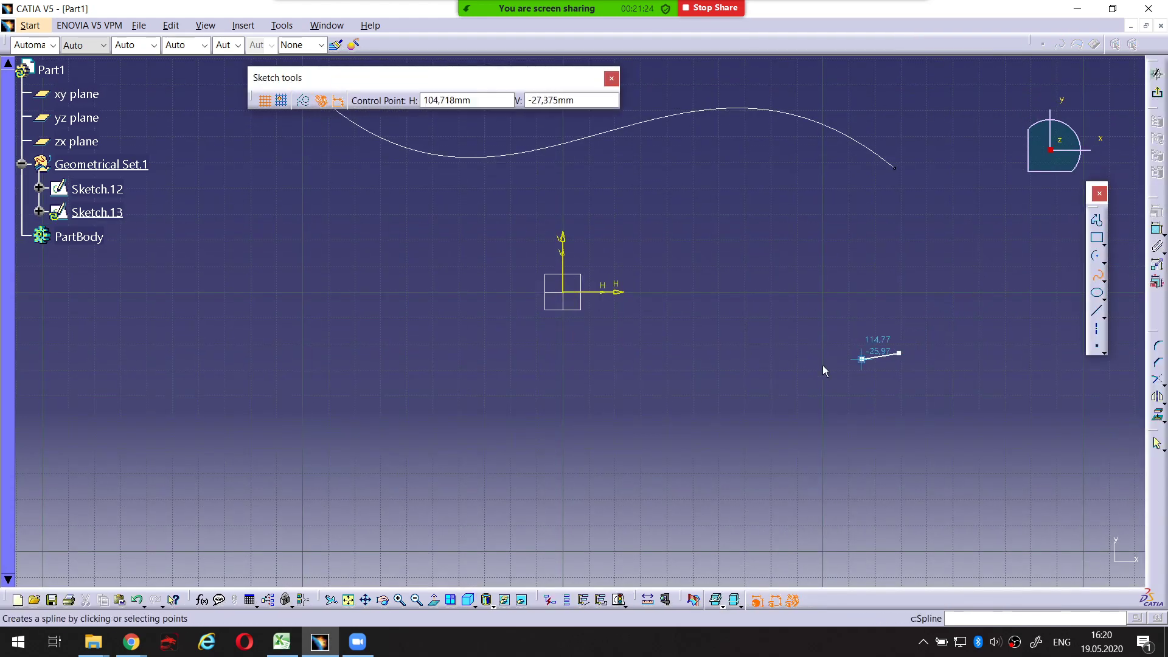
left_click(703, 395)
left_click(475, 384)
double_click(249, 384)
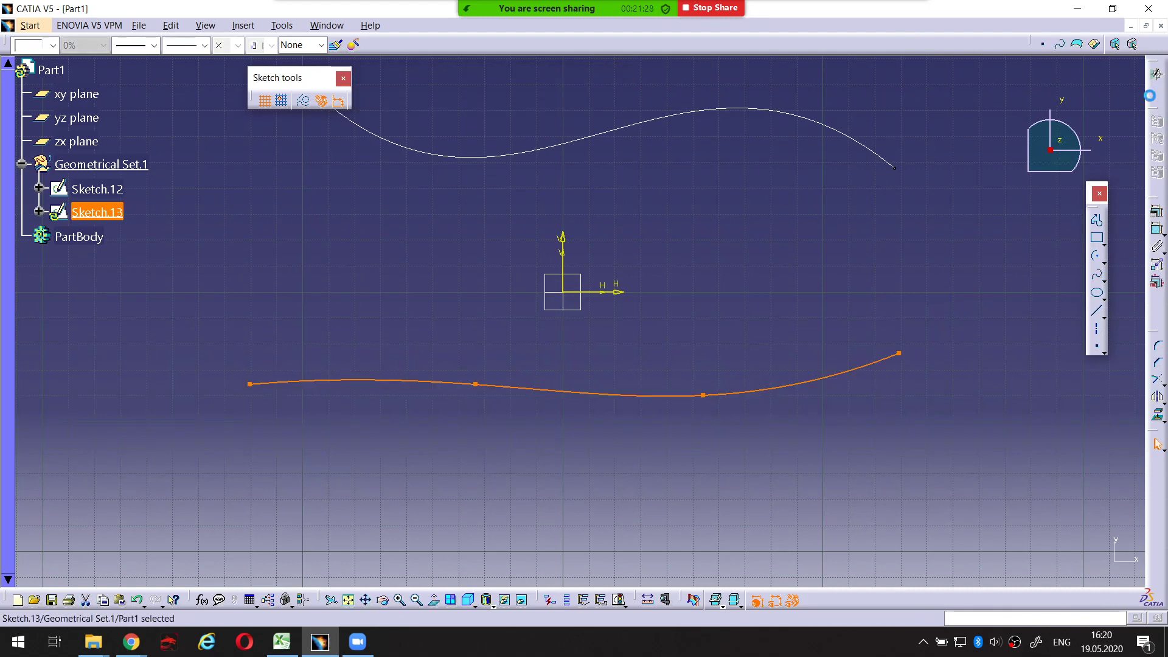
left_click(1157, 73)
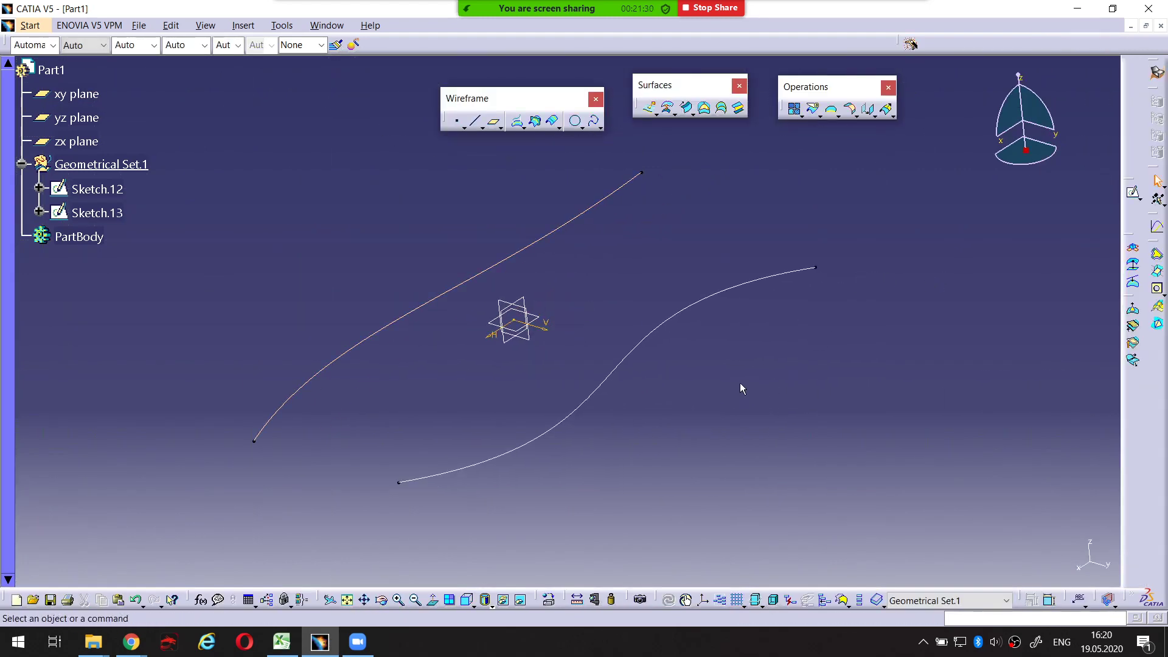
Try to create a line-profile swept surface with the Two limits subtype, using Sketch.12 and Sketch.13 as guide curves
left_click(687, 109)
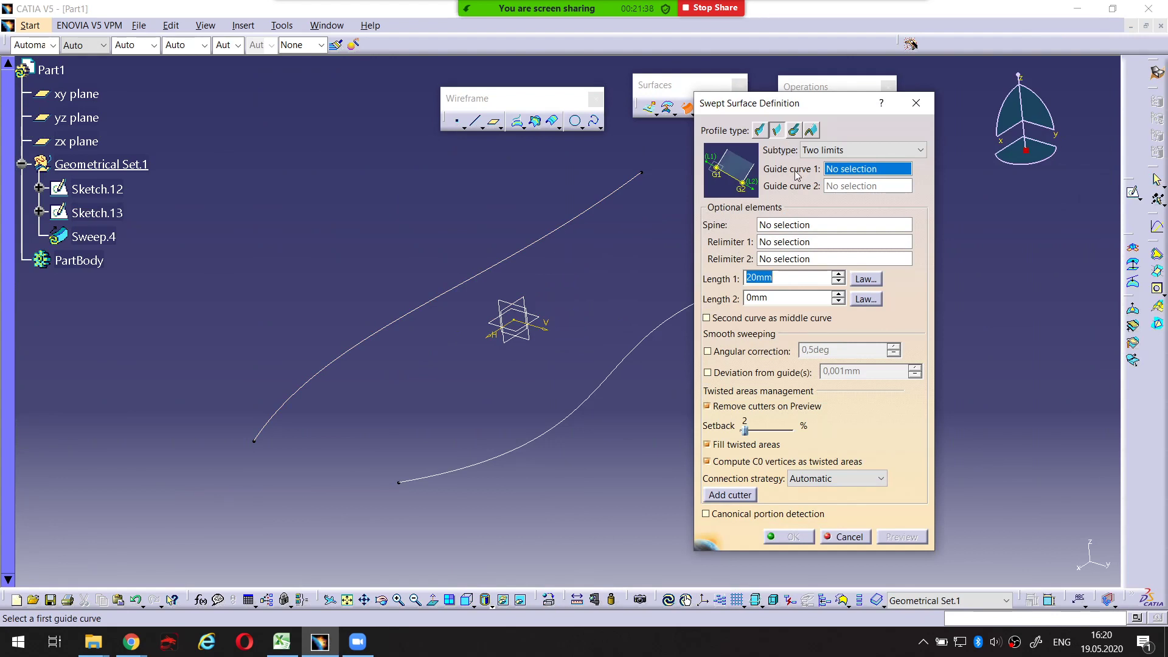
middle_click_drag(610, 335, 537, 328)
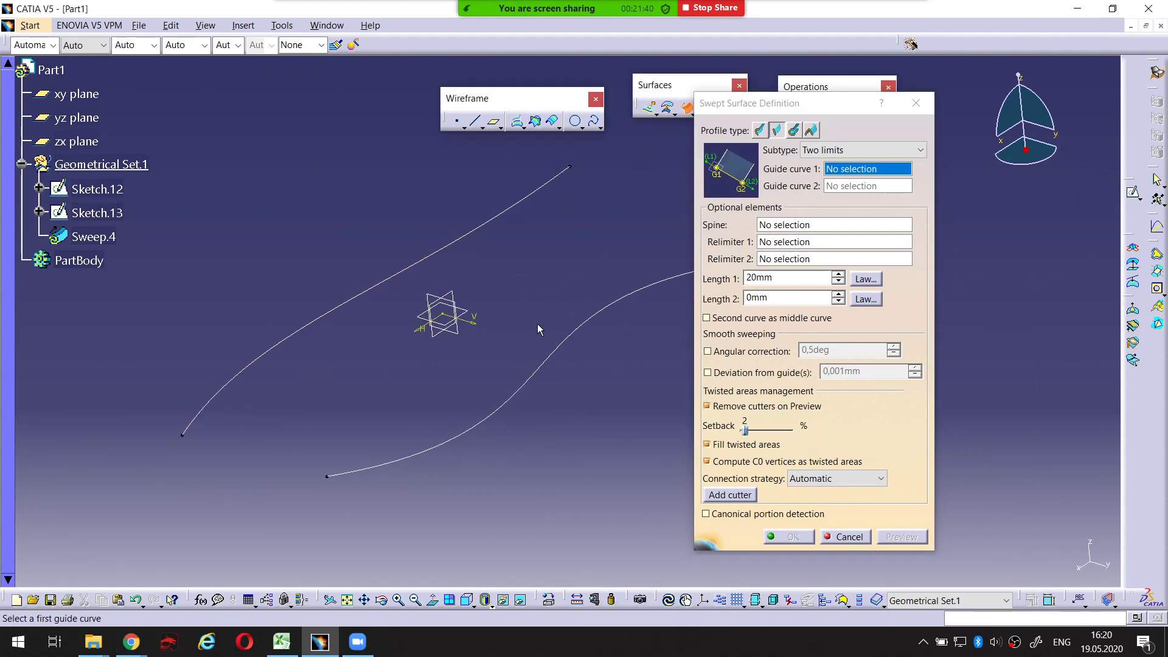
left_click(554, 355)
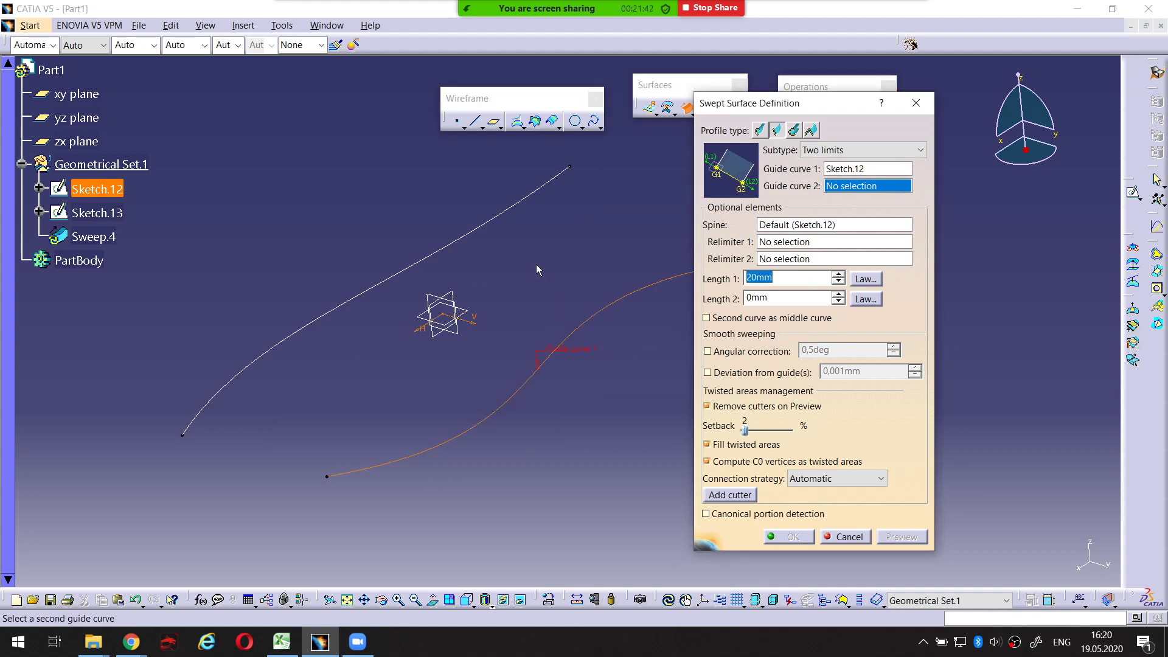
left_click(521, 199)
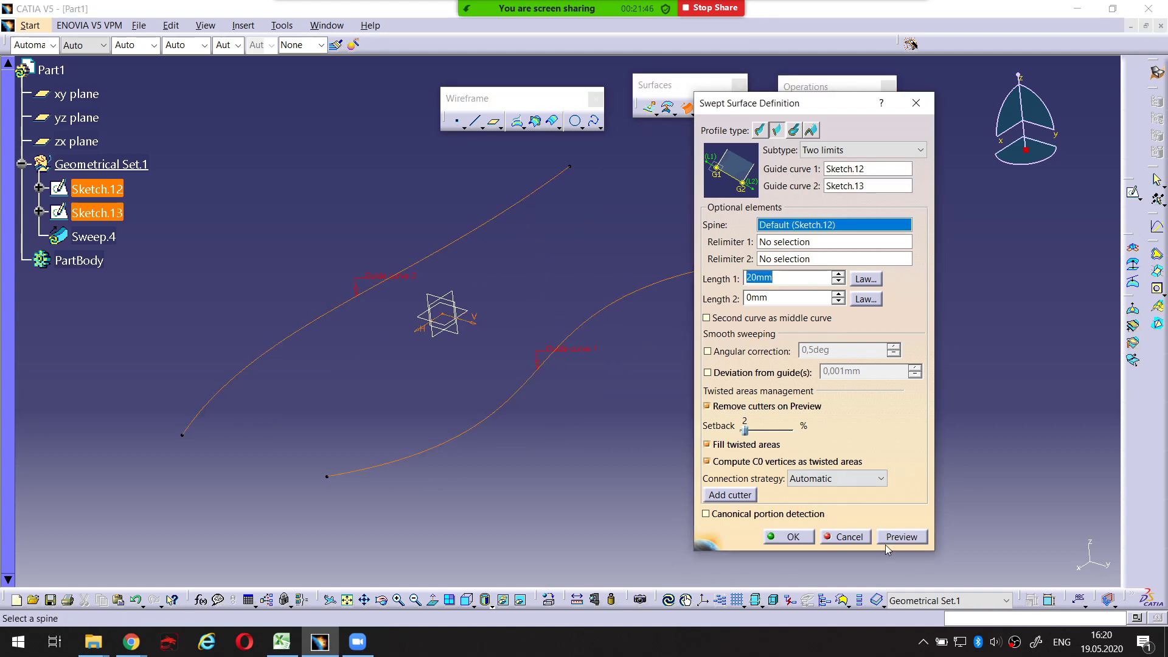
left_click(909, 537)
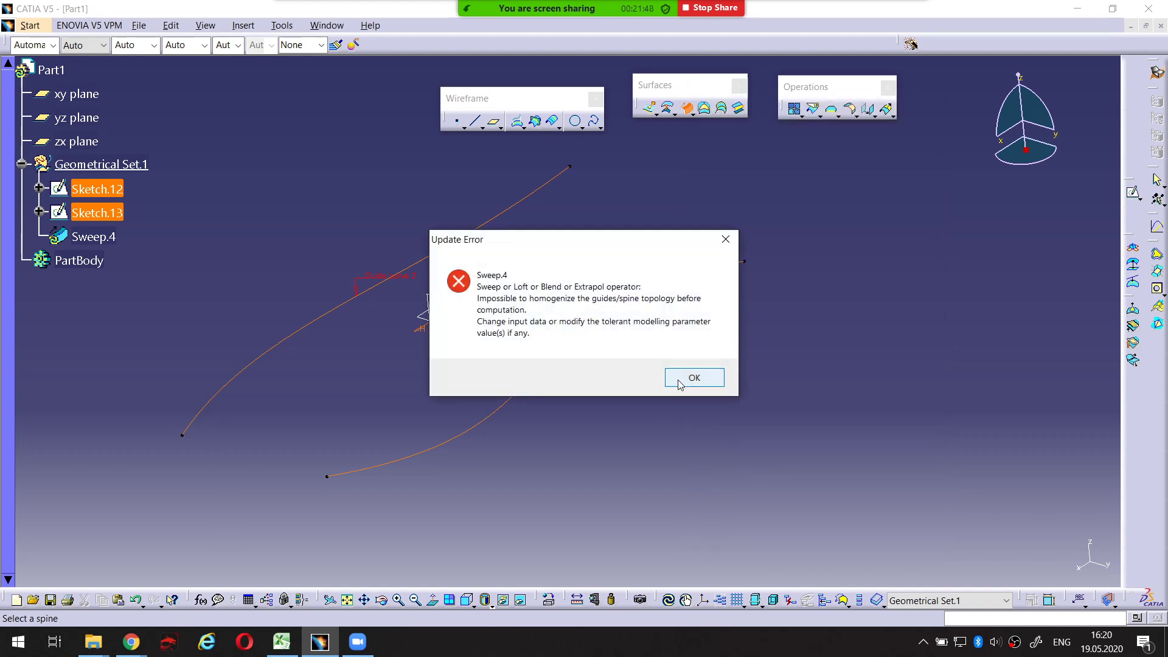
left_click(678, 380)
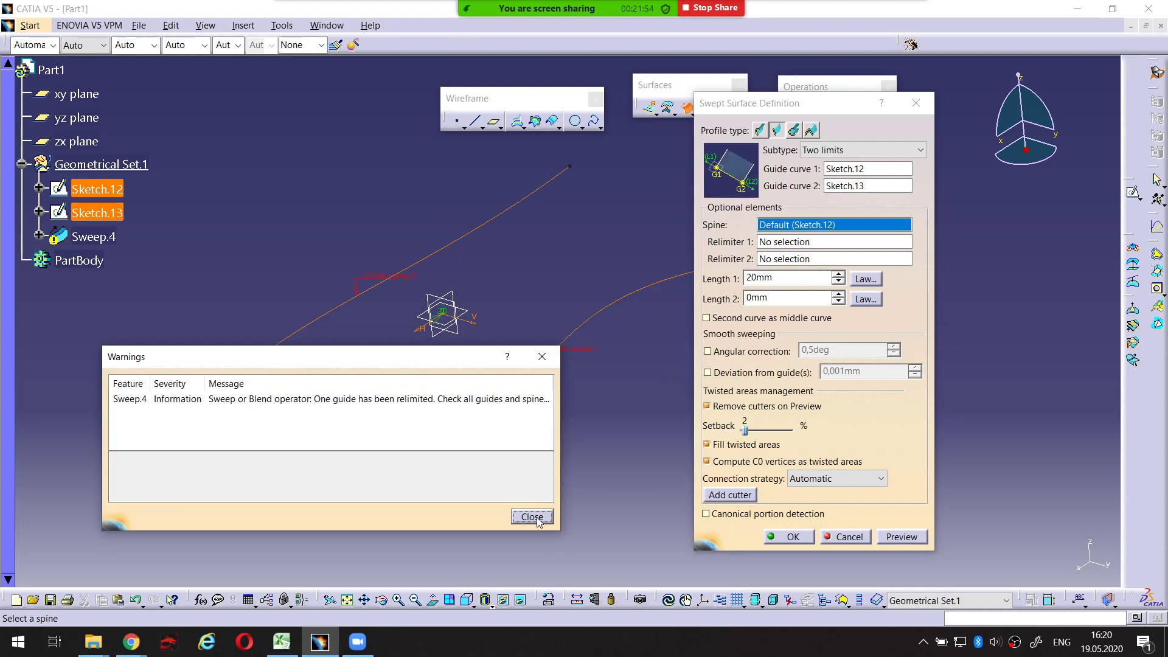
left_click(532, 517)
middle_click_drag(531, 454, 514, 358)
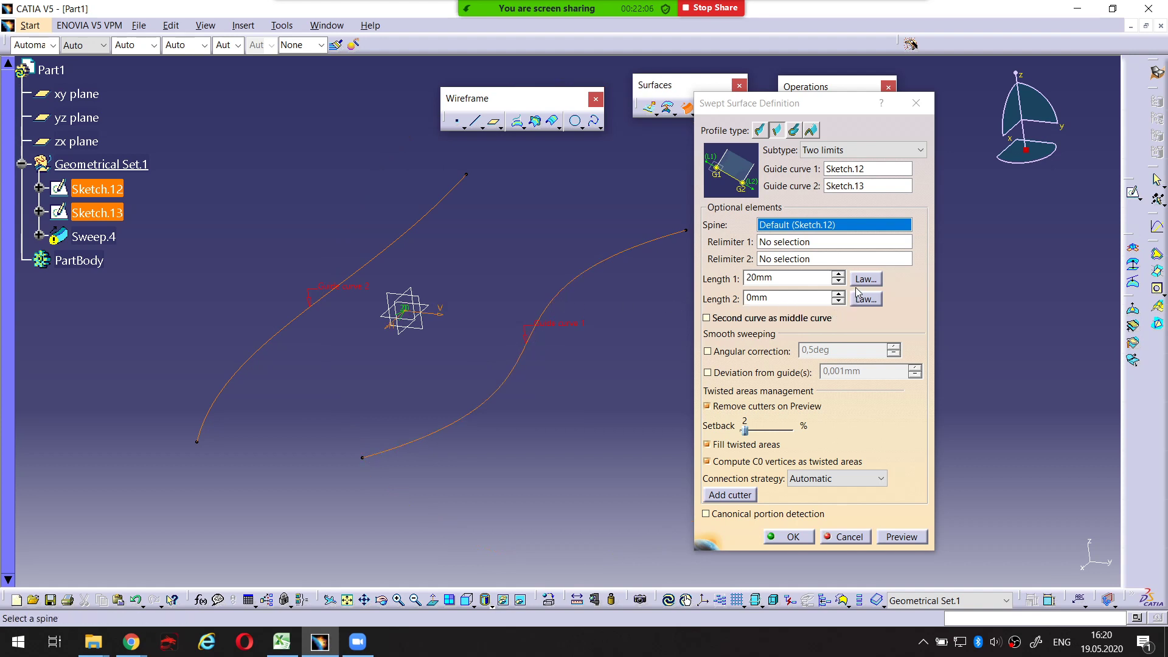
double_click(804, 296)
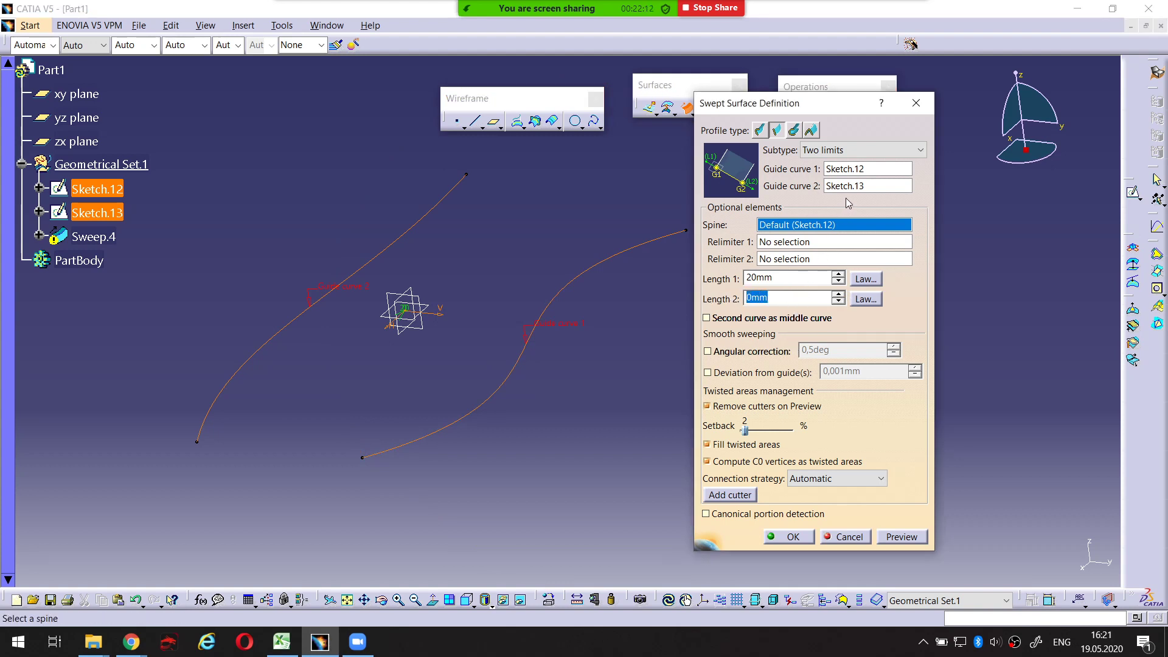
left_click(841, 537)
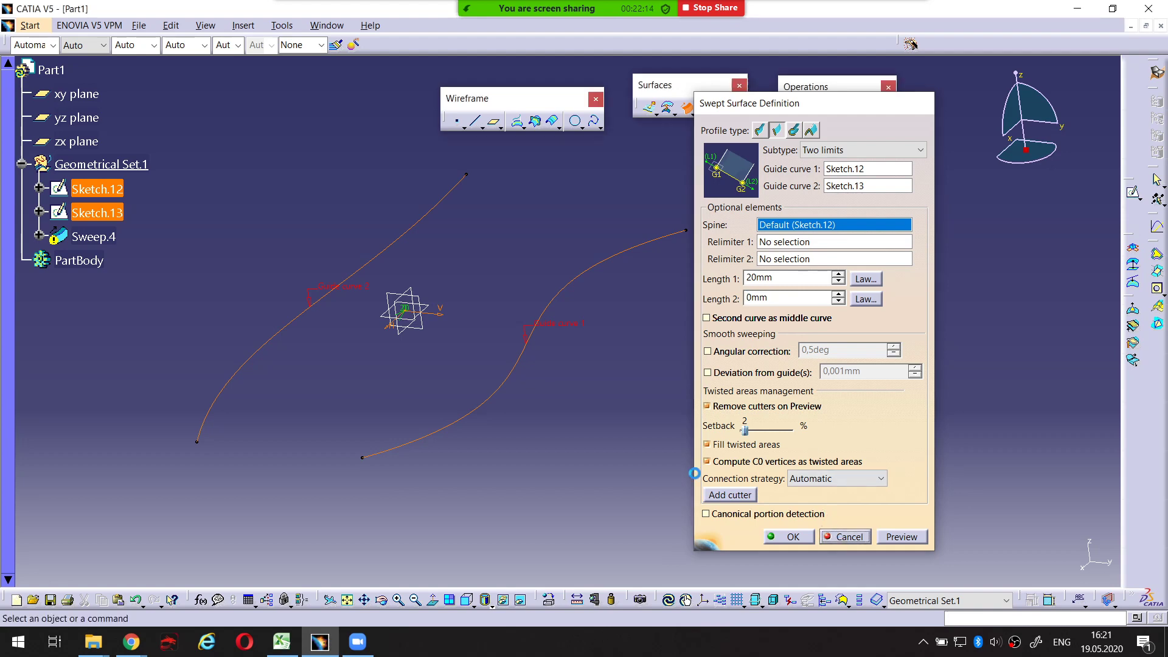
Replace the spline in Sketch.12 with a single, slightly sloping straight line across nearly the same width
double_click(531, 329)
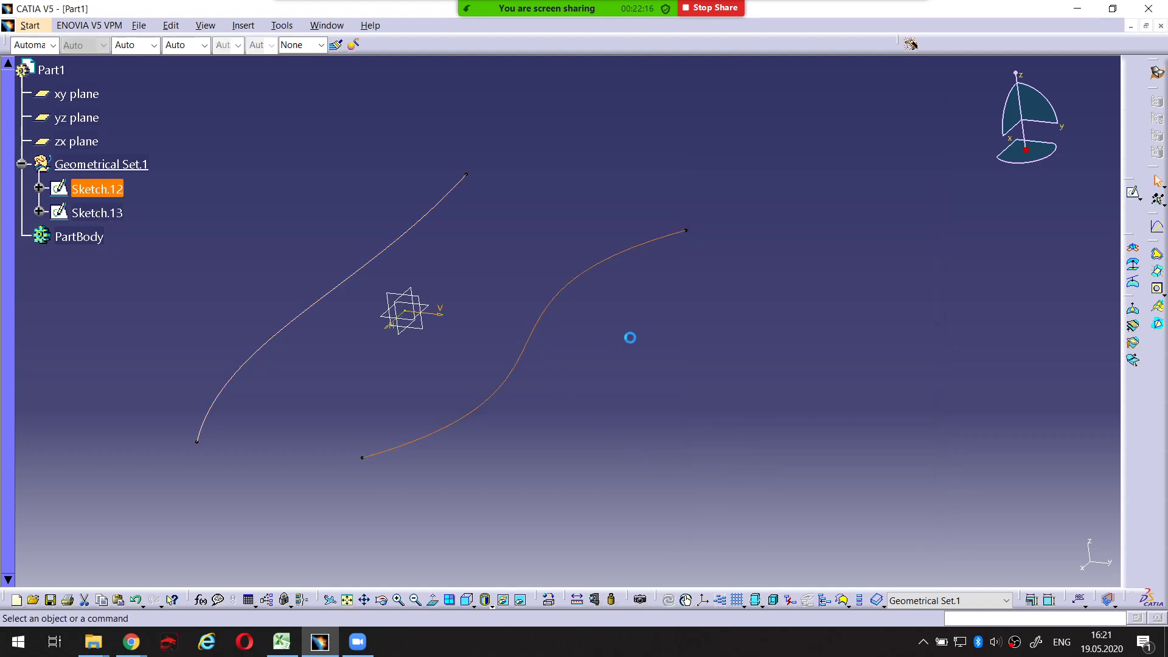
left_click(646, 250)
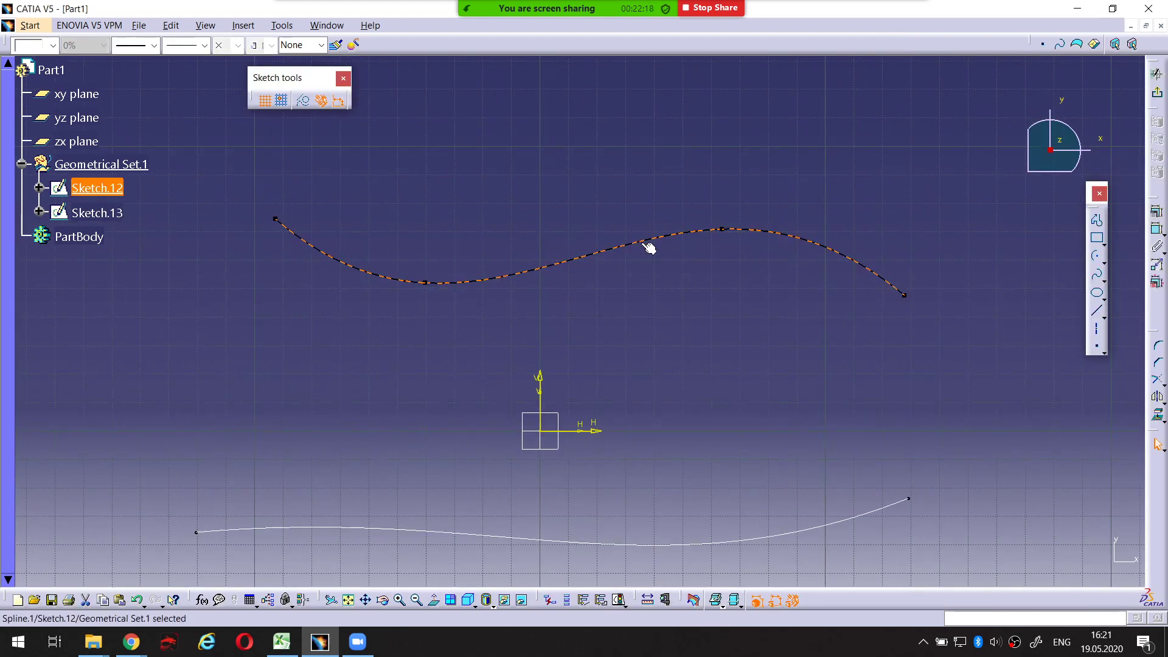
key("Delete")
left_click(1095, 222)
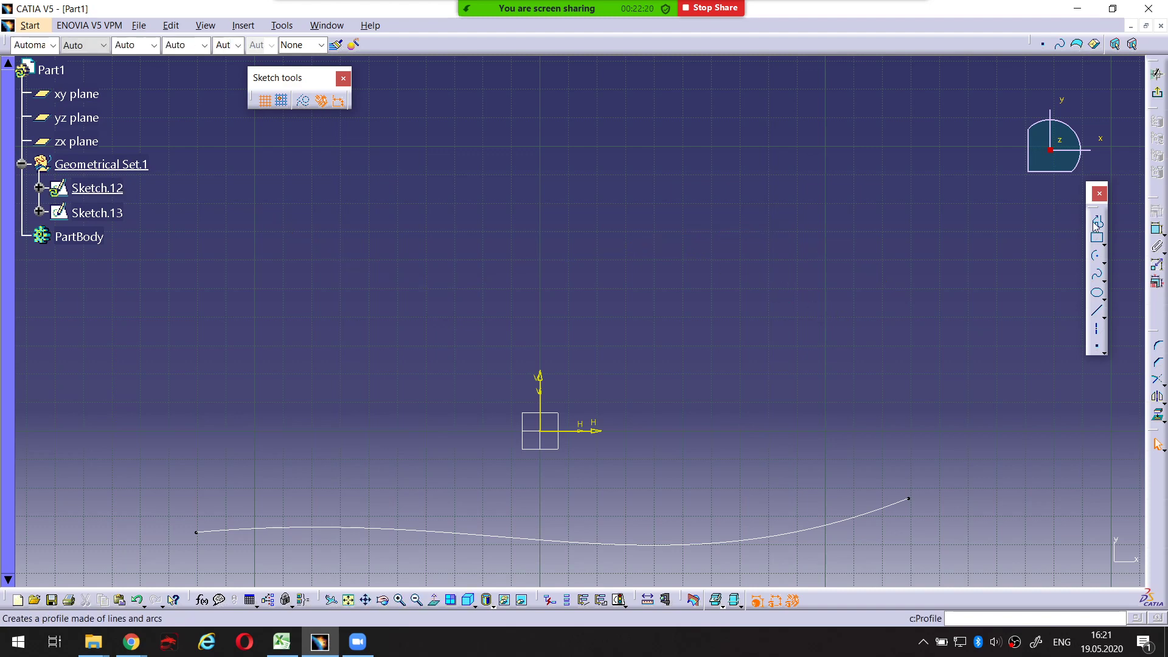
left_click(901, 295)
double_click(284, 256)
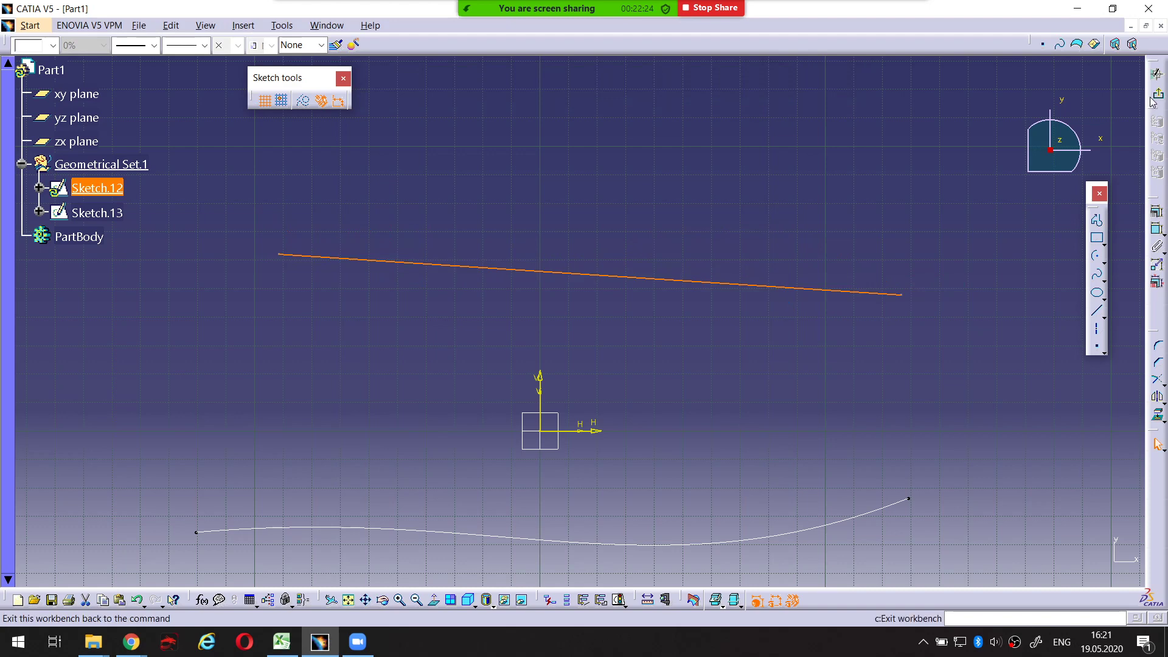
left_click(1157, 73)
Replace the spline in Sketch.13 with a single, slightly sloping straight line on the negative V side of the origin, and exit the sketch
double_click(480, 209)
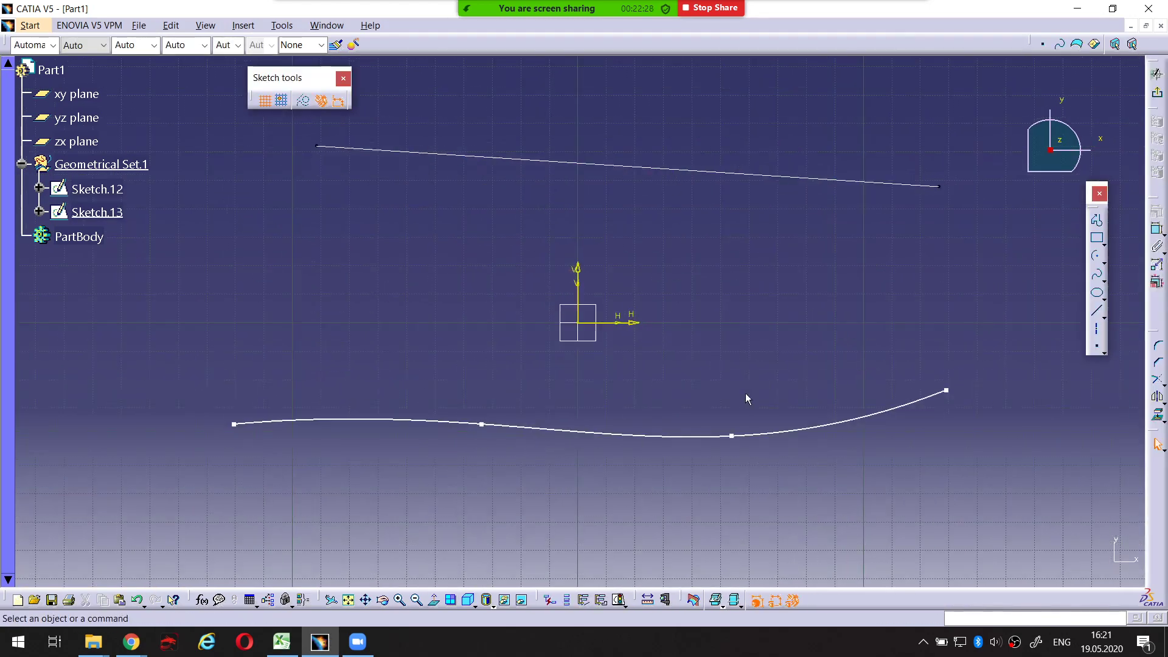
left_click(760, 433)
key("Delete")
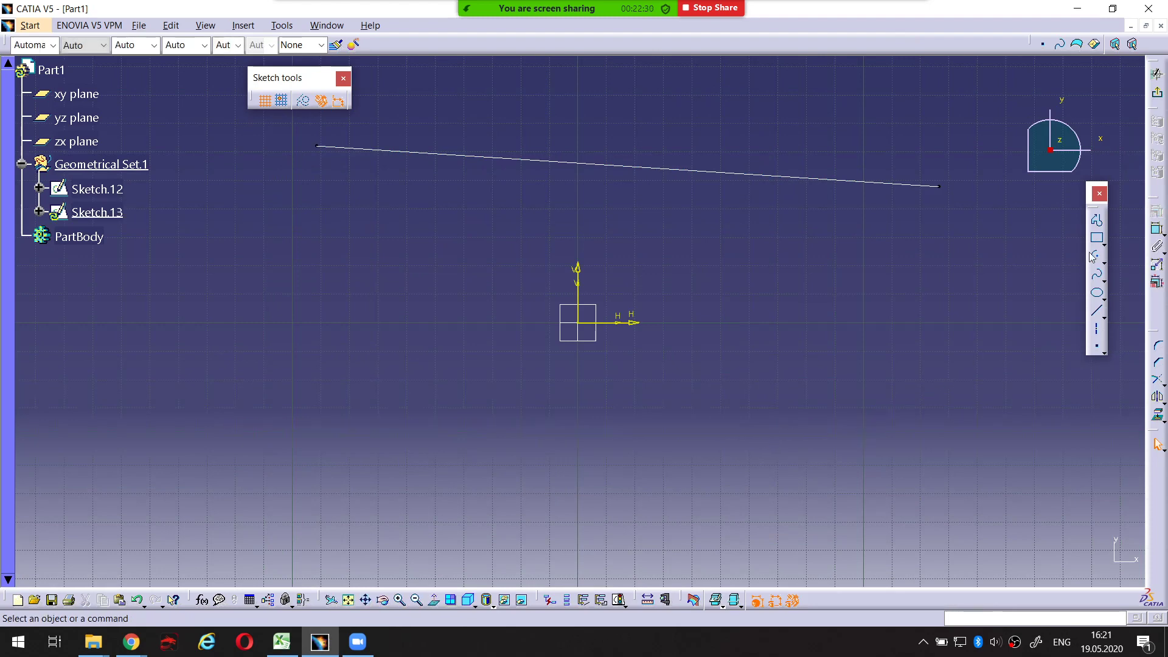
left_click(1097, 220)
left_click(918, 456)
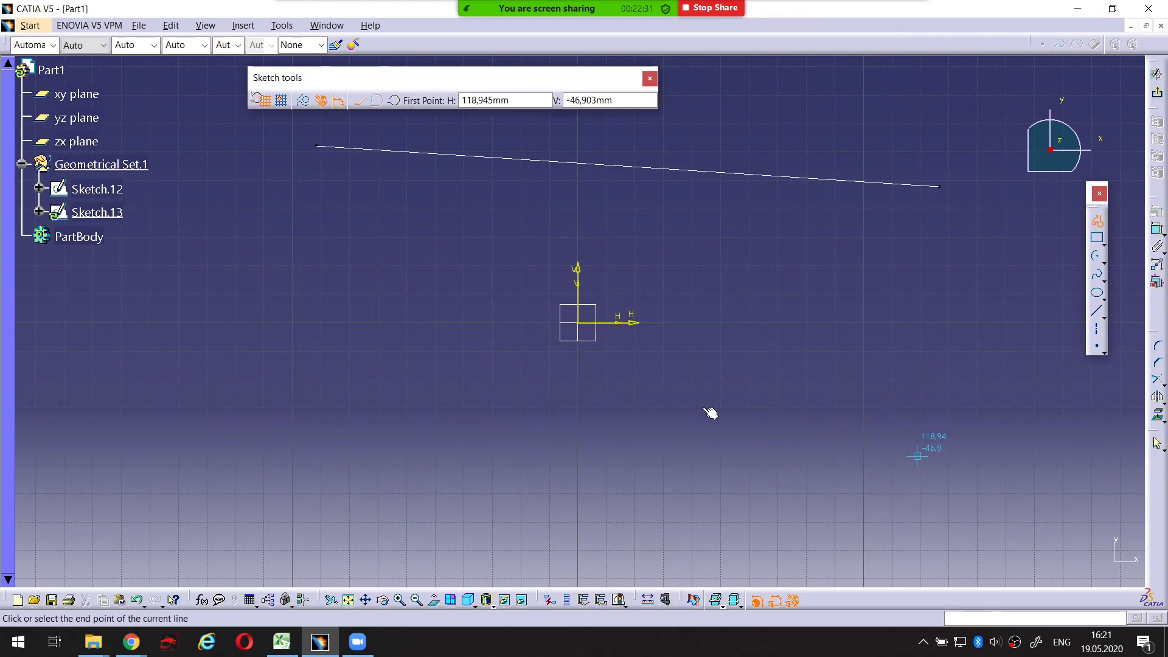
double_click(239, 430)
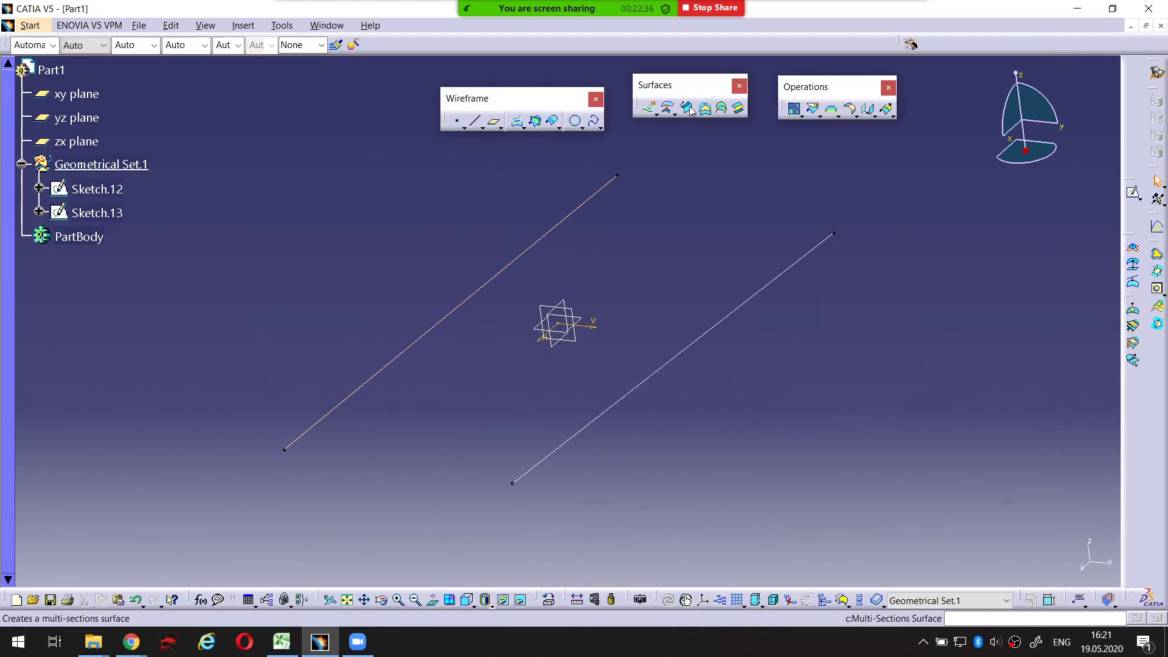
Preview a line-profile swept surface with the Two limits subtype, using Sketch.12 and Sketch.13 as guide curves and a 20 mm Length 1
left_click(688, 108)
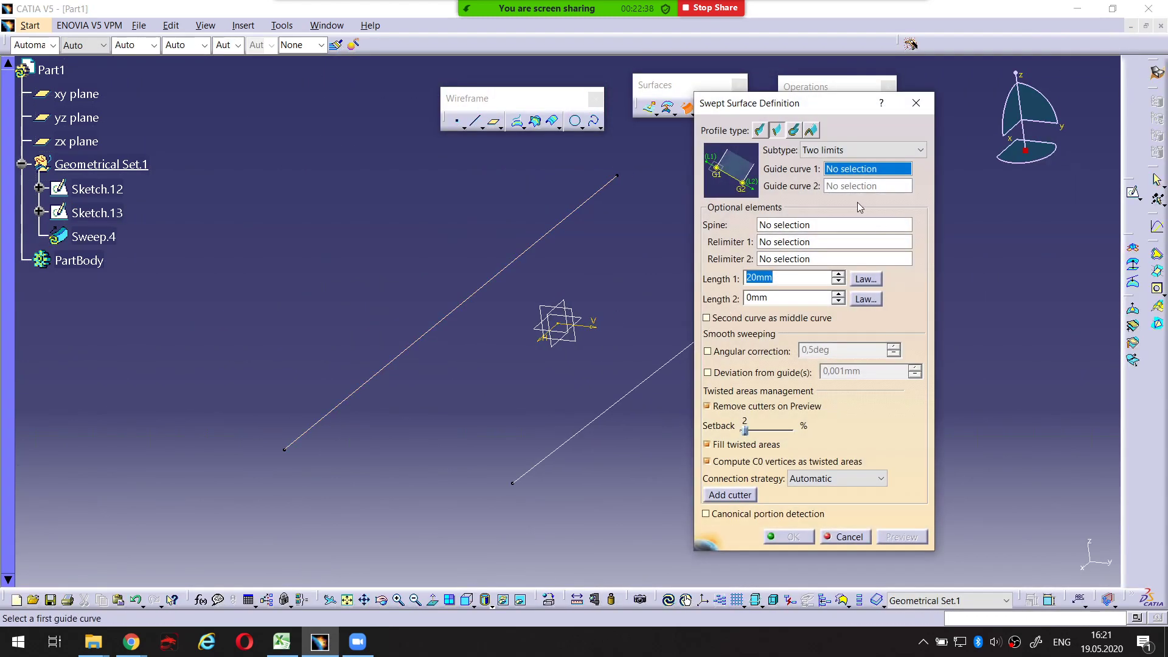
middle_click_drag(646, 290, 582, 272)
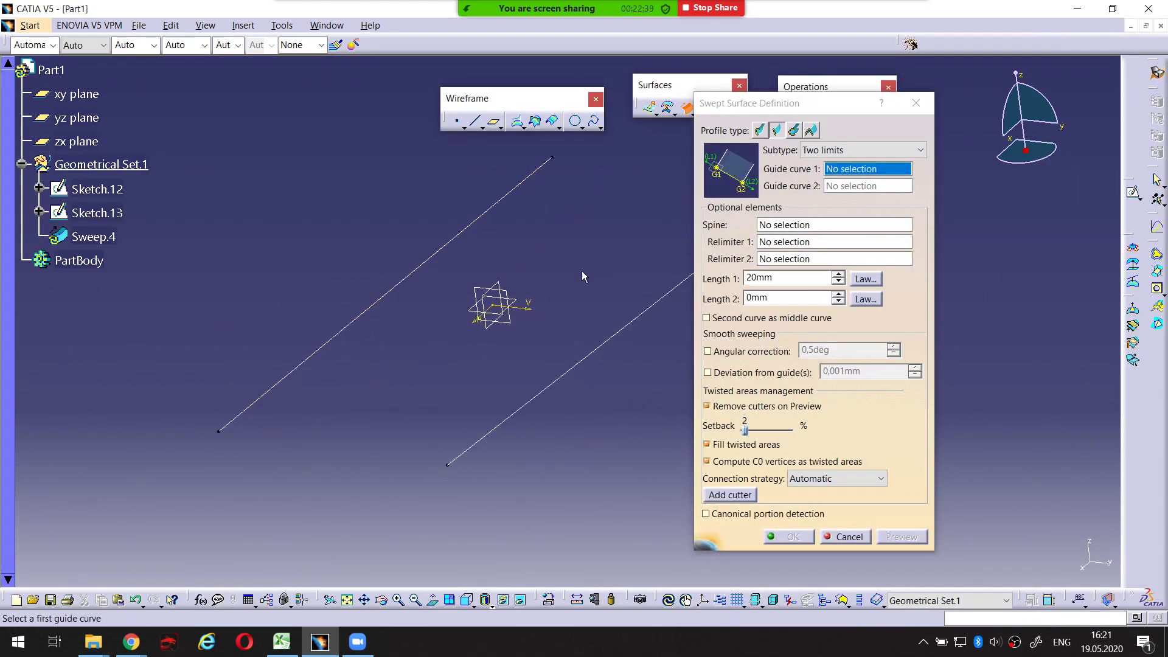
left_click(609, 339)
left_click(424, 263)
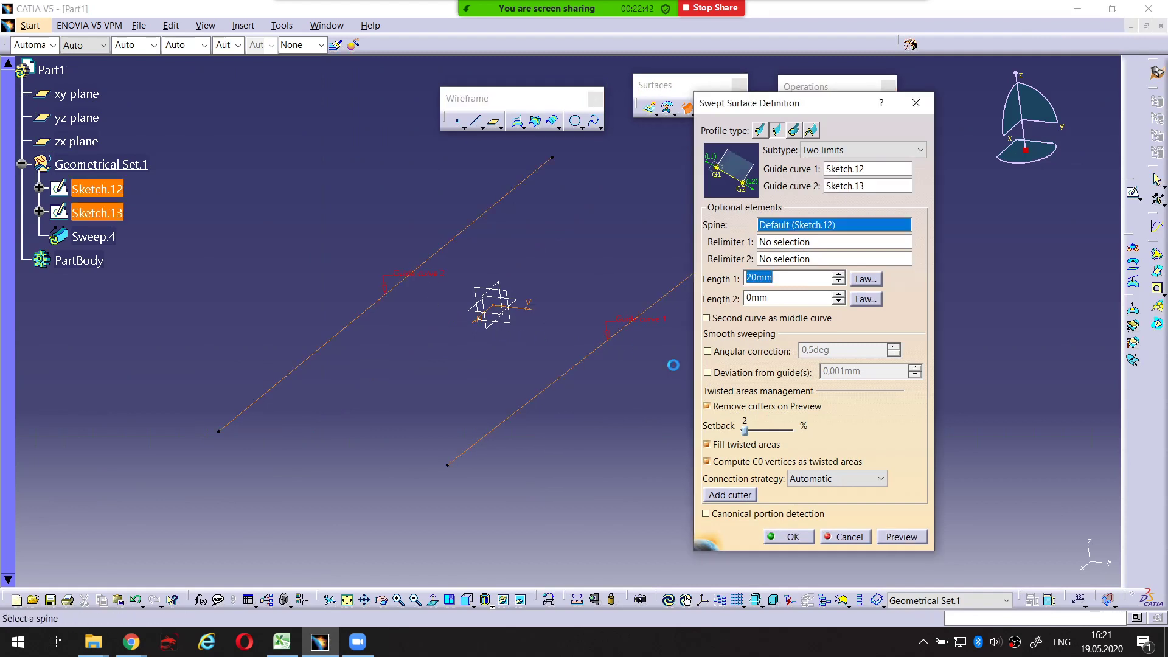
left_click(899, 538)
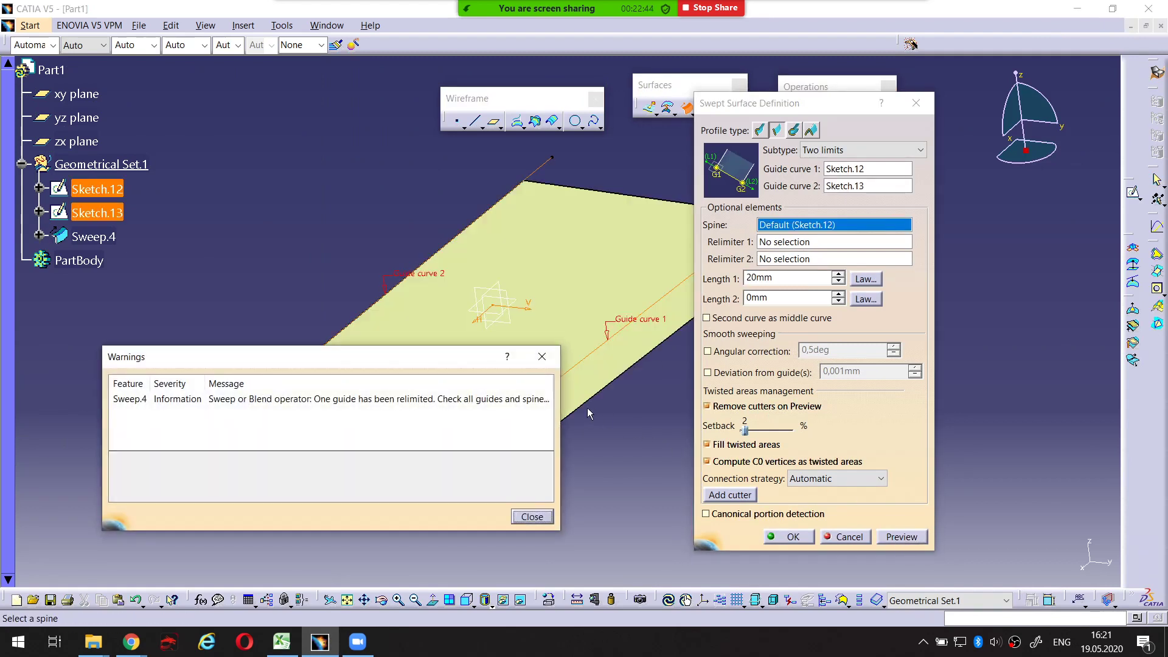
left_click(539, 517)
middle_click_drag(557, 404, 513, 357)
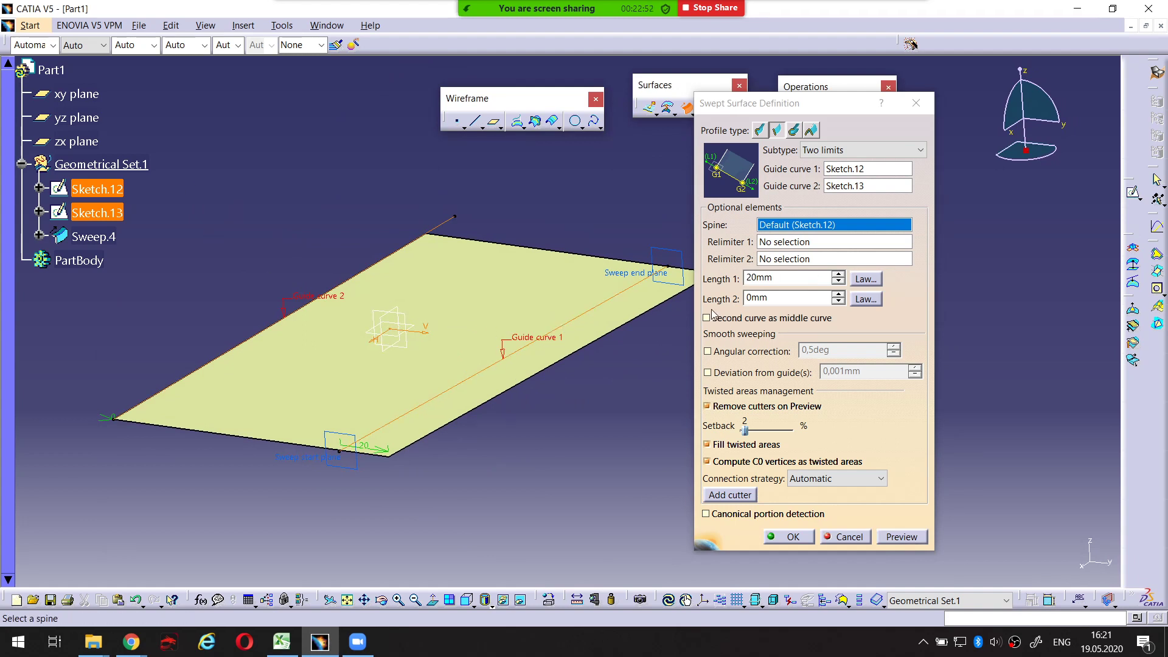
key("ctrl+alt+d")
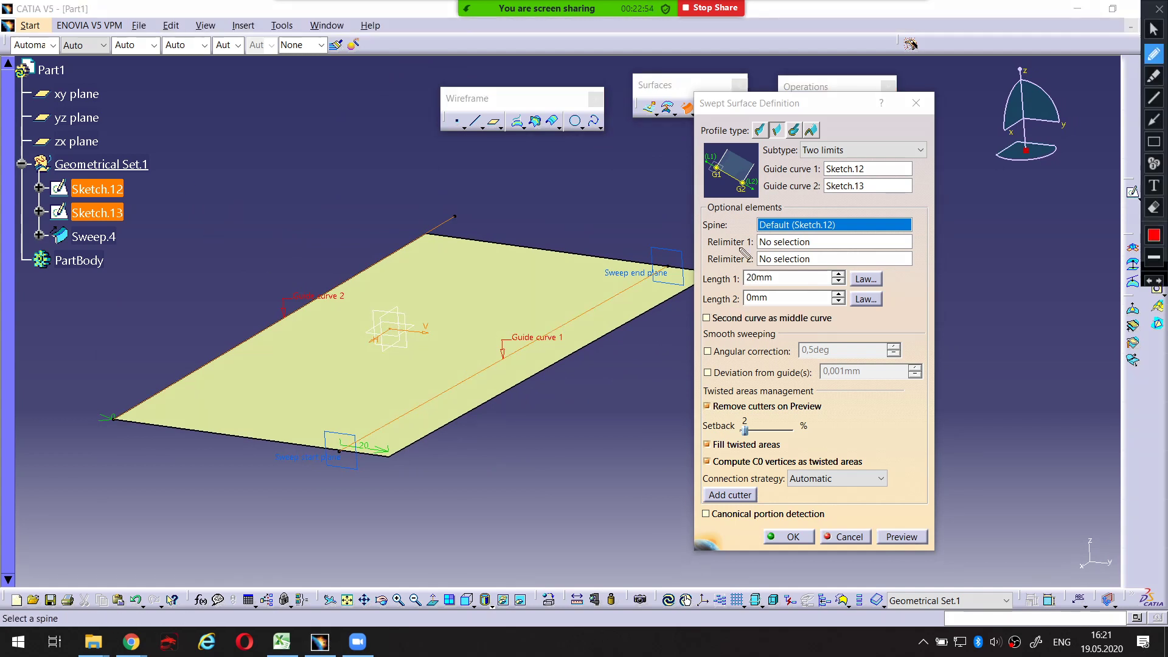
mouse_move(727, 248)
left_mouse_down()
mouse_move(761, 248)
mouse_move(760, 265)
left_mouse_up()
key("ctrl+alt+d")
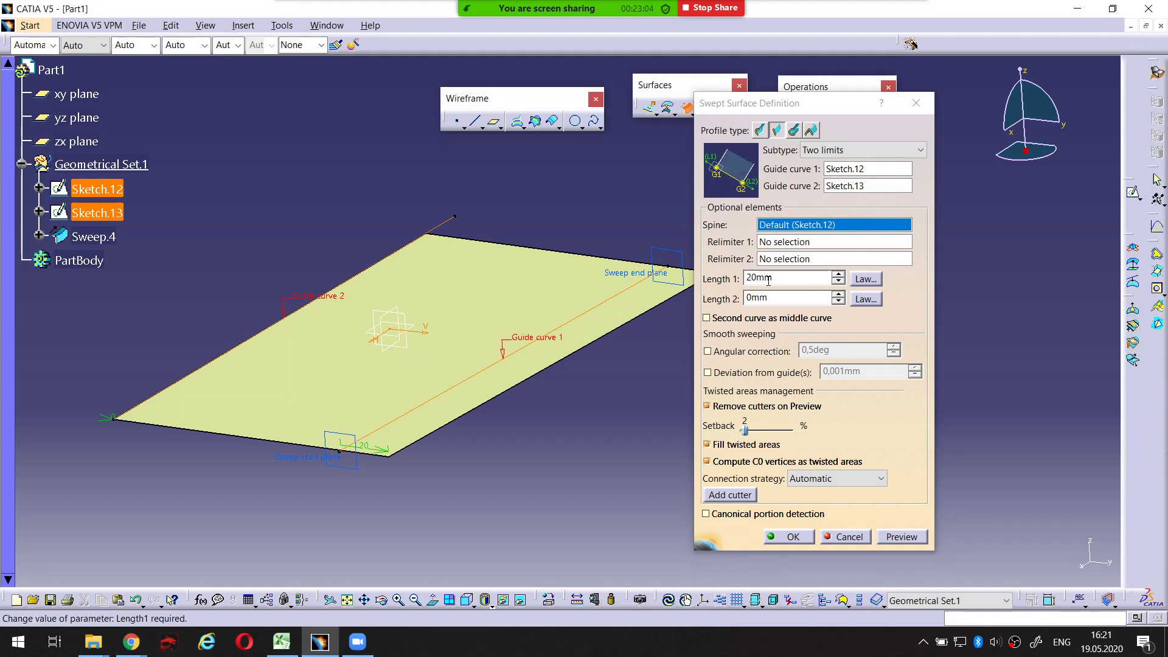
key("ctrl+alt+d")
left_click_drag(749, 268, 705, 269)
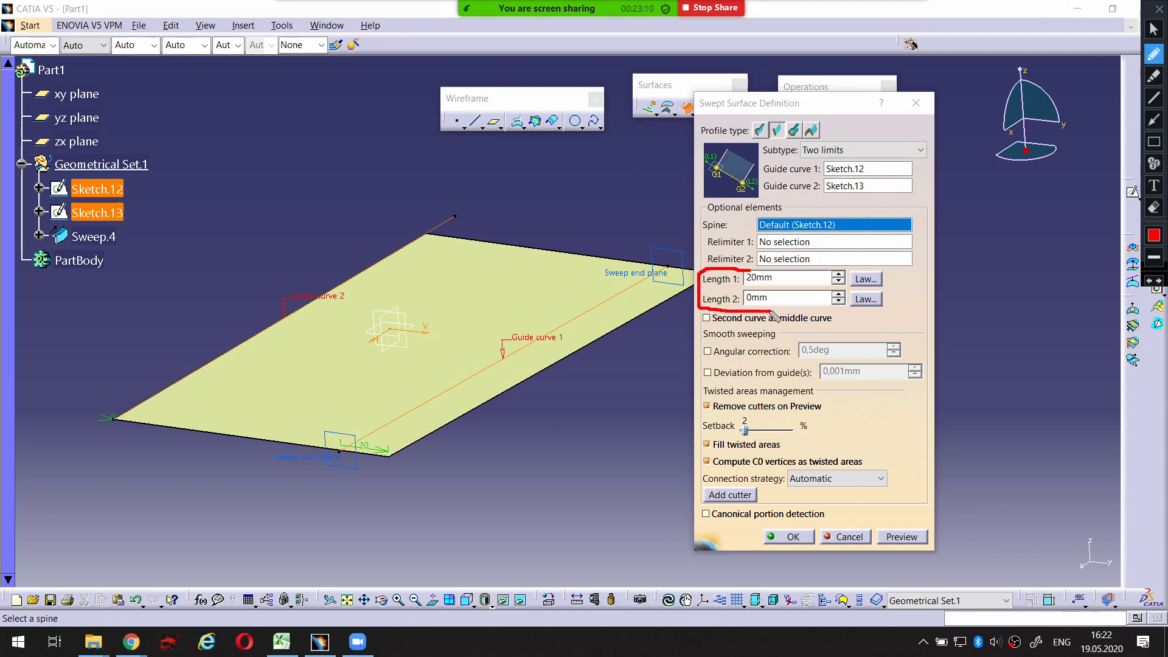
key("ctrl+alt+d")
key("ctrl+alt+d")
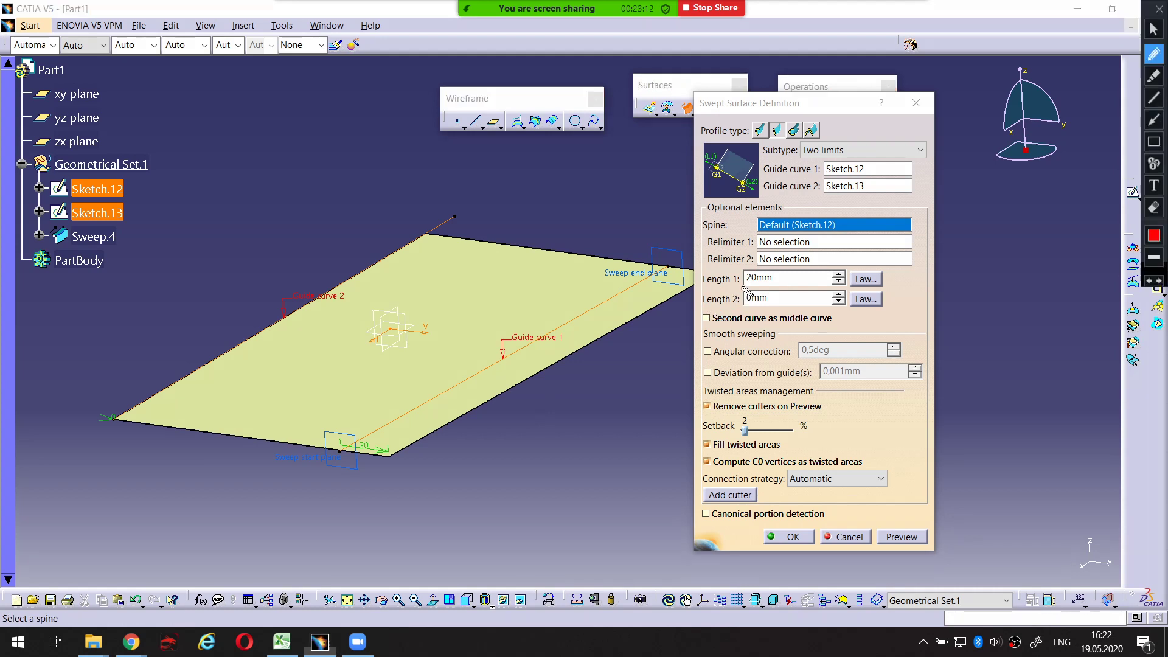
mouse_move(746, 284)
left_mouse_down()
mouse_move(775, 298)
mouse_move(783, 277)
left_mouse_up()
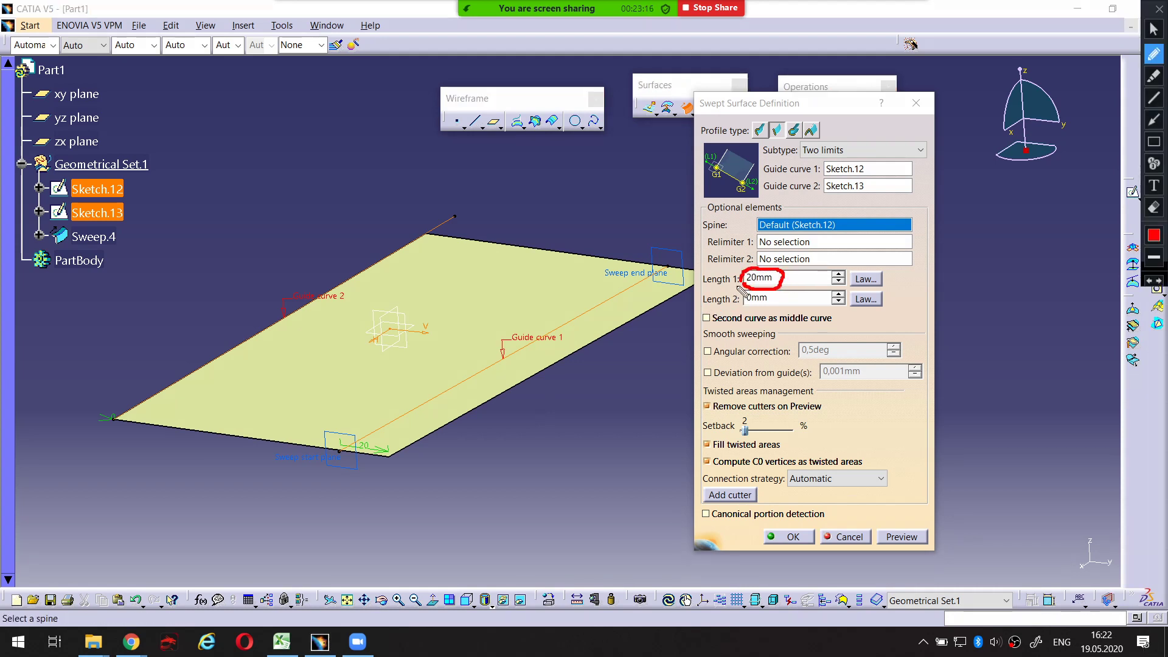
mouse_move(396, 435)
left_mouse_down()
mouse_move(336, 433)
mouse_move(350, 475)
mouse_move(404, 447)
mouse_move(405, 428)
left_mouse_up()
key("Escape")
Set Length 1 of the swept surface to 0 mm and preview it
left_click_drag(793, 280, 725, 280)
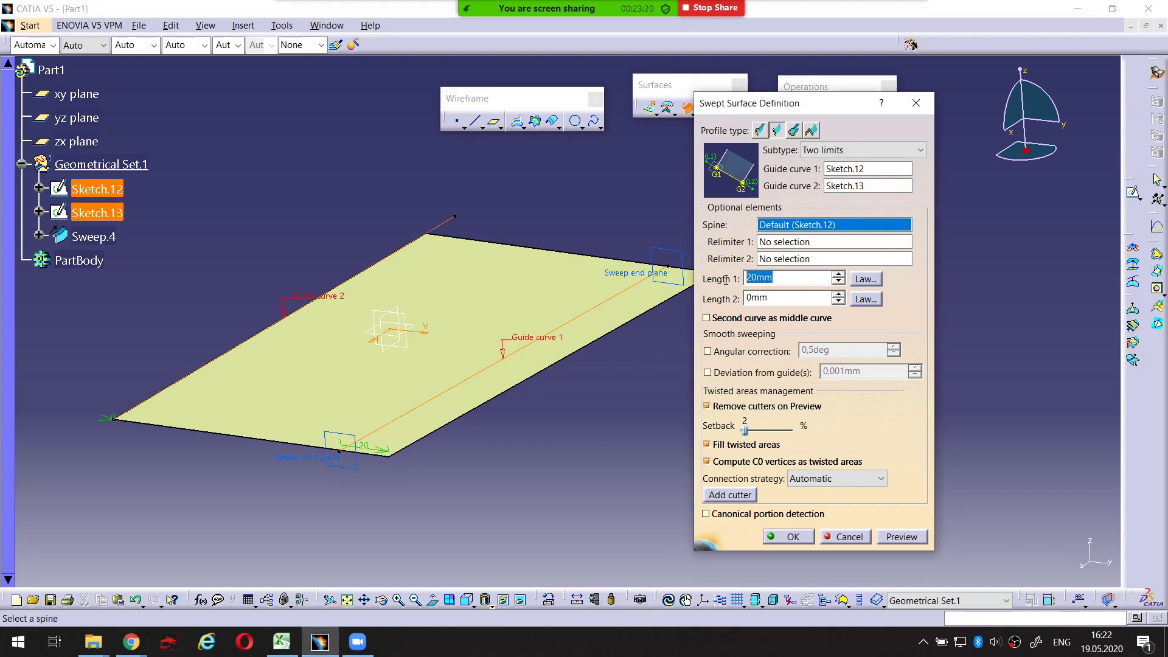
type("0")
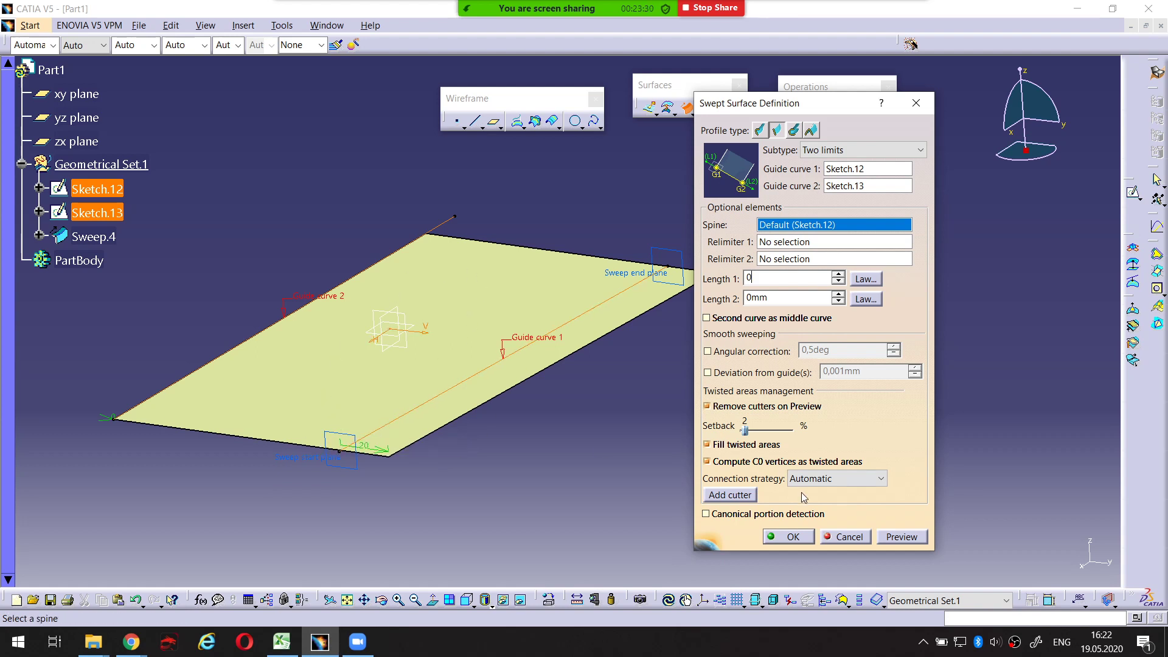
left_click(893, 538)
left_click(532, 518)
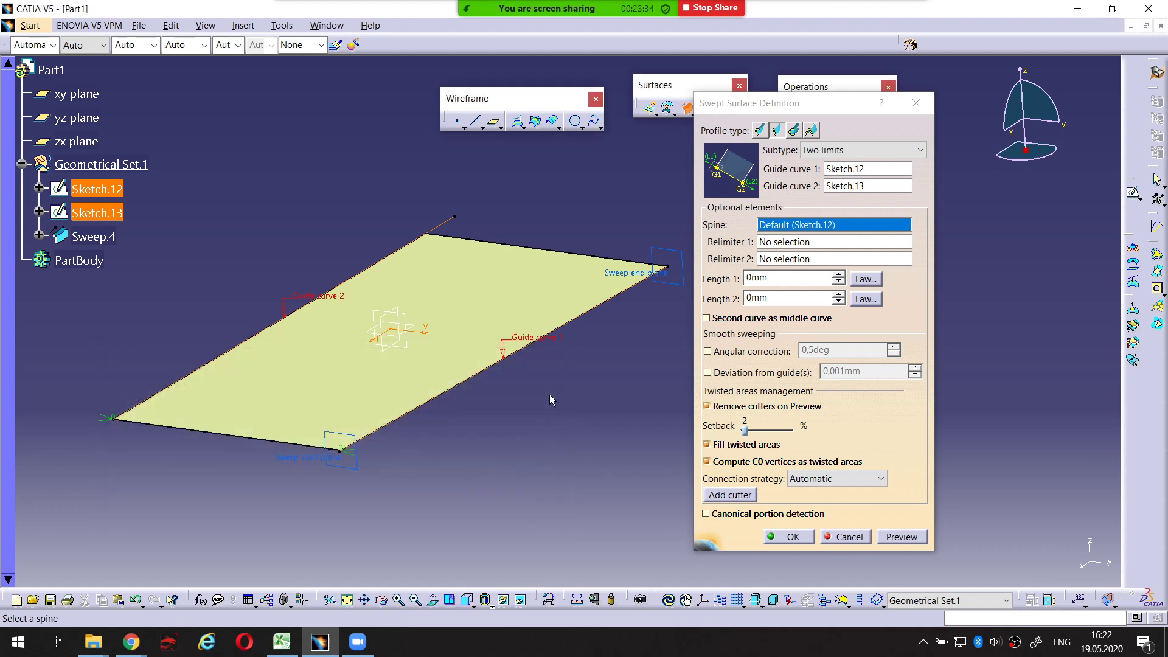
Examine the previewed surface in the standard top view, at the sweep end plane where its edge meets both guide curves
middle_click_drag(550, 394, 548, 371)
middle_click_drag(500, 341, 543, 460)
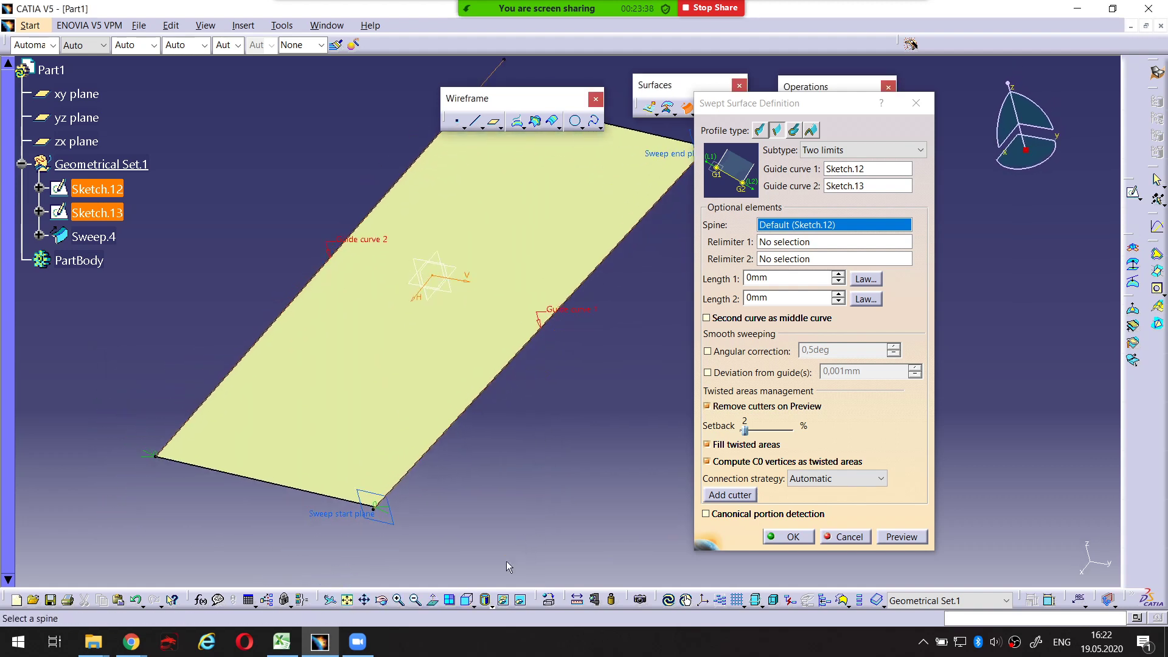
left_click(471, 601)
left_click(473, 605)
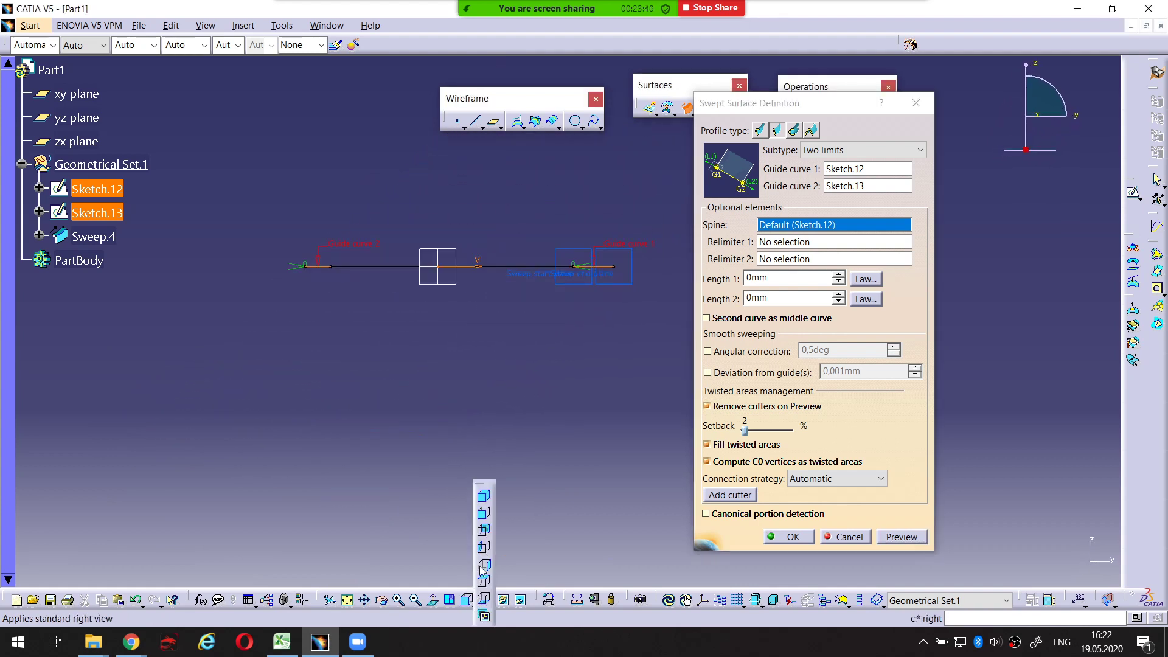
left_click(486, 580)
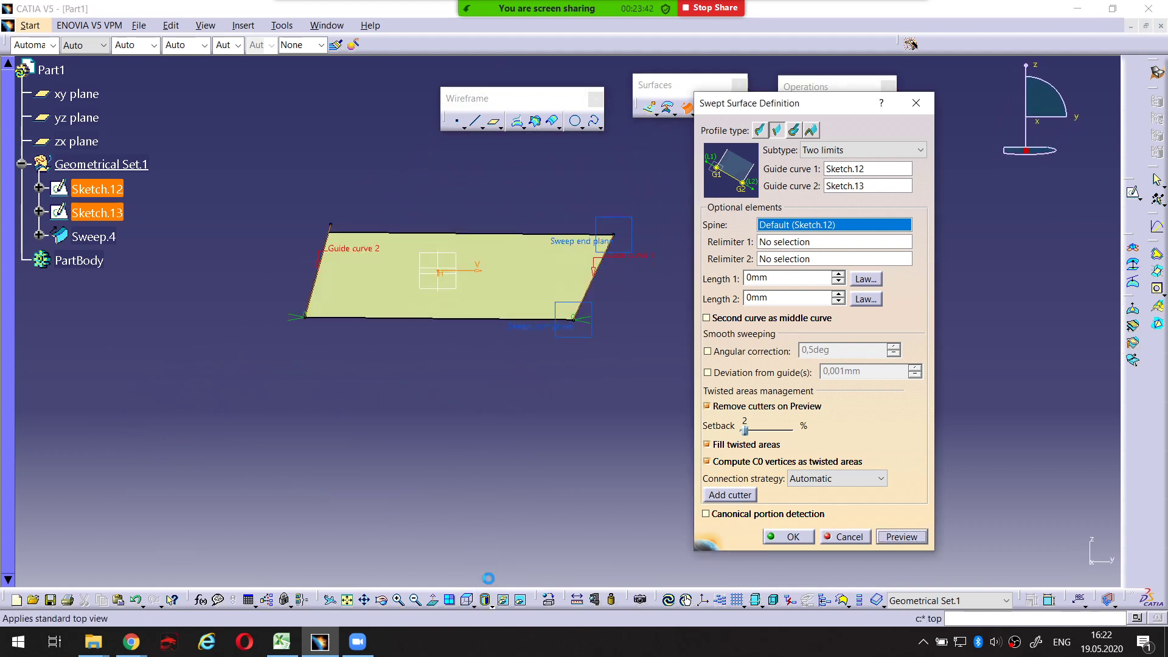
middle_click_drag(565, 382, 560, 394)
middle_click_drag(571, 396, 572, 399)
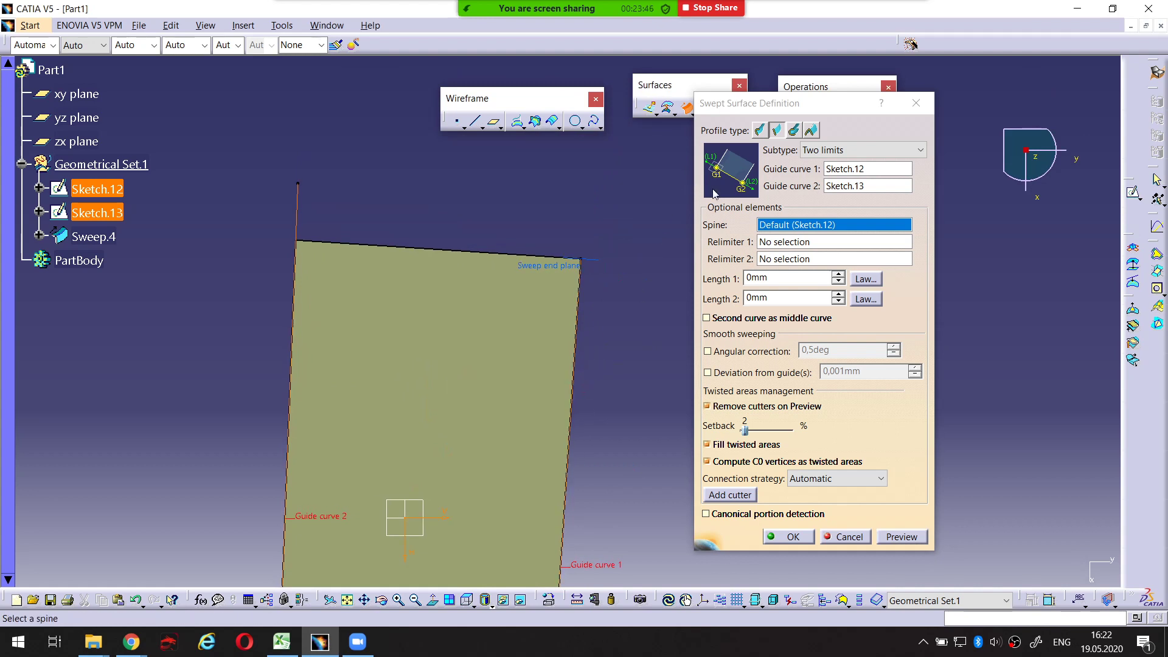
key("ctrl+alt+d")
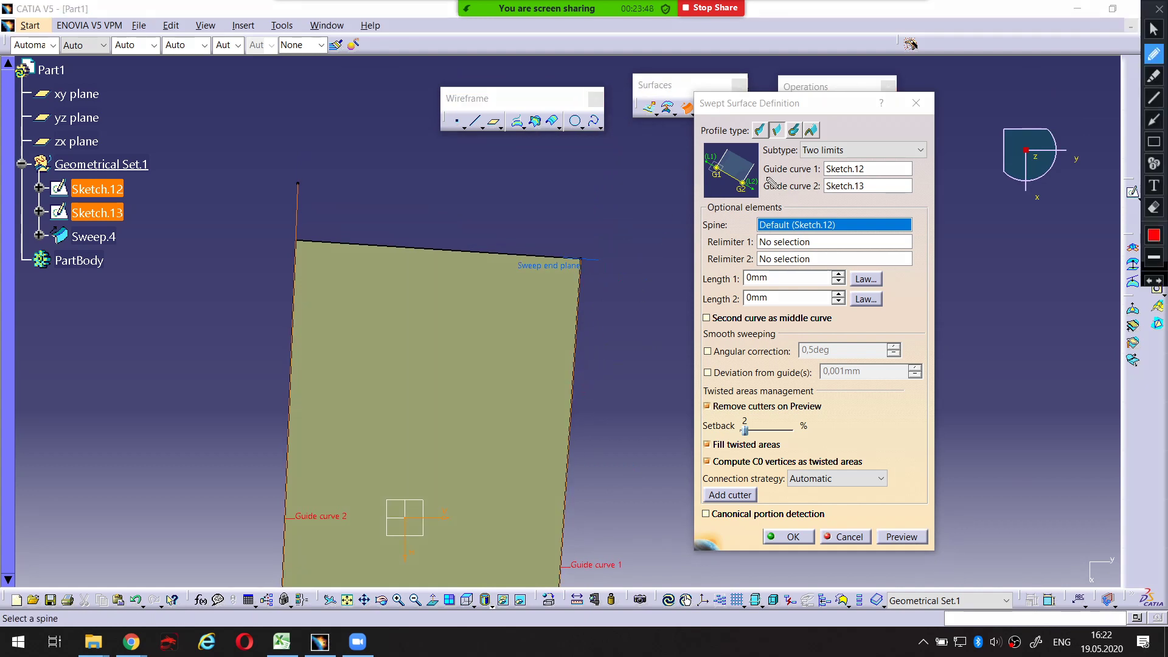
mouse_move(750, 179)
left_mouse_down()
mouse_move(797, 179)
mouse_move(809, 196)
left_mouse_up()
left_click_drag(570, 258, 425, 248)
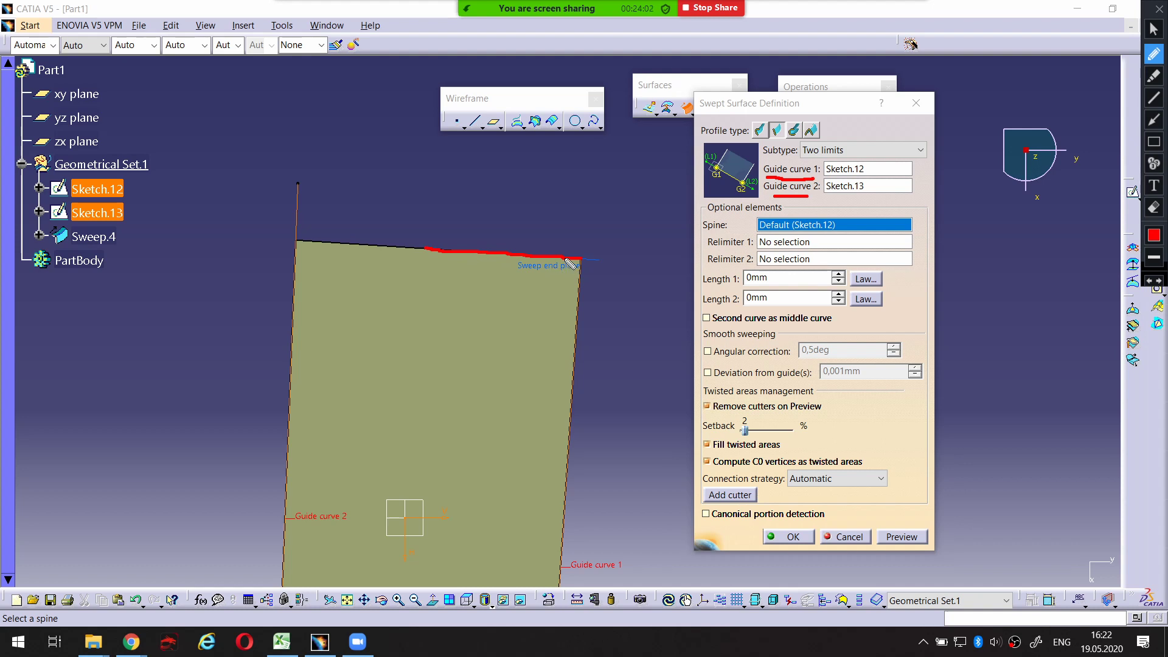
left_click_drag(565, 258, 564, 268)
left_click_drag(847, 173, 869, 174)
left_click_drag(581, 259, 577, 277)
key("ctrl+shift+7")
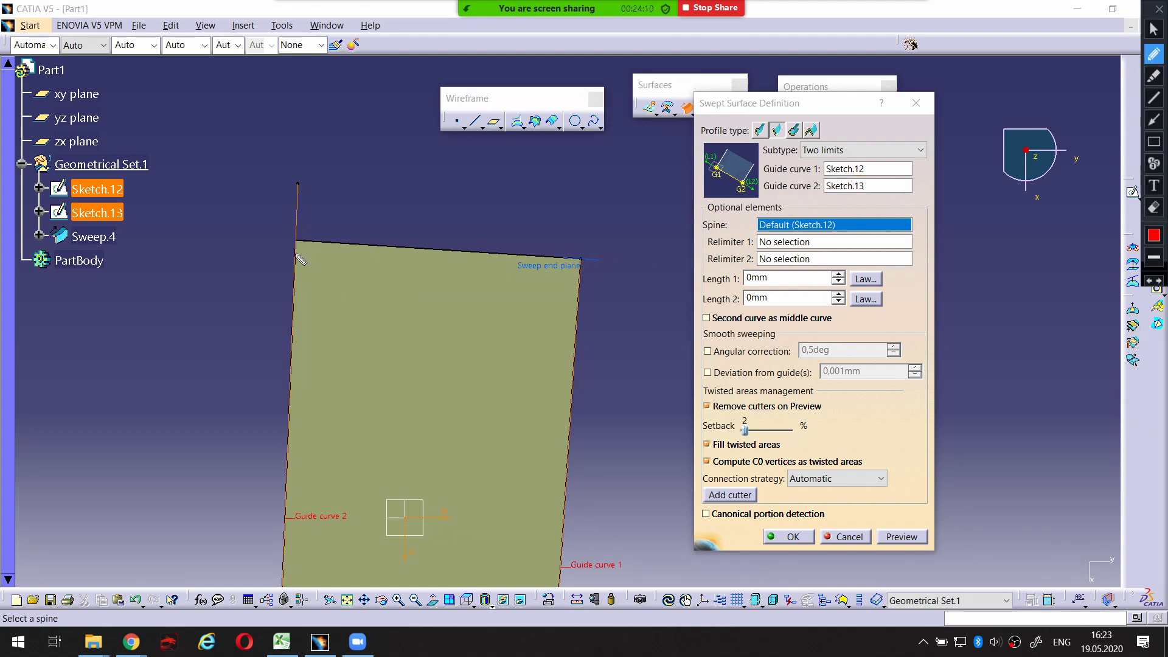
left_click_drag(296, 254, 323, 243)
key("Escape")
Examine the surface edge at the sweep start plane between the two guide curves, and cancel the sweep definition
middle_click_drag(498, 339, 502, 217)
mouse_move(505, 343)
middle_mouse_down()
mouse_move(506, 161)
mouse_move(527, 218)
middle_mouse_up()
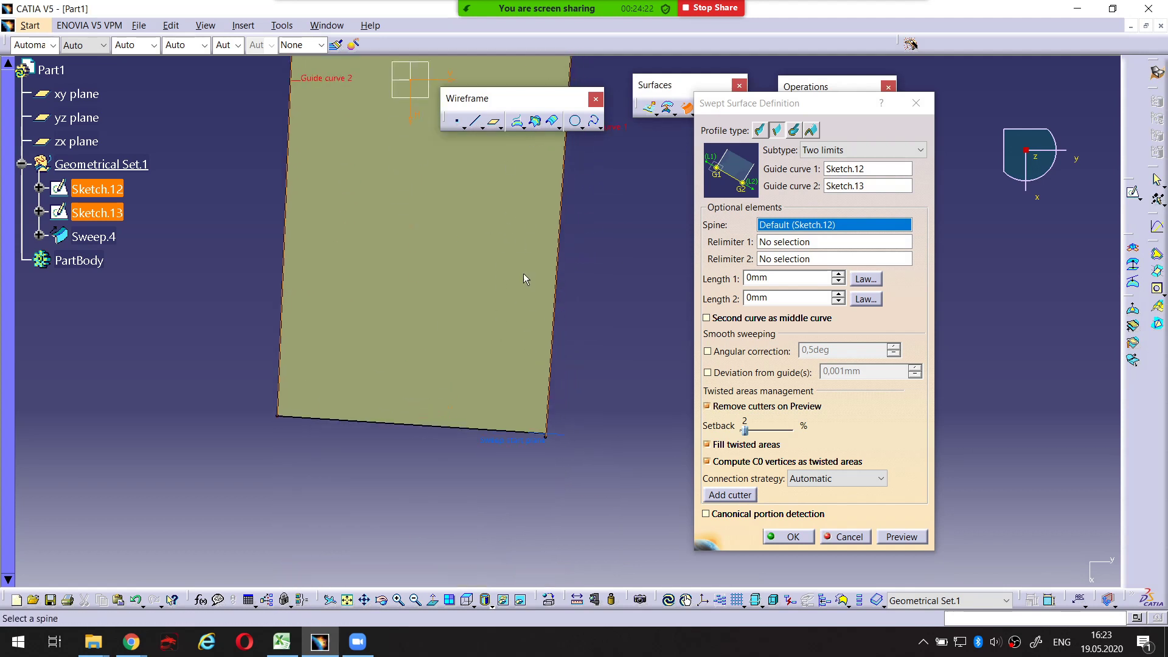
middle_click_drag(525, 279, 523, 194)
middle_click_drag(526, 380, 539, 332)
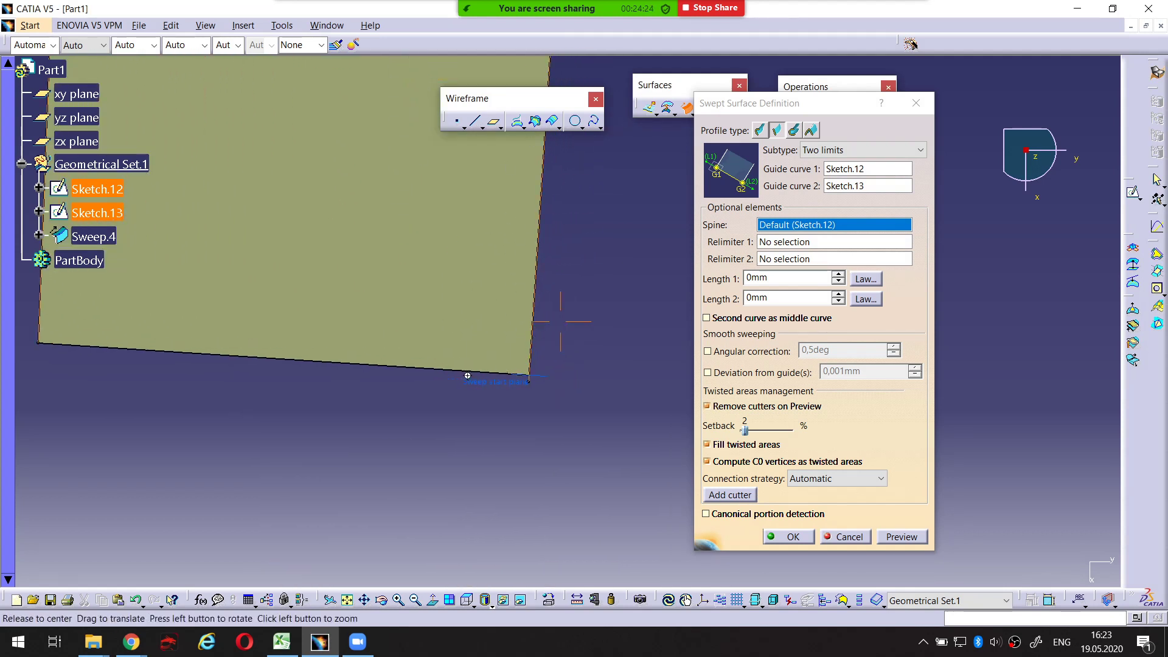
middle_click_drag(467, 373, 571, 356)
middle_click_drag(505, 373, 453, 388)
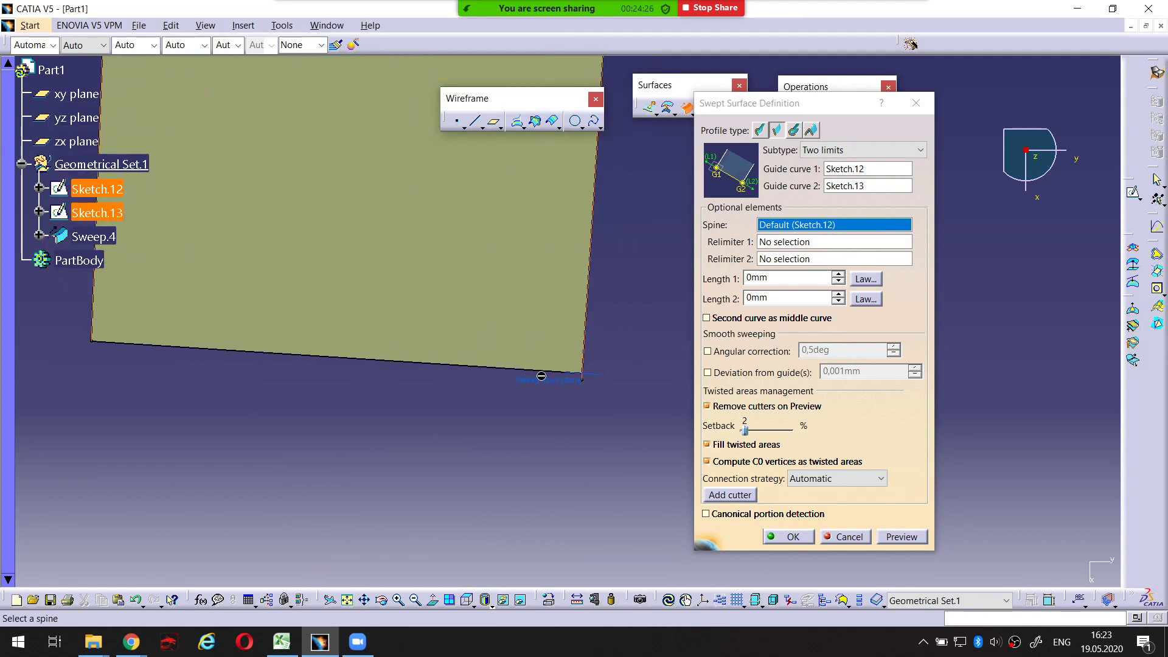
key("ctrl+alt+d")
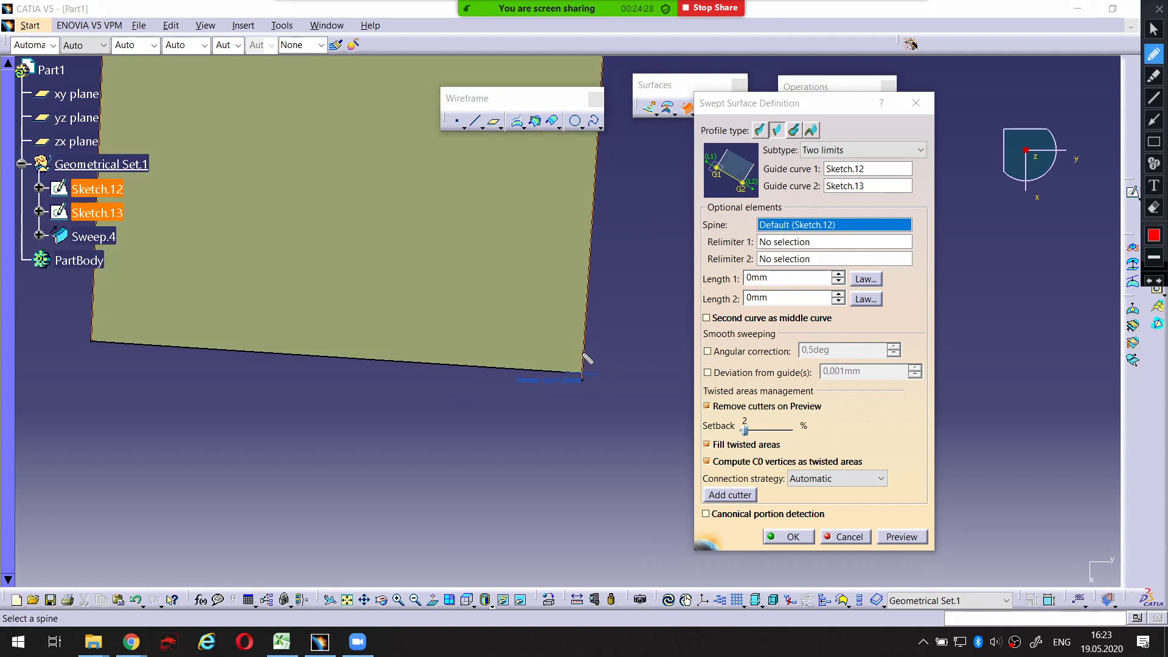
mouse_move(583, 354)
left_mouse_down()
mouse_move(561, 353)
mouse_move(563, 367)
left_mouse_up()
left_click_drag(91, 319, 110, 339)
key("ctrl+alt+d")
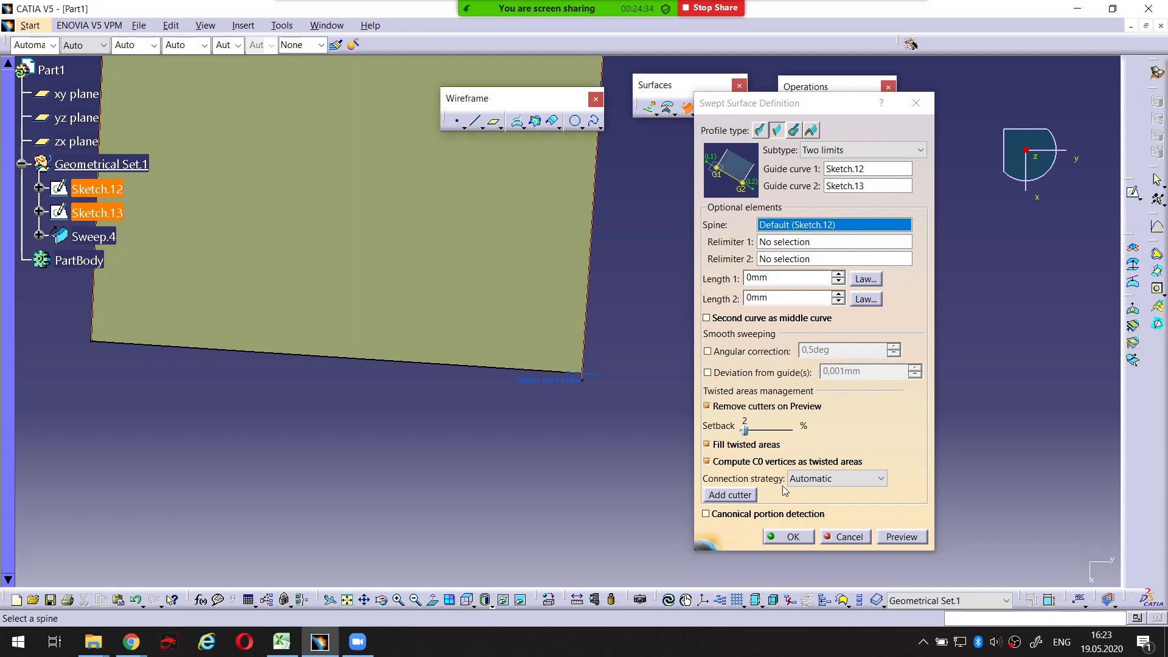
left_click(835, 538)
Reshape the line in Sketch.13 by moving its negative-H endpoint away from the H axis so it slants clearly, and exit the sketch
mouse_move(663, 287)
middle_mouse_down()
mouse_move(711, 396)
mouse_move(653, 363)
mouse_move(507, 360)
middle_mouse_up()
double_click(481, 329)
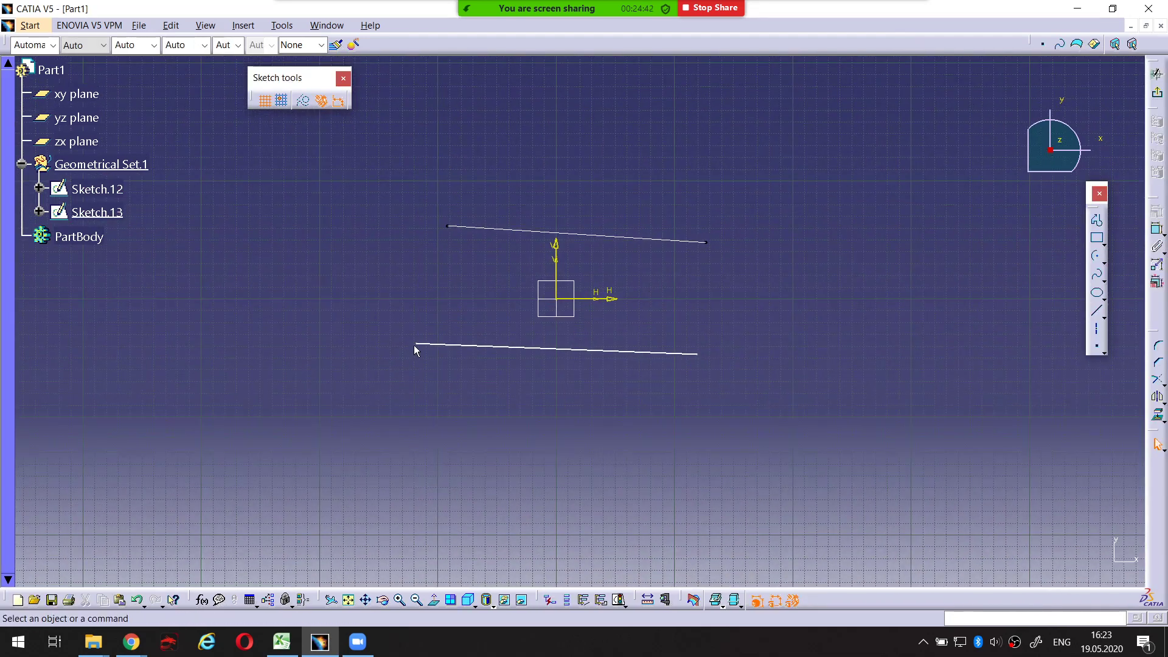
mouse_move(415, 344)
left_mouse_down()
mouse_move(417, 378)
mouse_move(440, 402)
left_mouse_up()
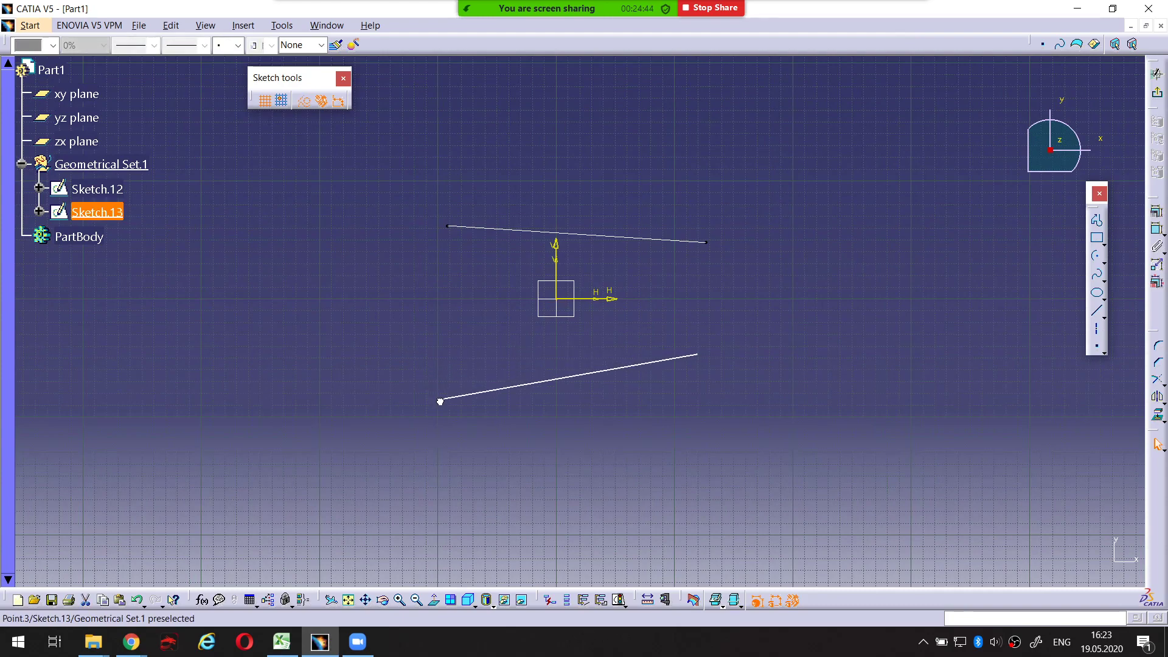
left_click(1157, 73)
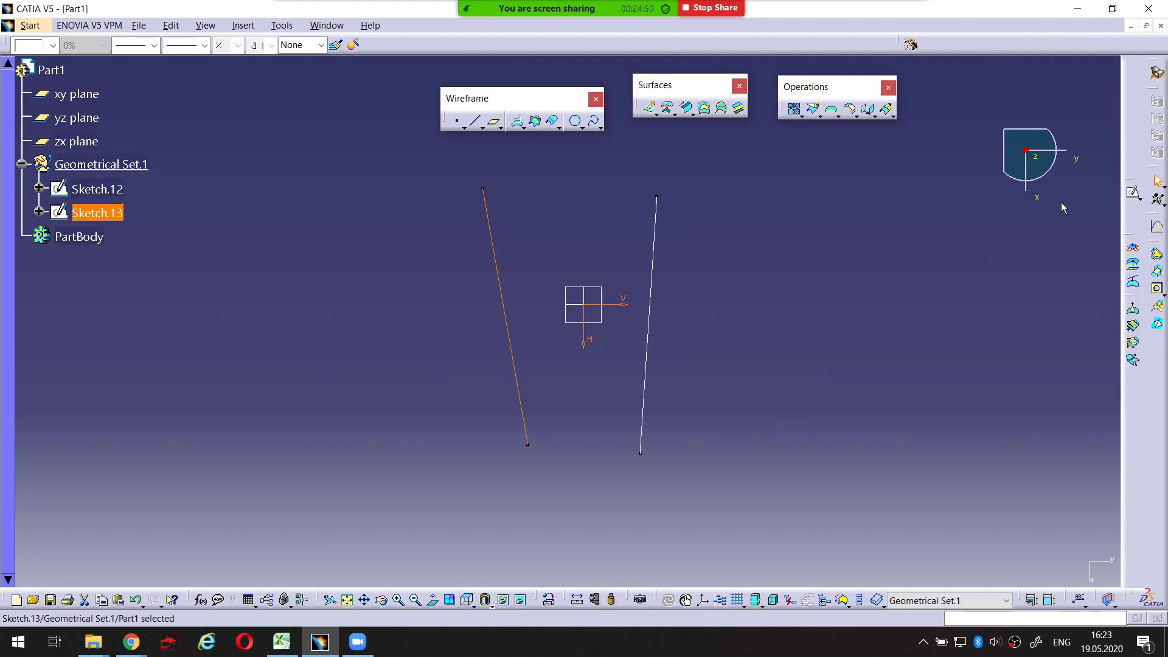
left_click(861, 282)
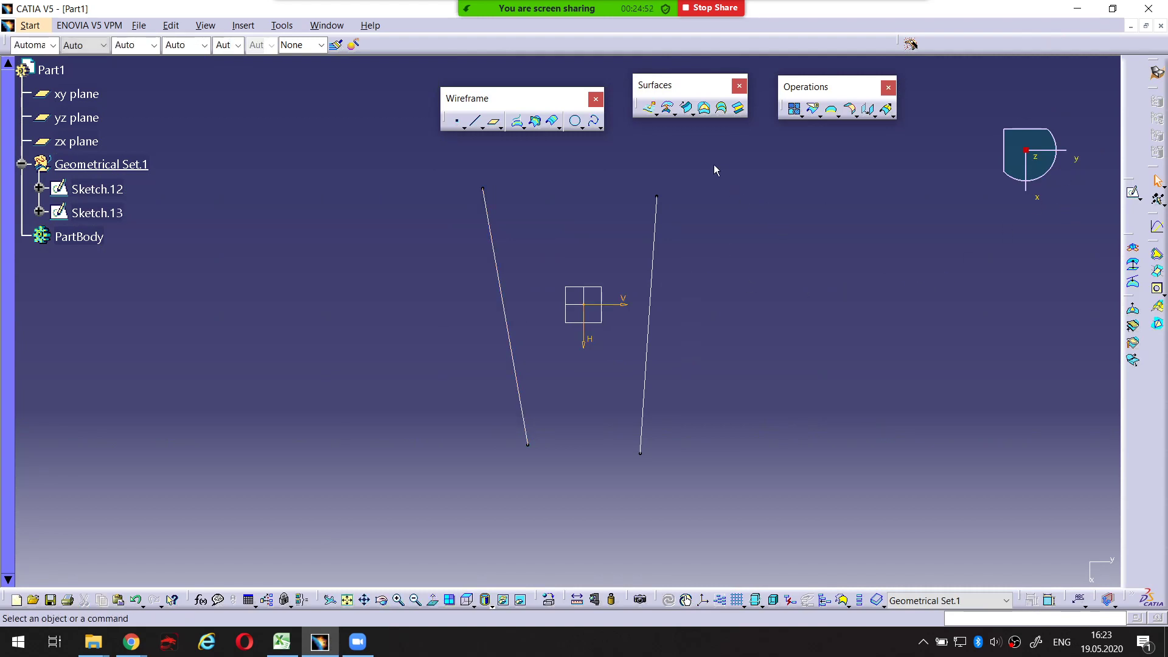
Define a line-profile swept surface with two limits, using Sketch.12 as guide curve 1 and Sketch.13 as guide curve 2, and preview it
left_click(686, 108)
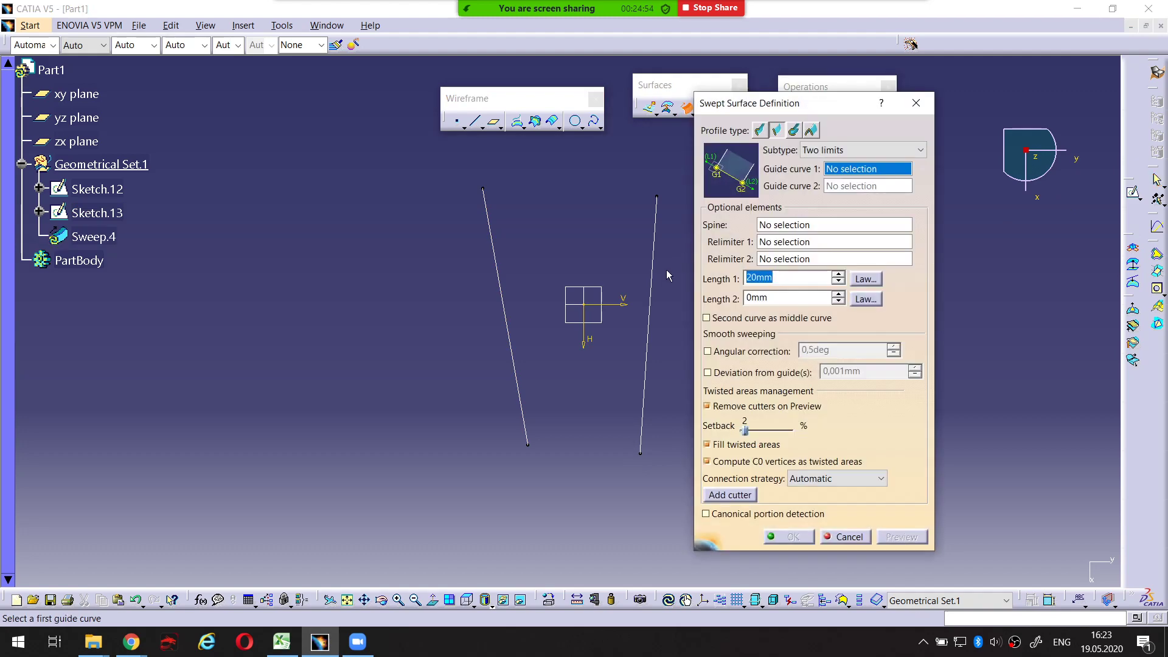
left_click(653, 275)
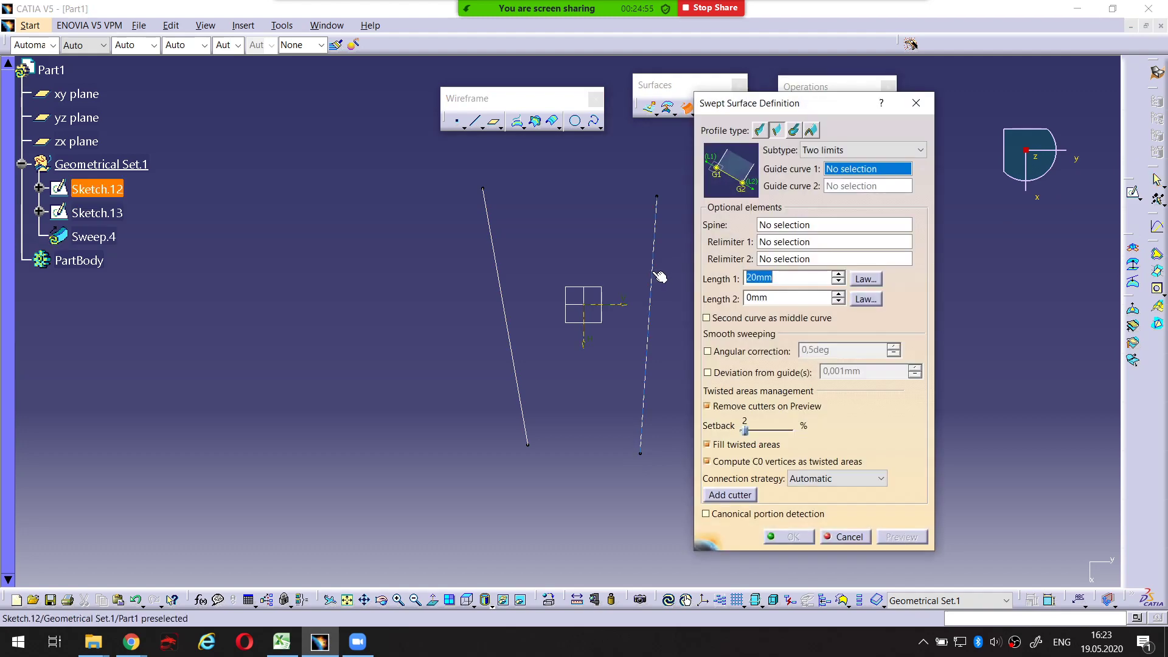
left_click(505, 281)
middle_click_drag(523, 305, 460, 290)
left_click(901, 537)
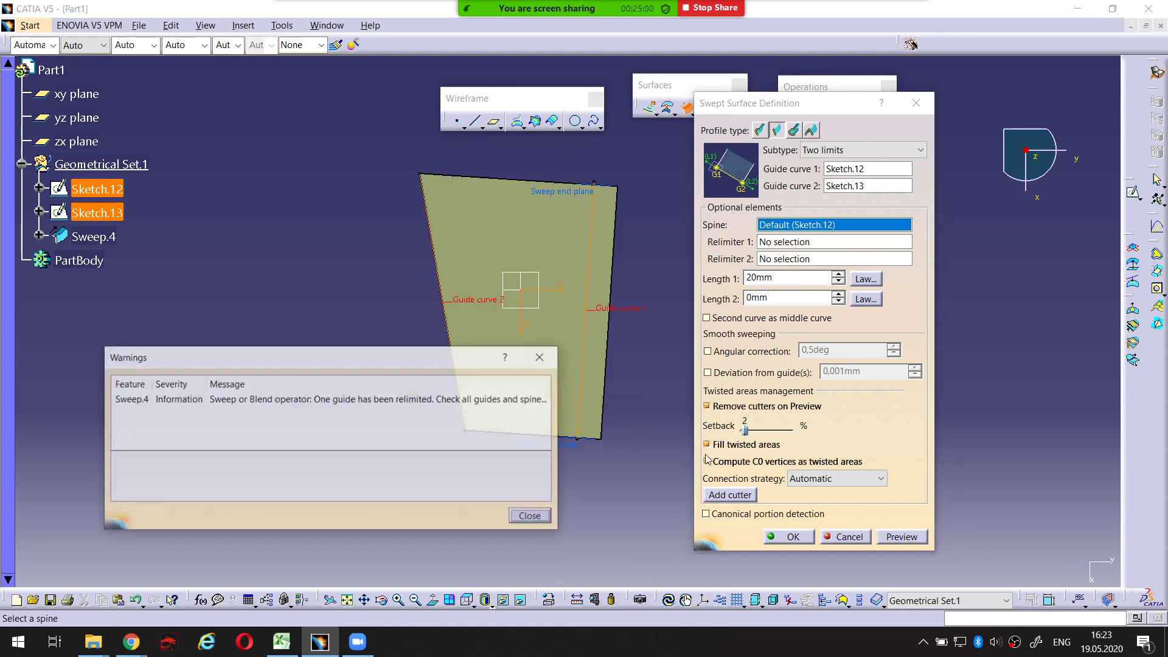
left_click(523, 514)
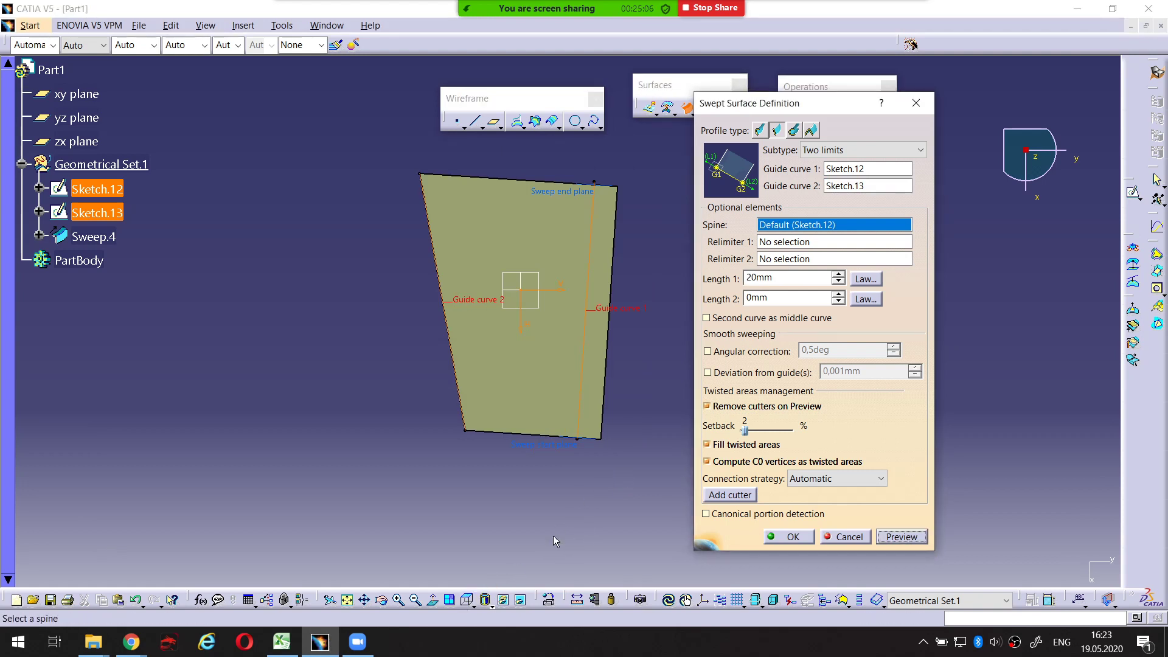
Set Length 1 of the swept surface to 0 mm and preview it in the standard top view
left_click(473, 605)
left_click(468, 599)
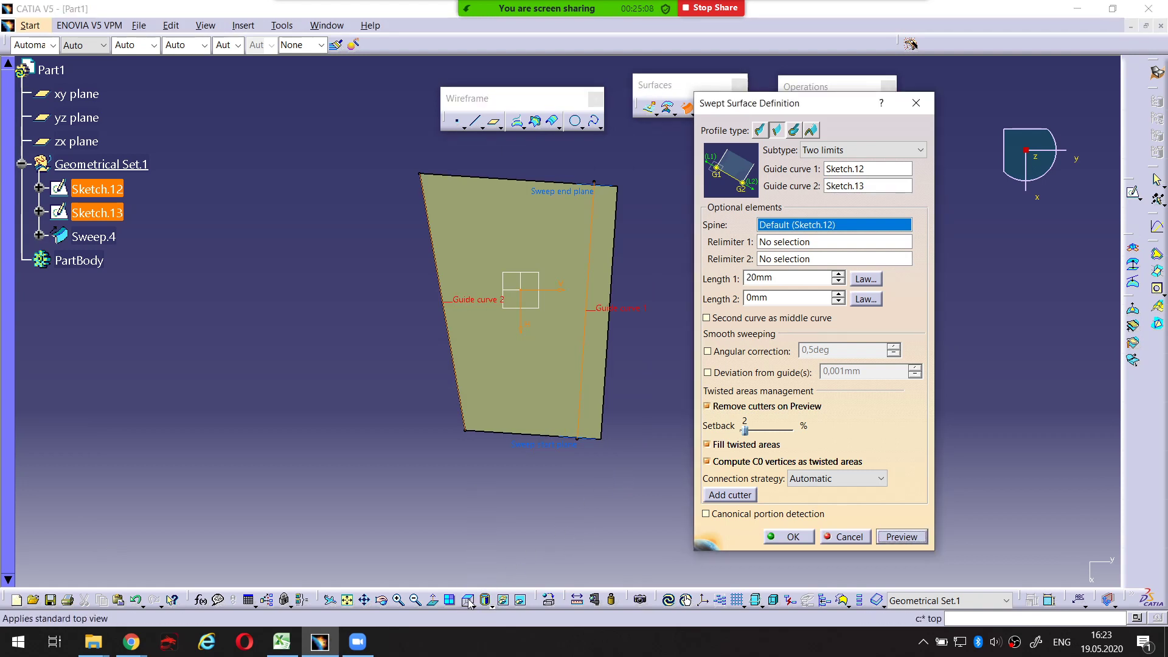
middle_click_drag(609, 465, 625, 411, "ctrl")
key("ctrl+alt+d")
mouse_move(787, 275)
left_mouse_down()
mouse_move(756, 269)
mouse_move(774, 290)
mouse_move(690, 278)
left_mouse_up()
key("Escape")
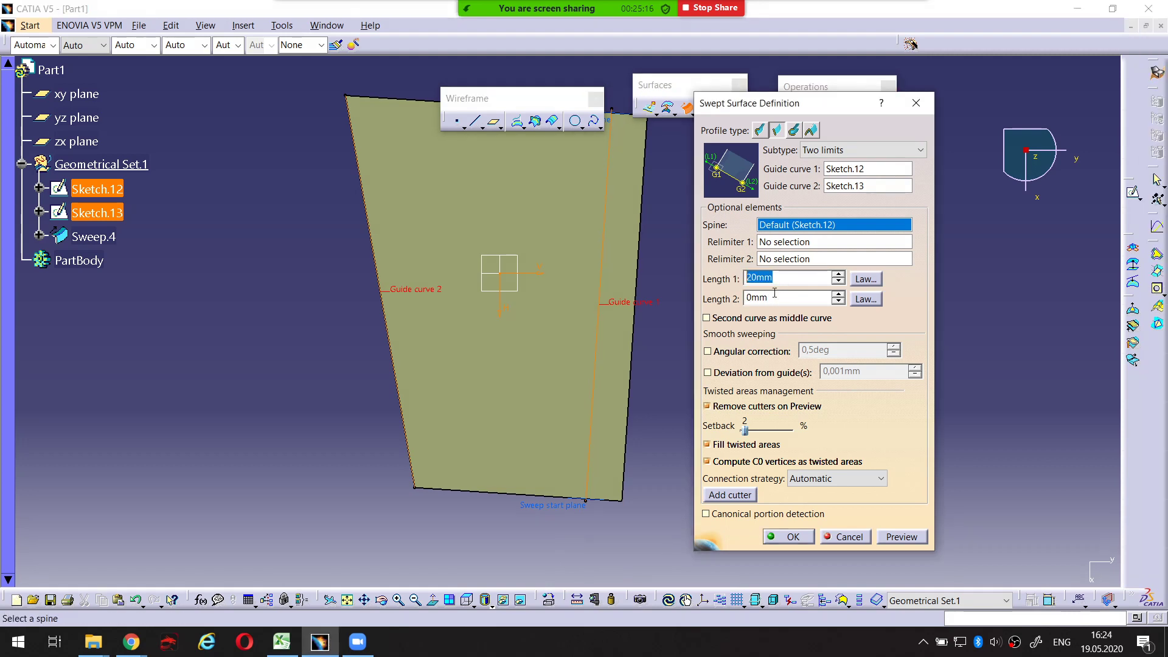
type("0")
left_click(902, 537)
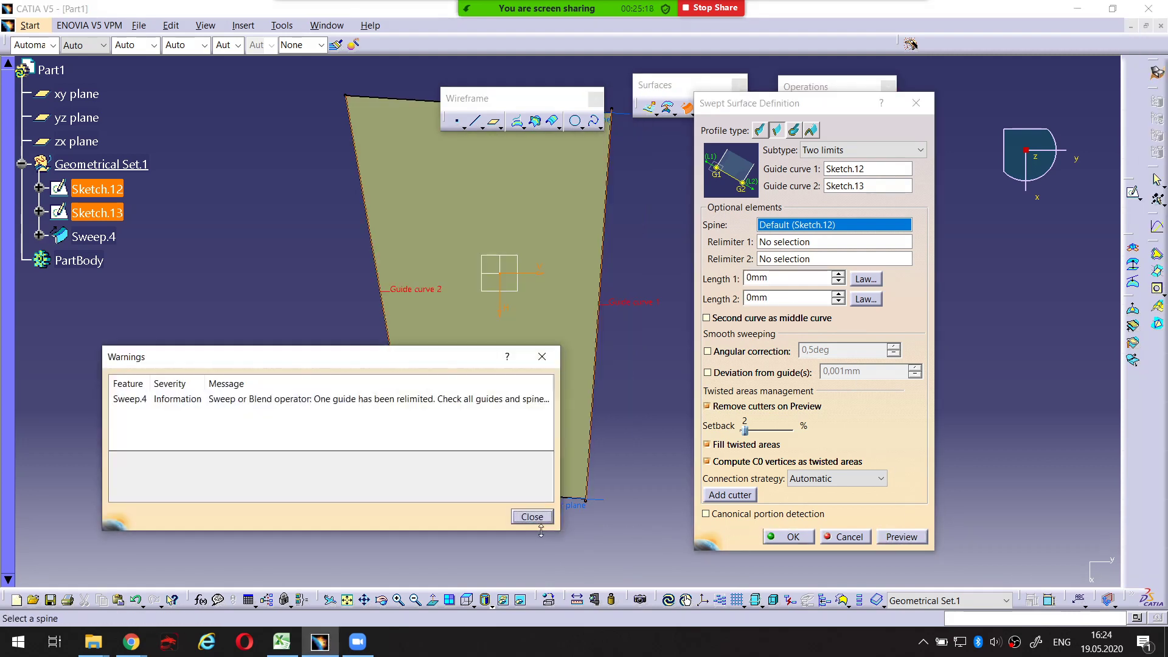
left_click(525, 518)
Examine the angles that the surface edge at the sweep start plane makes with the two guide curves
middle_click_drag(495, 512, 520, 486, "ctrl")
middle_click_drag(520, 487, 504, 273)
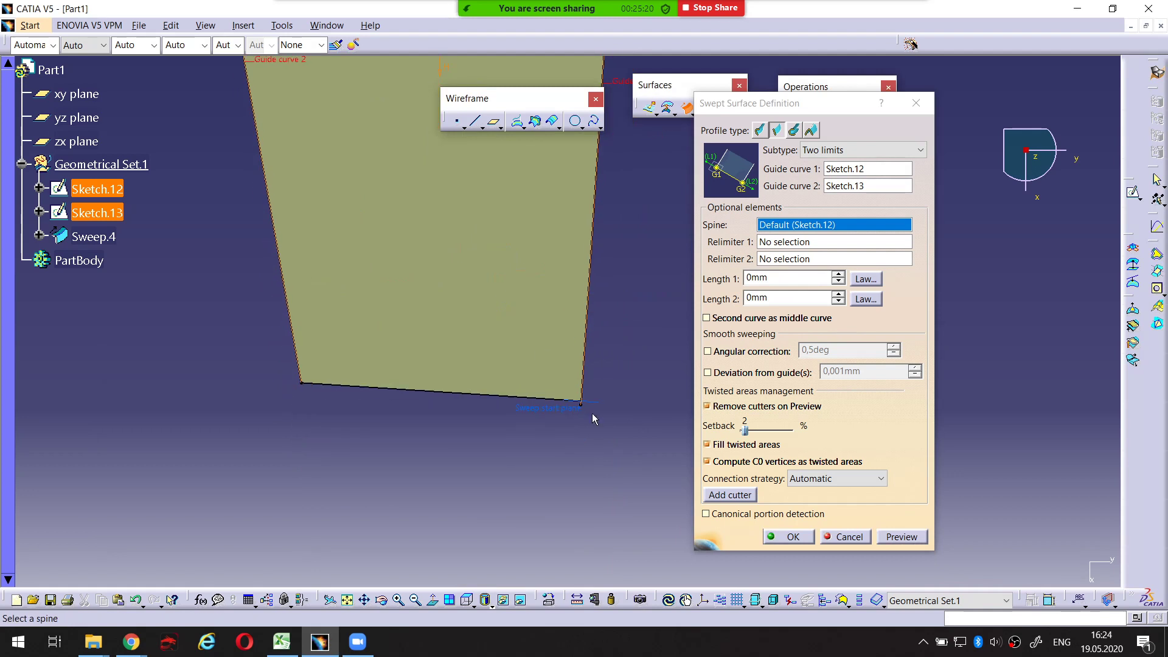
mouse_move(592, 417)
middle_mouse_down("ctrl")
mouse_move(614, 390)
mouse_move(607, 359)
middle_mouse_up("ctrl")
key("ctrl+alt+d")
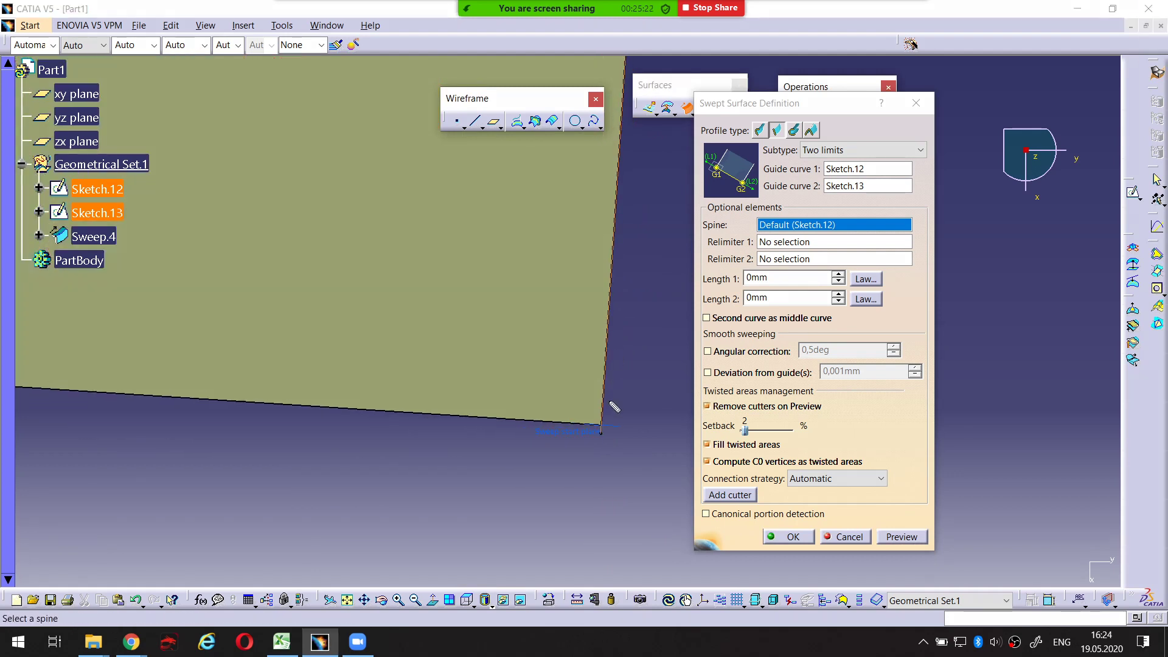
mouse_move(600, 403)
left_mouse_down()
mouse_move(581, 401)
mouse_move(578, 423)
left_mouse_up()
key("Escape")
mouse_move(543, 398)
middle_mouse_down("ctrl")
mouse_move(528, 425)
mouse_move(604, 470)
middle_mouse_up("ctrl")
key("ctrl+alt+d")
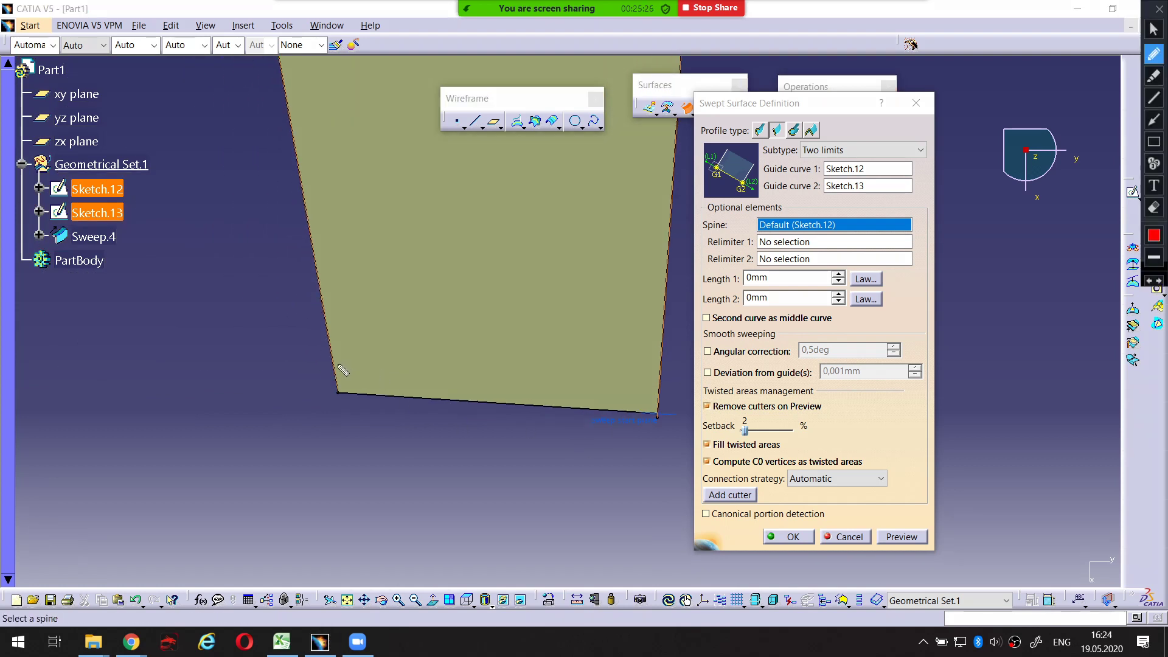
left_click_drag(342, 374, 353, 391)
key("Escape")
Examine the angles that the surface edge at the sweep end plane makes with the two guide curves
mouse_move(404, 272)
middle_mouse_down()
mouse_move(425, 537)
mouse_move(417, 370)
mouse_move(381, 362)
middle_mouse_up()
middle_click_drag(253, 269, 191, 286)
key("ctrl+alt+d")
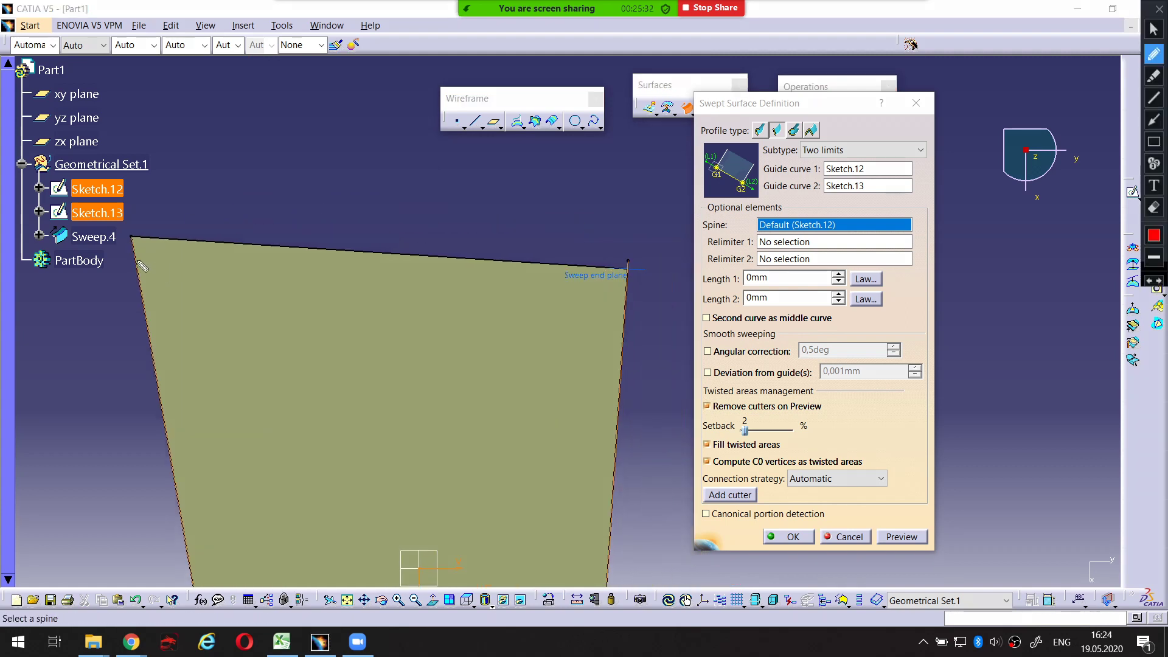
left_click_drag(135, 260, 154, 242)
key("Escape")
key("ctrl+alt+d")
left_click_drag(608, 266, 624, 289)
key("Escape")
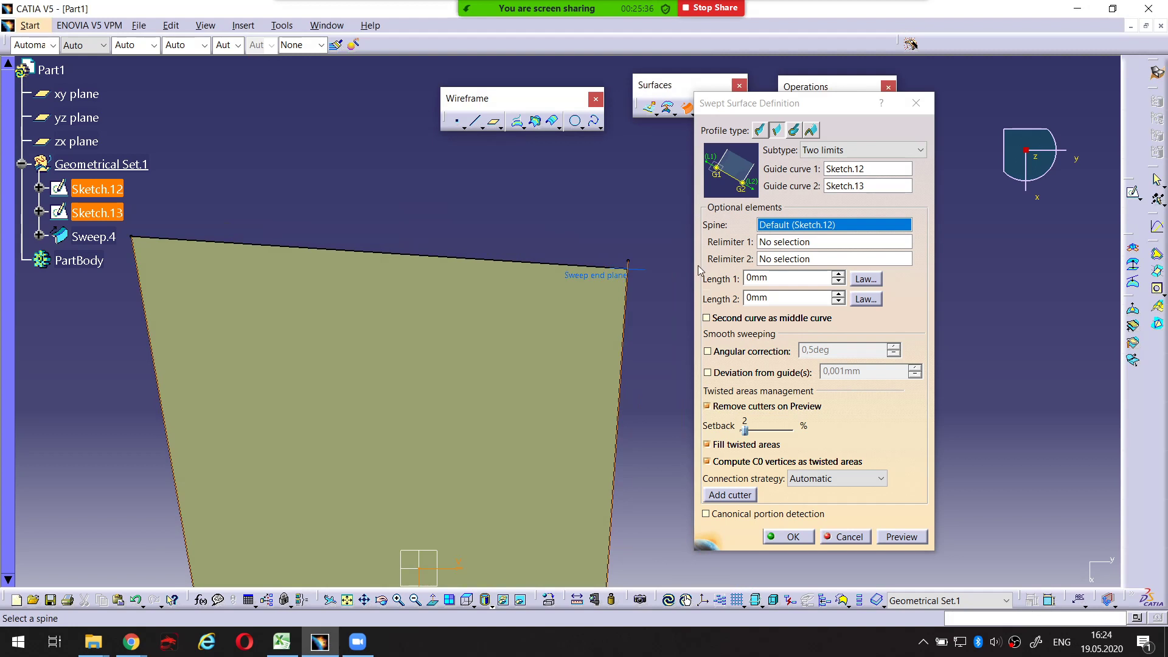
Swap the guide curves so Sketch.13 is guide curve 1 and Sketch.12 is guide curve 2, and preview the surface
middle_click_drag(628, 258, 803, 213)
left_click(847, 172)
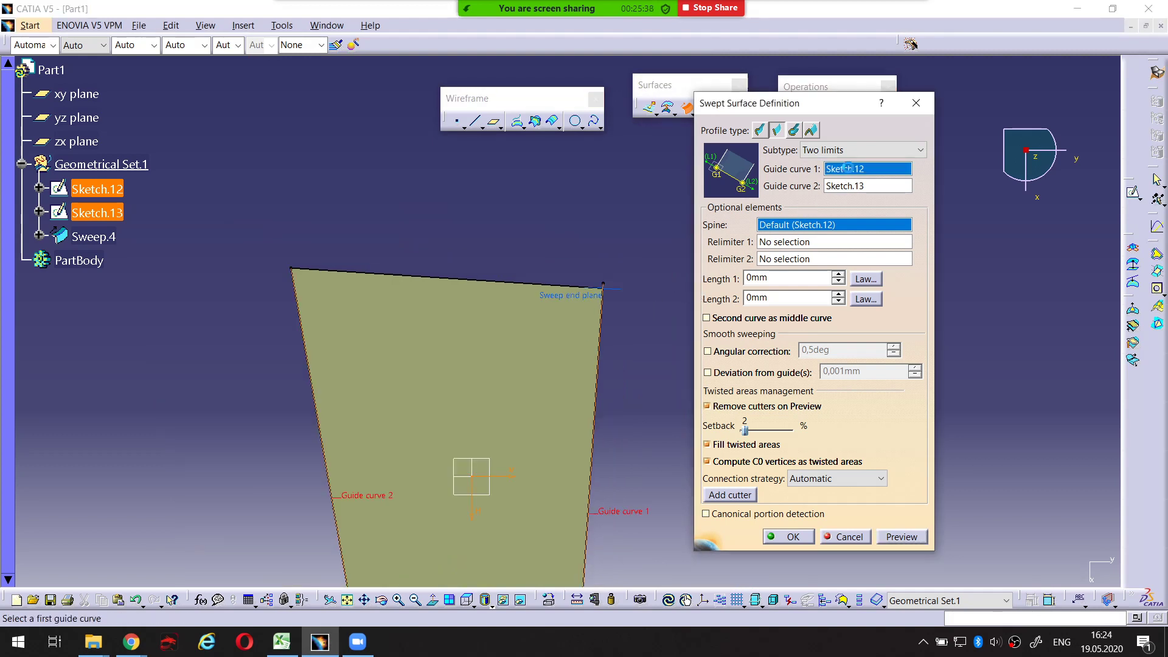
left_click(845, 186)
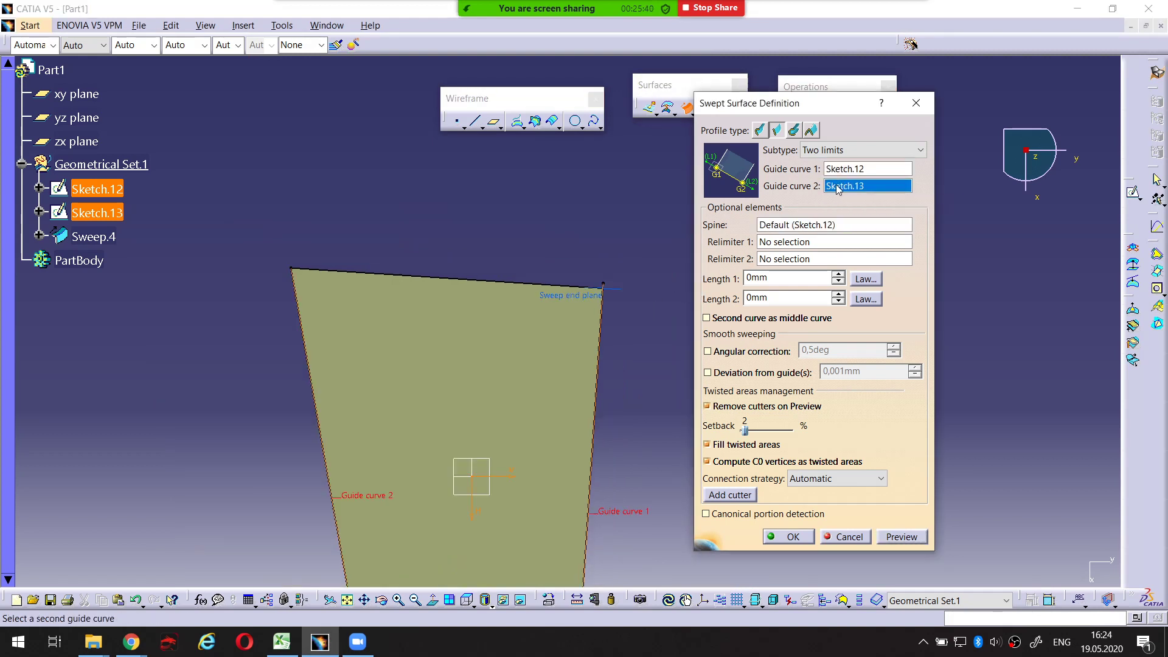
left_click(862, 171)
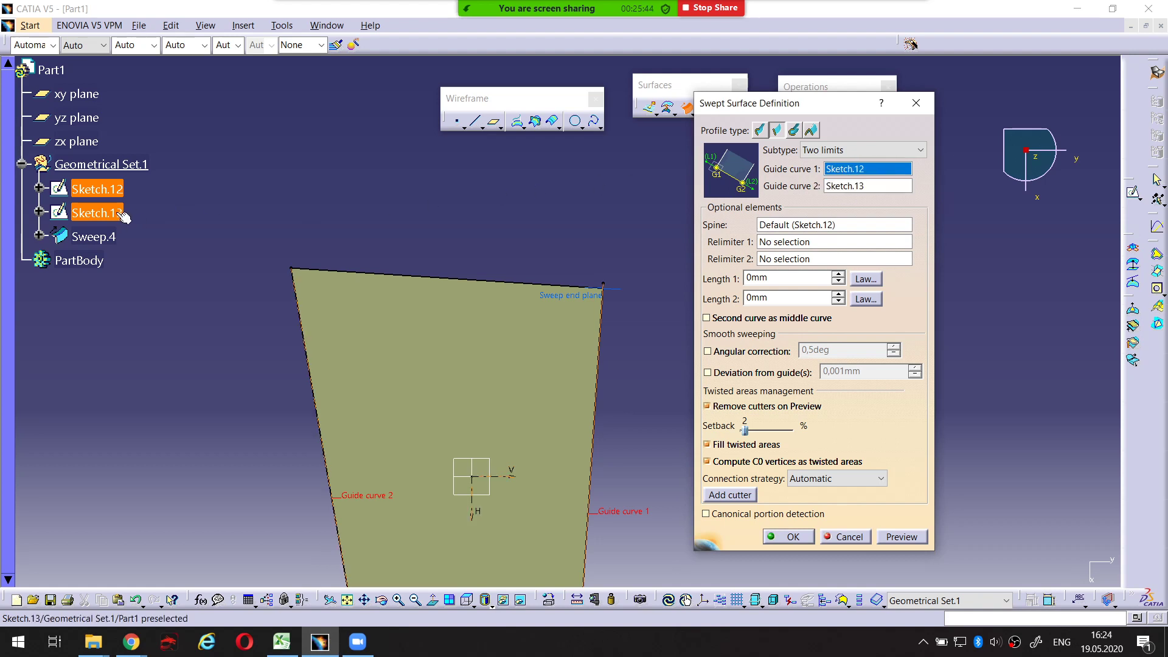
left_click(97, 213)
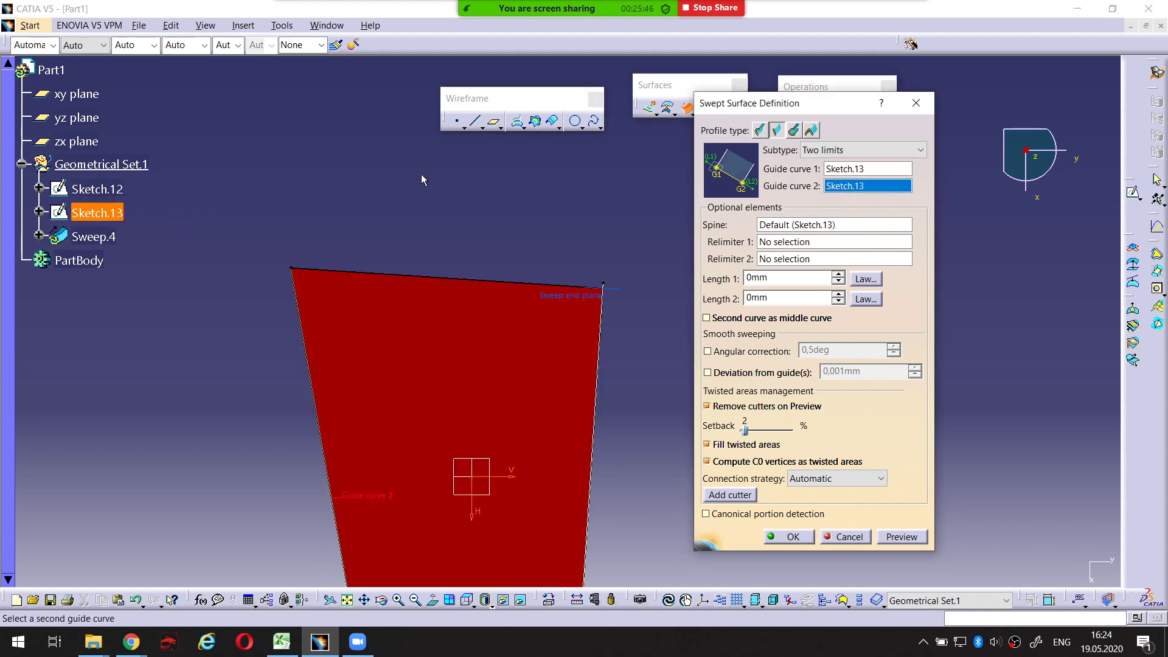
left_click(126, 190)
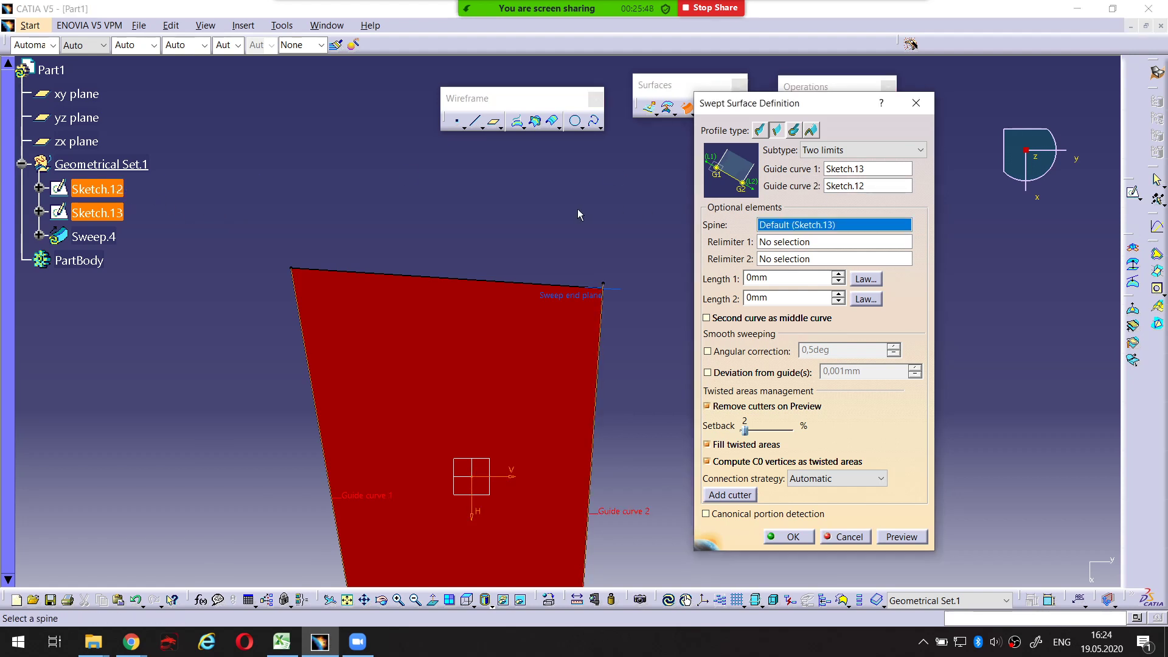
left_click(900, 538)
left_click(533, 516)
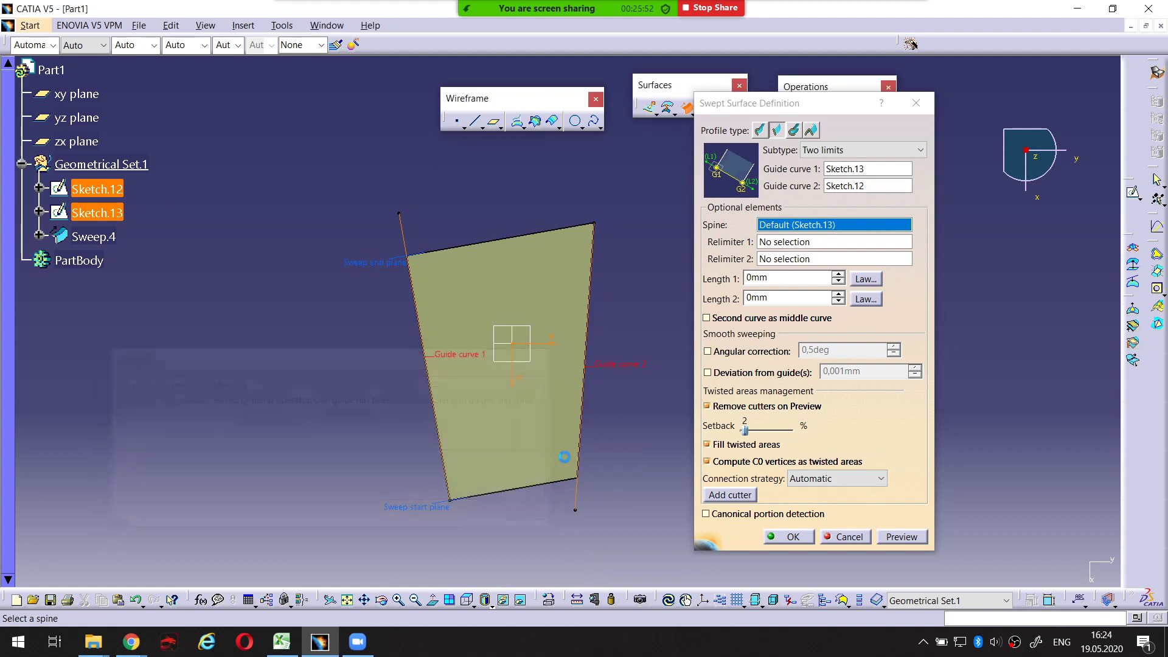
Examine the corners of the previewed surface where its start and end edges meet guide curve 1
middle_click_drag(516, 509, 489, 468)
key("ctrl+alt+d")
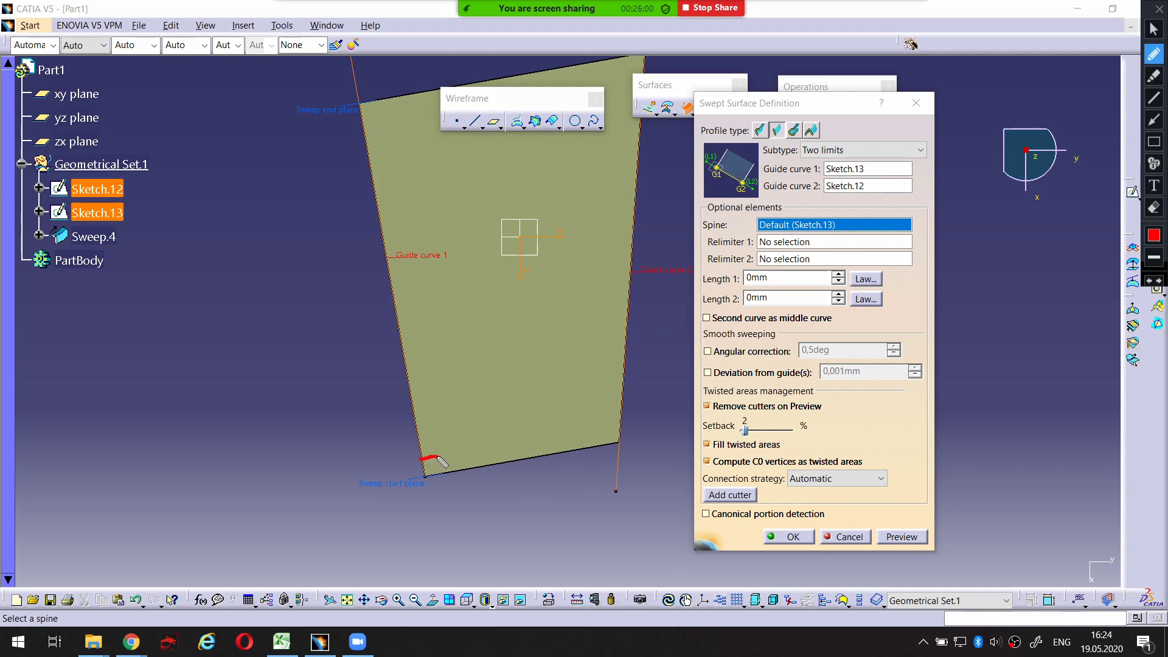
left_click_drag(441, 458, 445, 473)
left_click_drag(363, 119, 380, 96)
key("Escape")
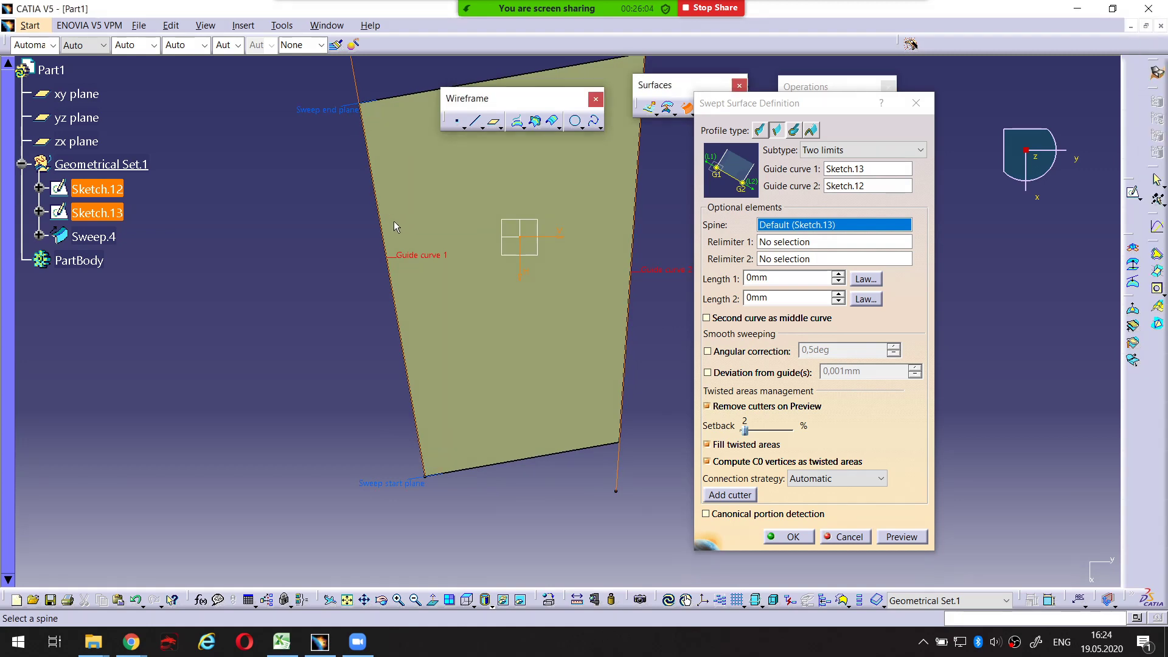
middle_click_drag(536, 274, 473, 308)
mouse_move(585, 324)
middle_mouse_down()
mouse_move(538, 347)
mouse_move(519, 310)
middle_mouse_up()
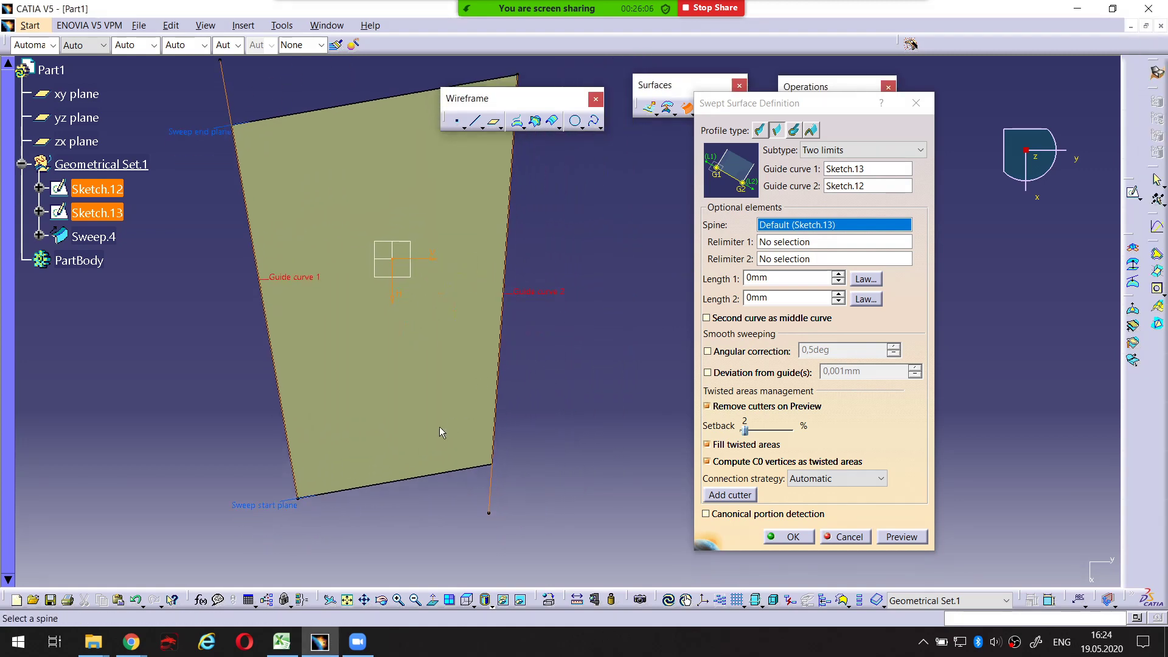
Review the guide curve and spine settings and create the two-limits swept surface
middle_click_drag(444, 430, 516, 365)
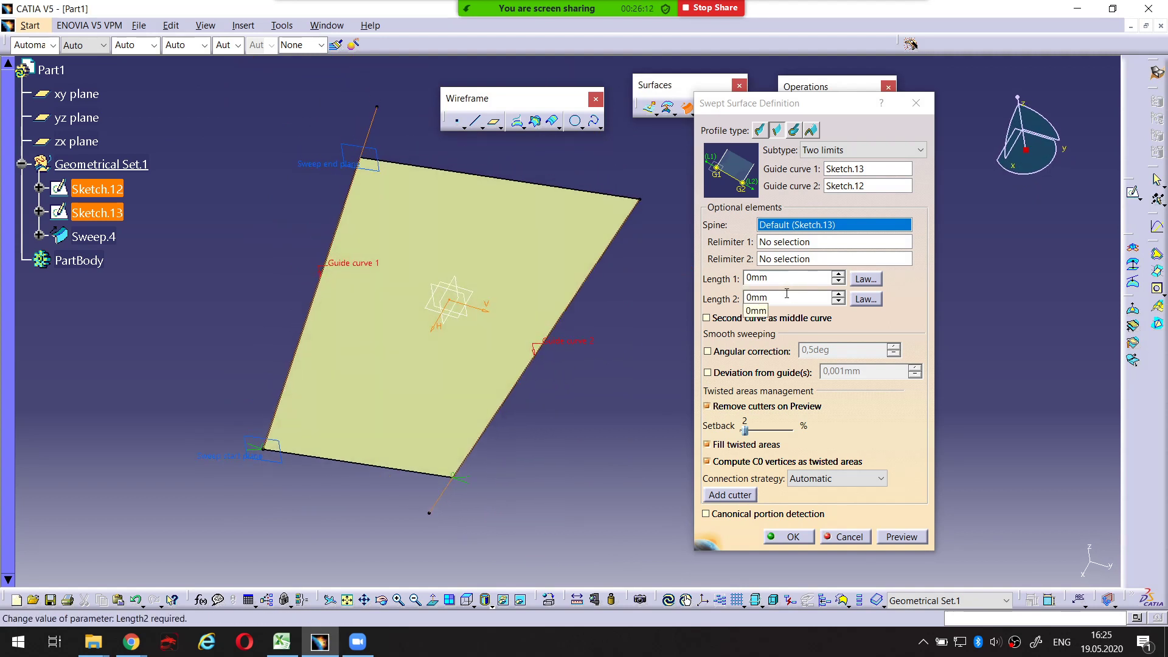
key("ctrl+alt+d")
mouse_move(798, 206)
left_mouse_down()
mouse_move(711, 209)
mouse_move(690, 458)
mouse_move(757, 554)
mouse_move(962, 547)
mouse_move(934, 244)
mouse_move(773, 204)
left_mouse_up()
key("Escape")
left_click(793, 540)
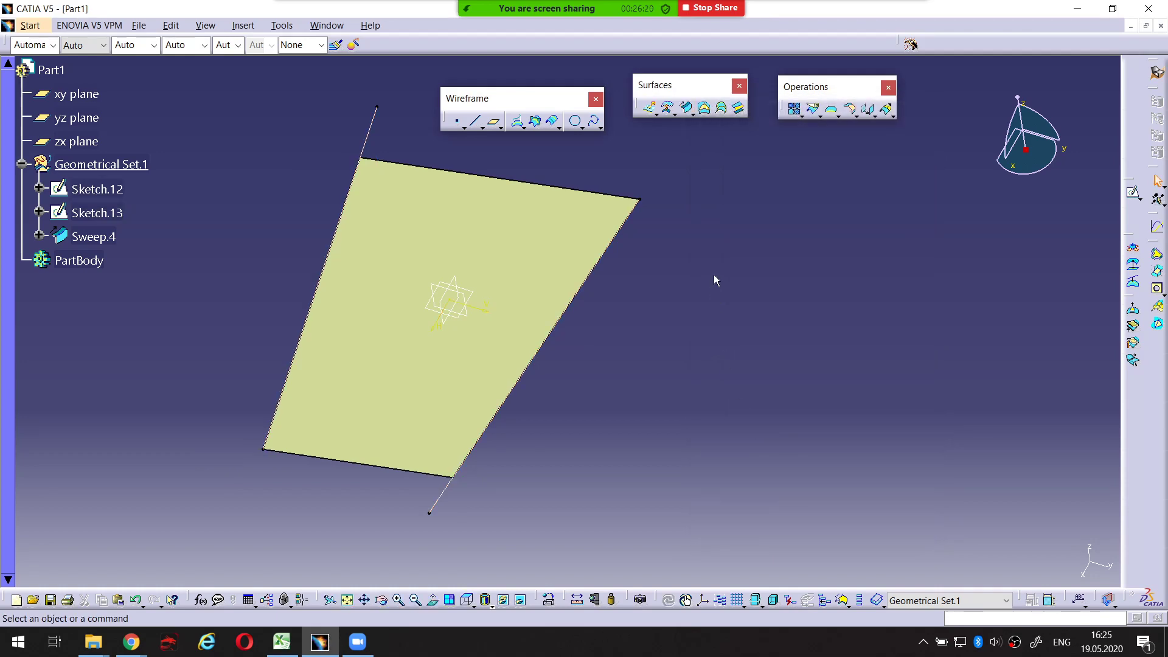
Choose the Limit and middle subtype in a new line-profile sweep definition, and cancel the definition
left_click(689, 110)
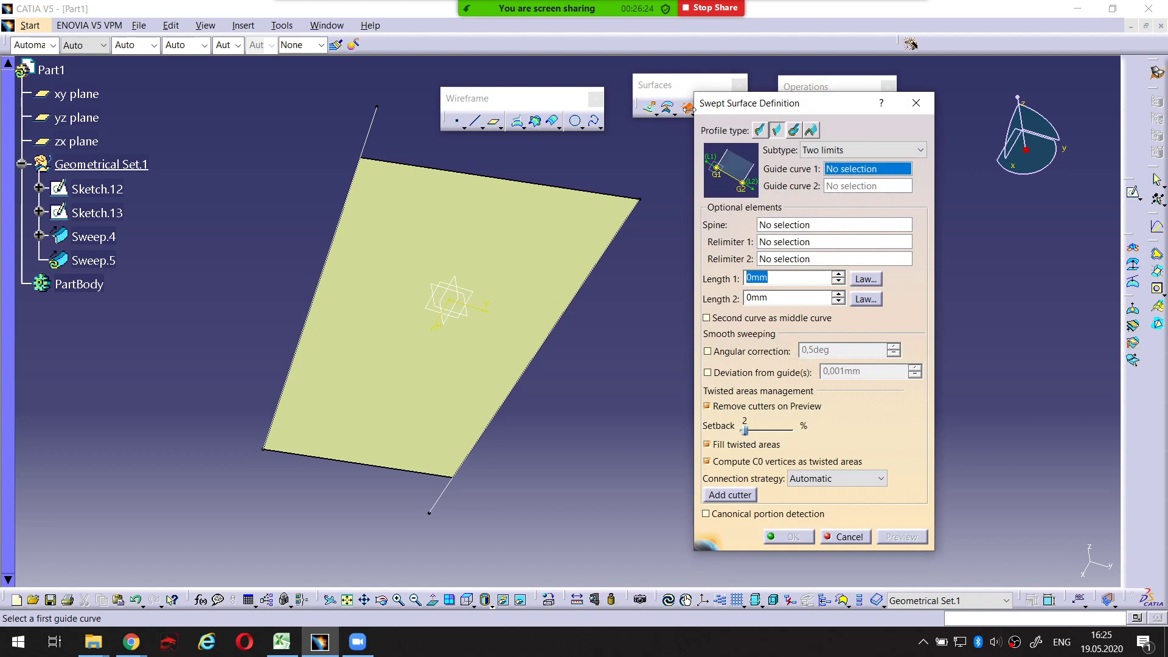
left_click(835, 152)
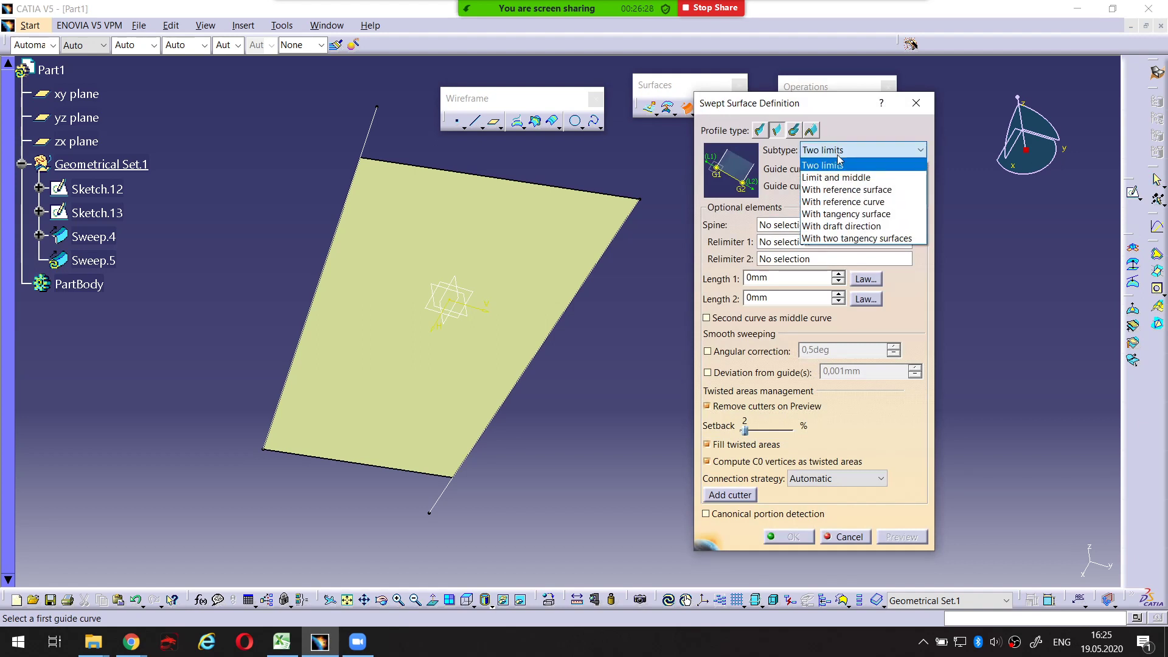
left_click(845, 176)
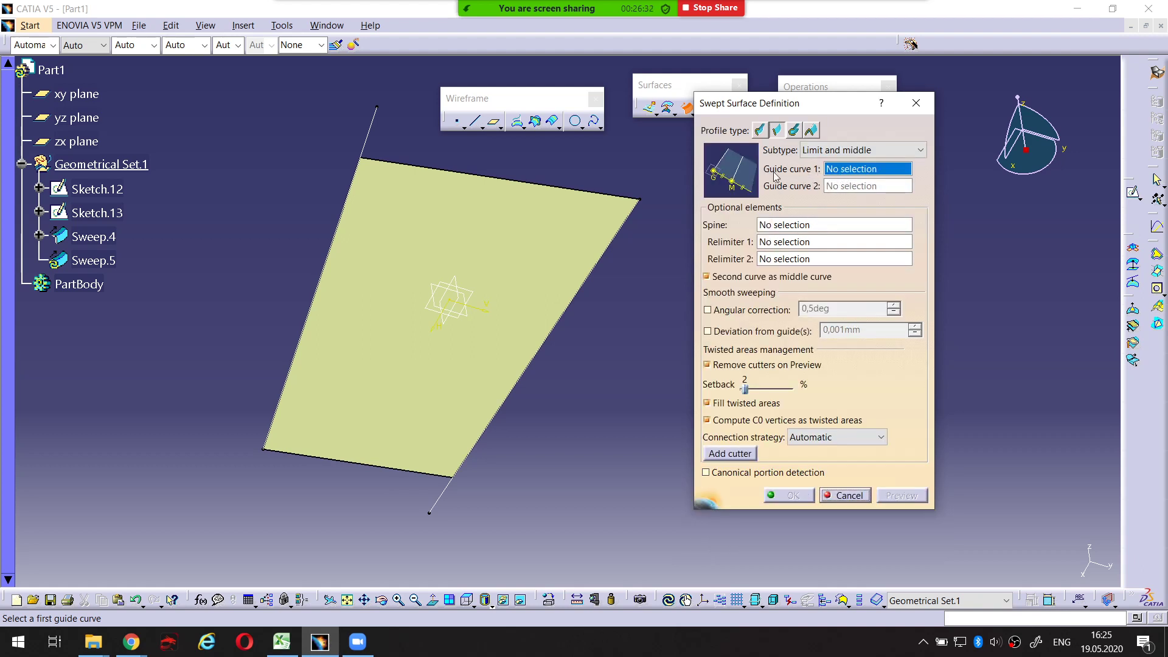
left_click(830, 152)
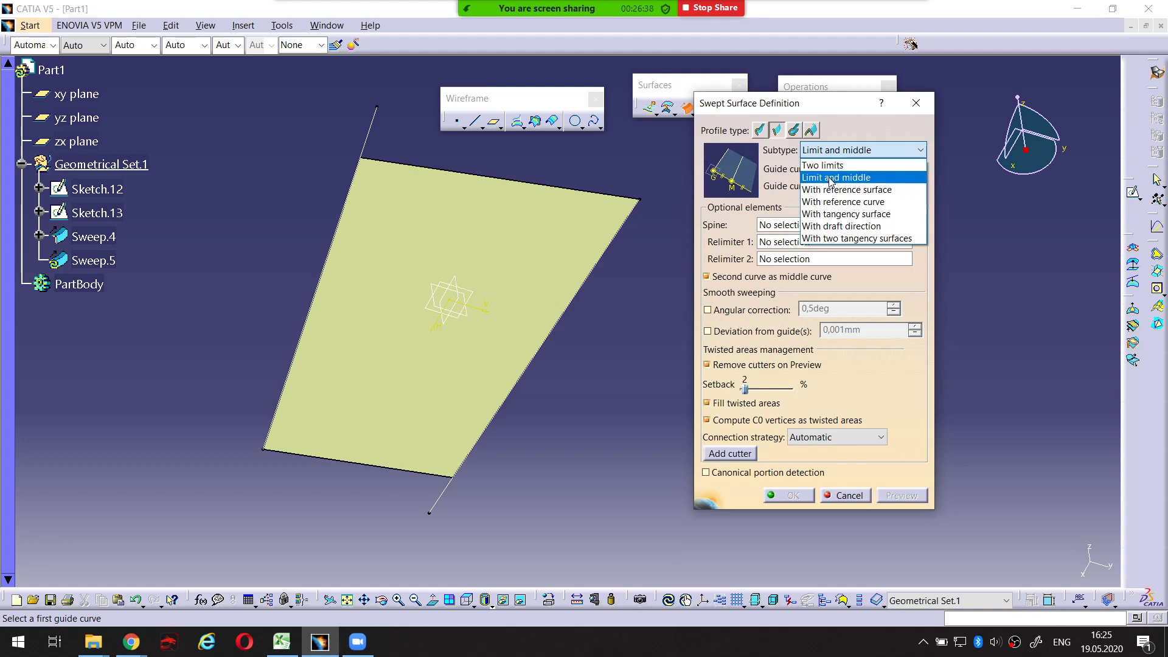
left_click(830, 178)
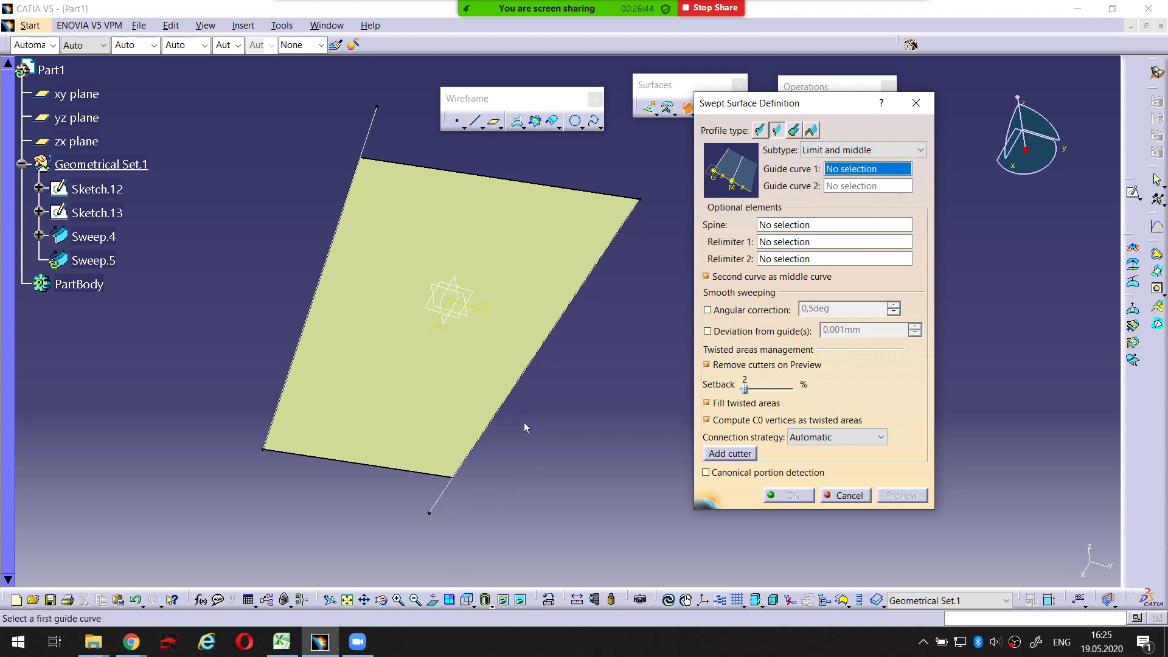
left_click(846, 496)
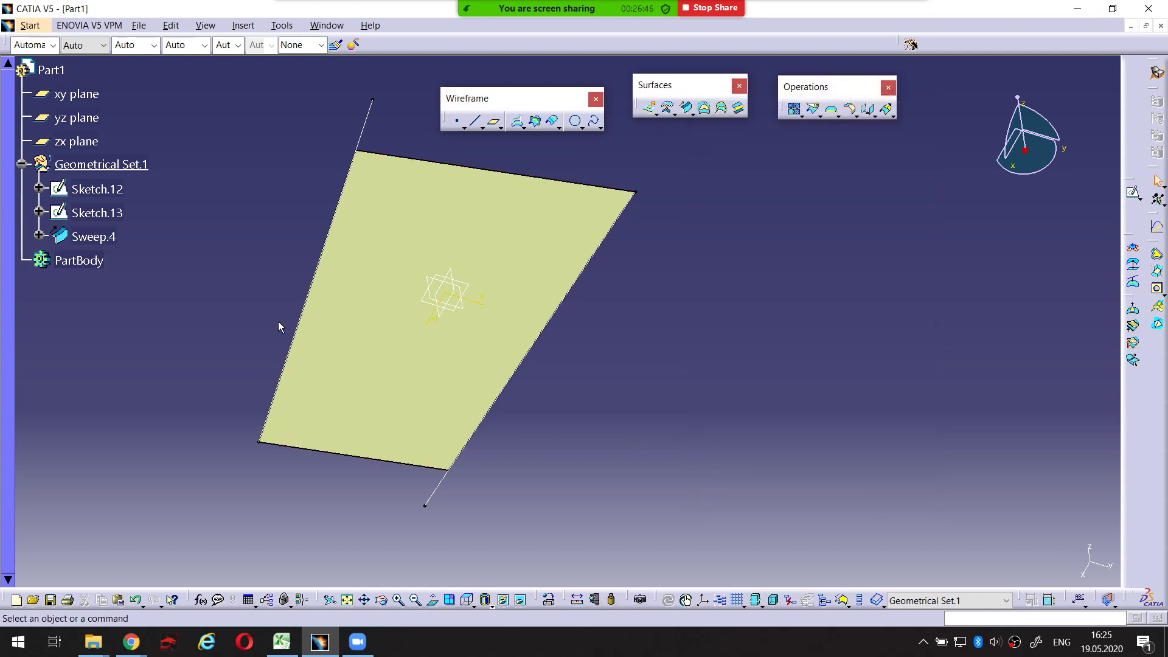
Delete the Sweep.4 surface from Geometrical Set.1
left_click(94, 236)
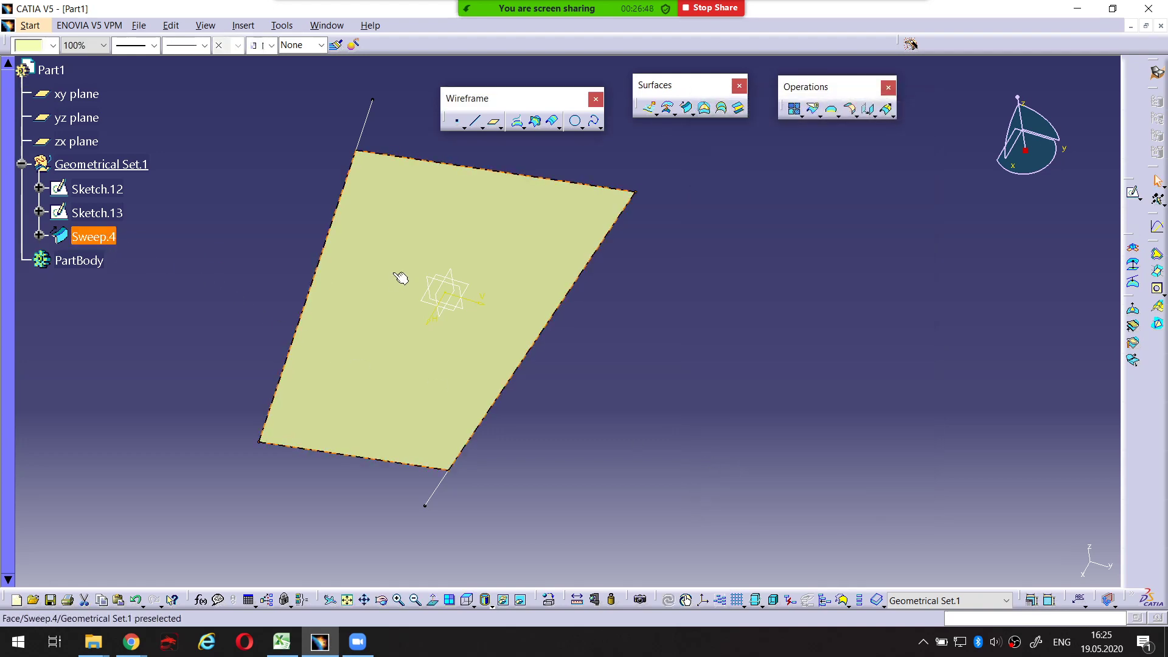
key("Delete")
key("Return")
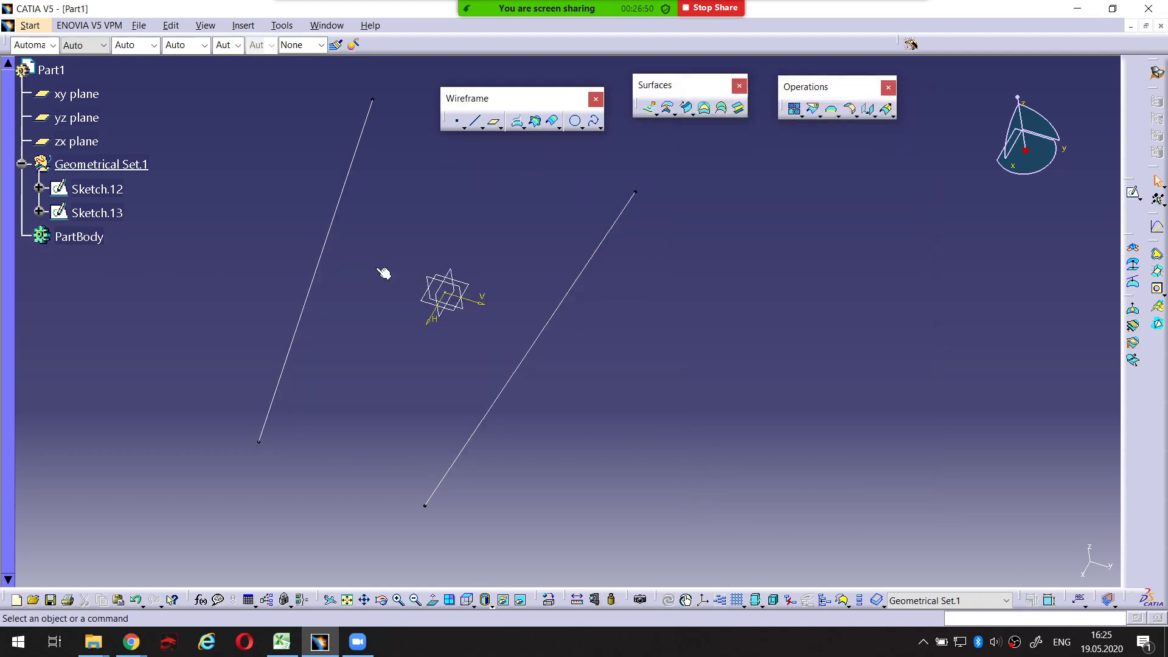
Preview a Limit and middle swept surface with Sketch.12 as guide curve 1 and Sketch.13 as the middle curve
left_click(686, 108)
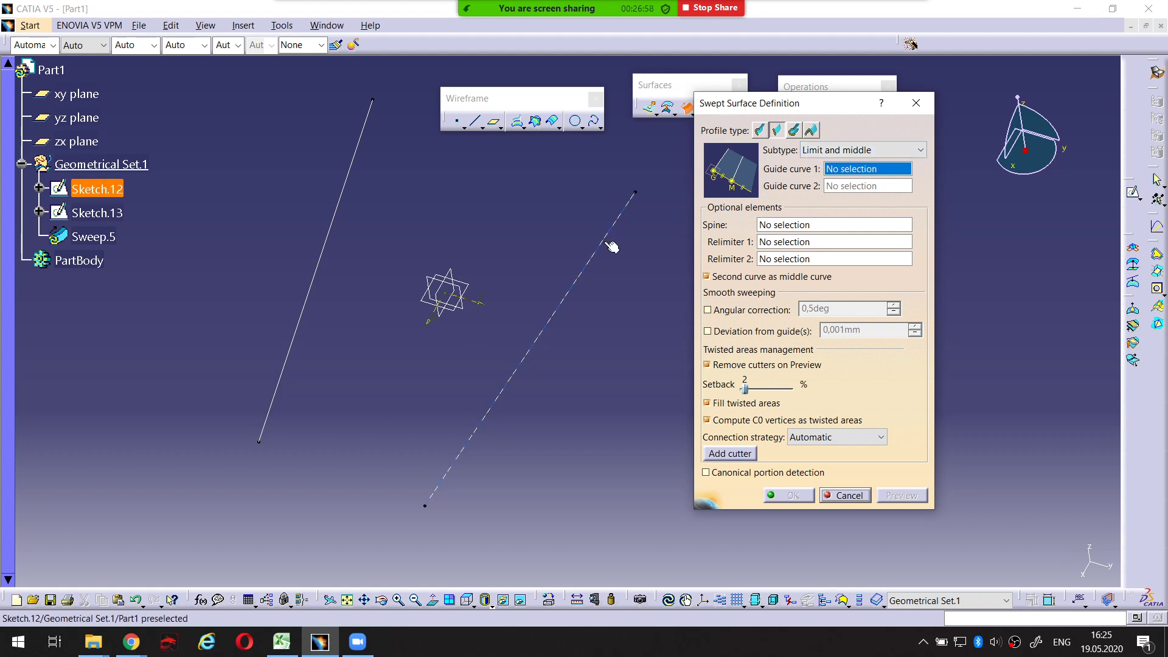
left_click(595, 268)
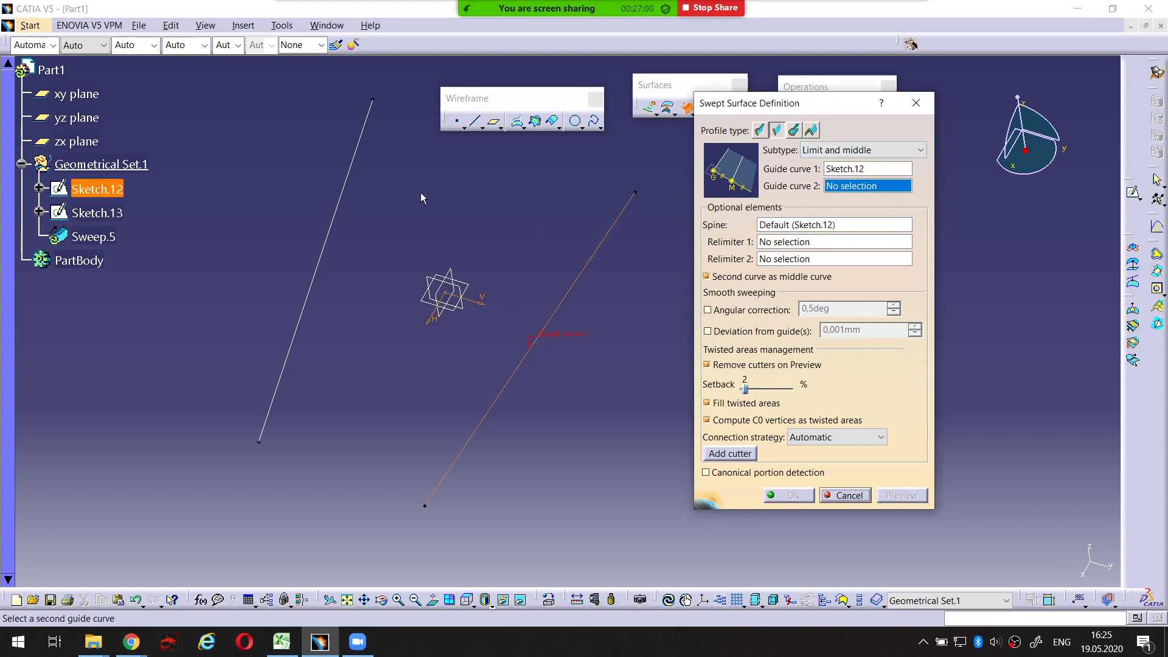
left_click(344, 195)
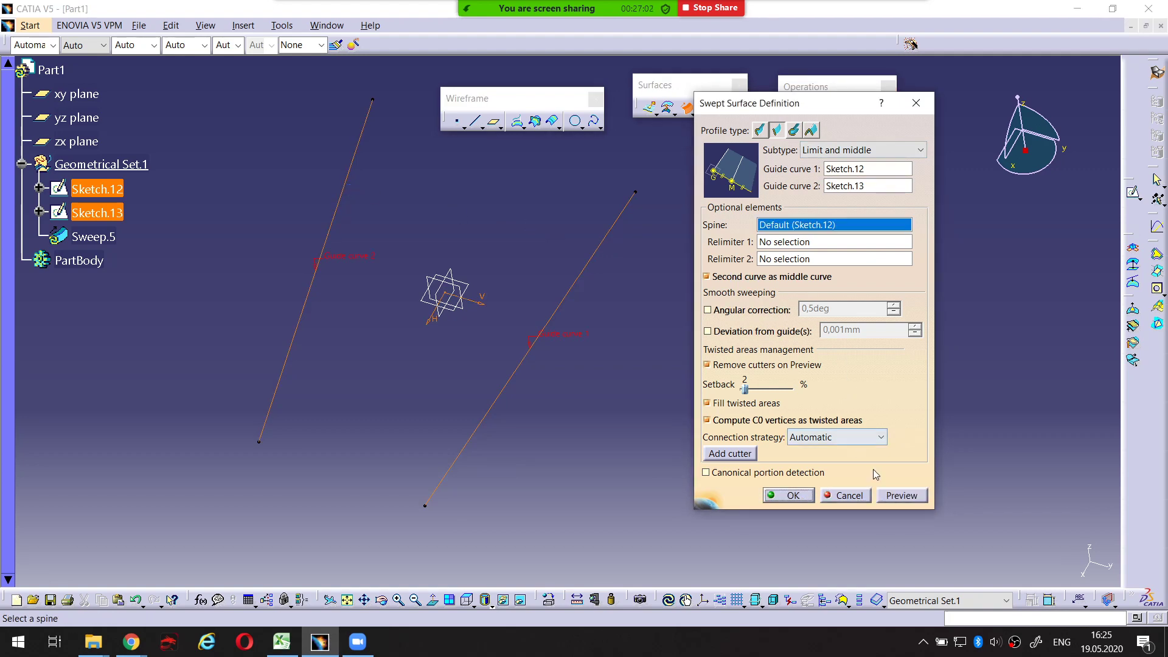
left_click(901, 496)
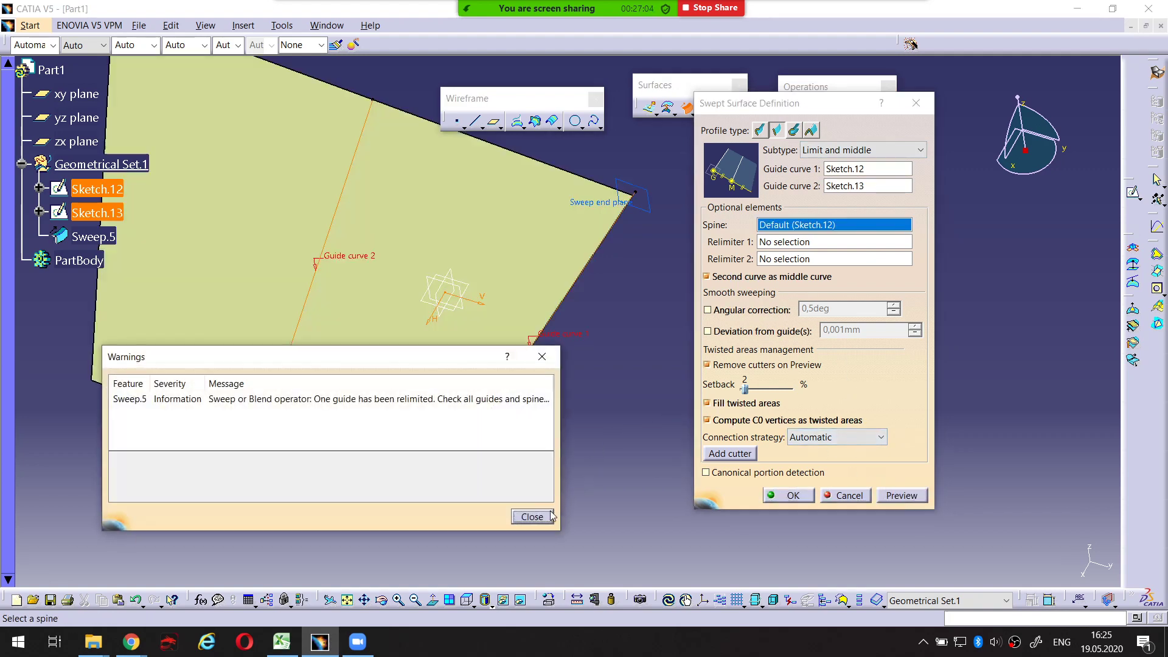
Dismiss the warning and examine the Limit and middle preview around its middle curve from several angles, including a plan view
left_click(550, 516)
middle_click_drag(570, 338, 629, 412)
middle_click_drag(583, 365, 581, 326)
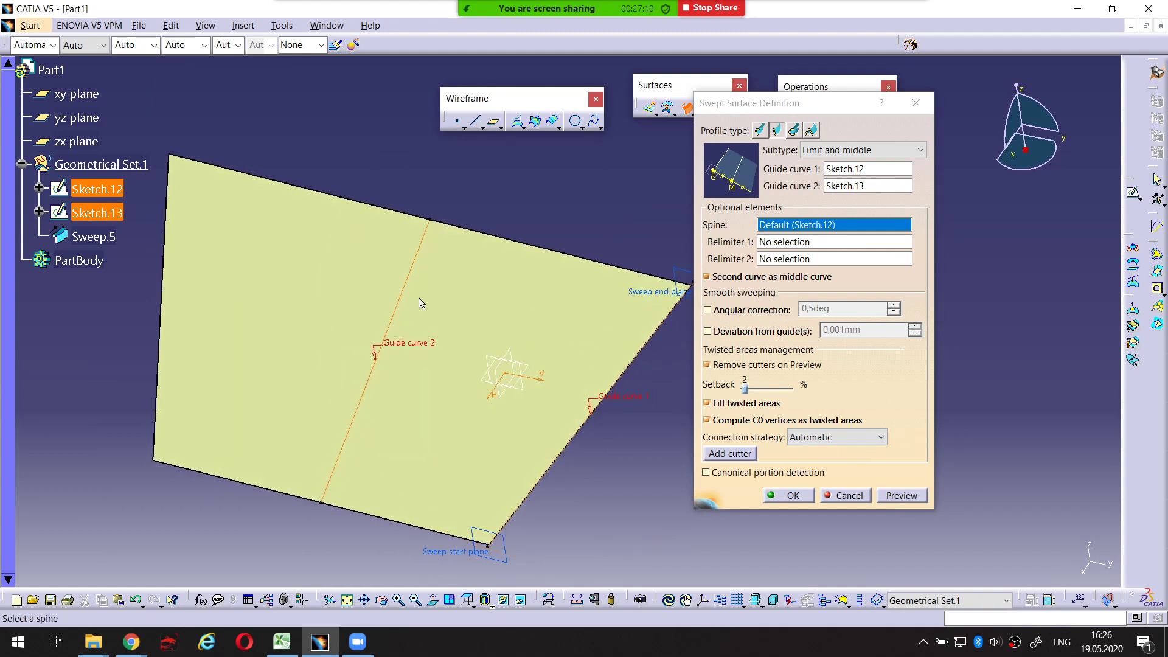
middle_click_drag(411, 282, 474, 522)
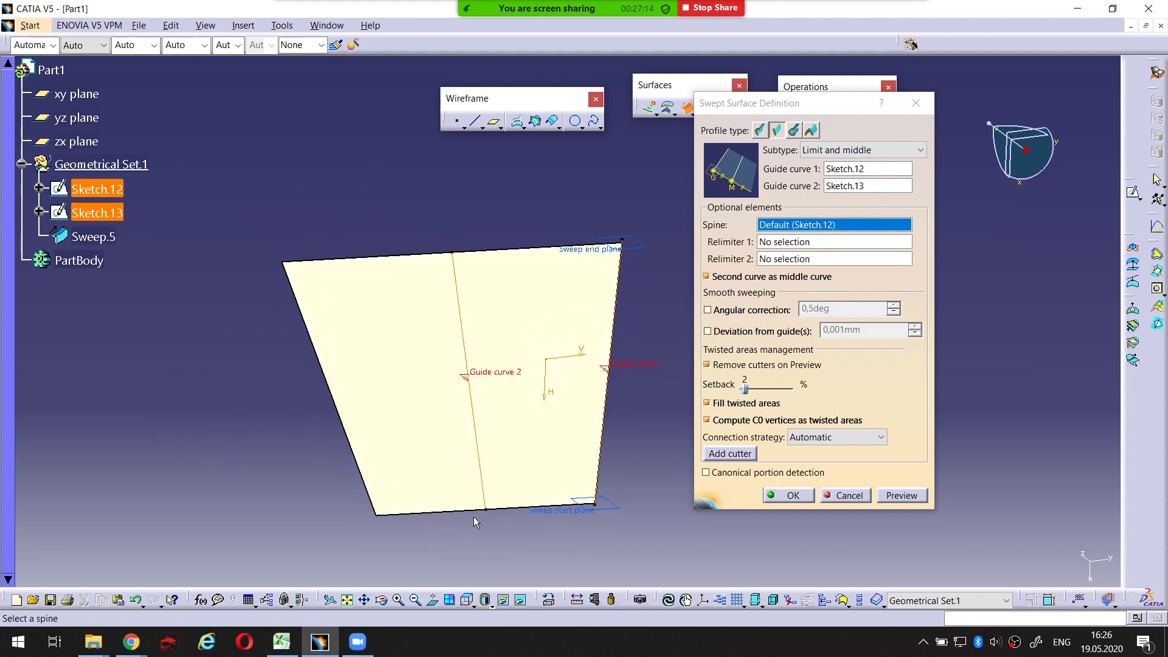
left_click(466, 599)
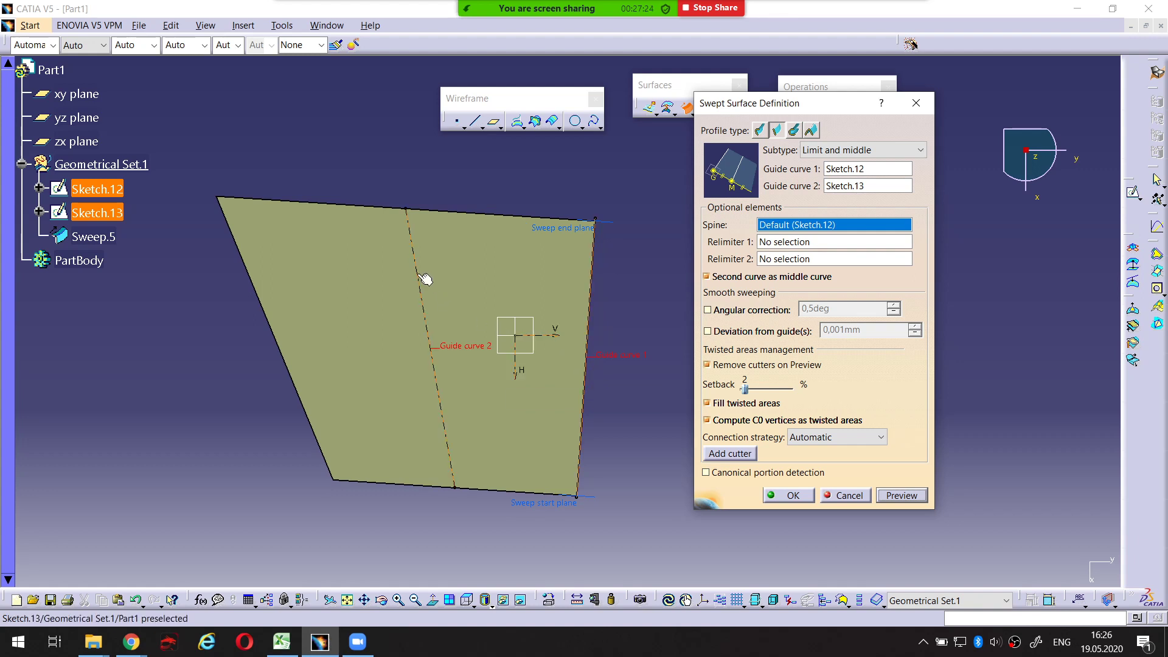
left_click(431, 178)
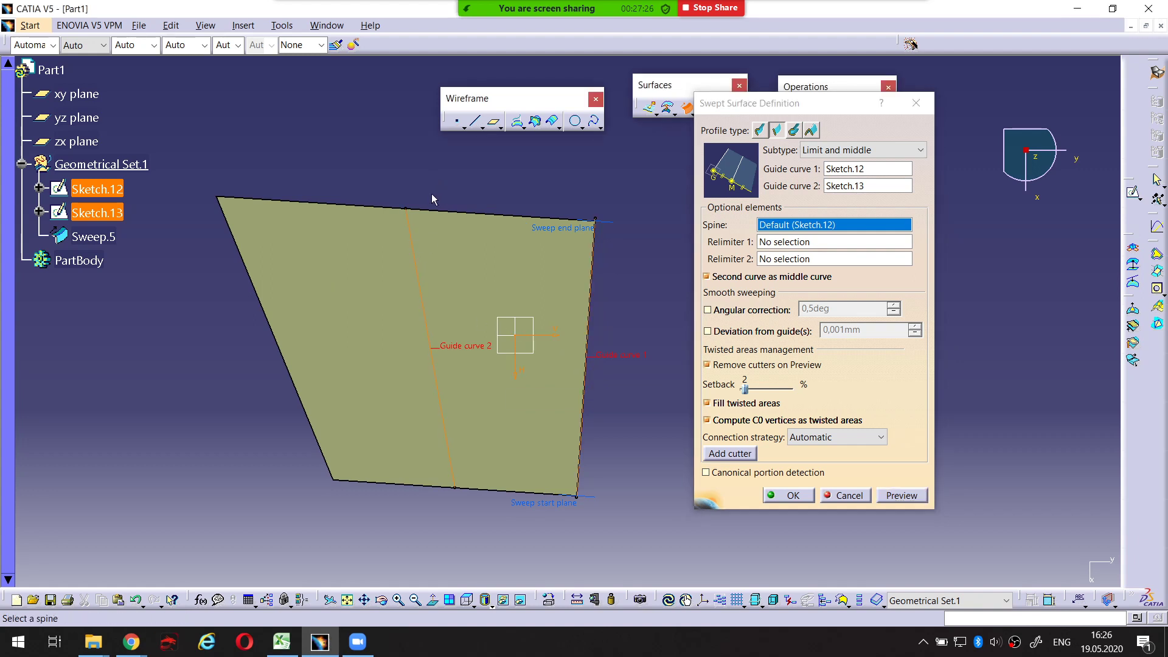
middle_click_drag(443, 309, 526, 356)
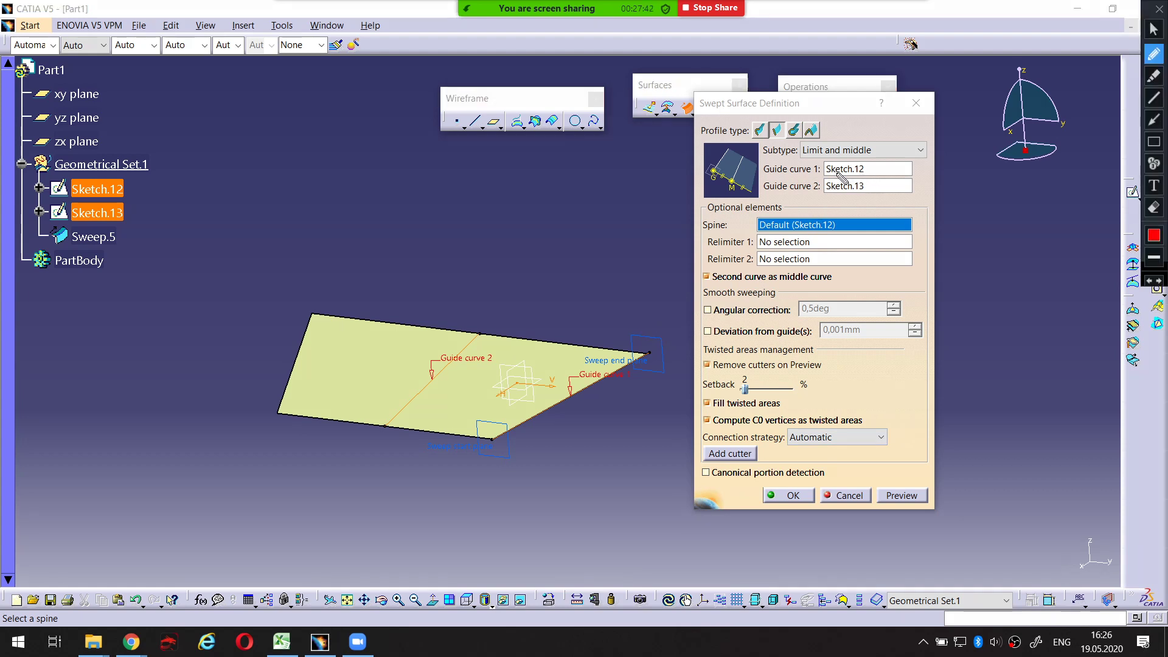
mouse_move(827, 175)
left_mouse_down()
mouse_move(869, 175)
mouse_move(855, 193)
mouse_move(875, 193)
left_mouse_up()
key("Escape")
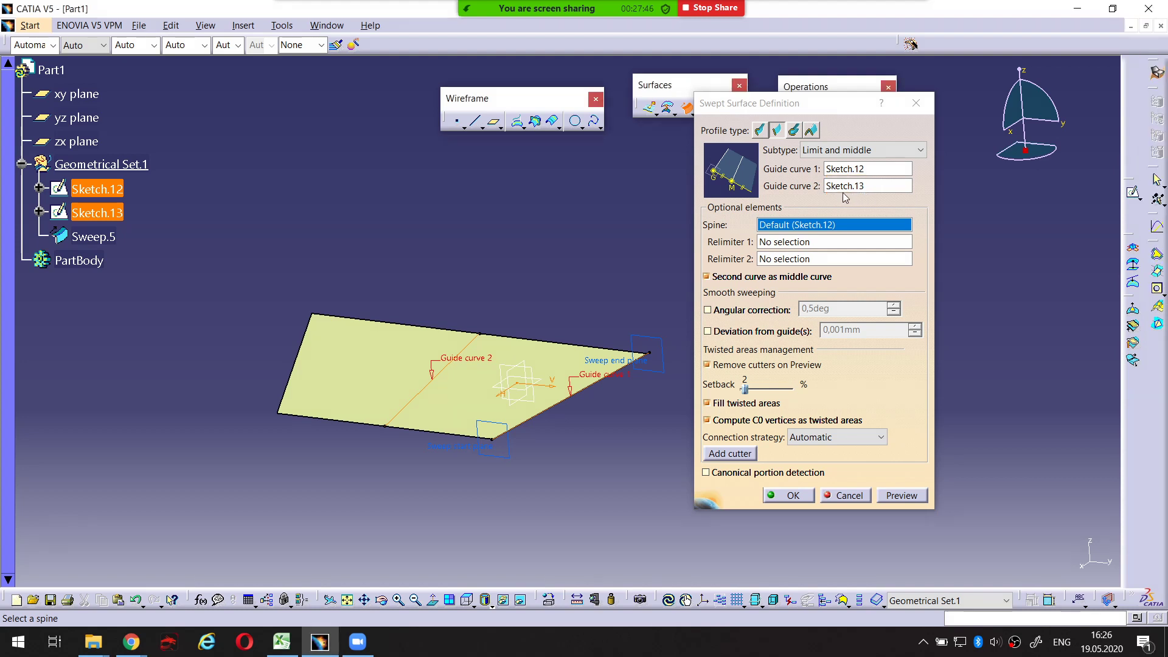
Swap the sweep's curves to Sketch.13 as guide curve 1 and Sketch.12 as the middle curve, and preview the surface
left_click(850, 174)
left_click(122, 213)
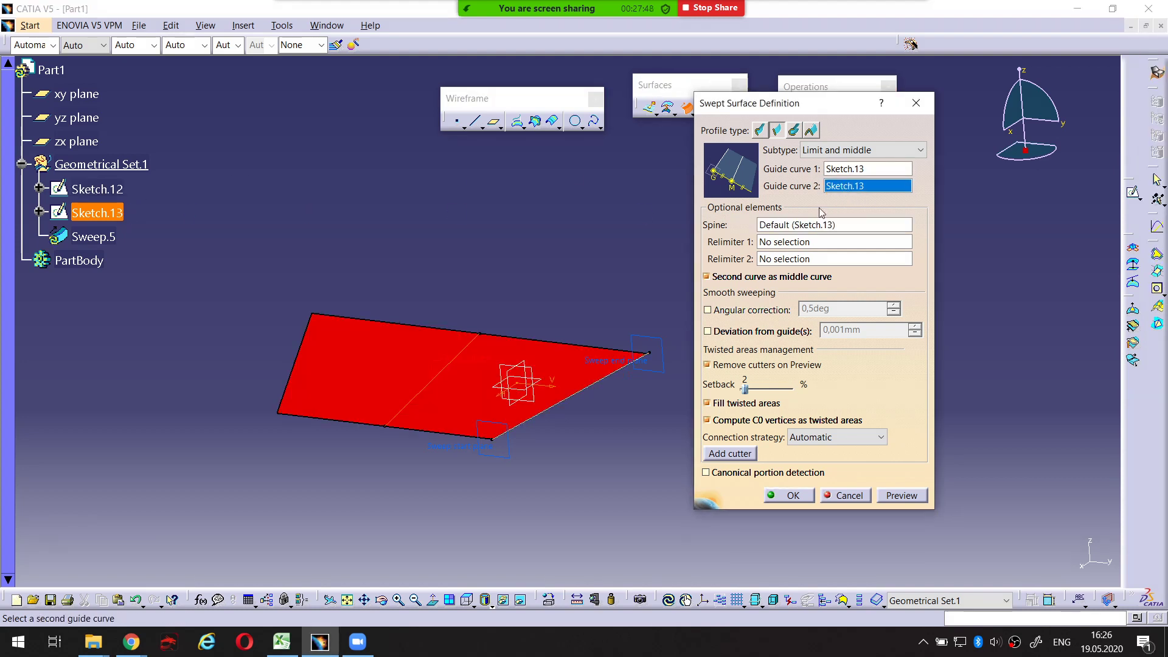
left_click(97, 189)
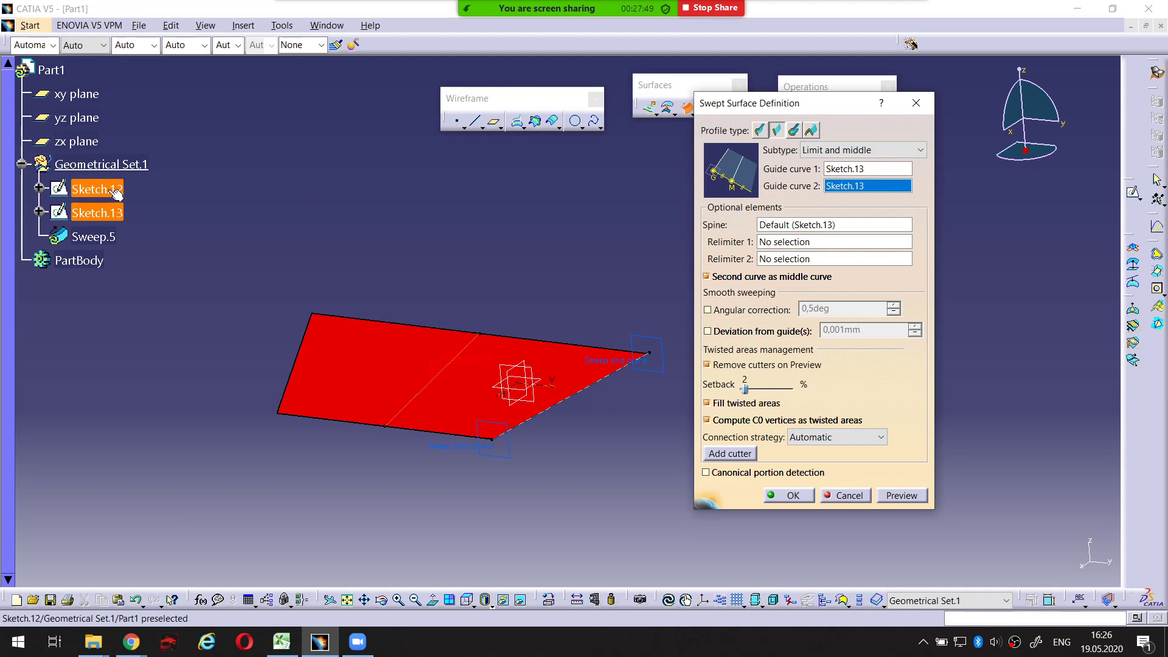
left_click(902, 495)
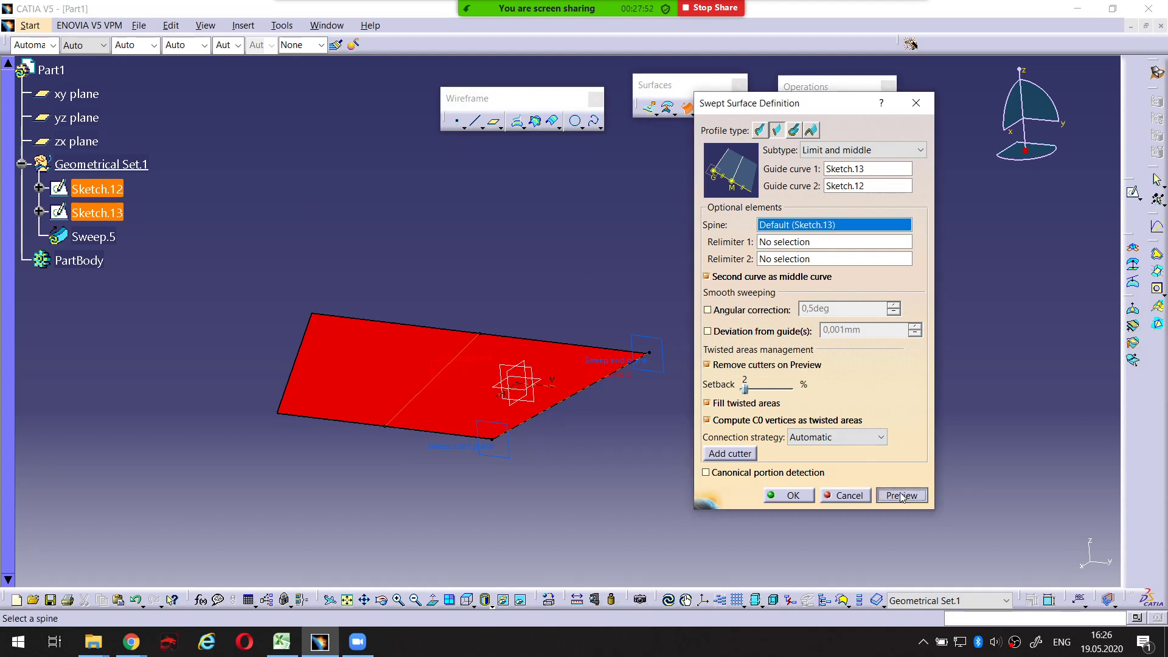
middle_click_drag(571, 460, 491, 363)
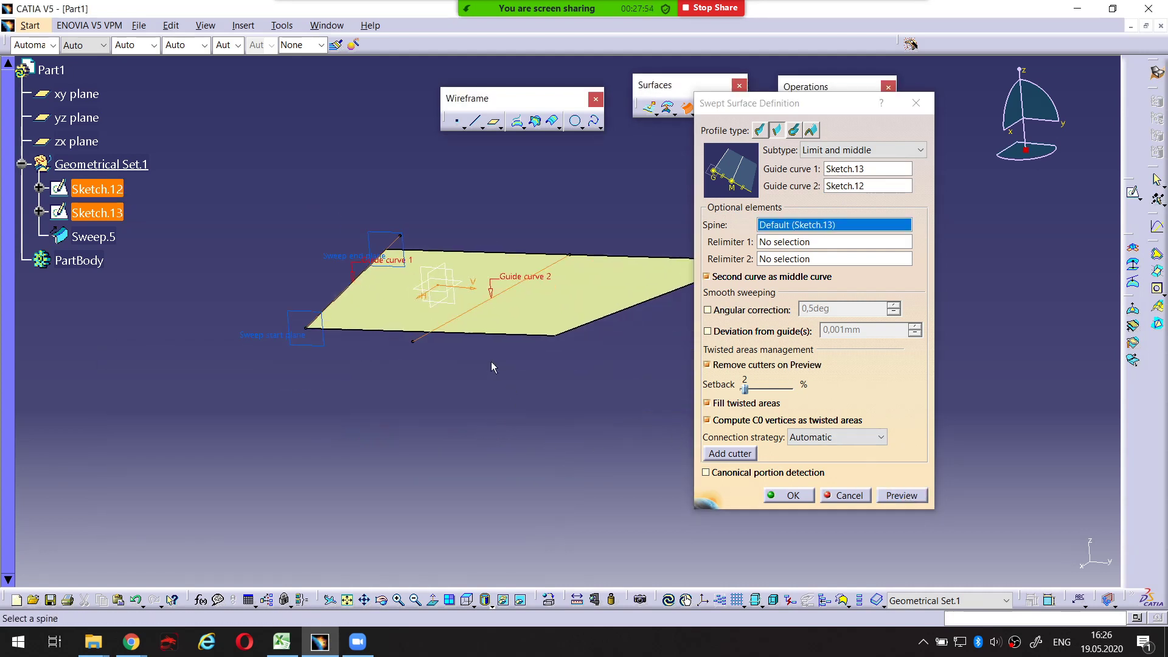
middle_click_drag(480, 317, 643, 398)
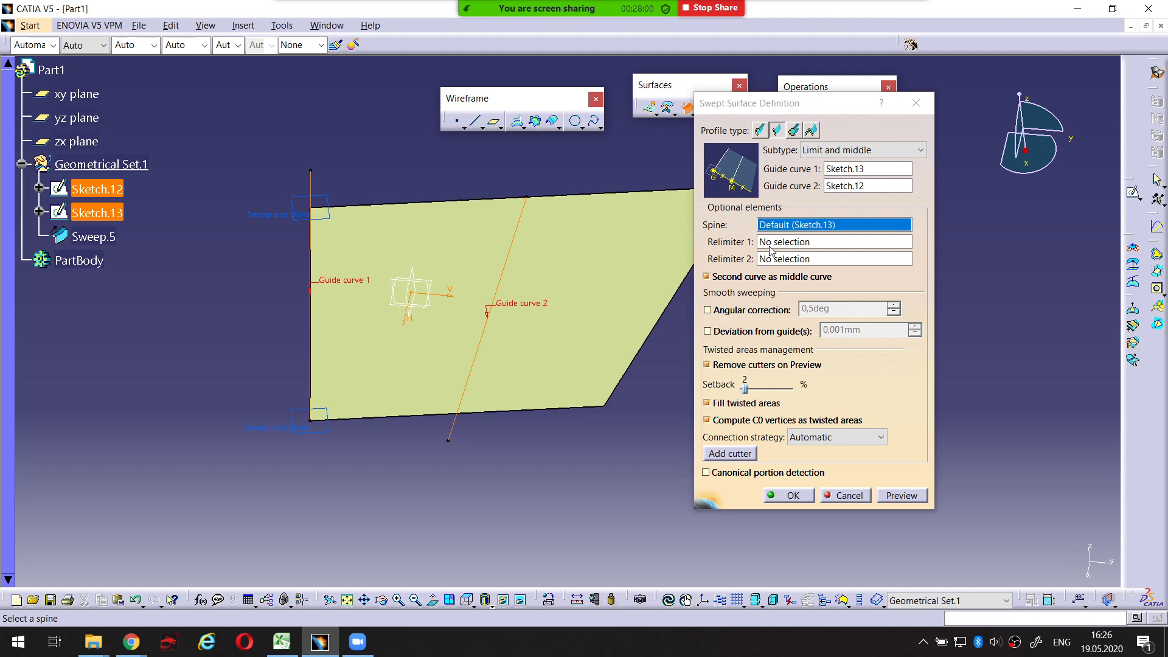
Switch the sweep to the With reference surface subtype and back to Limit and middle
left_click(844, 152)
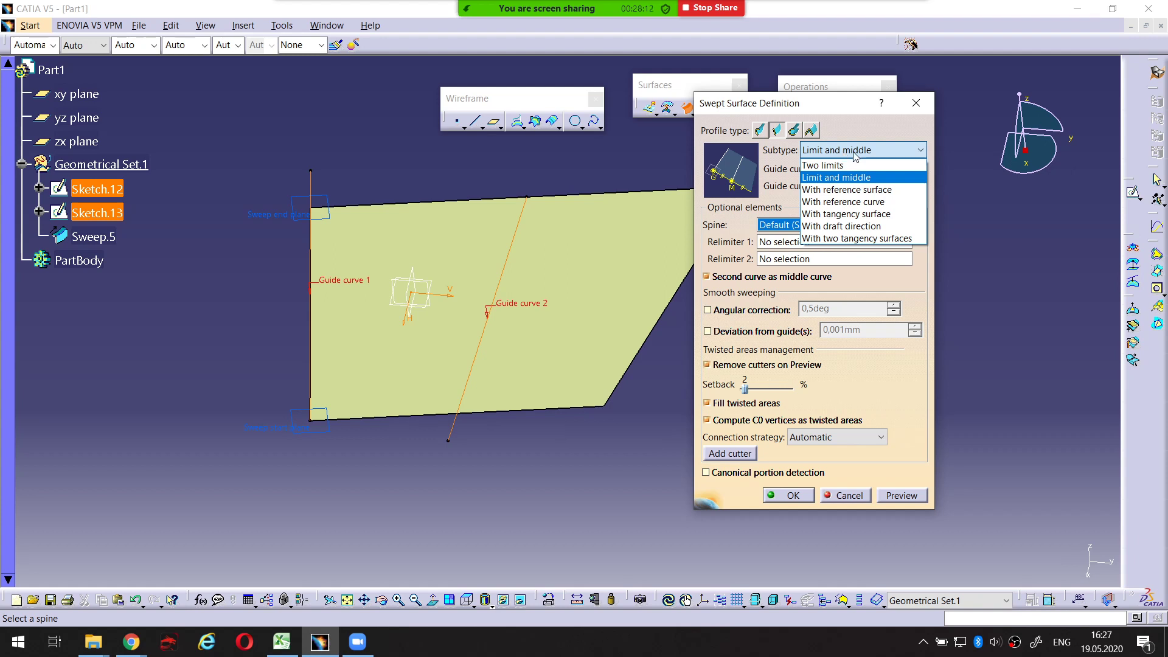
left_click(867, 190)
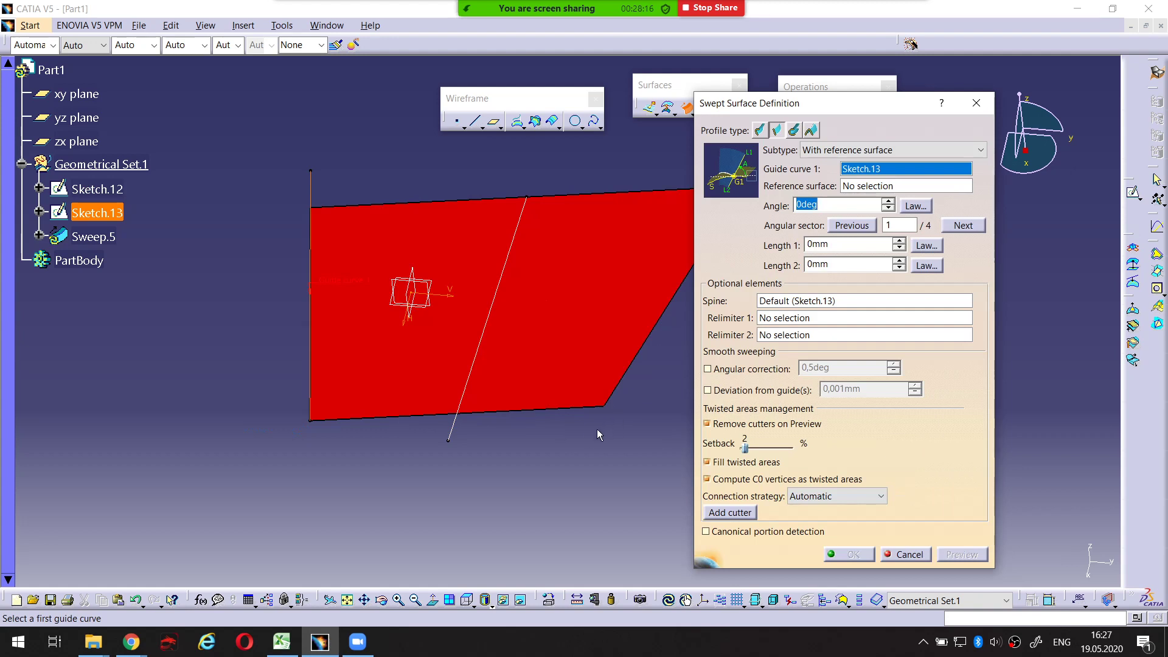
middle_click_drag(561, 452, 478, 441)
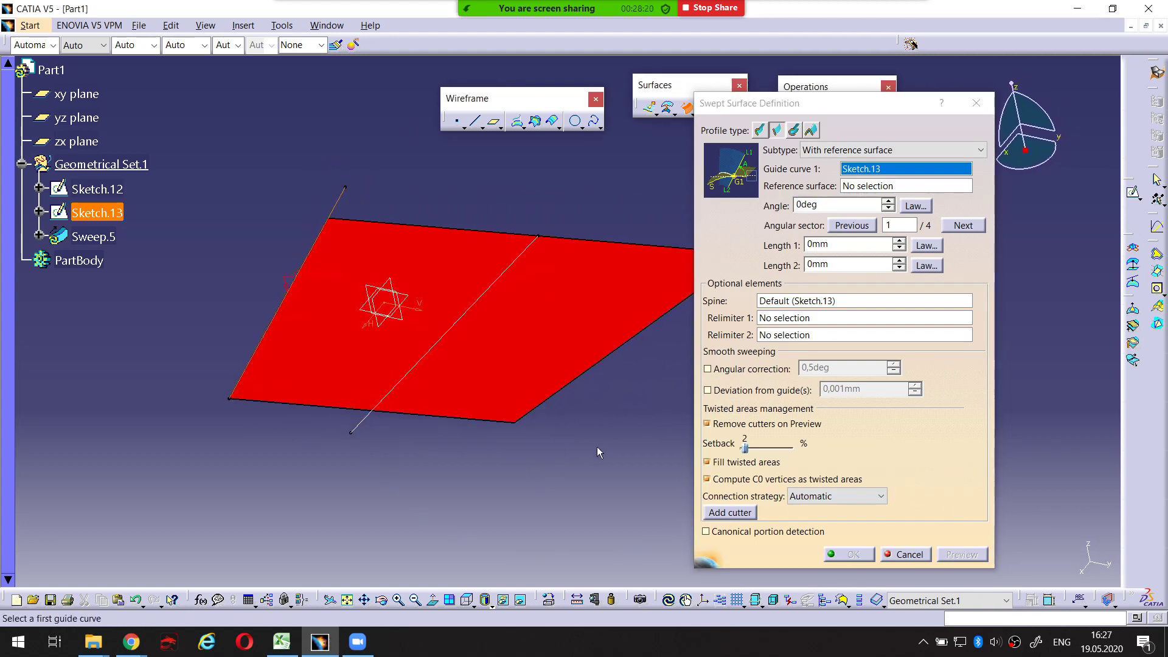
left_click(882, 151)
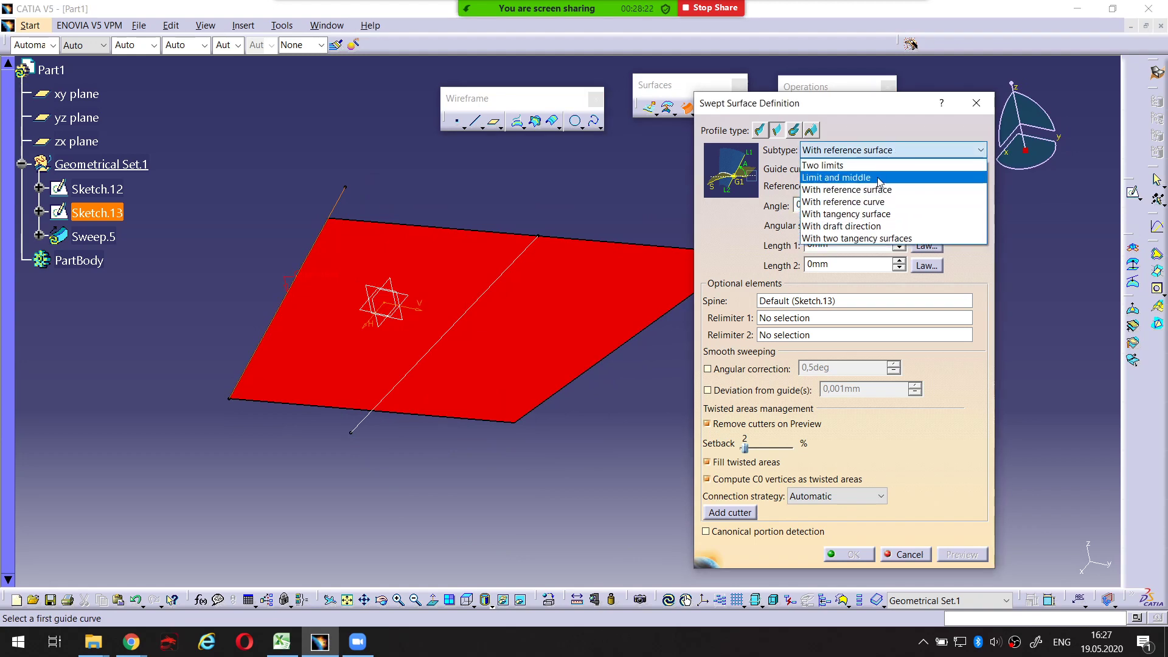
left_click(881, 177)
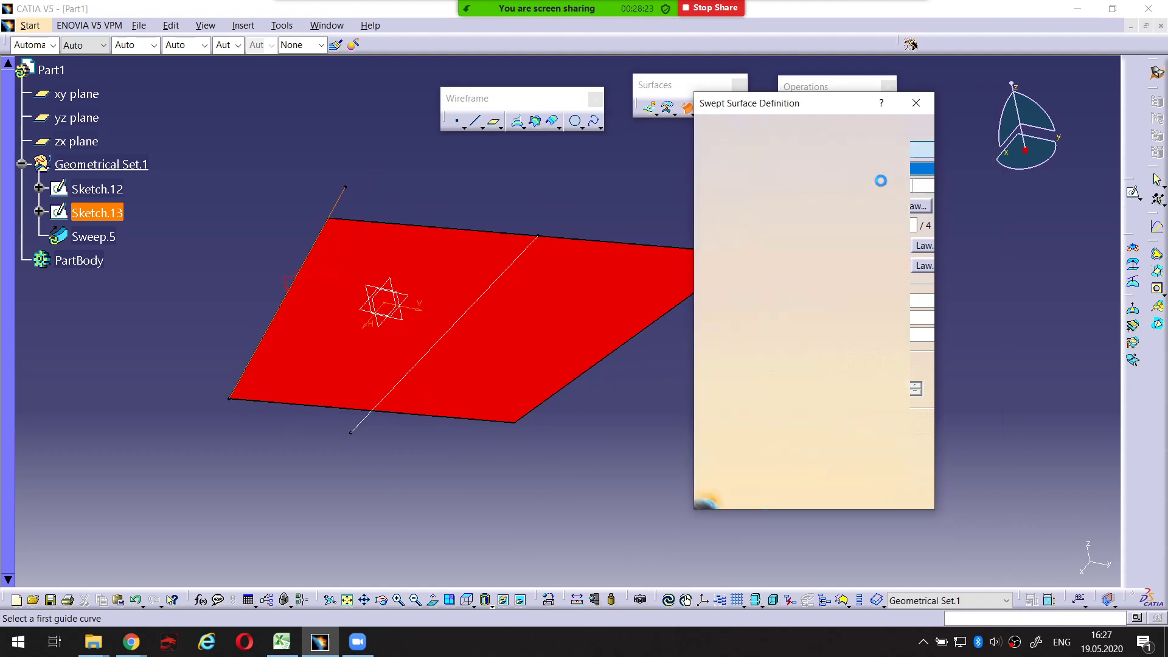
left_click(479, 307)
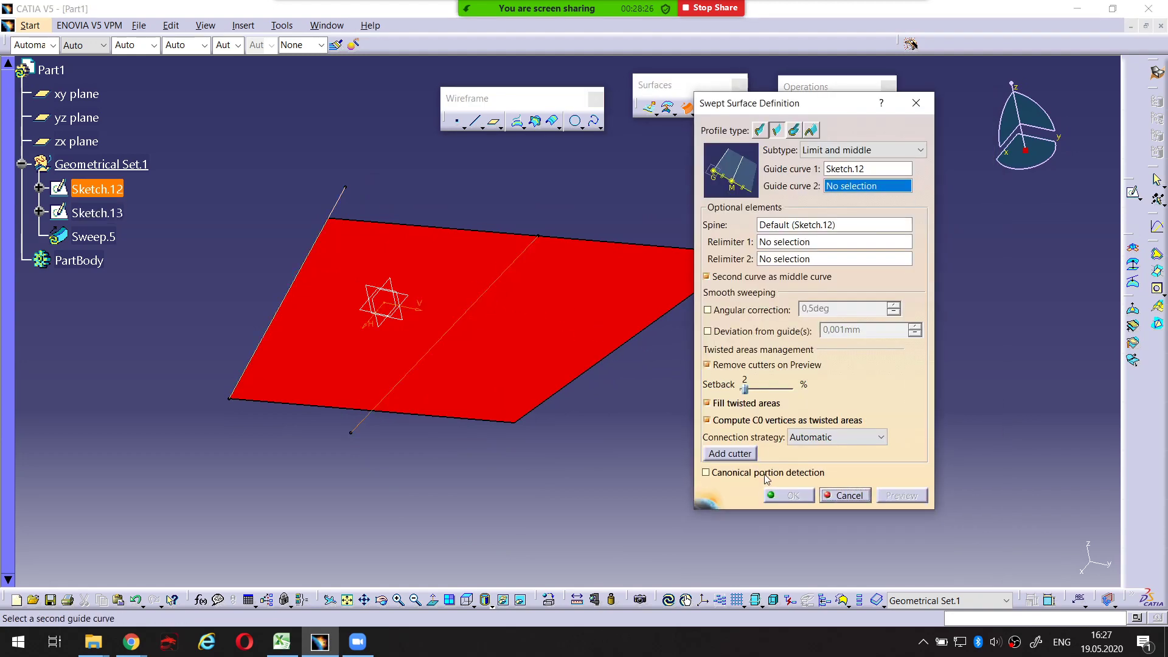
Create the Limit and middle swept surface with Sketch.13 as guide curve 1 and Sketch.12 as the middle curve
left_click(835, 172)
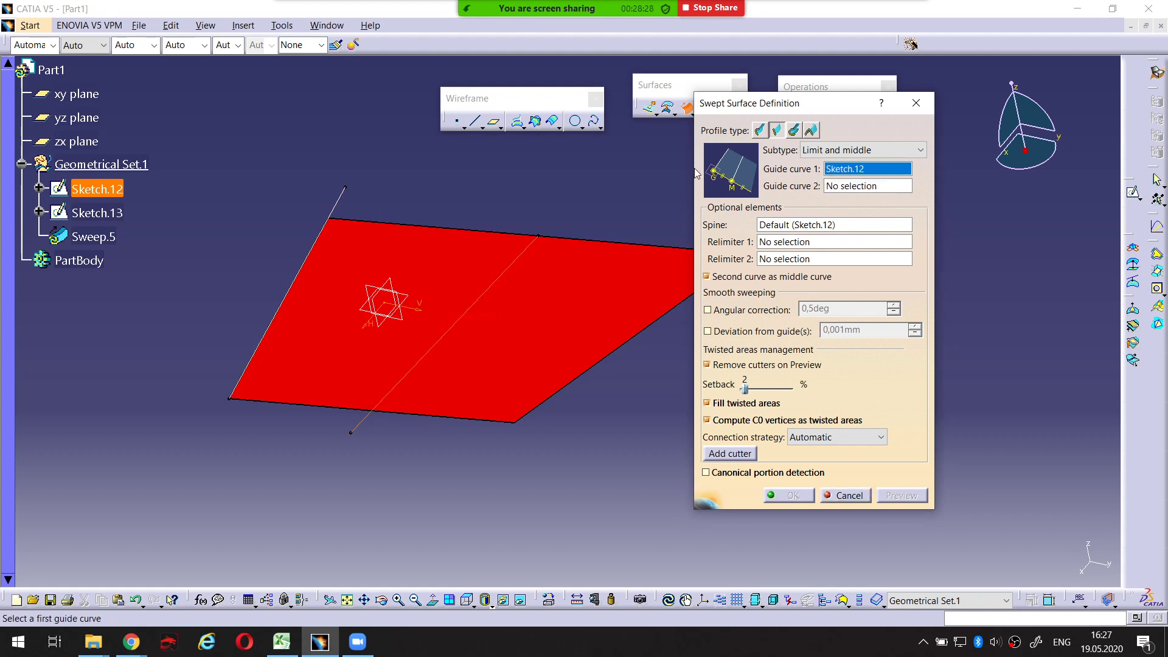
left_click(345, 200)
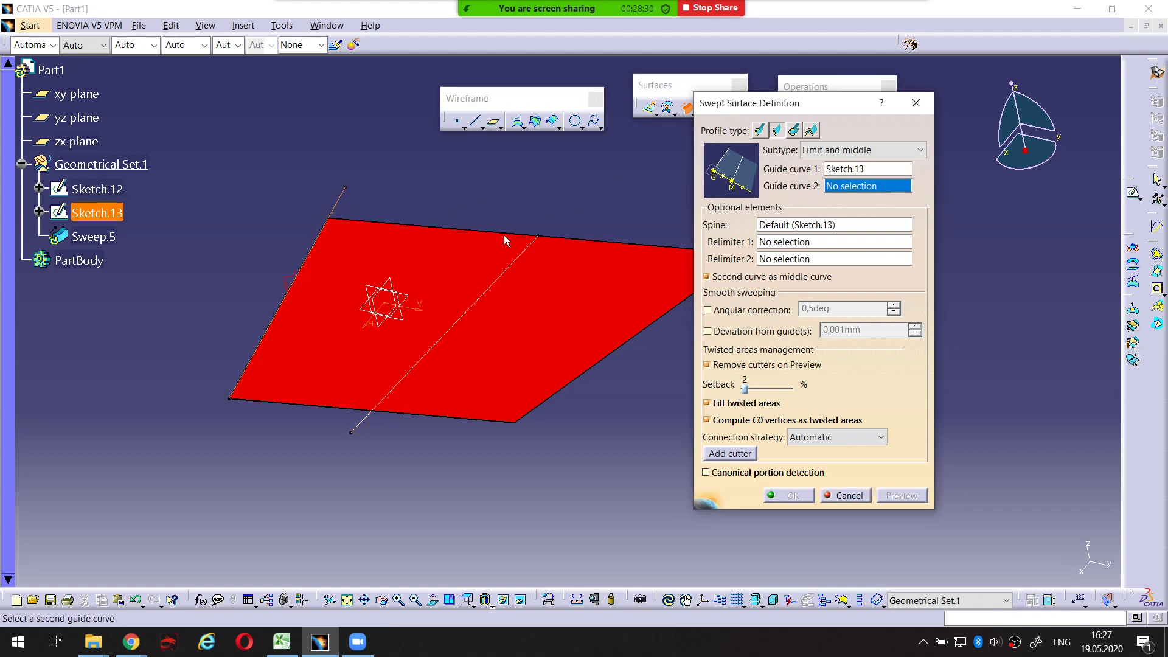
left_click(519, 256)
left_click(789, 495)
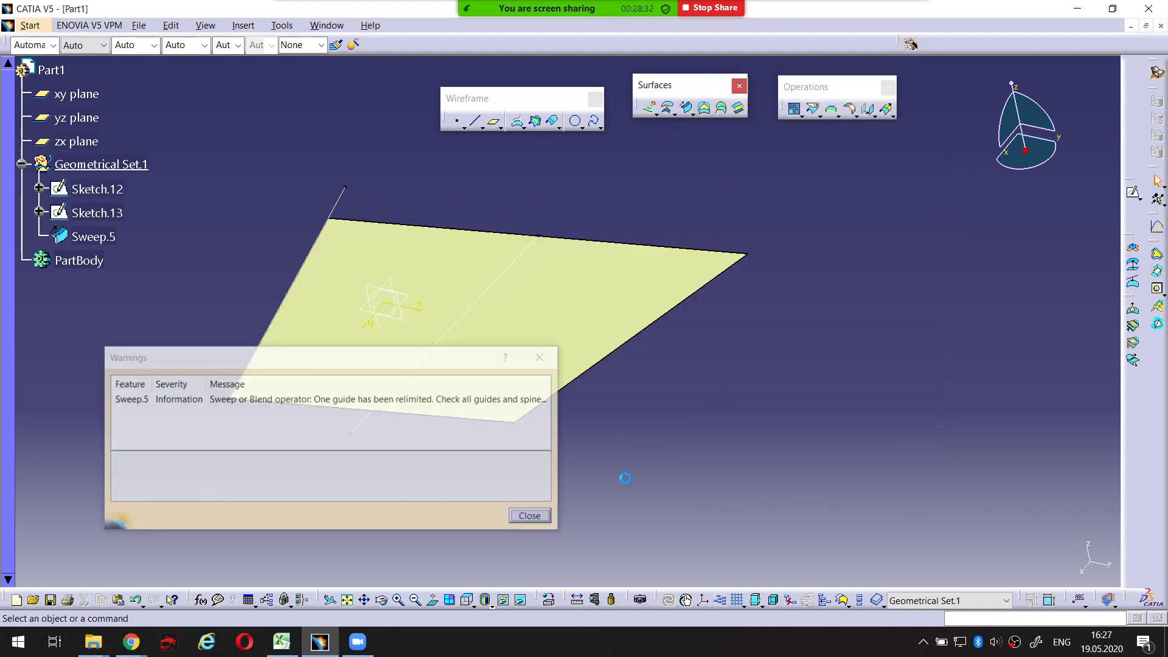
left_click(530, 515)
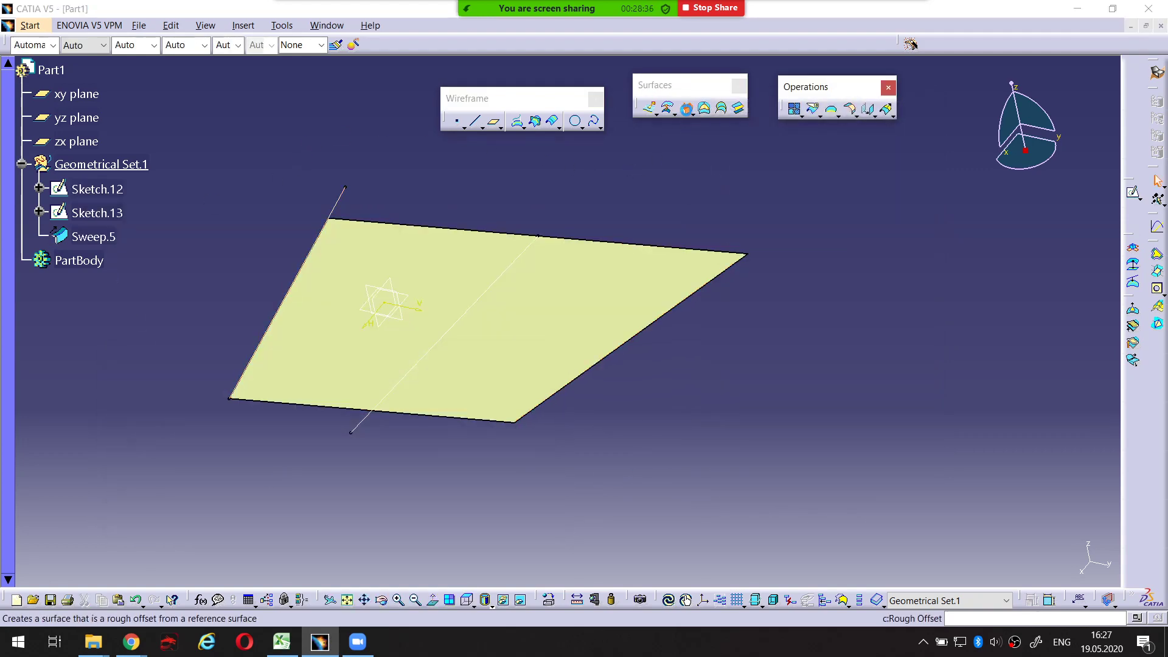
Start a line-profile sweep of subtype With reference surface, using Sketch.12 as guide curve 1 and Sweep.5 as the reference surface
left_click(686, 108)
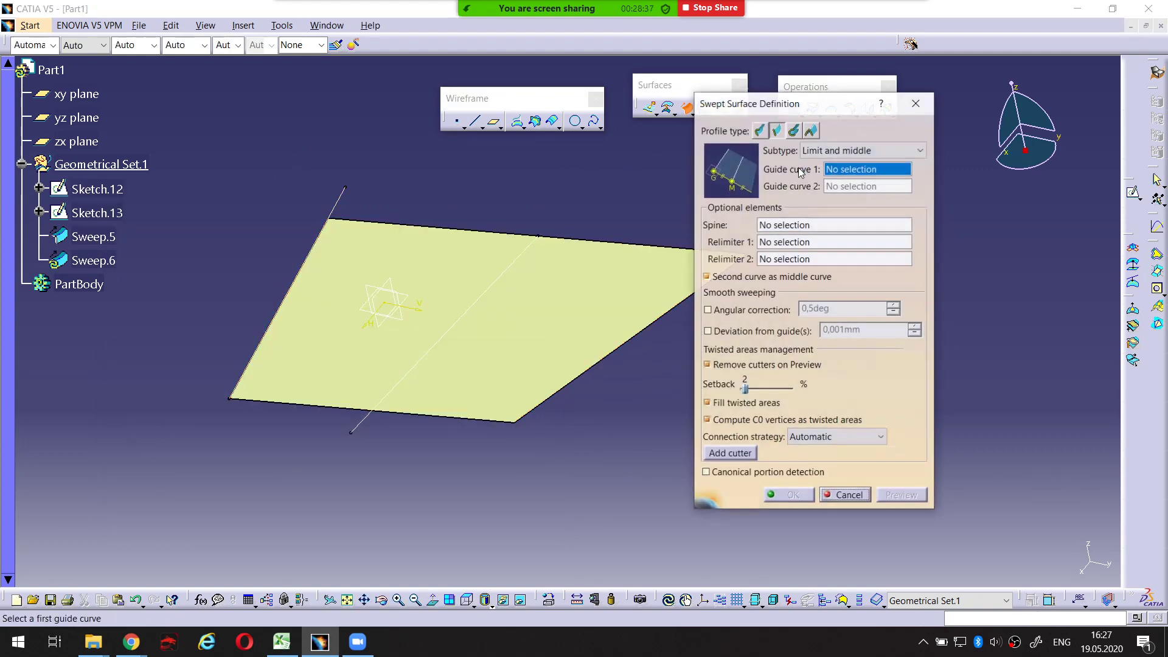
left_click(845, 150)
left_click(845, 151)
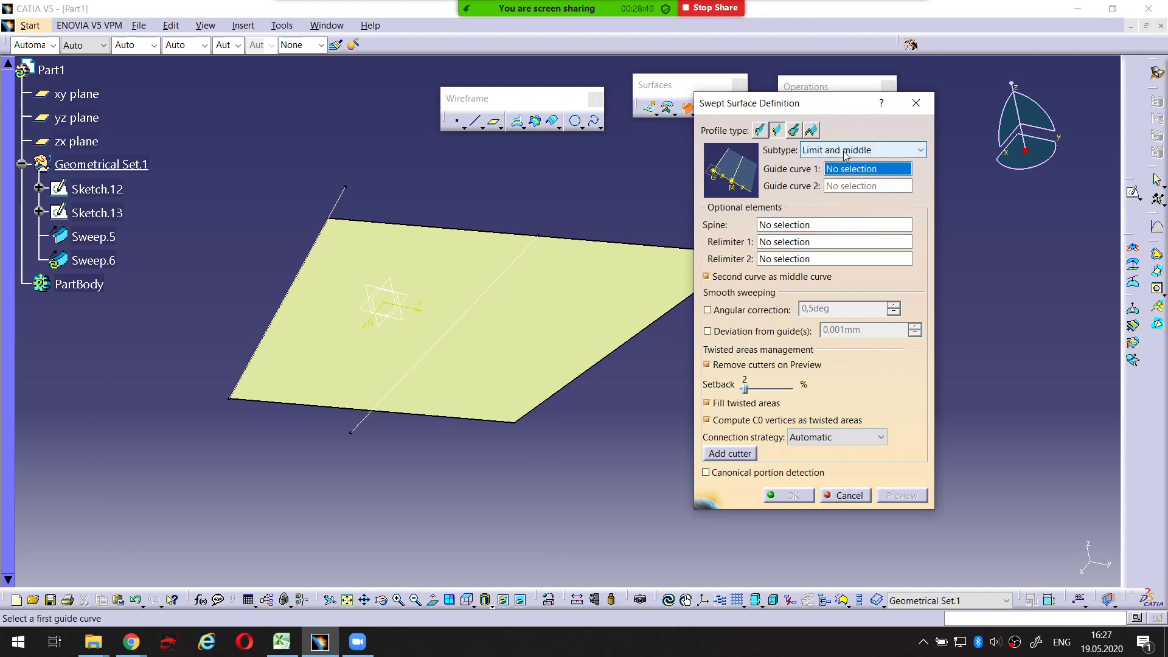
left_click(845, 152)
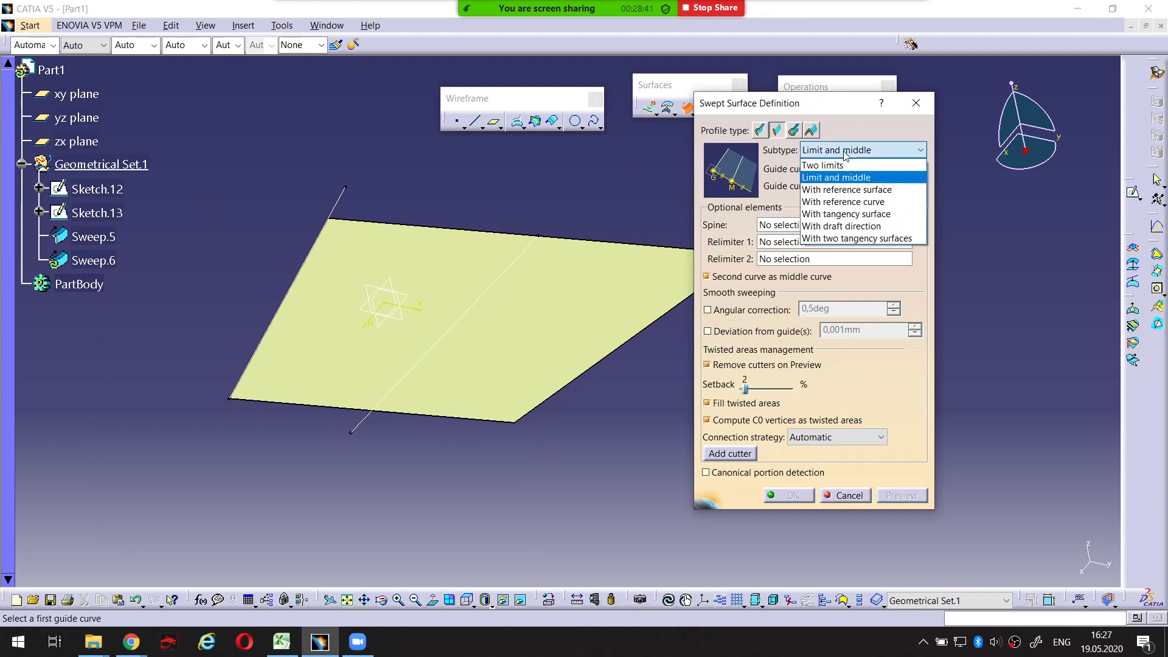
left_click(848, 191)
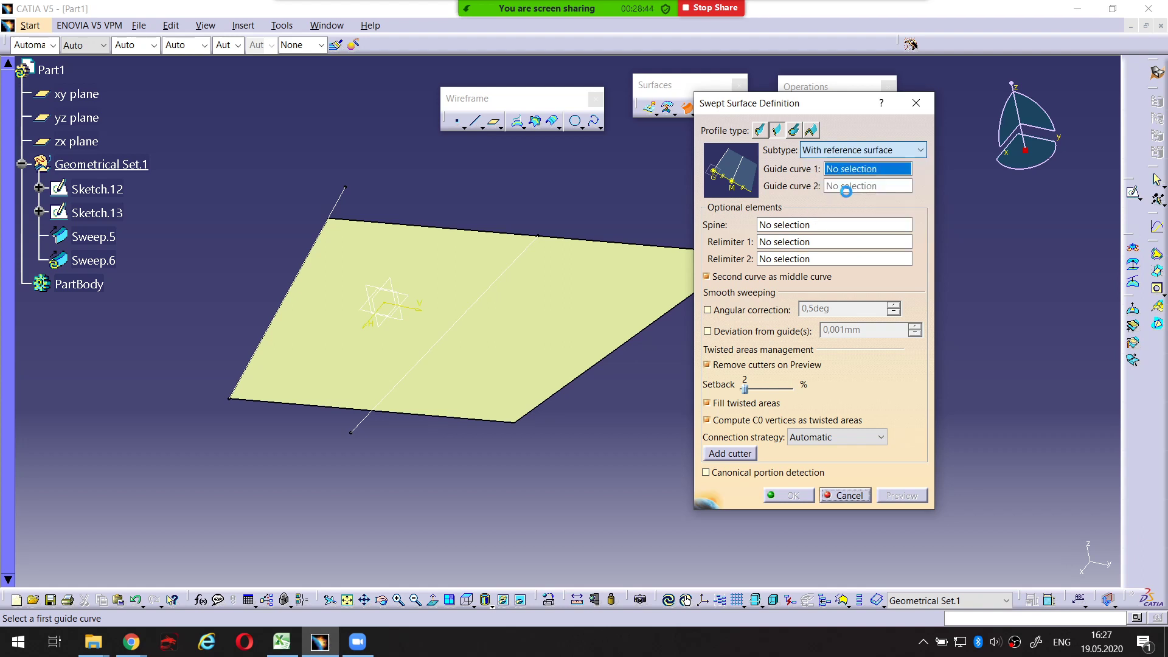
middle_click_drag(646, 189, 614, 178)
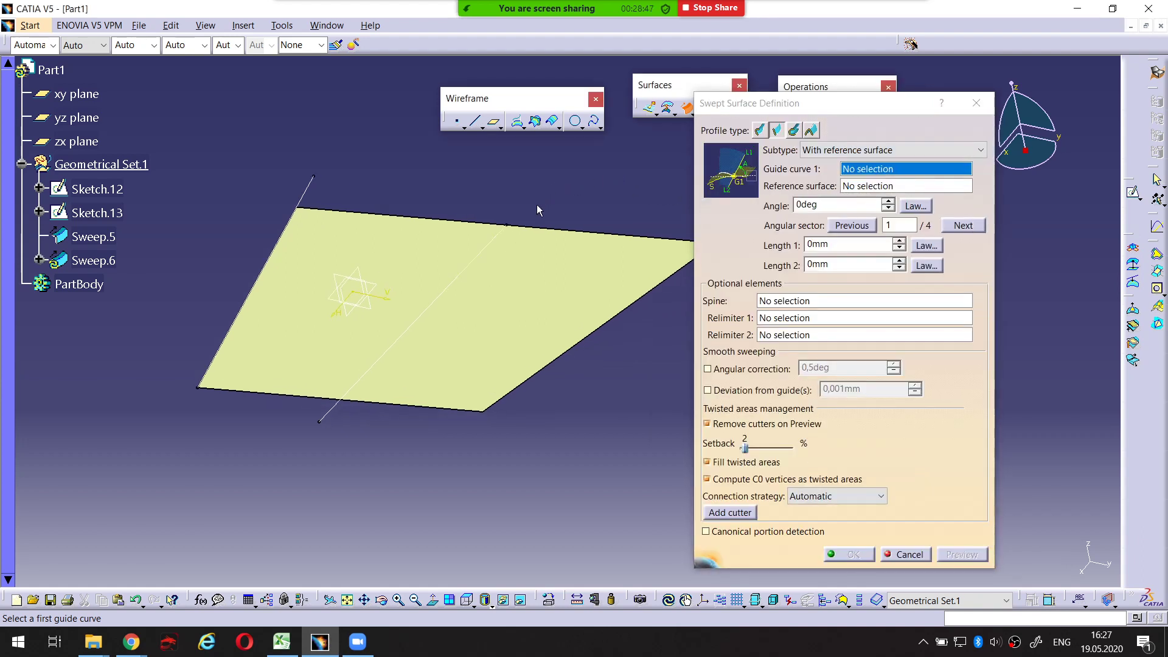
left_click(495, 245)
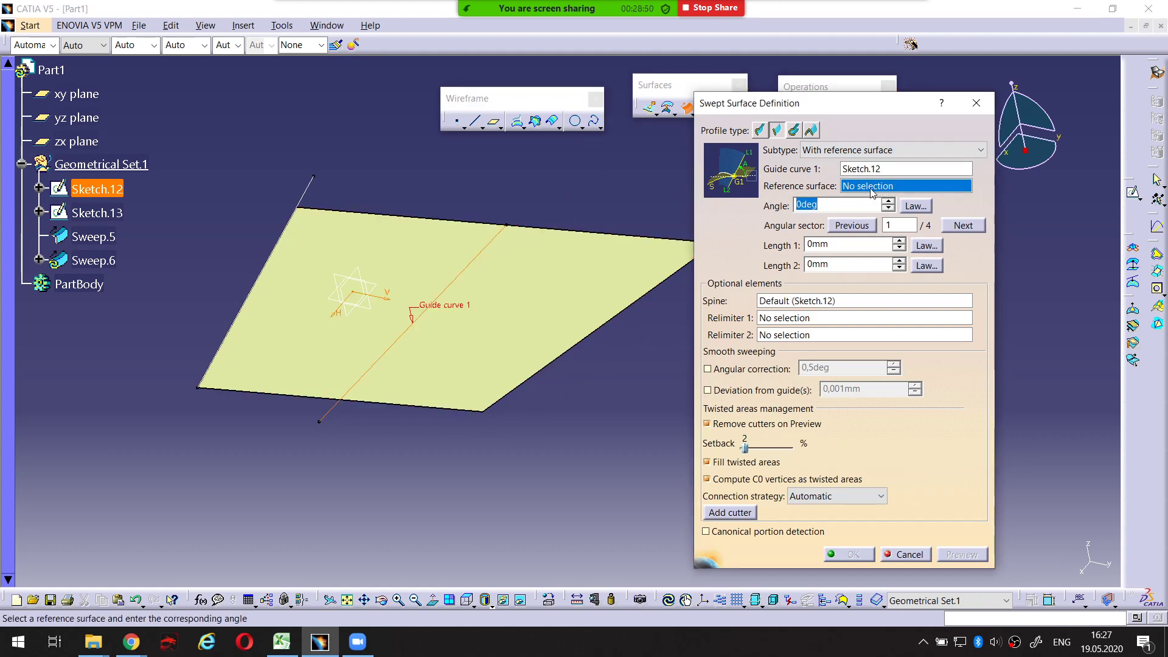
left_click(530, 274)
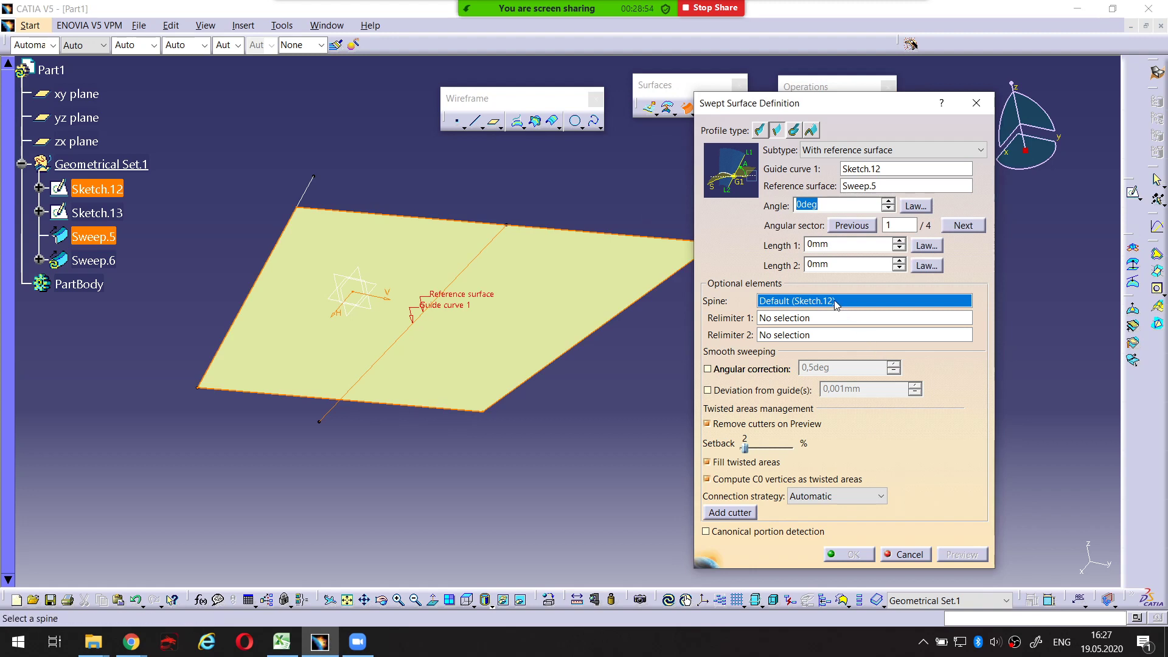
Set length 1 and length 2 to 50 mm and try to preview the reference-surface sweep
left_click(819, 203)
left_click_drag(820, 203, 778, 205)
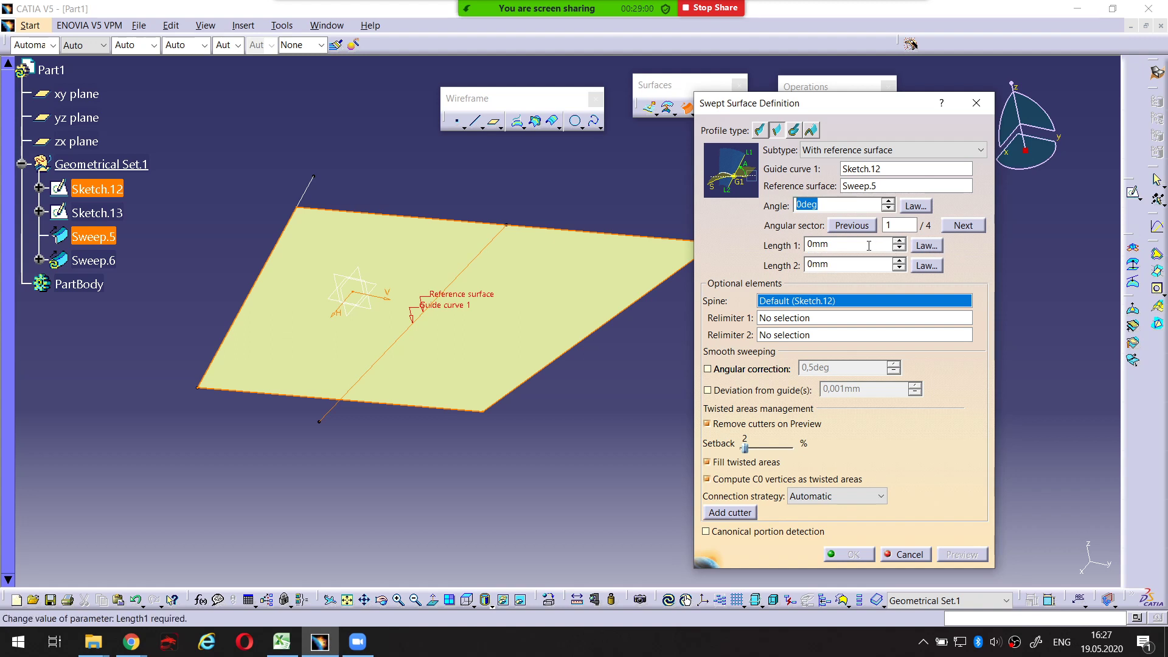
left_click_drag(865, 246, 767, 243)
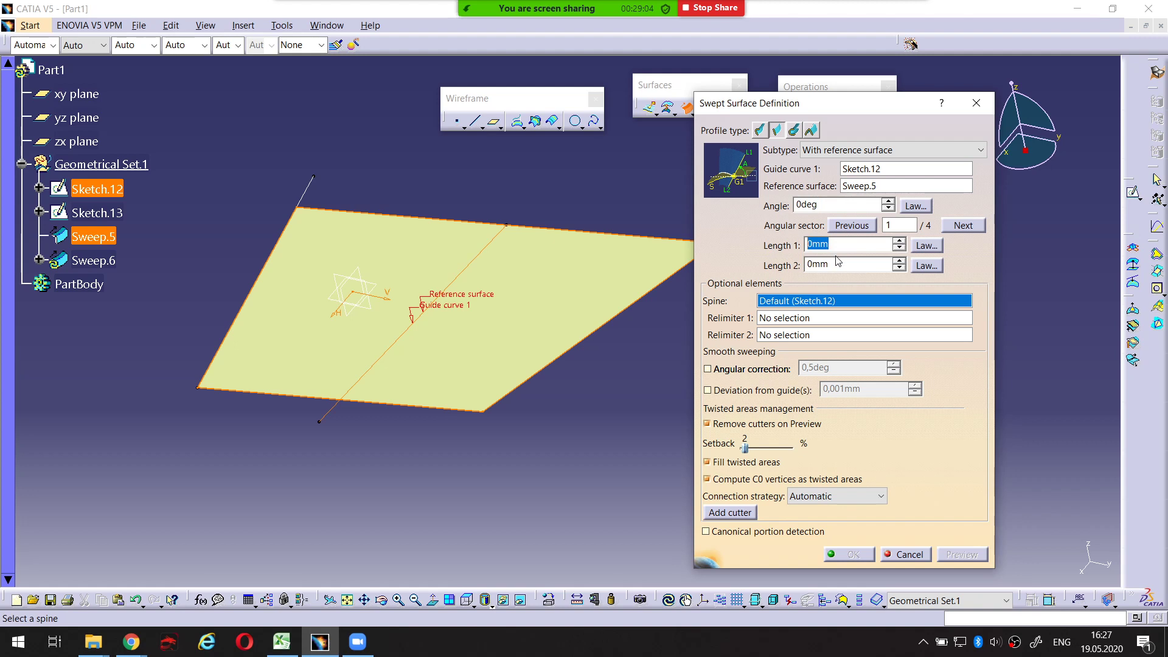
type("50")
key("Tab")
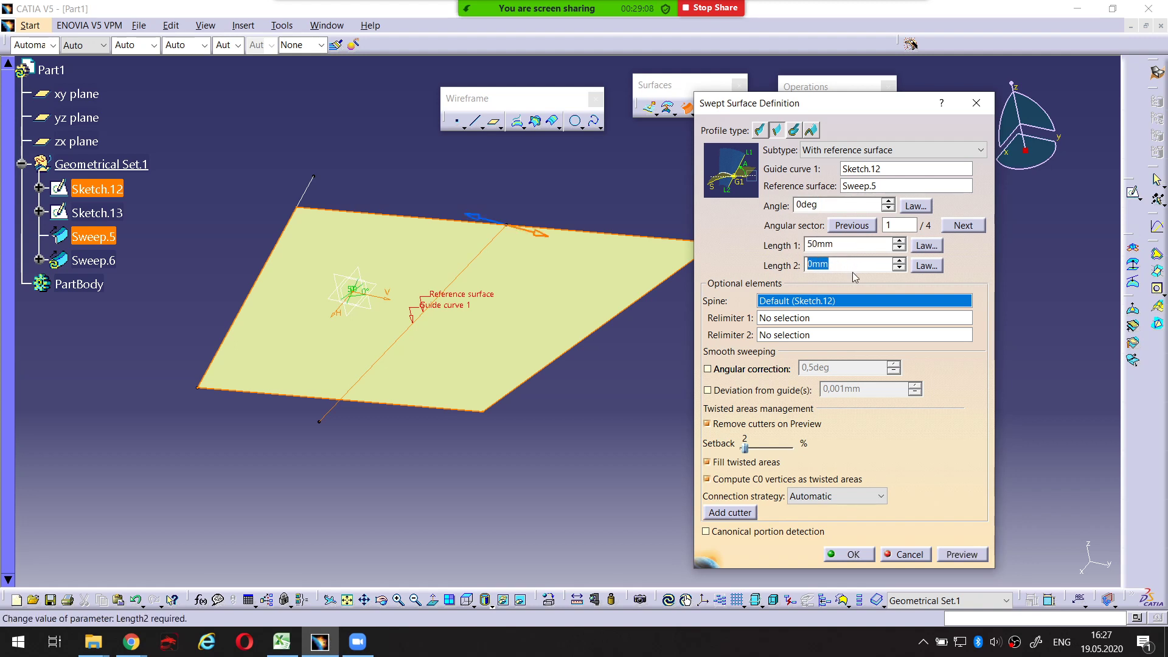
type("50")
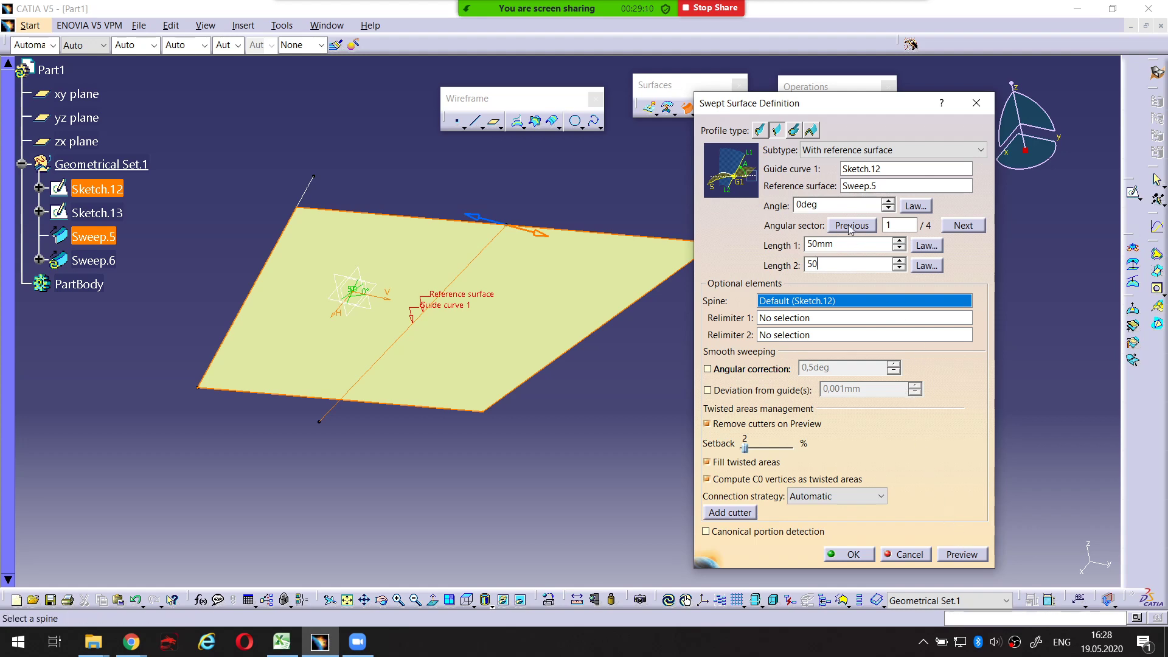
left_click(970, 555)
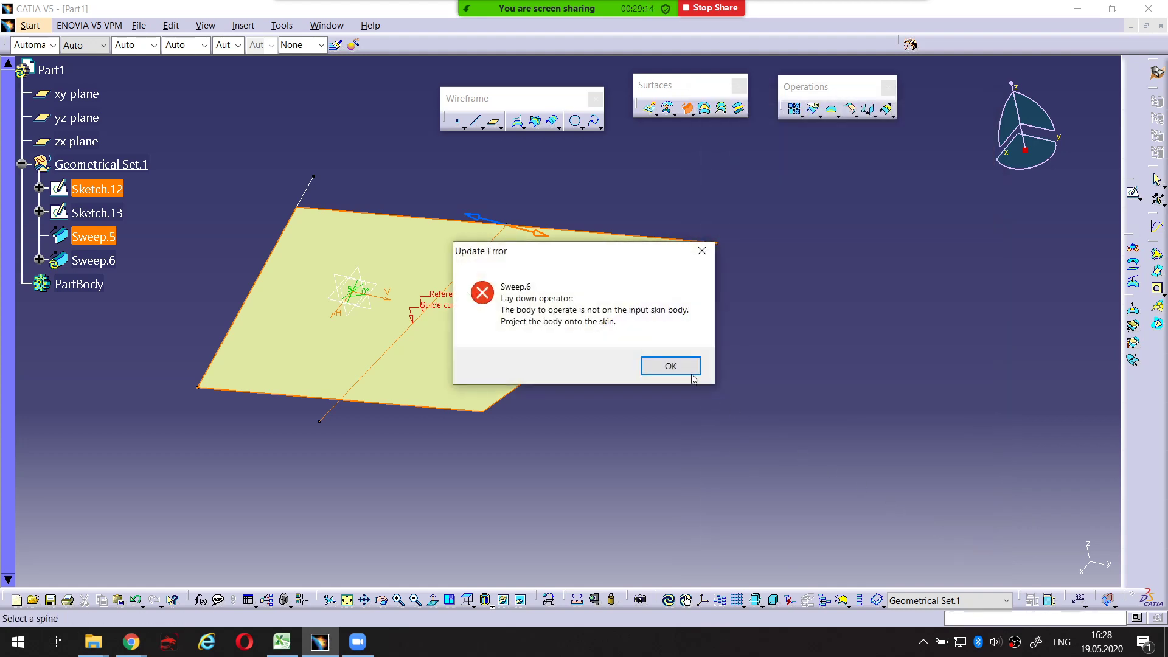
left_click(667, 365)
Set the sweep angle to 20 degrees from the reference surface and try to preview it
middle_click_drag(542, 332, 543, 283)
double_click(844, 205)
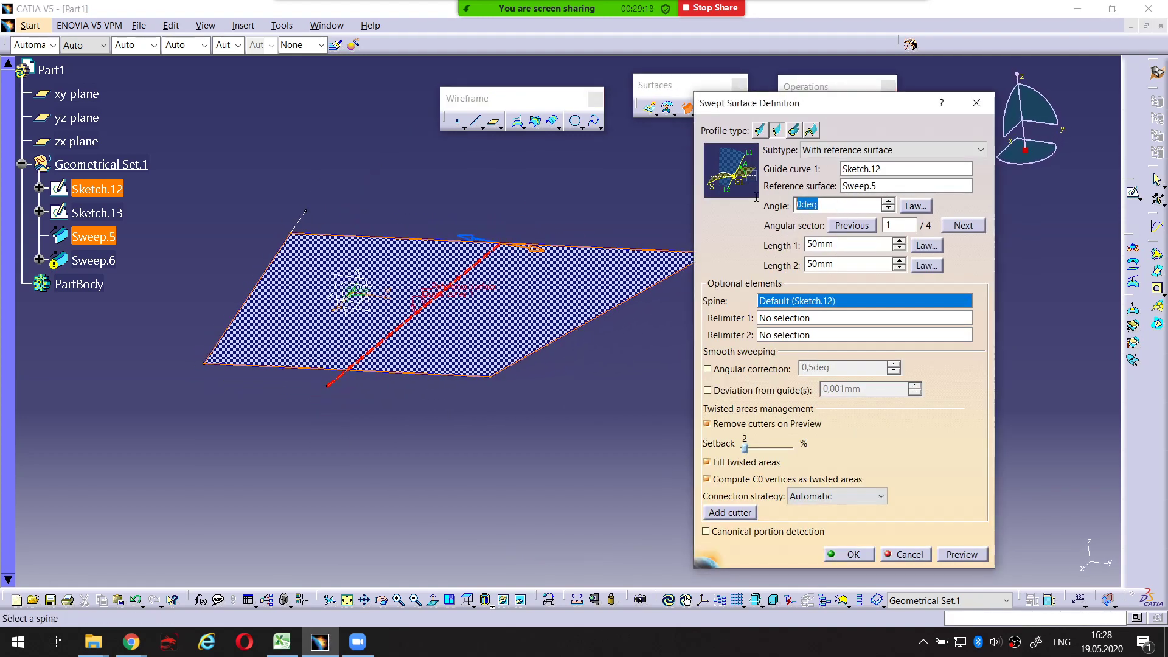
type("20")
left_click(961, 554)
left_click(665, 365)
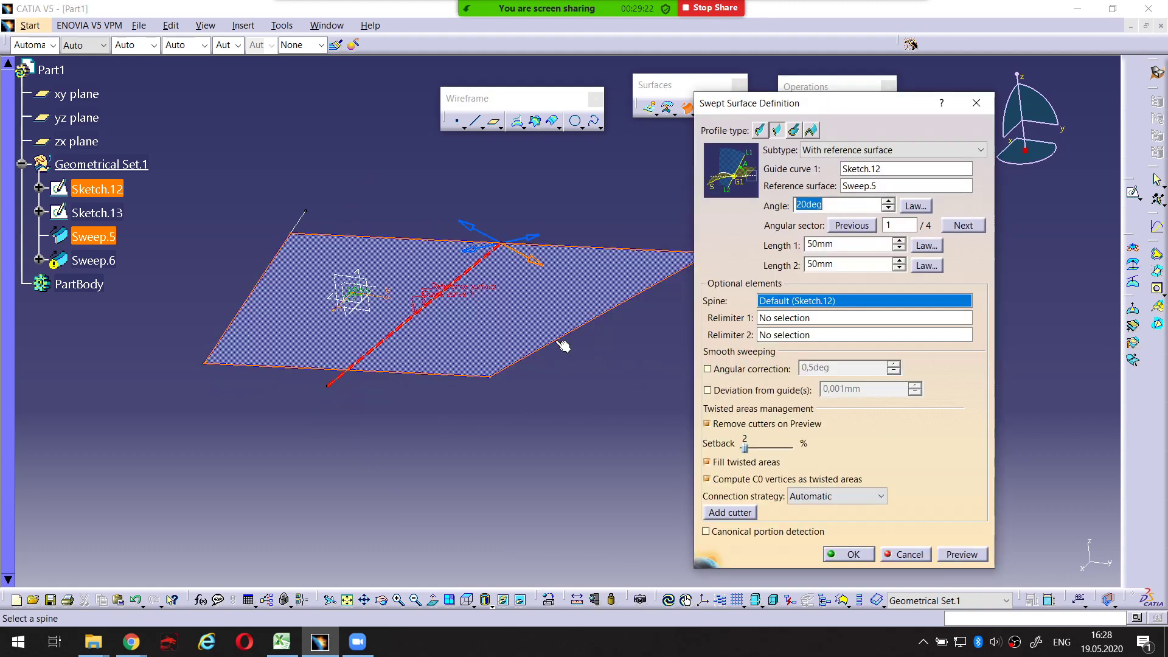
Switch the reference-surface sweep to angular sector 2 and try to preview it
middle_click_drag(563, 345, 571, 168)
middle_click_drag(550, 224, 528, 364)
left_click(968, 229)
left_click(966, 228)
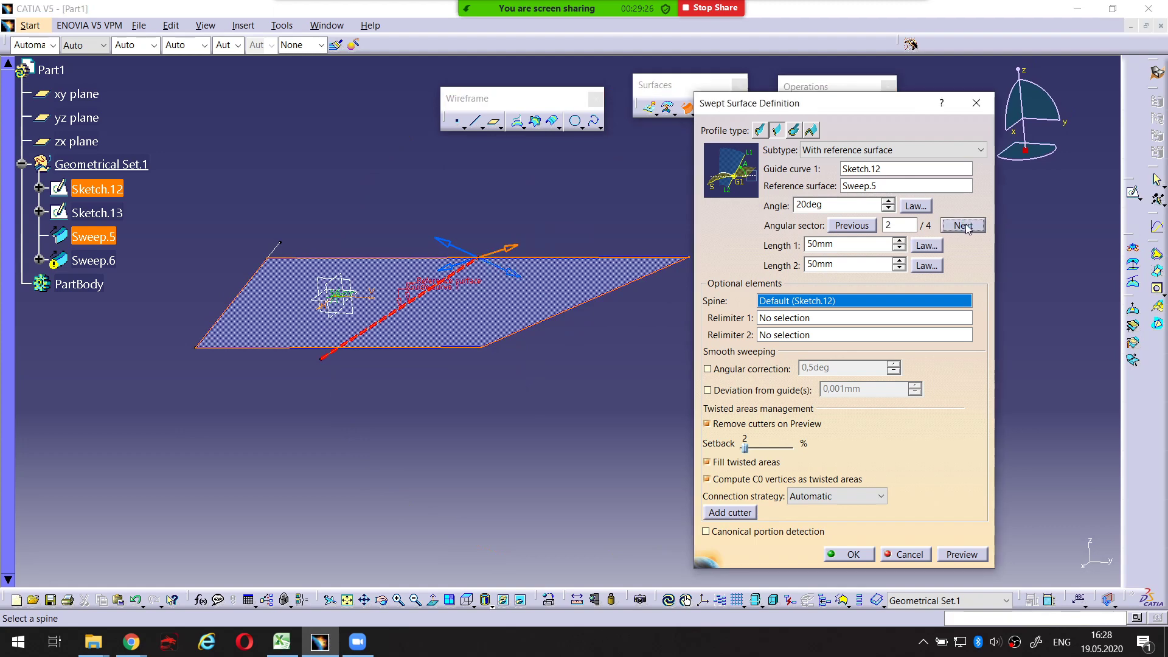
left_click(961, 554)
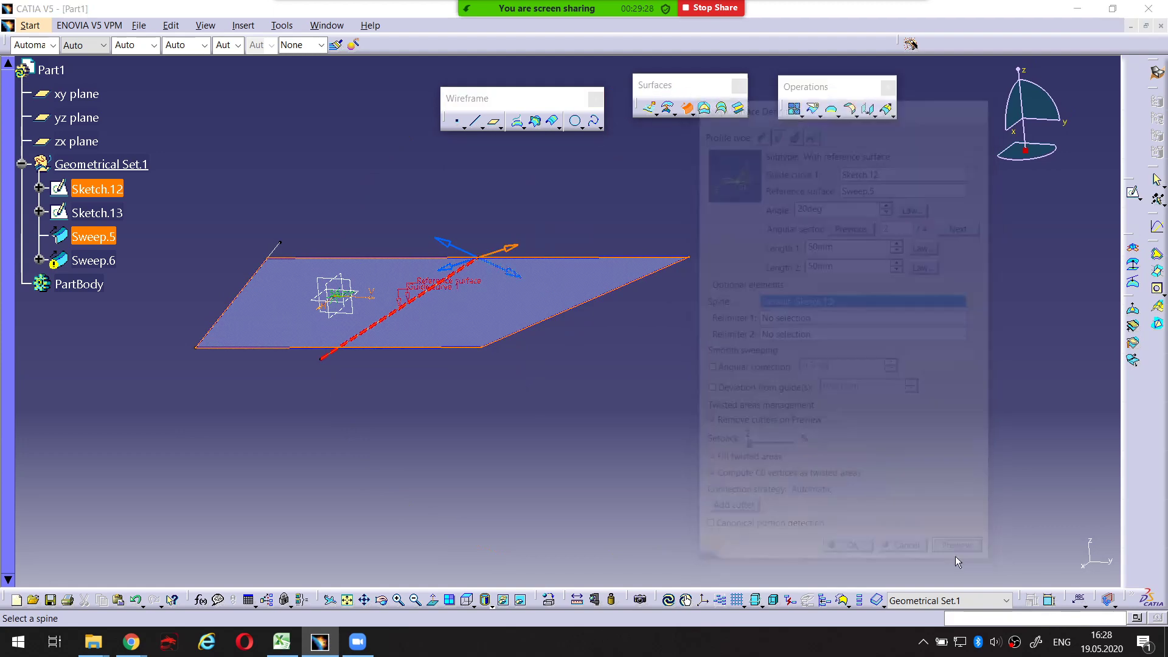
left_click(673, 364)
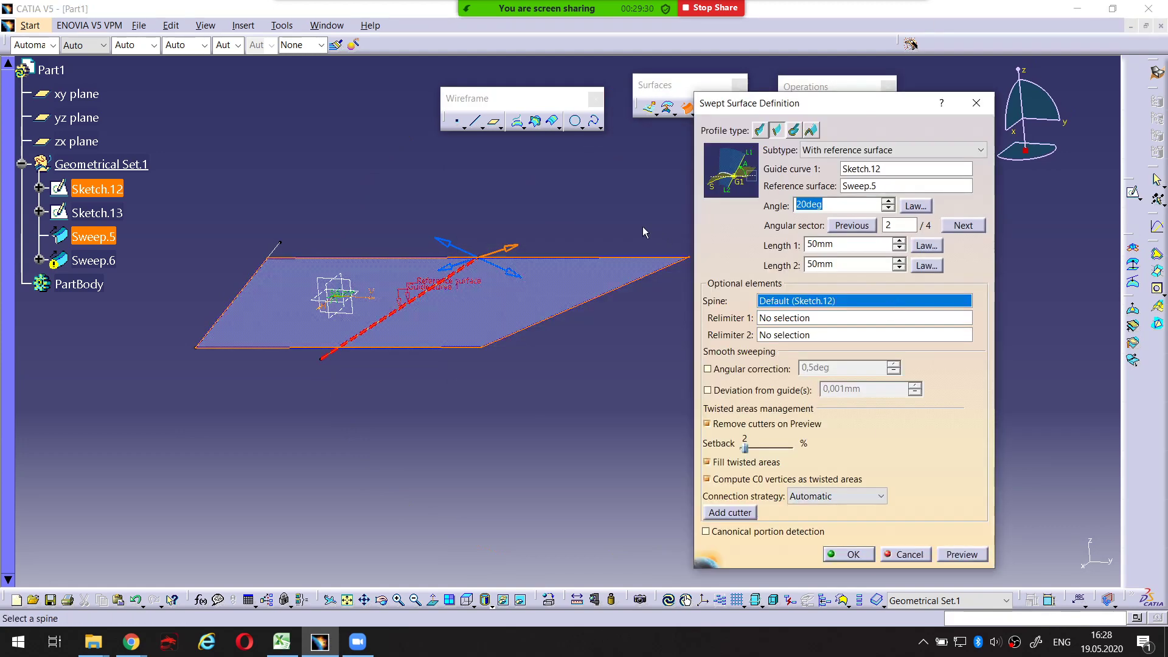
middle_click_drag(562, 224, 499, 241)
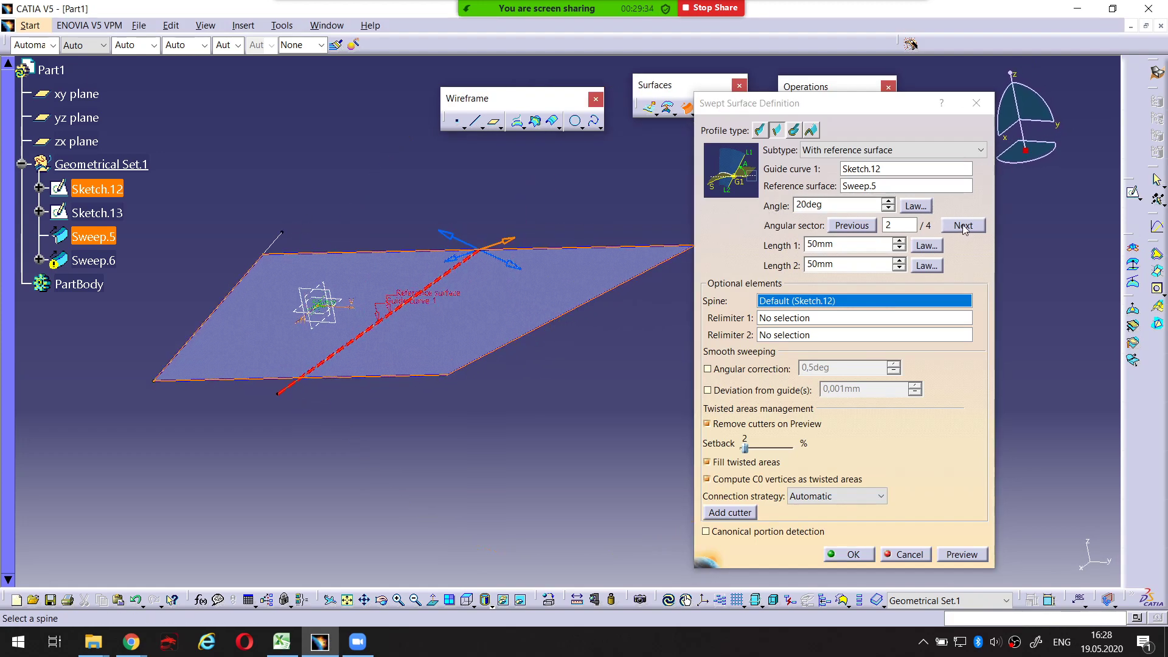
Try to preview the sweep with length 1 and length 2 set to 20 mm, and cancel the sweep definition
double_click(864, 244)
type("20")
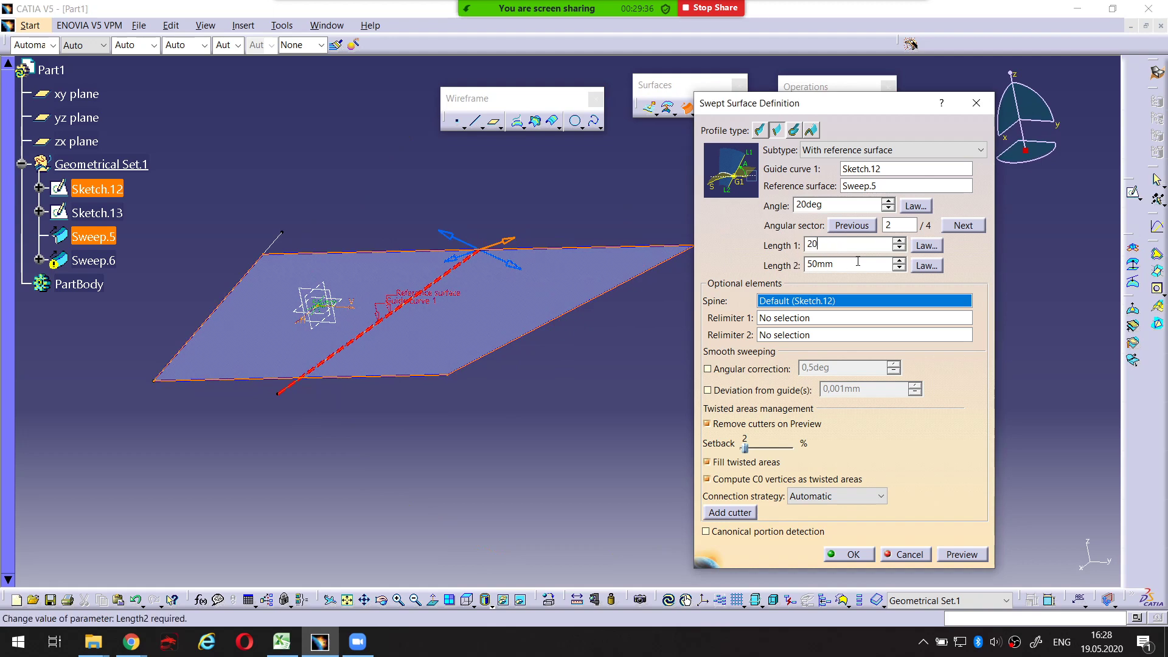
key("Tab")
type("2")
left_click(957, 555)
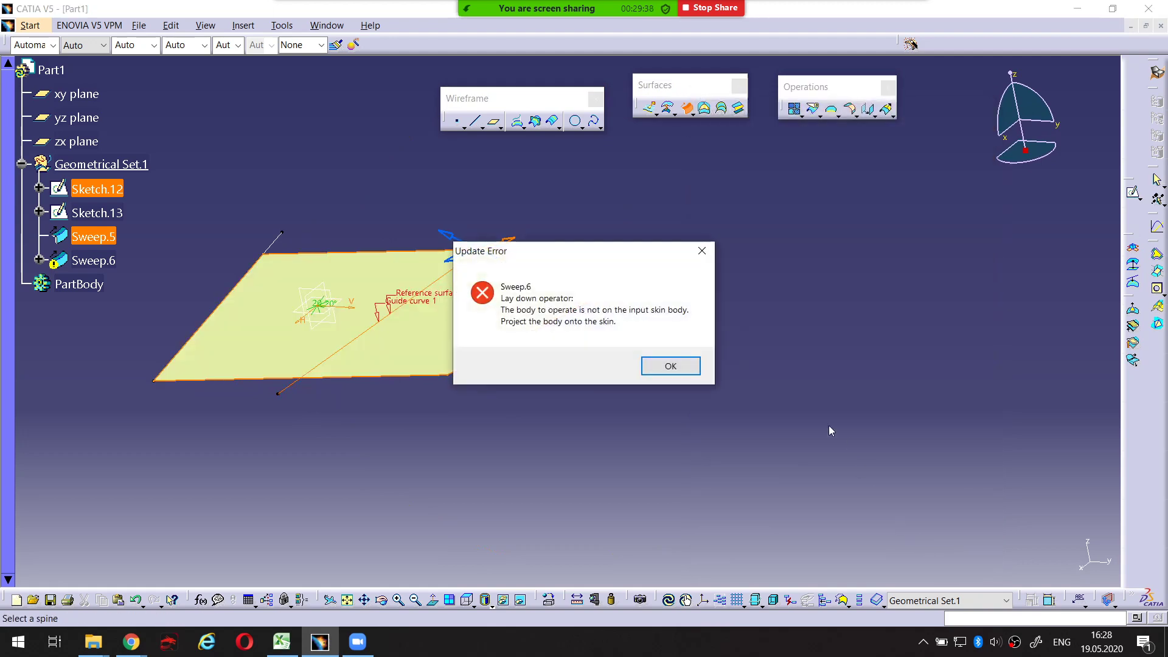
left_click(669, 366)
middle_click_drag(542, 211, 552, 291)
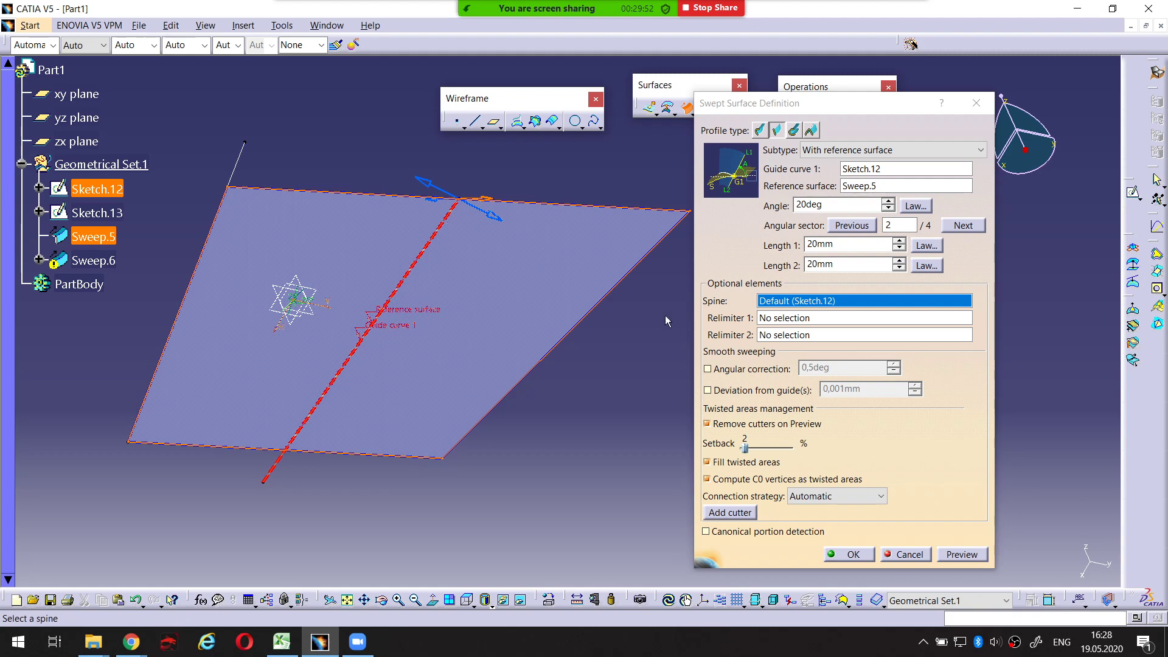
left_click(906, 554)
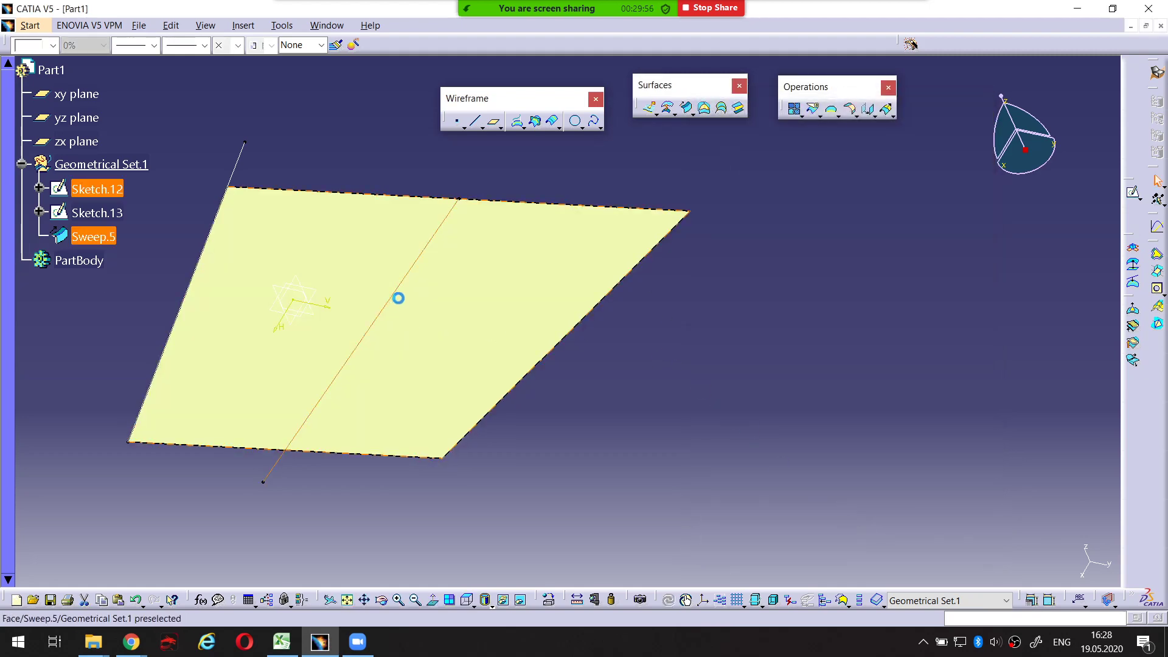
left_click(643, 347)
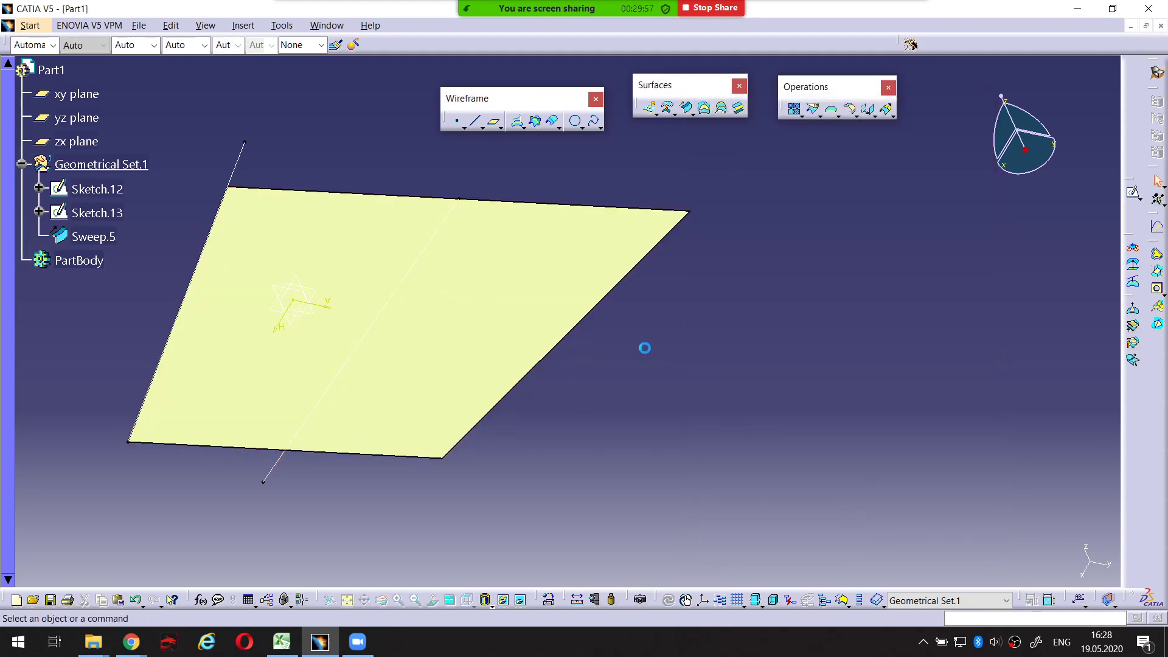
Create a point-point line from Sketch.12's vertex on the surface edge to a new on-curve point about 54 mm from the sketch's opposite end
left_click(477, 125)
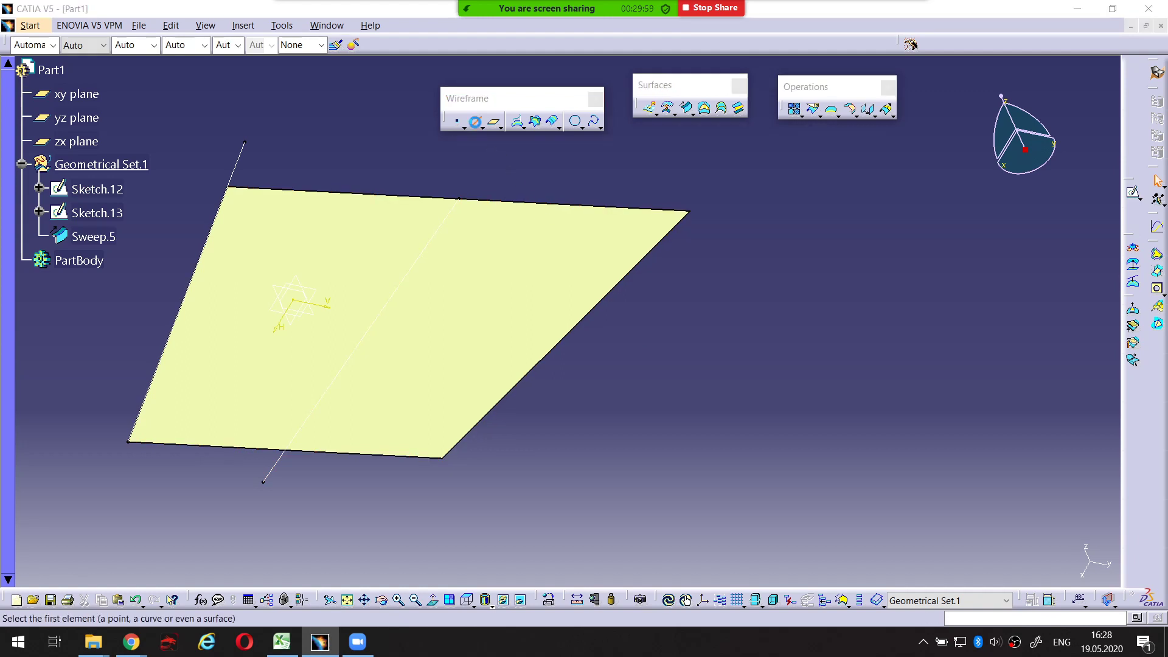
left_click(462, 199)
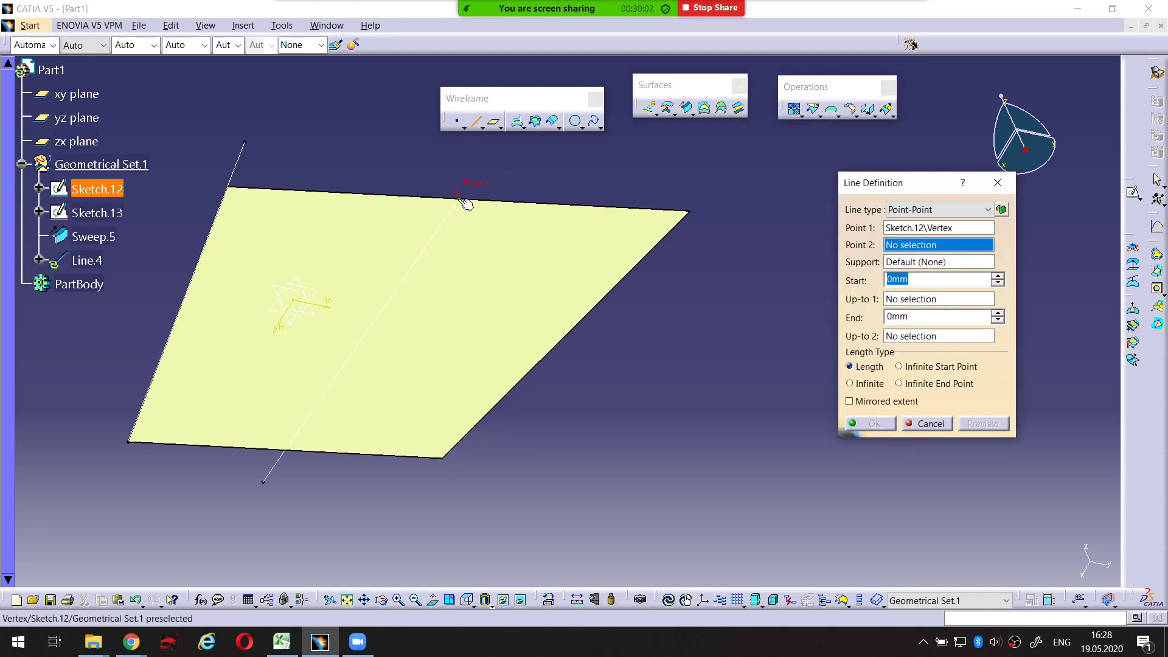
right_click(902, 248)
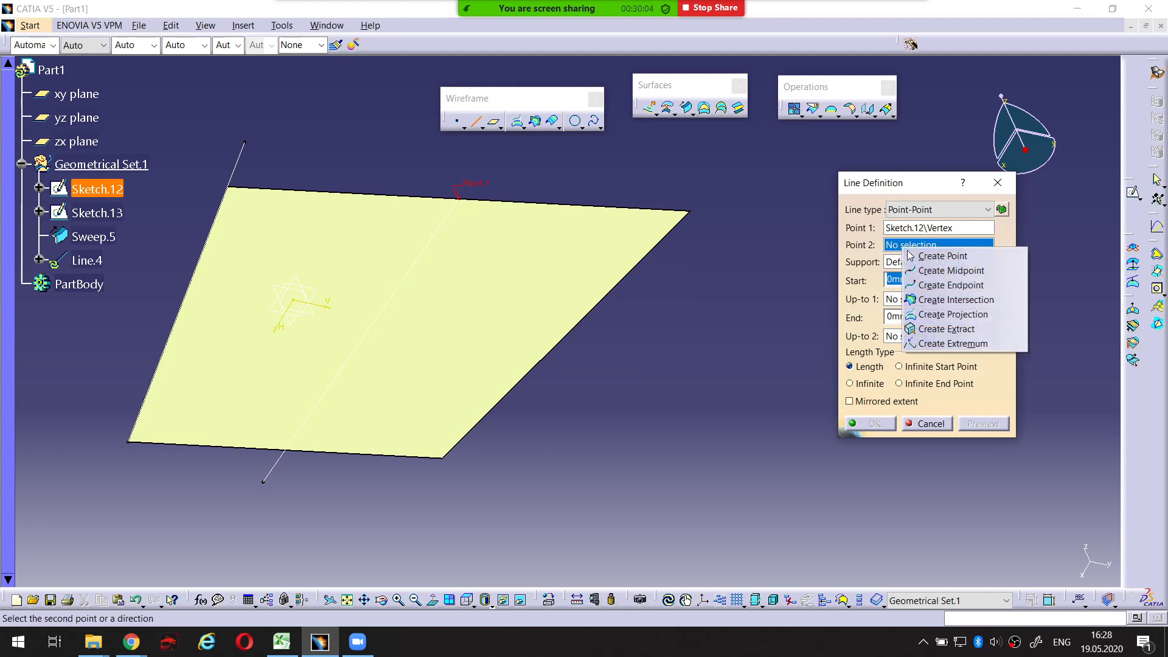
left_click(927, 258)
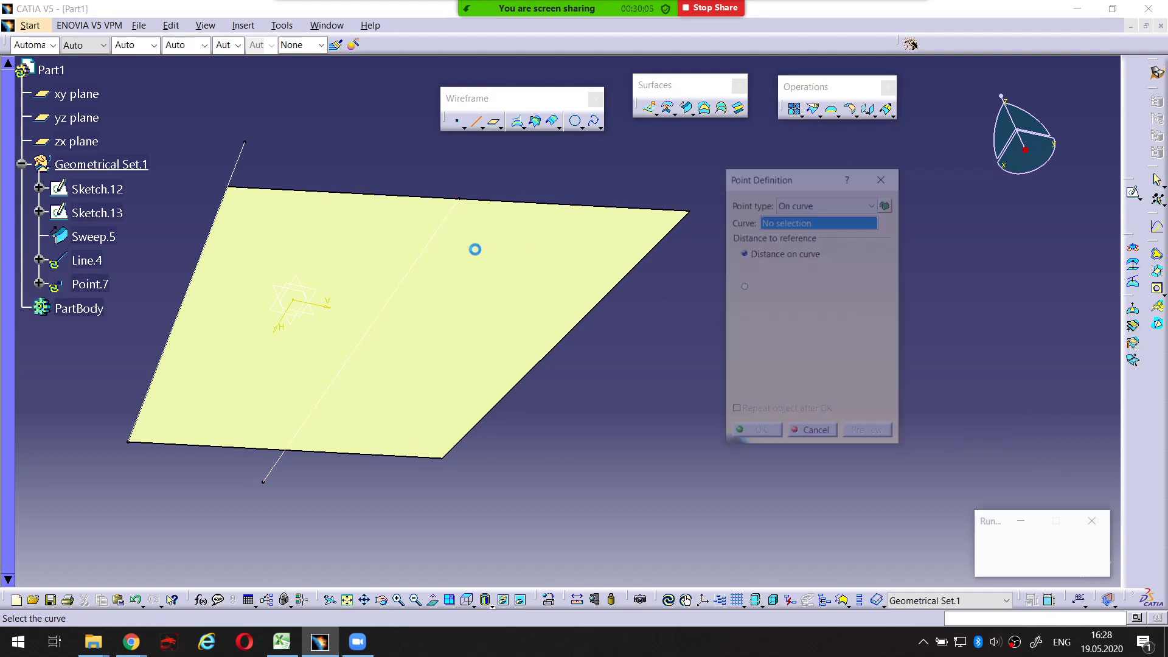
left_click(419, 271)
left_click_drag(372, 339, 313, 411)
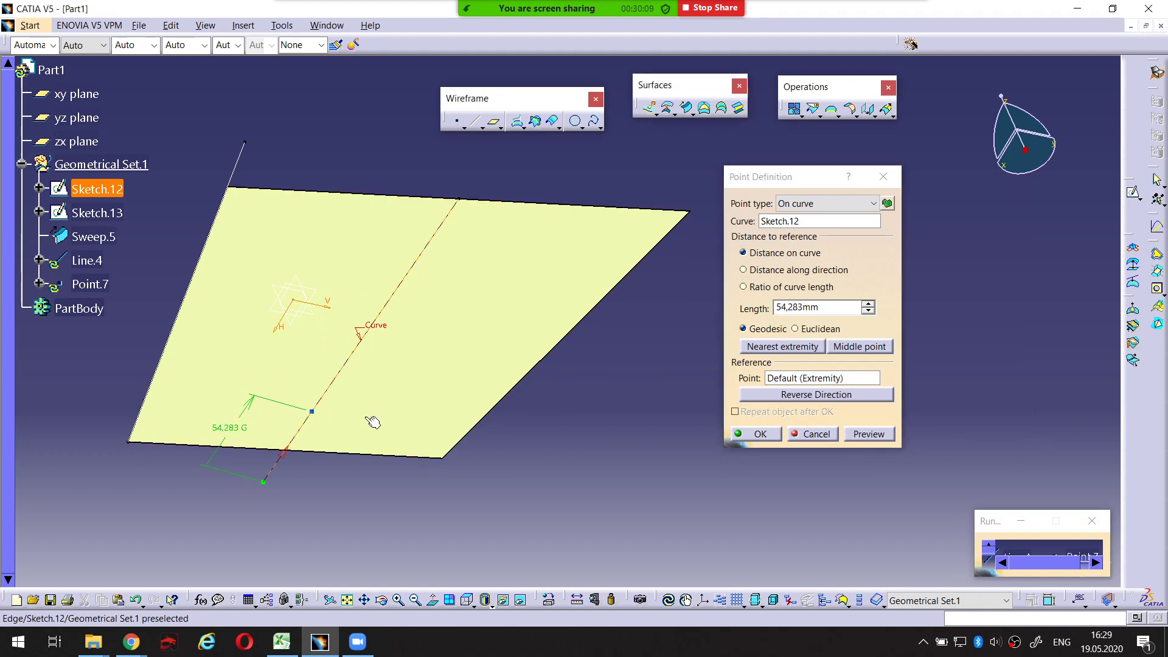
left_click(766, 434)
left_click(885, 428)
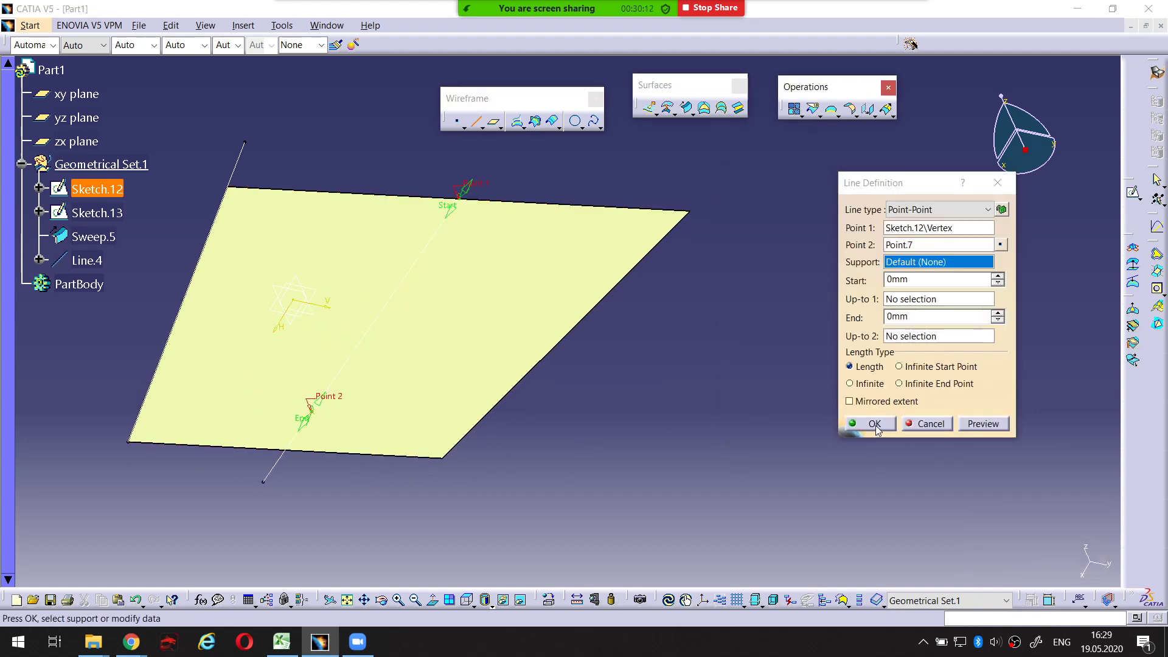
Hide Sketch.12, which the new point-point line overlaps
right_click(277, 464)
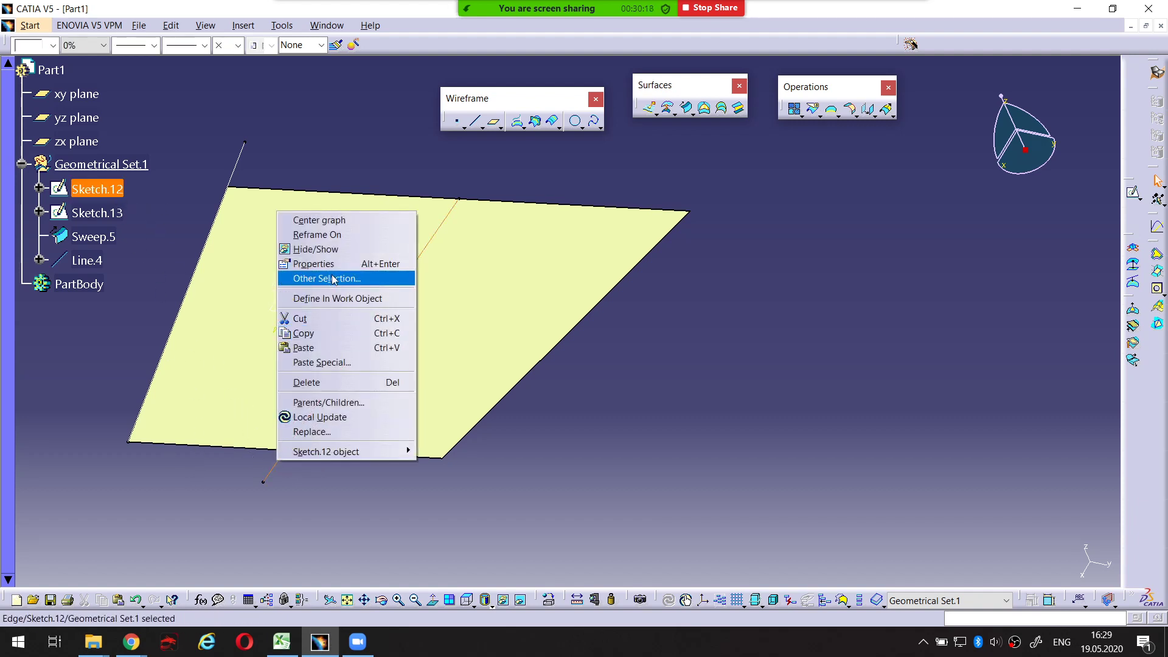
left_click(315, 249)
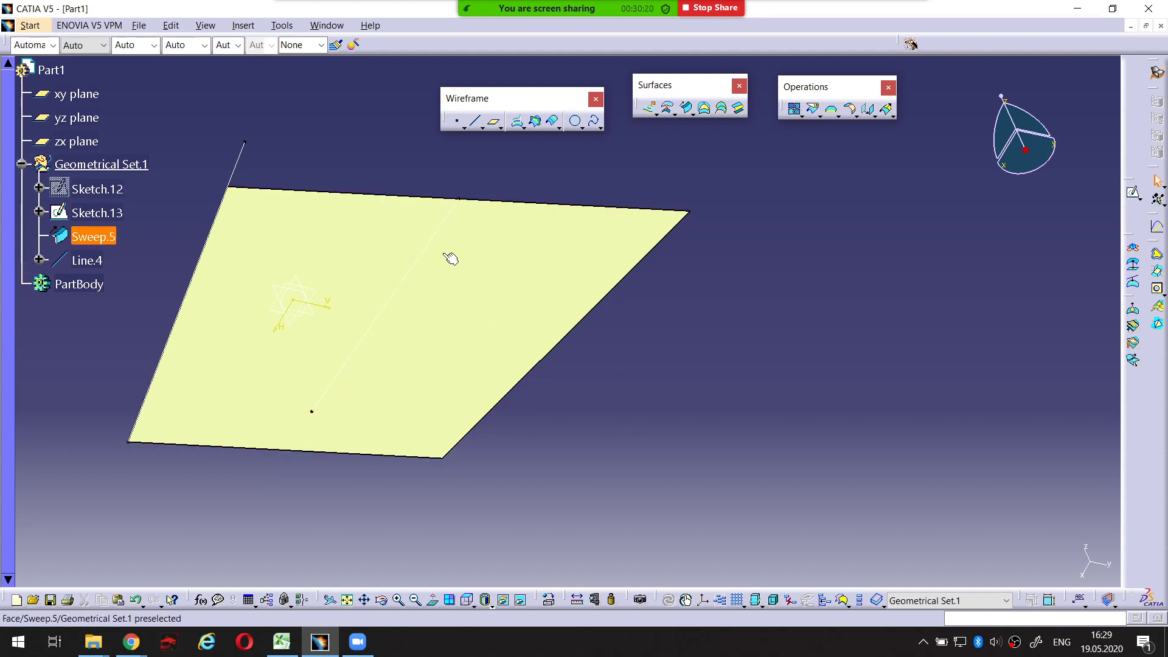
left_click(431, 239)
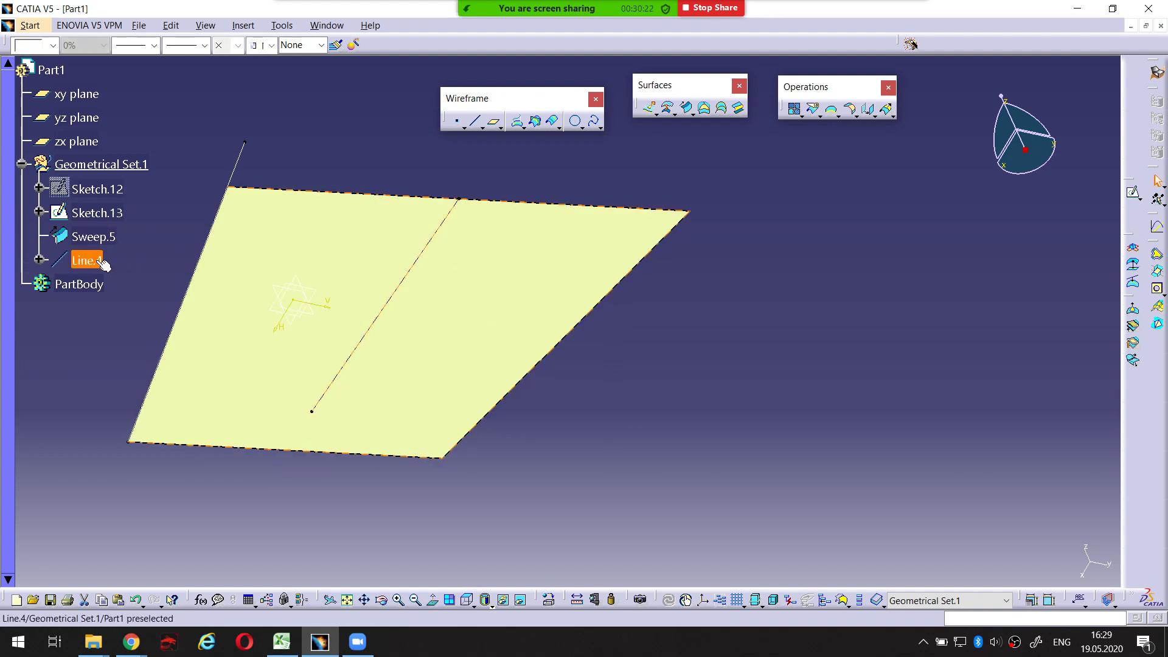
Start a line-profile sweep of subtype With reference surface, using Line.4 as guide curve 1 and Sweep.5 as the reference surface
middle_click_drag(405, 285, 505, 263)
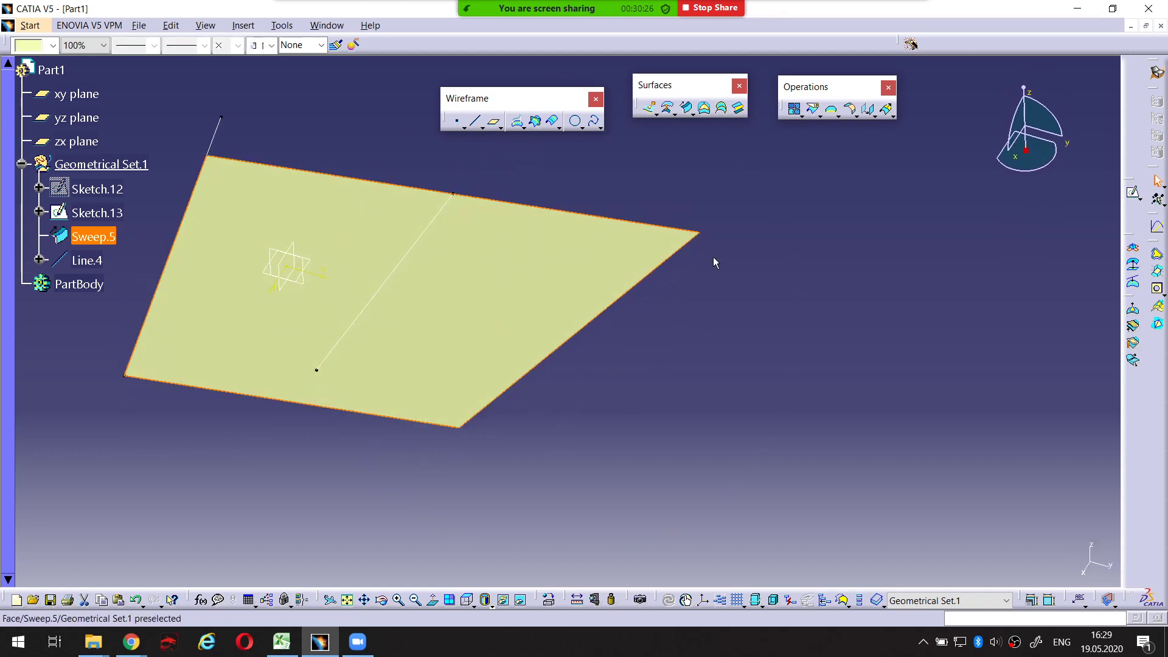
middle_click_drag(525, 336, 625, 383)
left_click(880, 294)
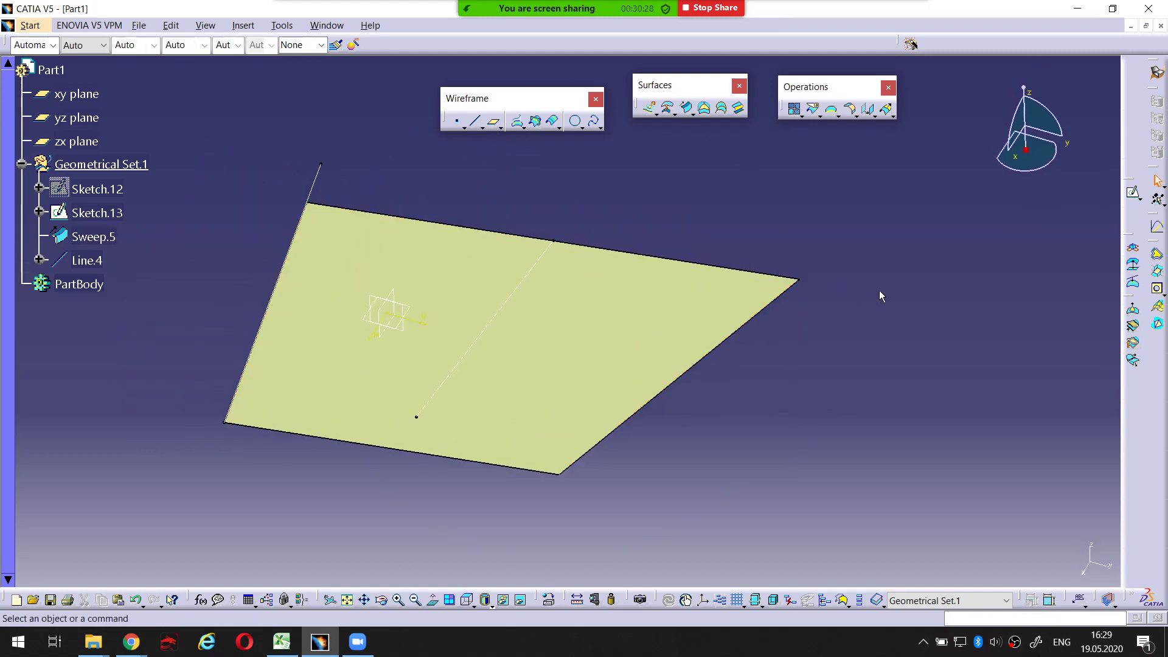
left_click(686, 110)
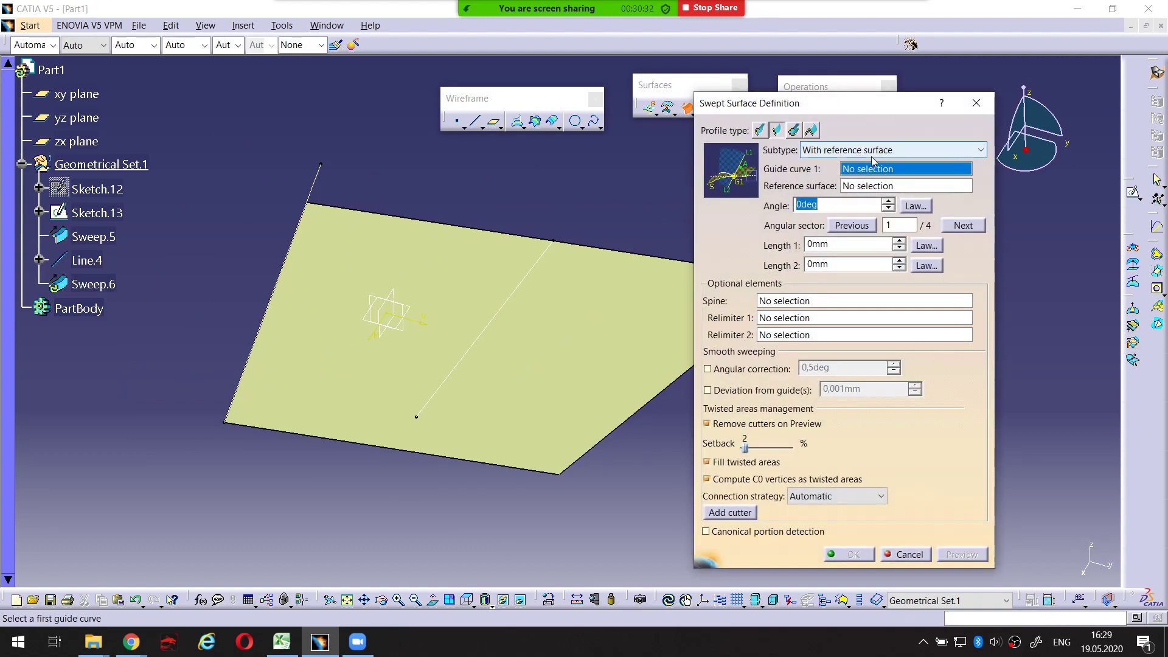
left_click(529, 271)
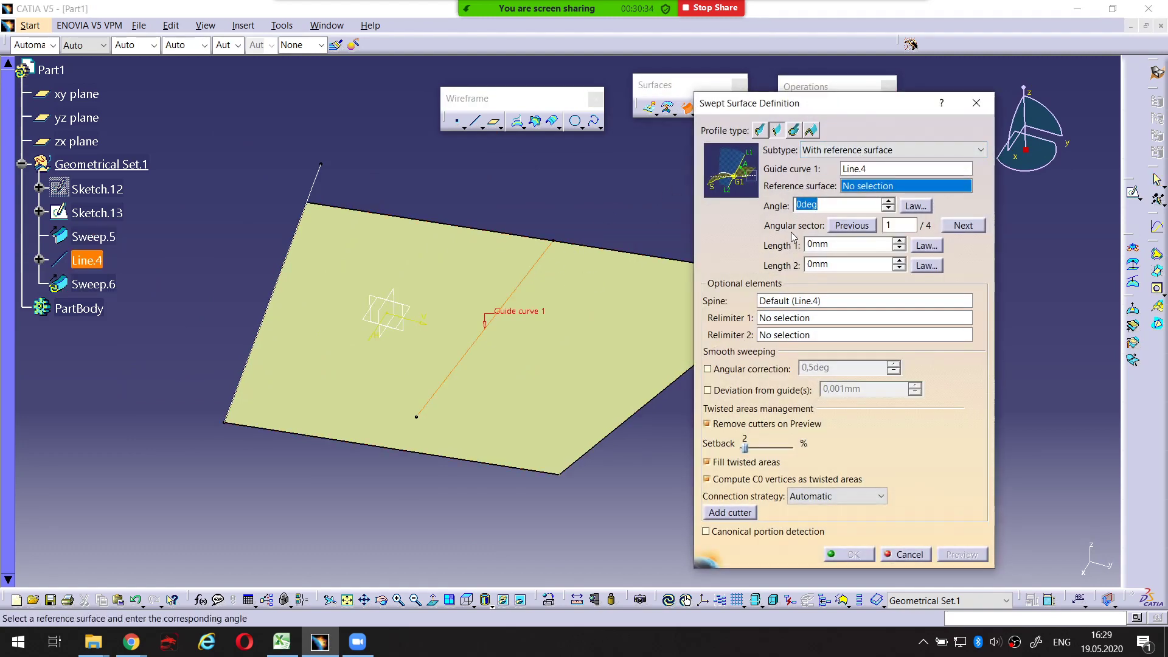
left_click(599, 323)
Set the sweep's length 1 to 20 mm and preview the surface
left_click(839, 244)
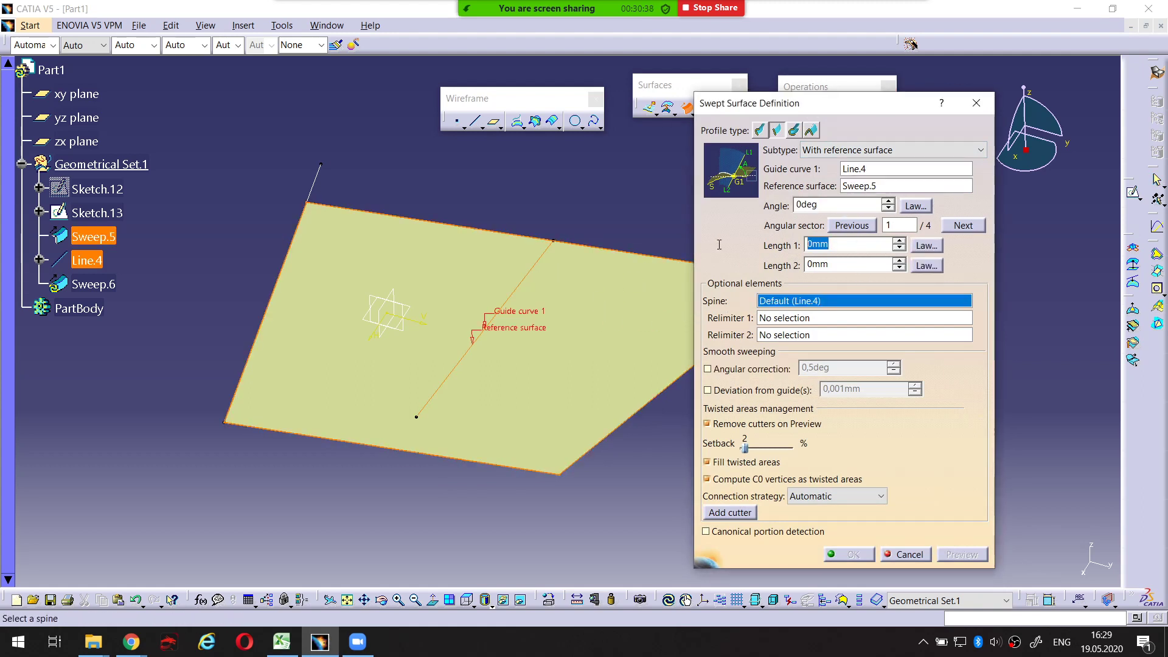
type("20")
key("Tab")
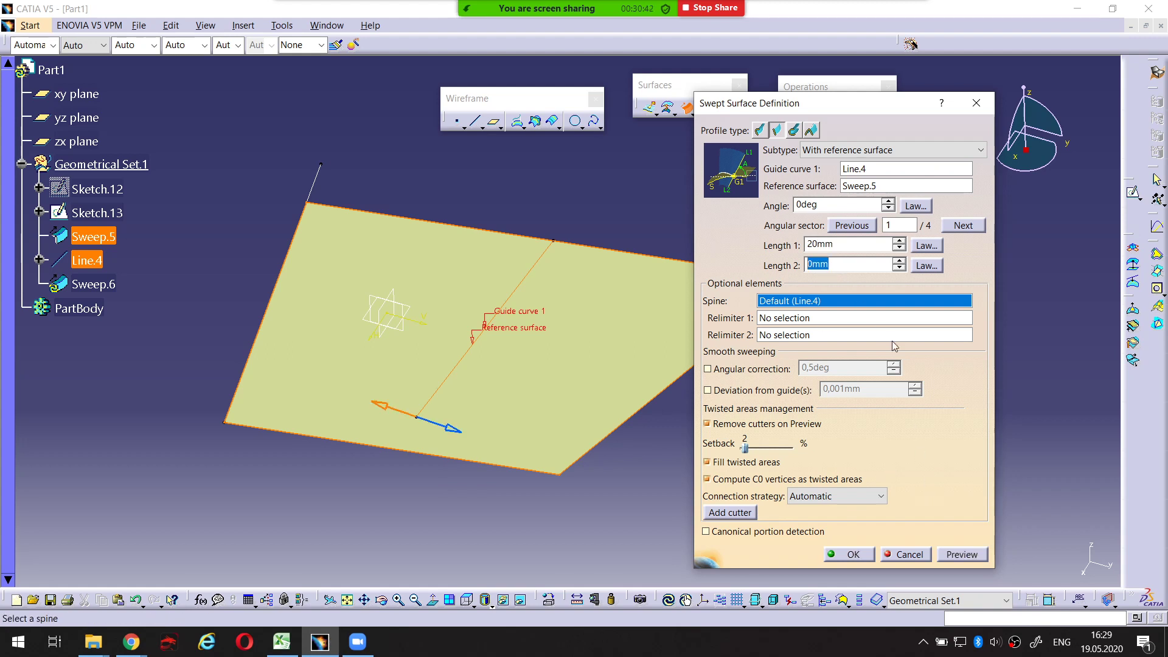
left_click(962, 555)
Set both length 1 and length 2 of the Line.4 sweep to 50 mm and preview the surface
middle_click_drag(668, 390, 482, 365)
double_click(849, 243)
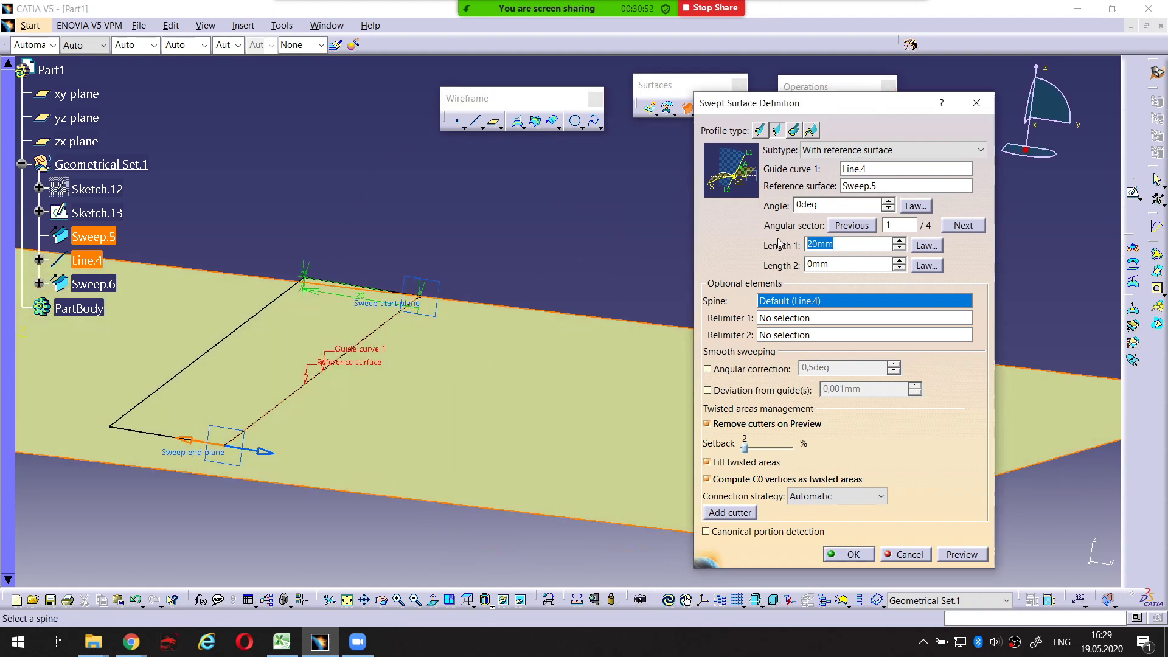
type("50")
key("Tab")
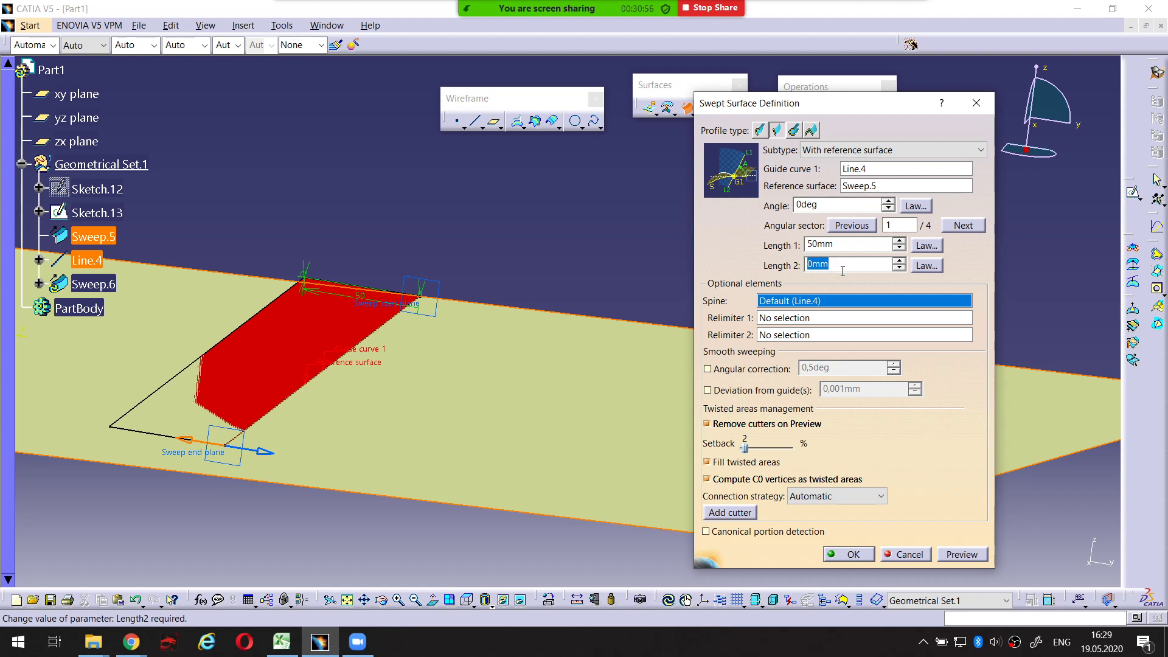
type("50")
left_click(962, 554)
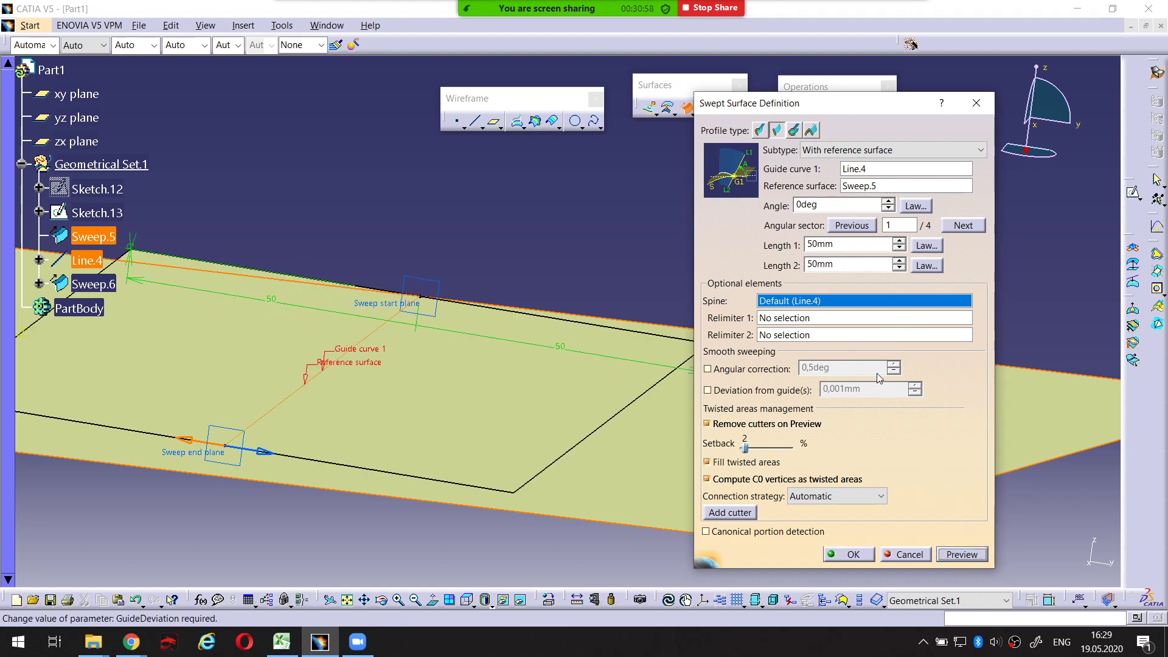
Set the sweep angle to 20 degrees from Sweep.5, inspect the tilted surface from several sides, and create the sweep
middle_click_drag(468, 252, 618, 266)
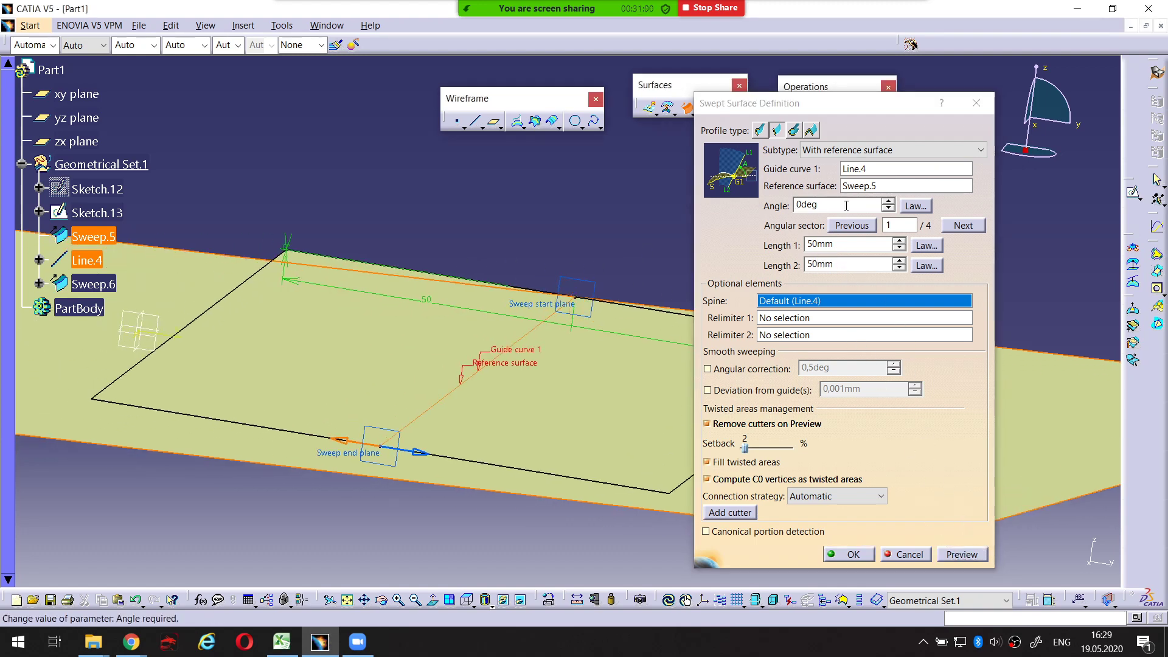
left_click(809, 205)
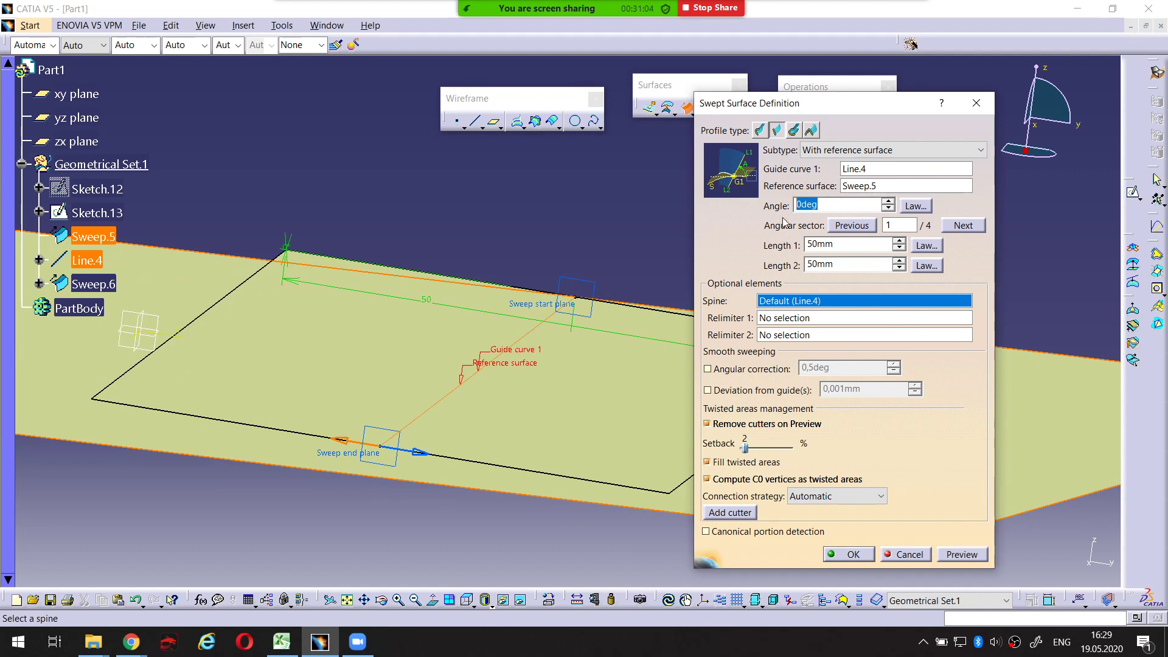
type("20")
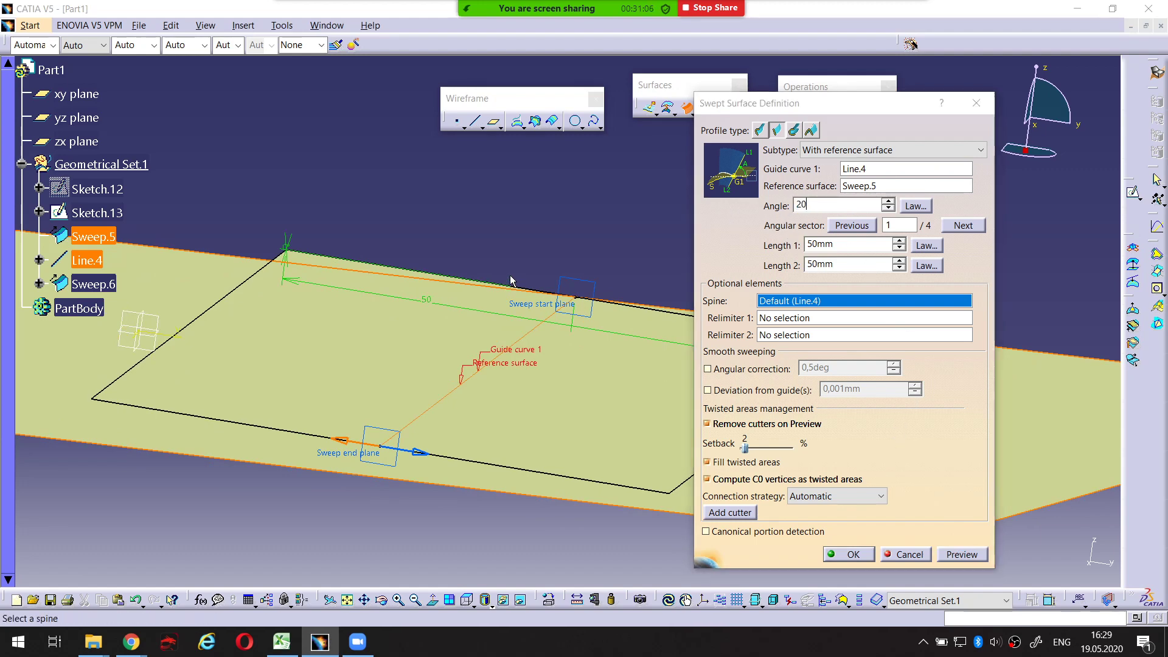
key("Return")
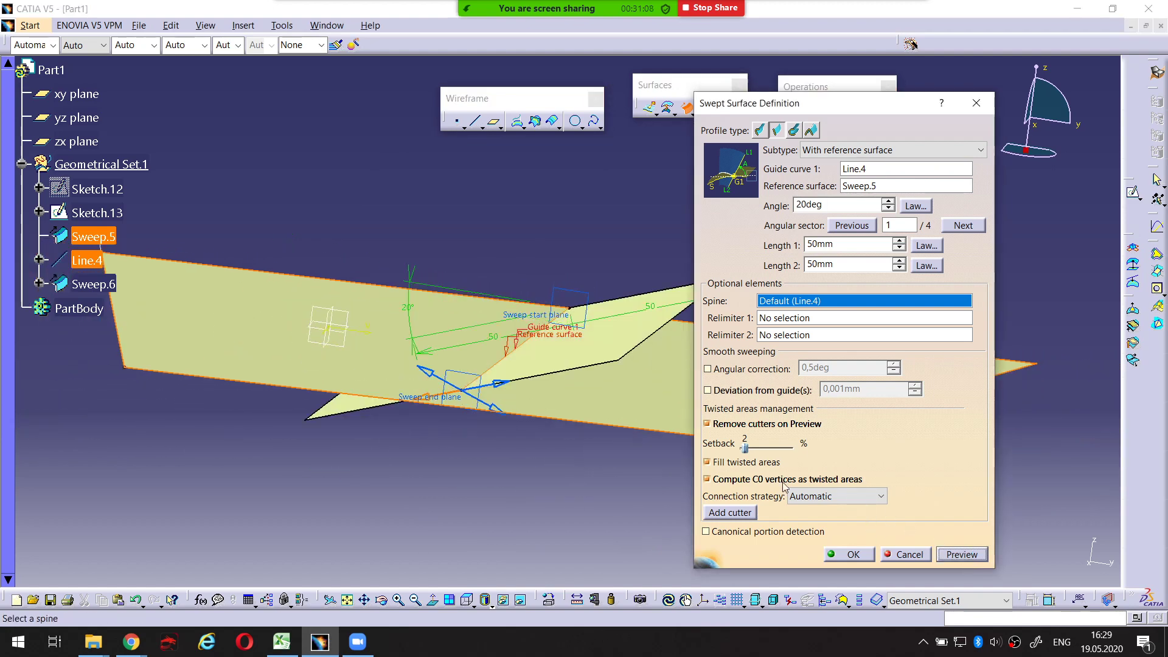
middle_click_drag(608, 442, 553, 396)
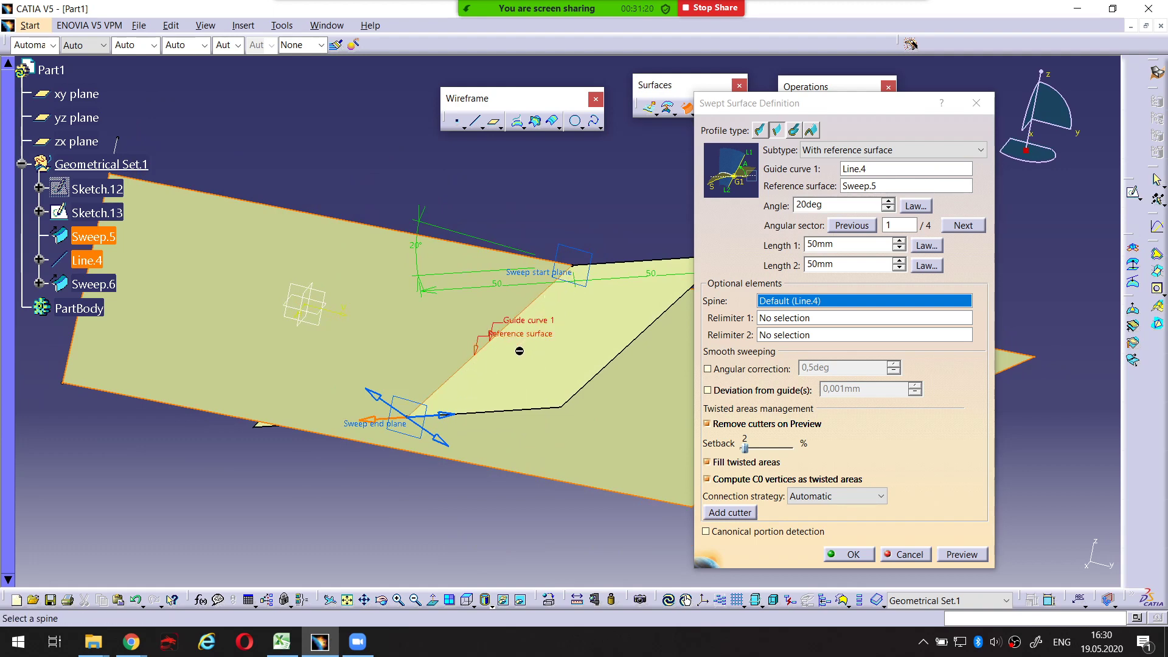
middle_click_drag(559, 290, 426, 302)
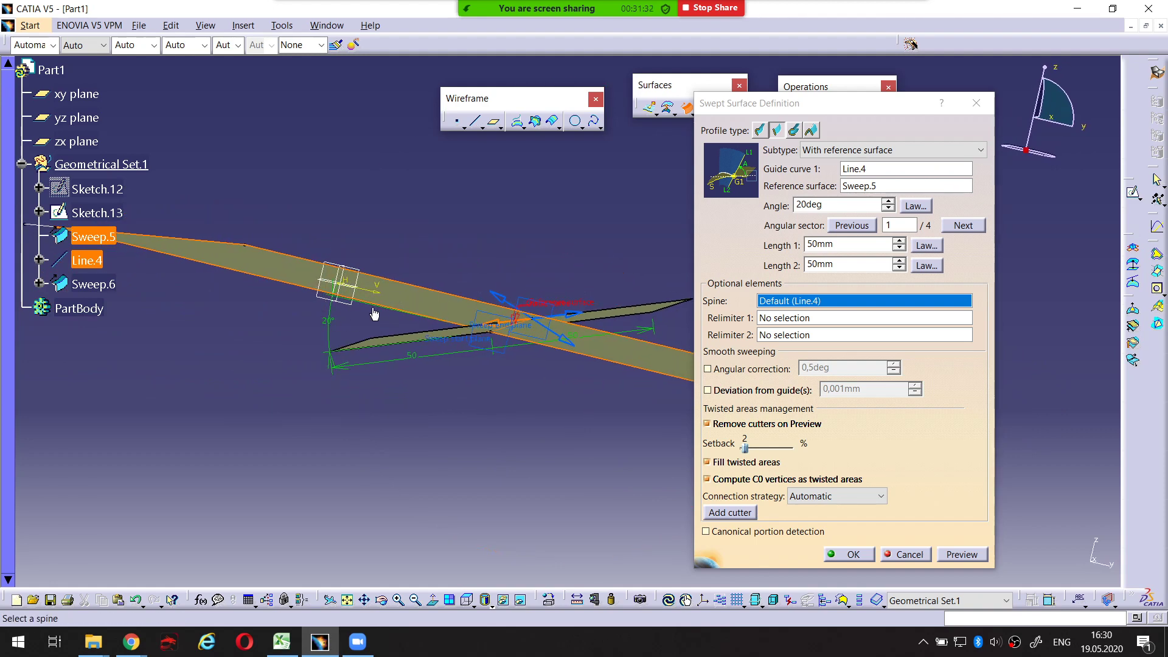
middle_click_drag(466, 296, 618, 394)
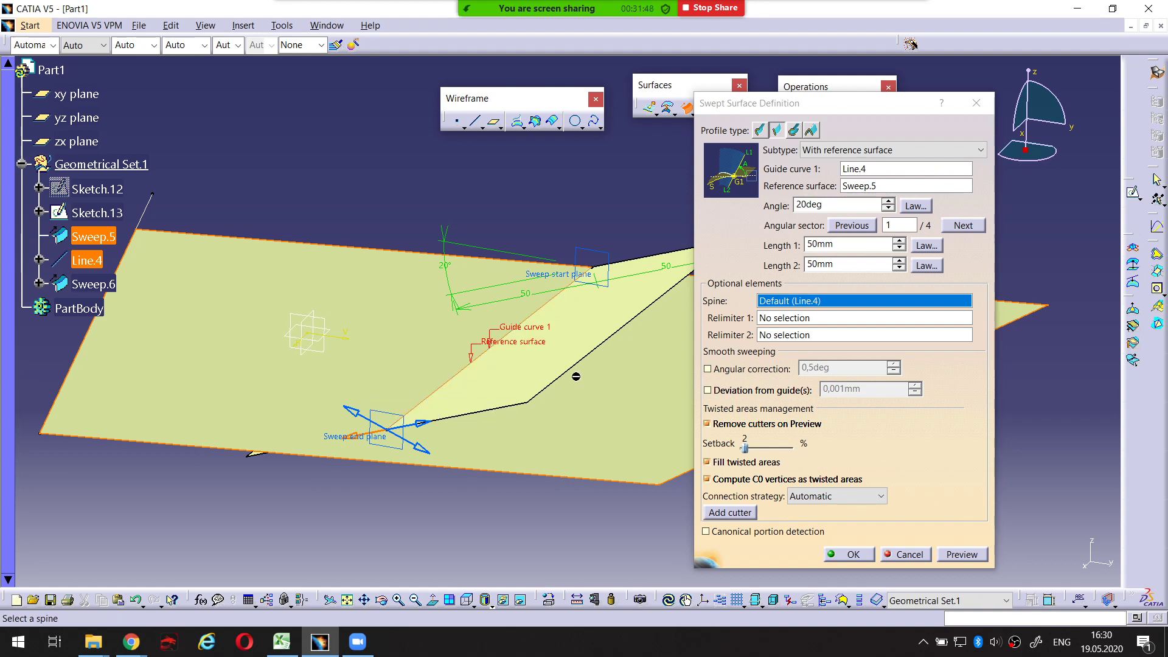
left_click(870, 555)
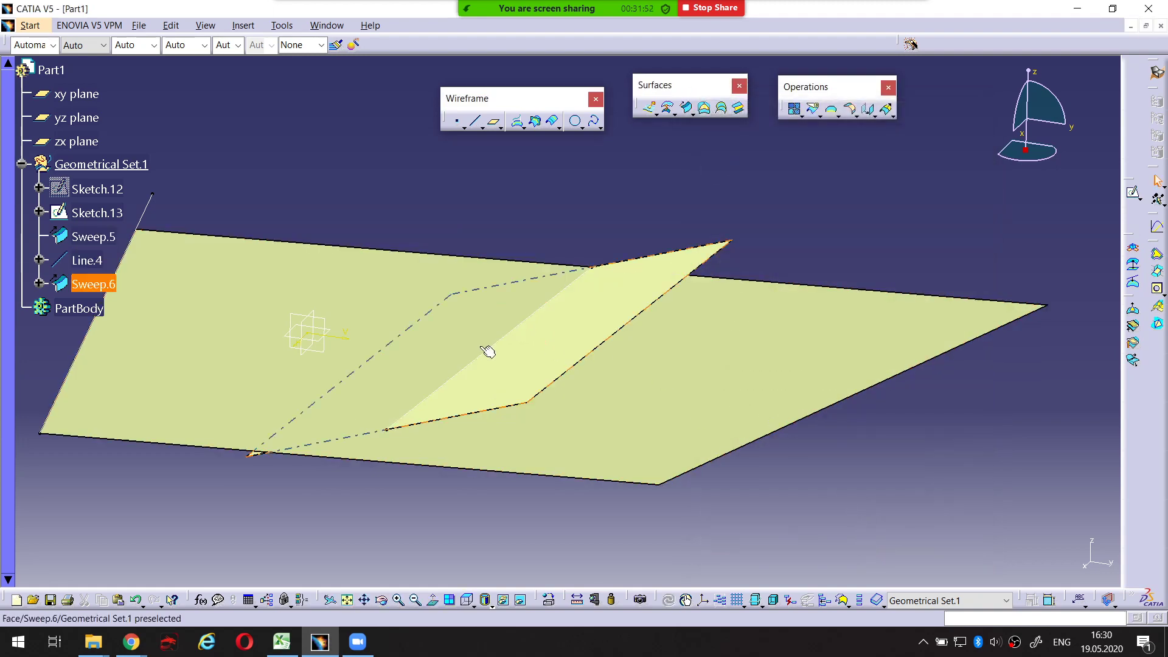
Start a new line-profile swept surface and review the list of available subtypes
middle_click_drag(487, 352, 548, 331)
left_click(586, 219)
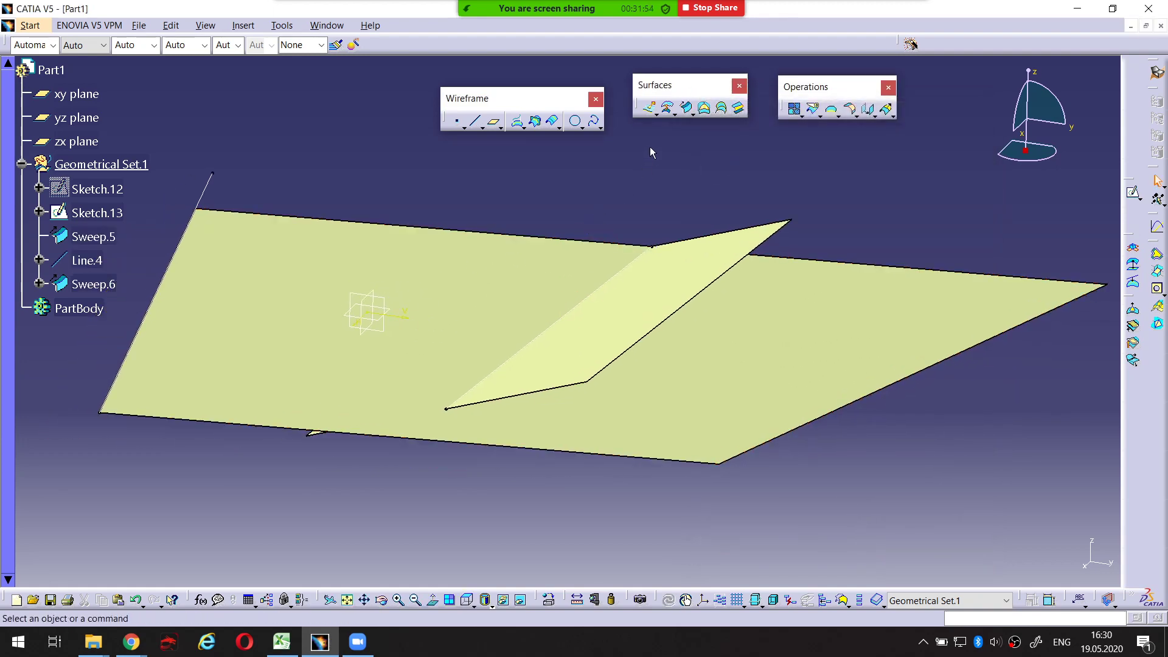
left_click(686, 110)
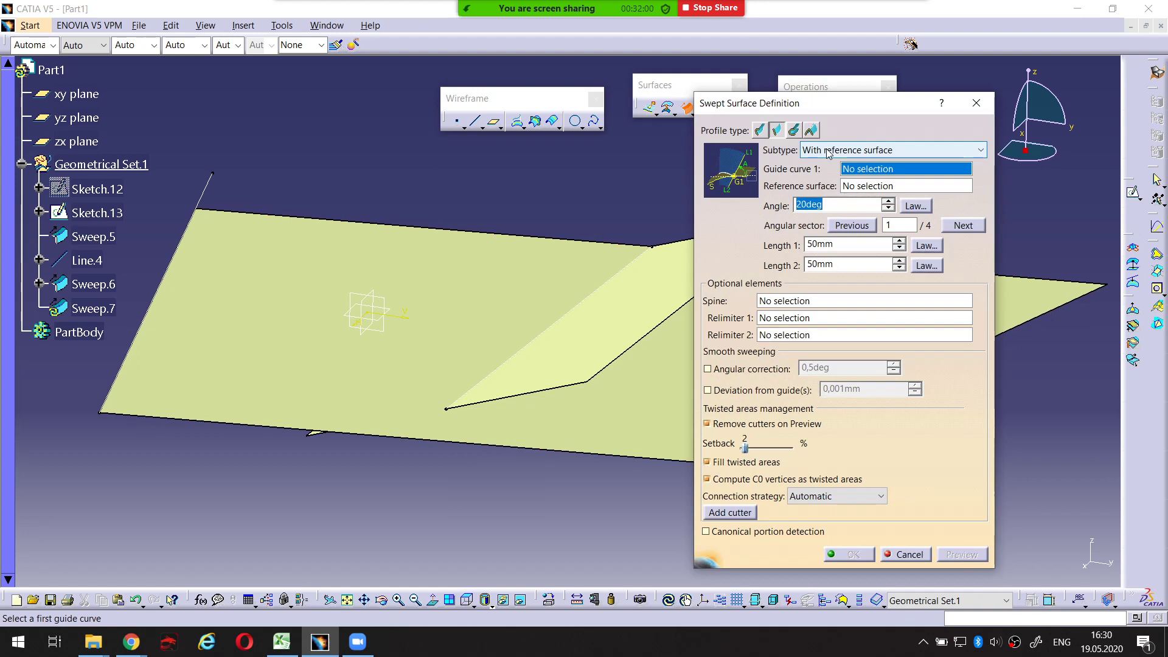
left_click(828, 153)
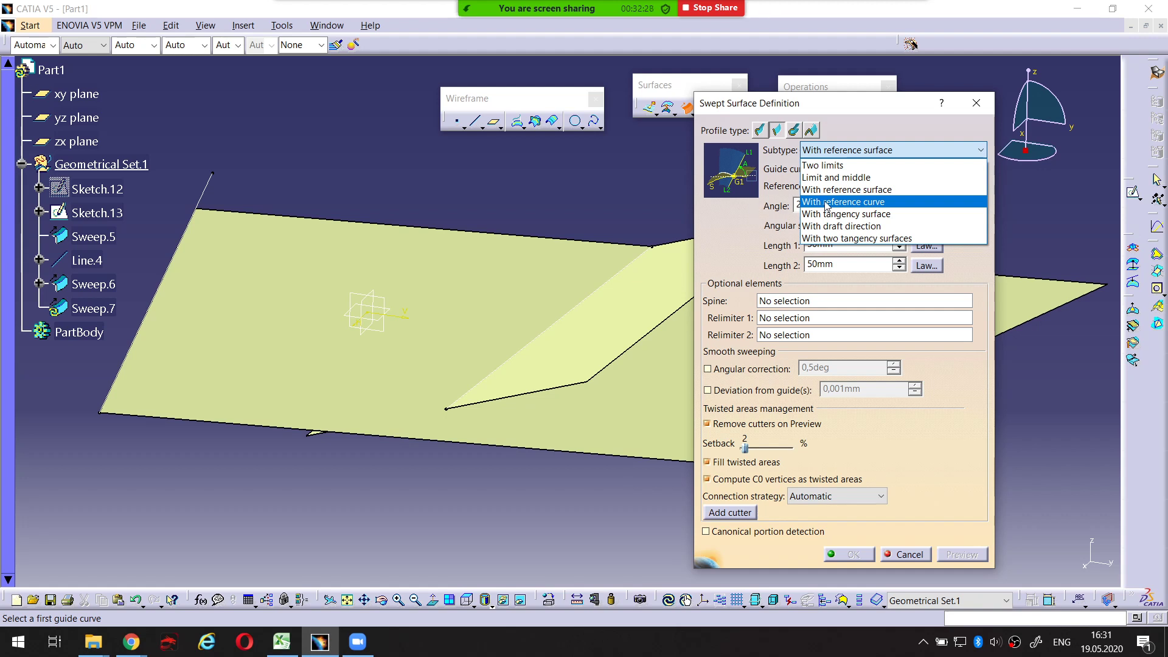
left_click(765, 216)
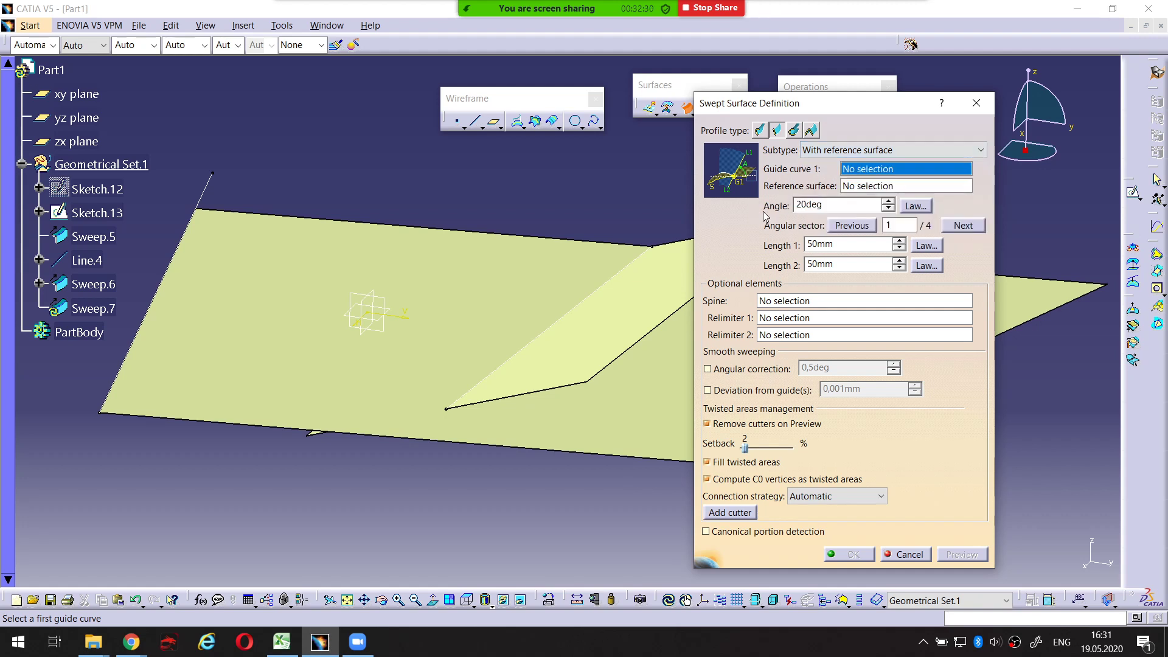
Switch the sweep to the Circle profile, examine its Three guides subtype, and cancel the definition
left_click(794, 130)
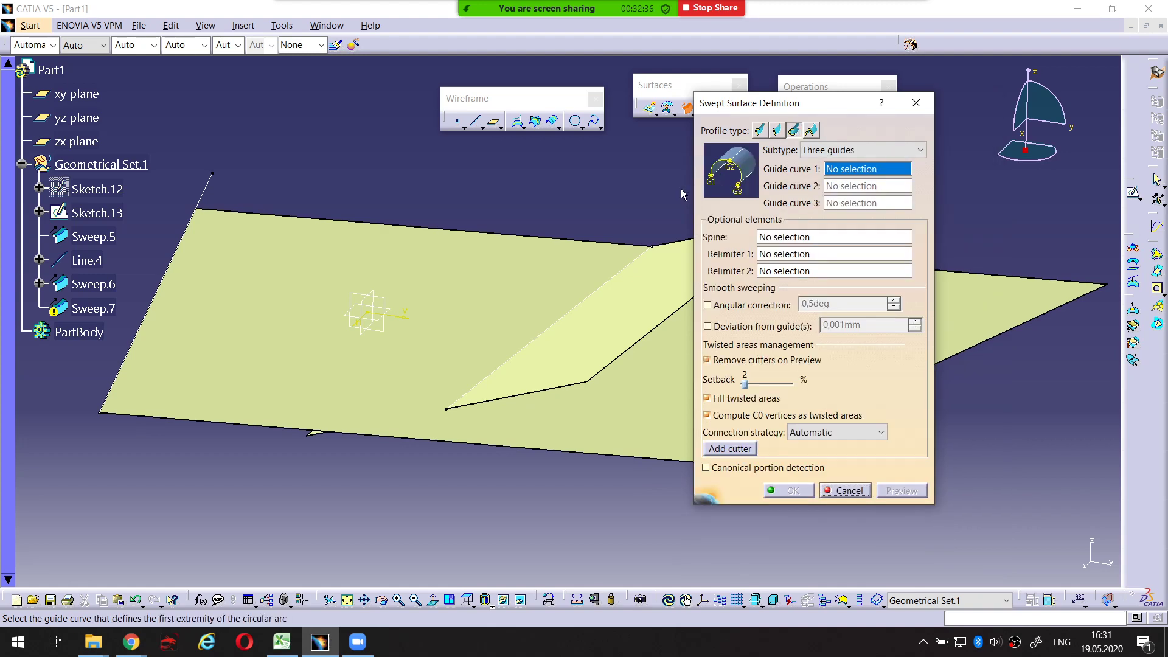
middle_click_drag(680, 188, 621, 174)
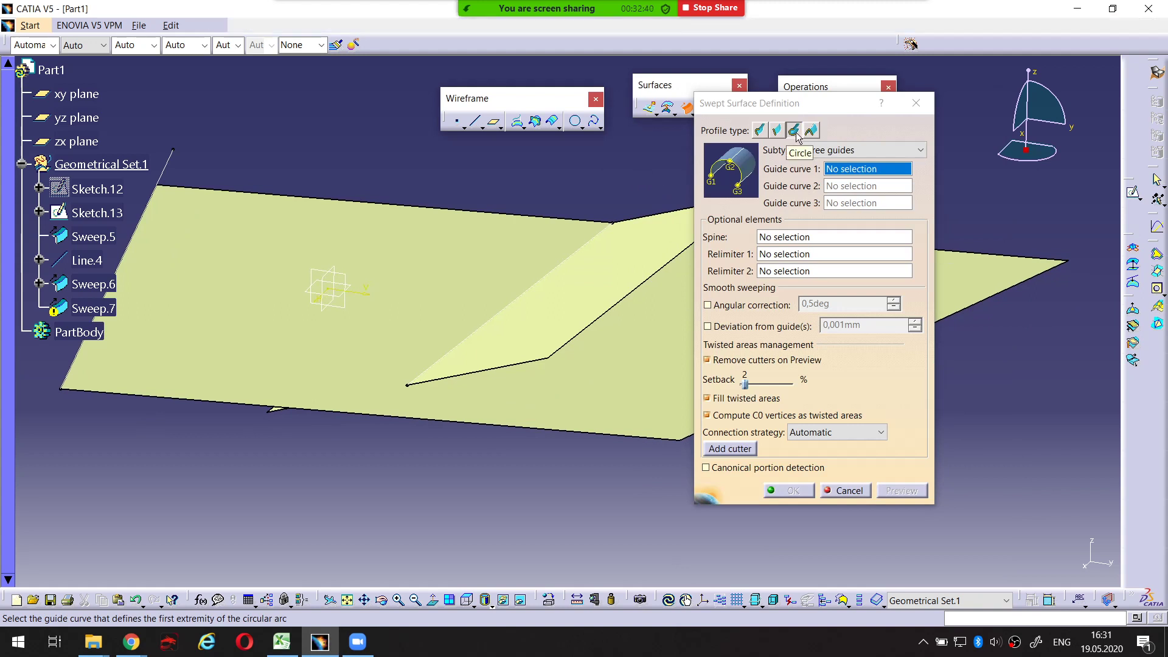
key("ctrl+alt+d")
left_click_drag(803, 119, 786, 138)
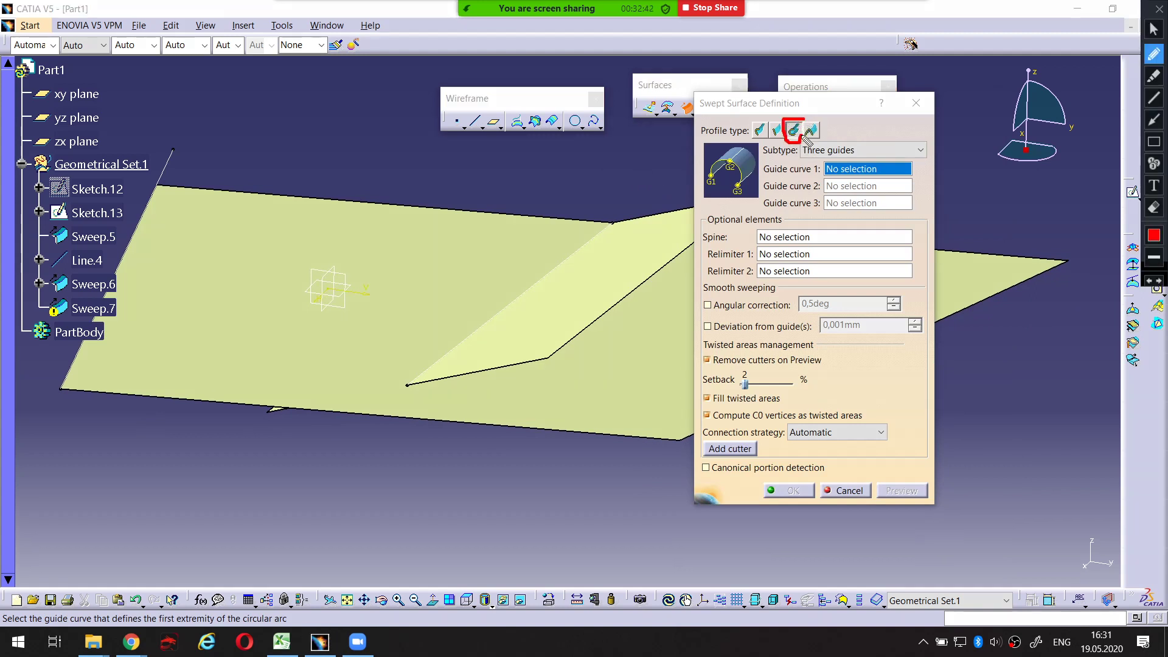
key("ctrl+alt+d")
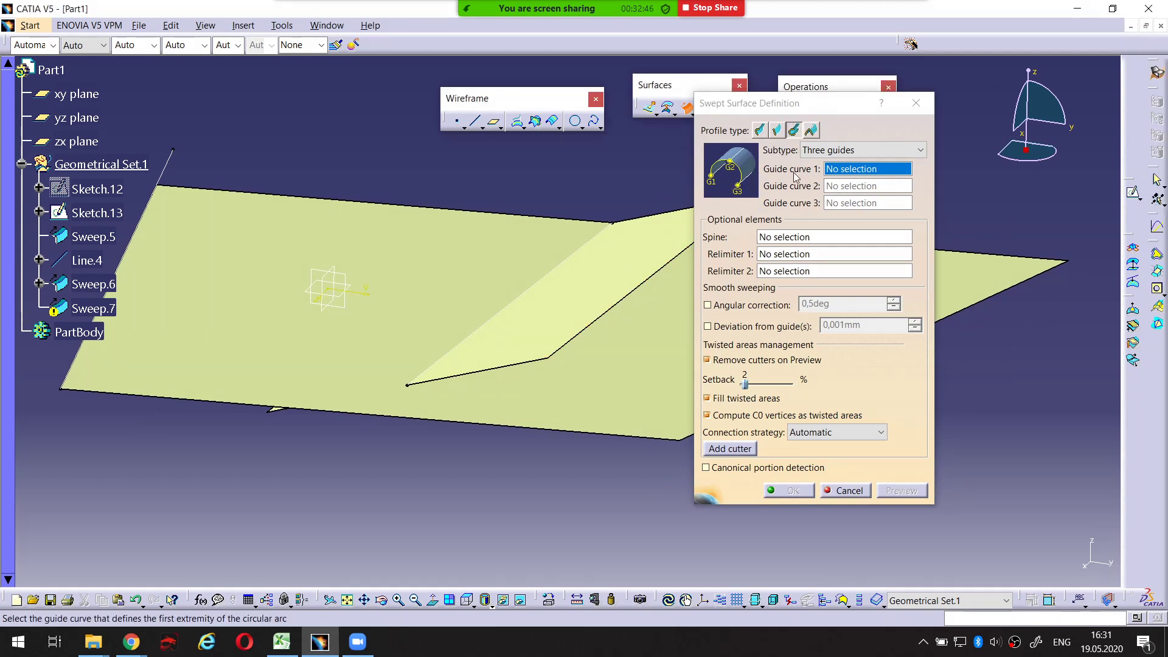
key("ctrl+alt+d")
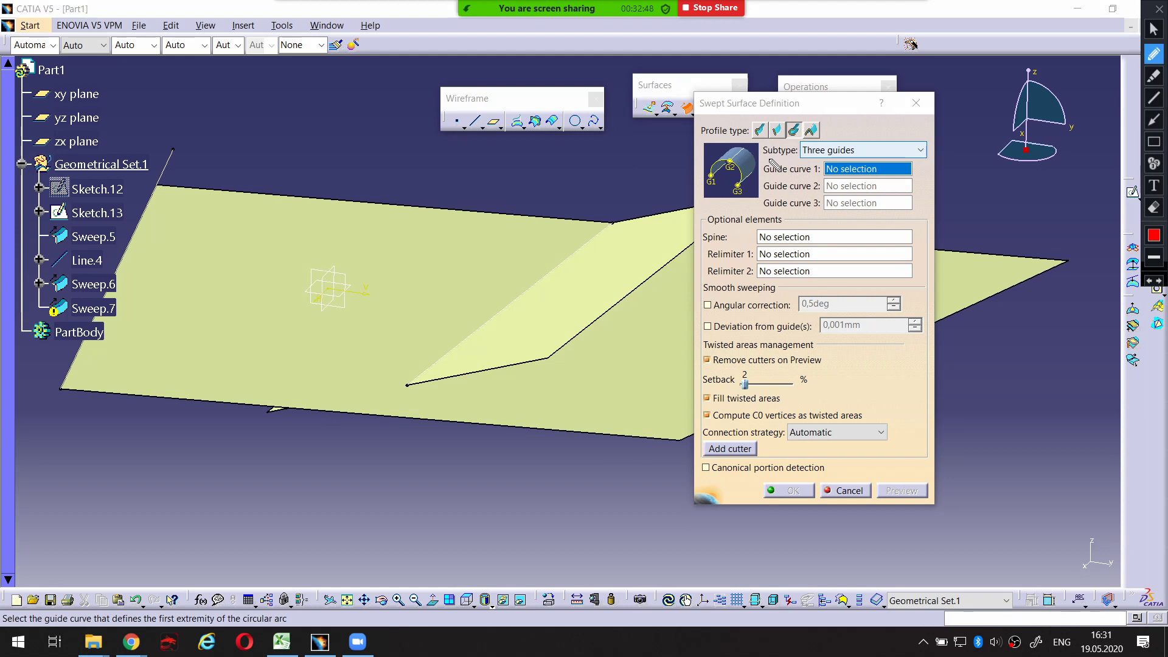
left_click_drag(776, 161, 810, 156)
key("Escape")
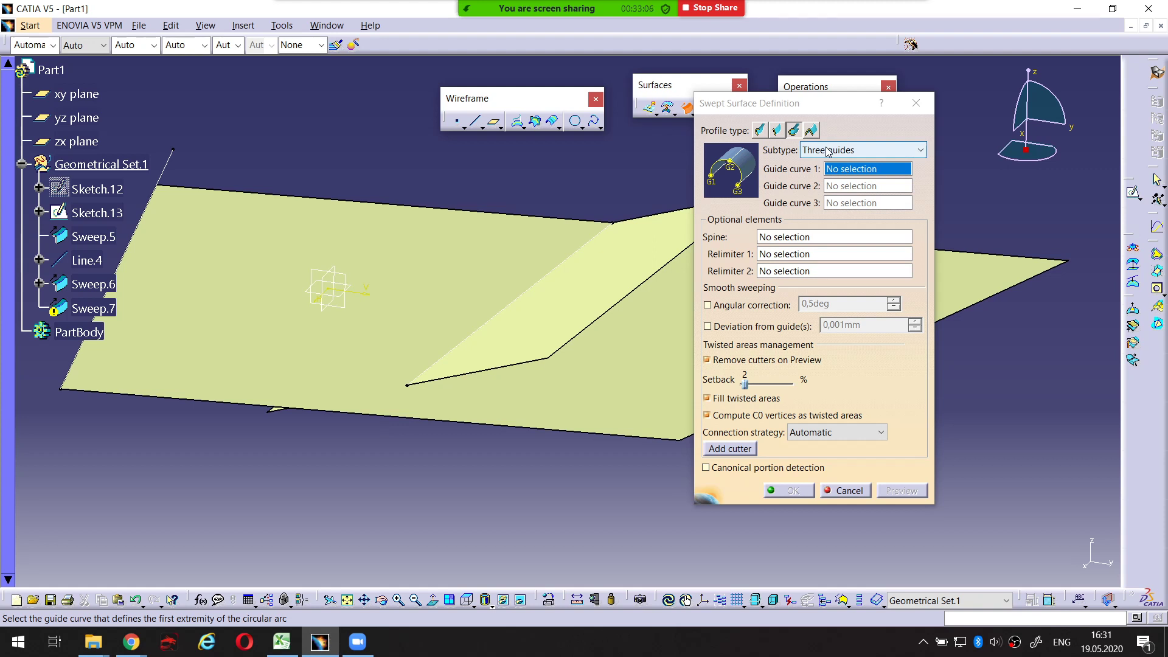
key("ctrl+alt+d")
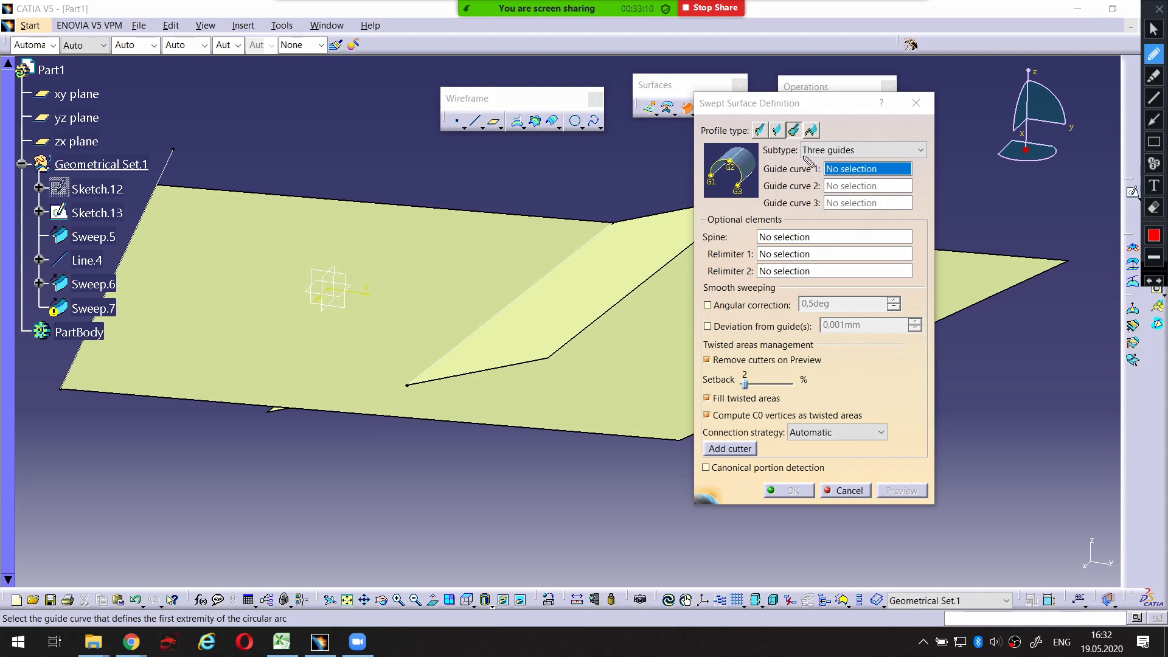
left_click_drag(802, 159, 854, 157)
key("Escape")
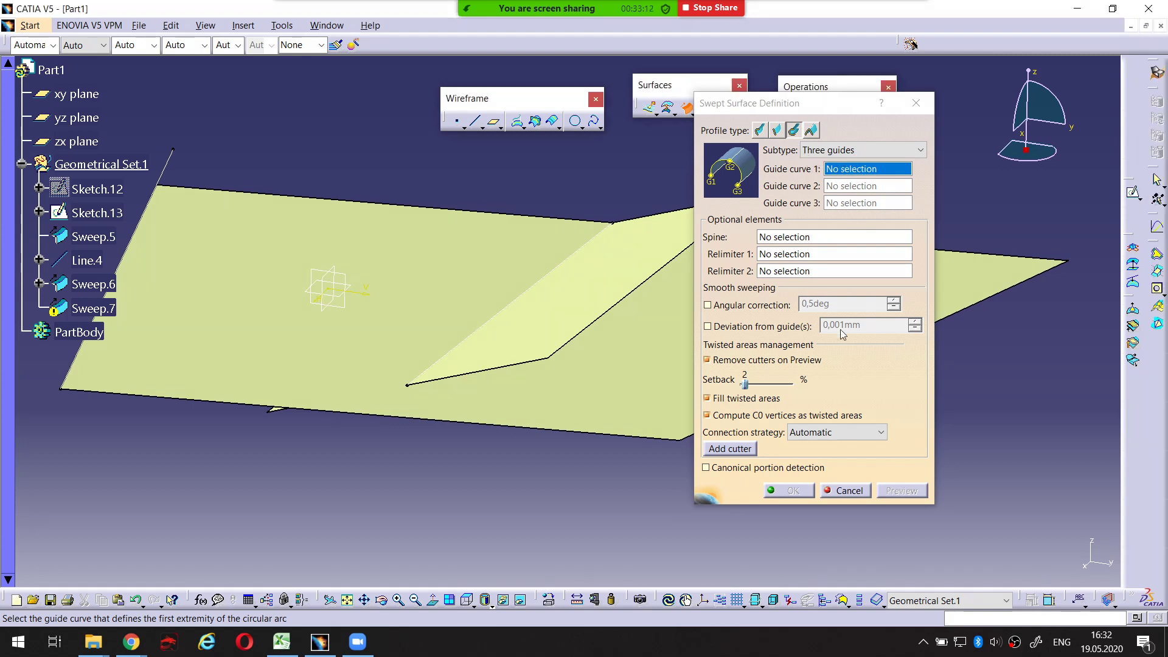
left_click(846, 490)
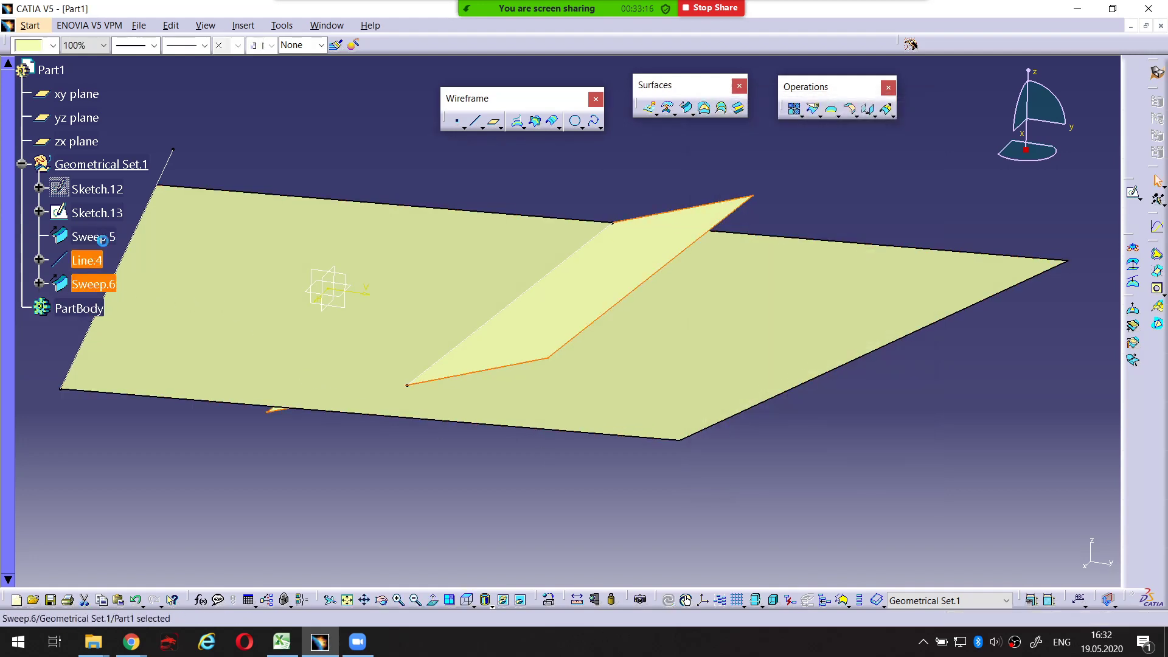
Delete every element in Geometrical Set.1, from Sketch.12 through Sweep.6, including all children
left_click(113, 190, "shift")
key("Delete")
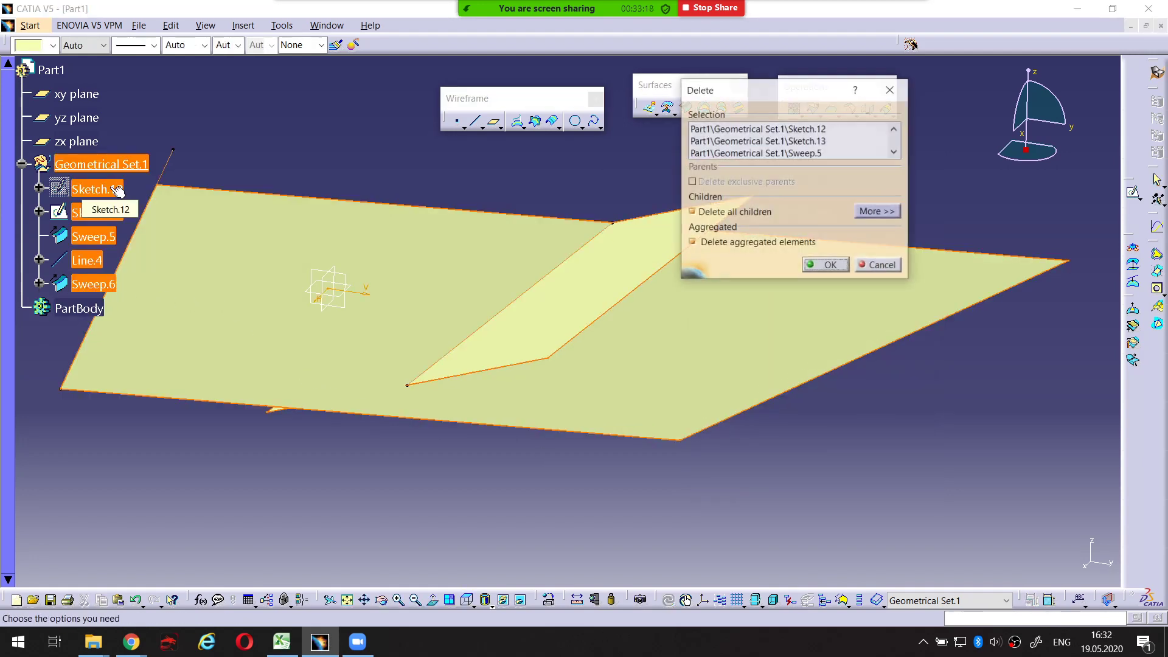
key("Return")
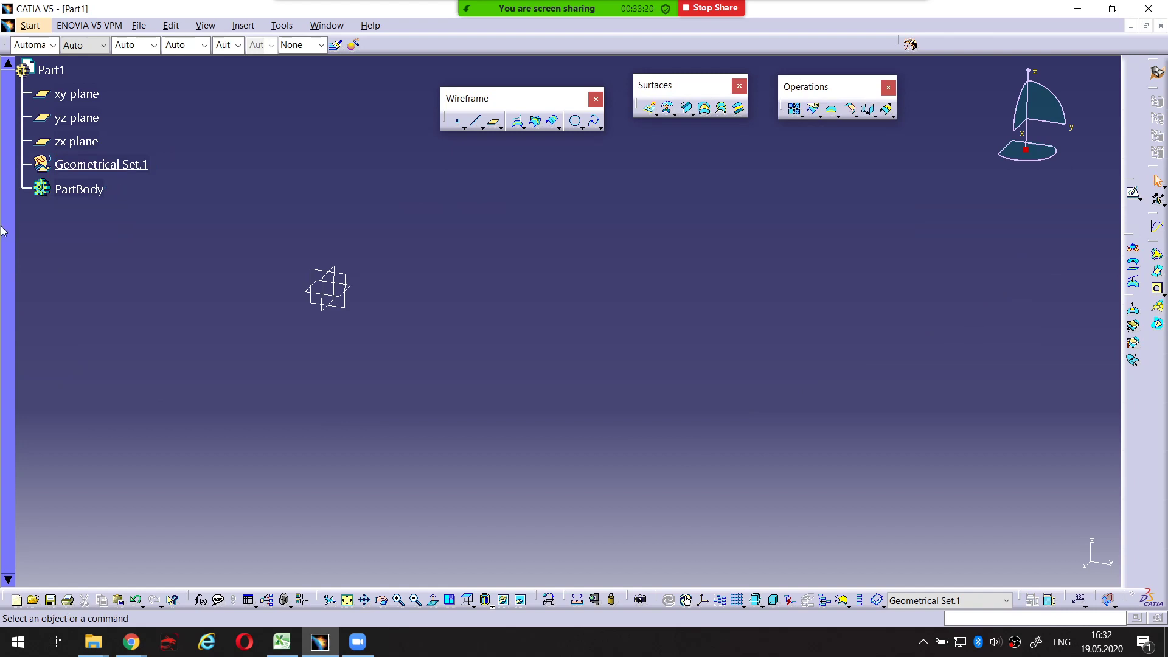
Sketch a sloping straight line on the xy plane, on the positive vertical side of the origin, and exit the sketch
middle_click_drag(563, 320, 623, 352)
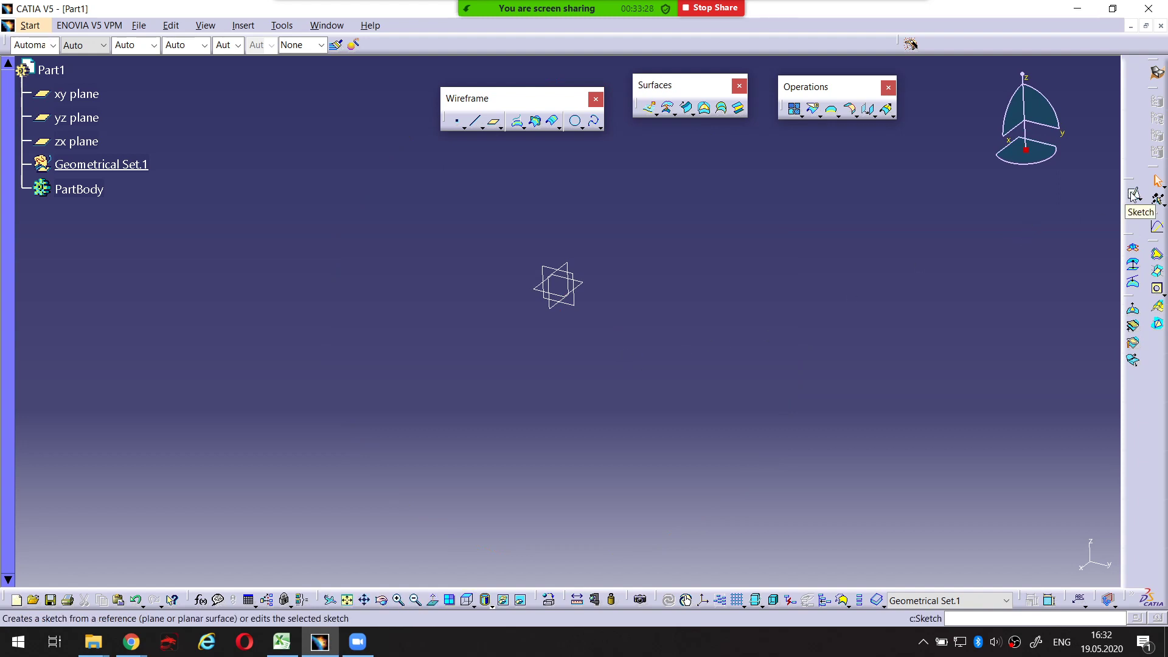
left_click(1133, 194)
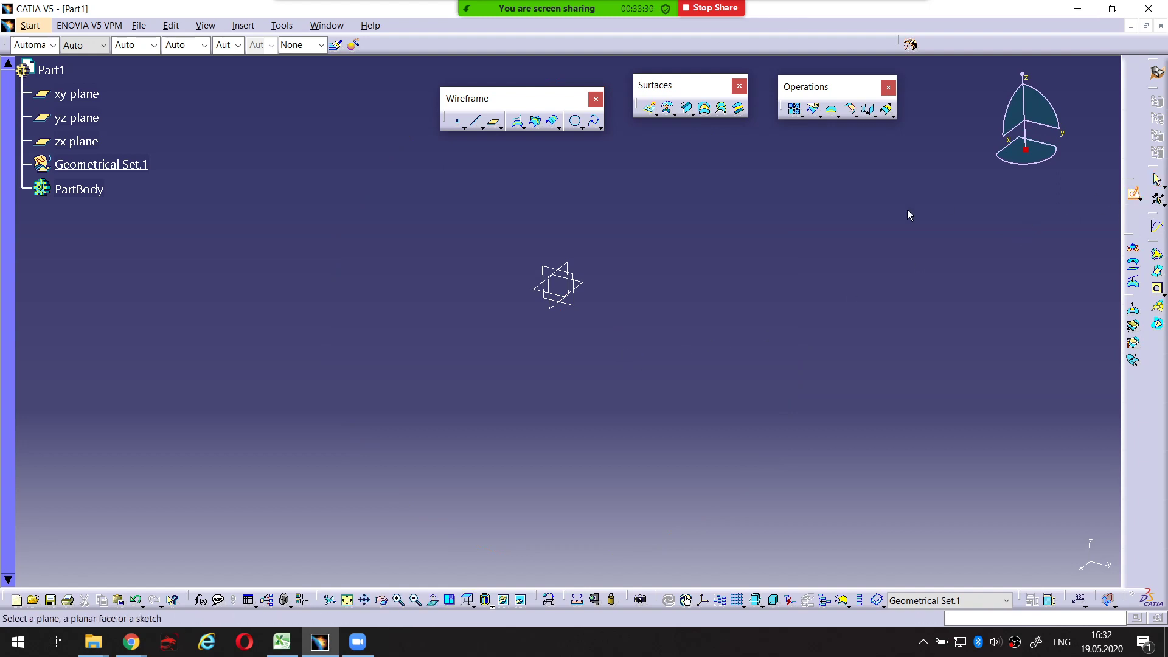
left_click(584, 285)
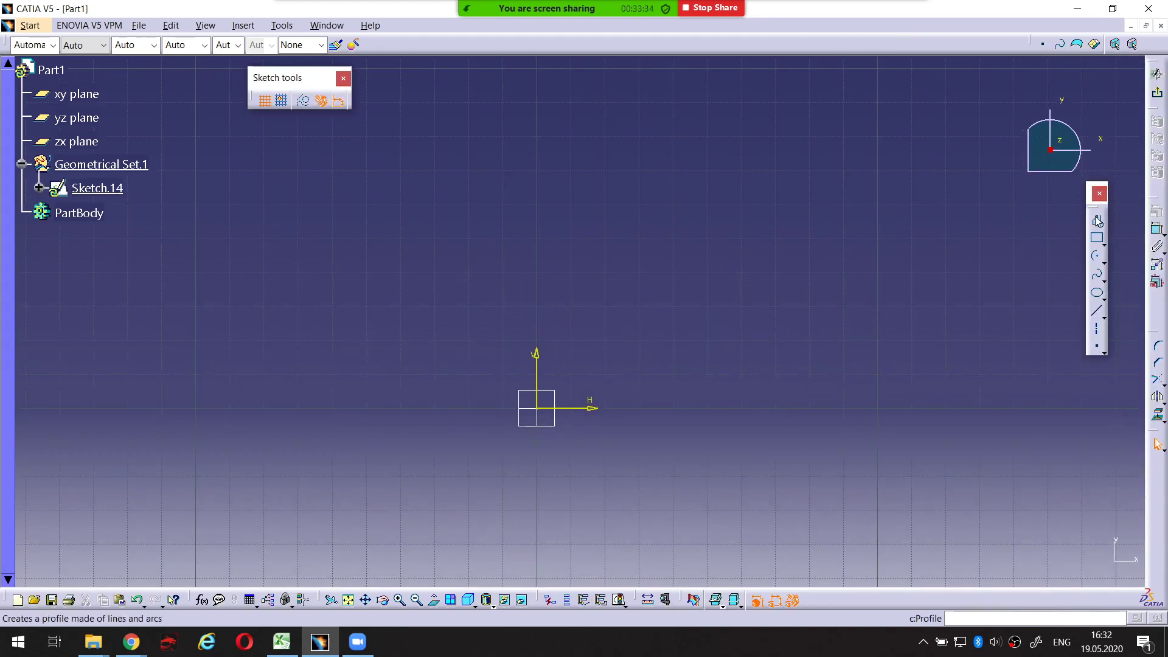
left_click(1096, 221)
left_click(312, 239)
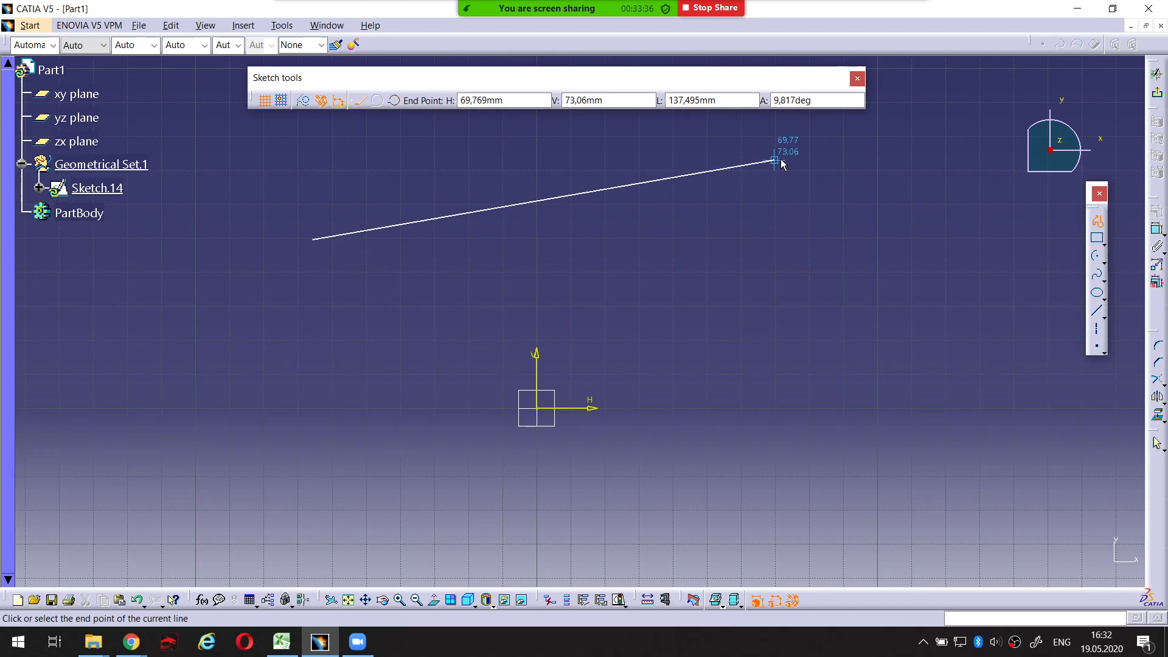
double_click(844, 161)
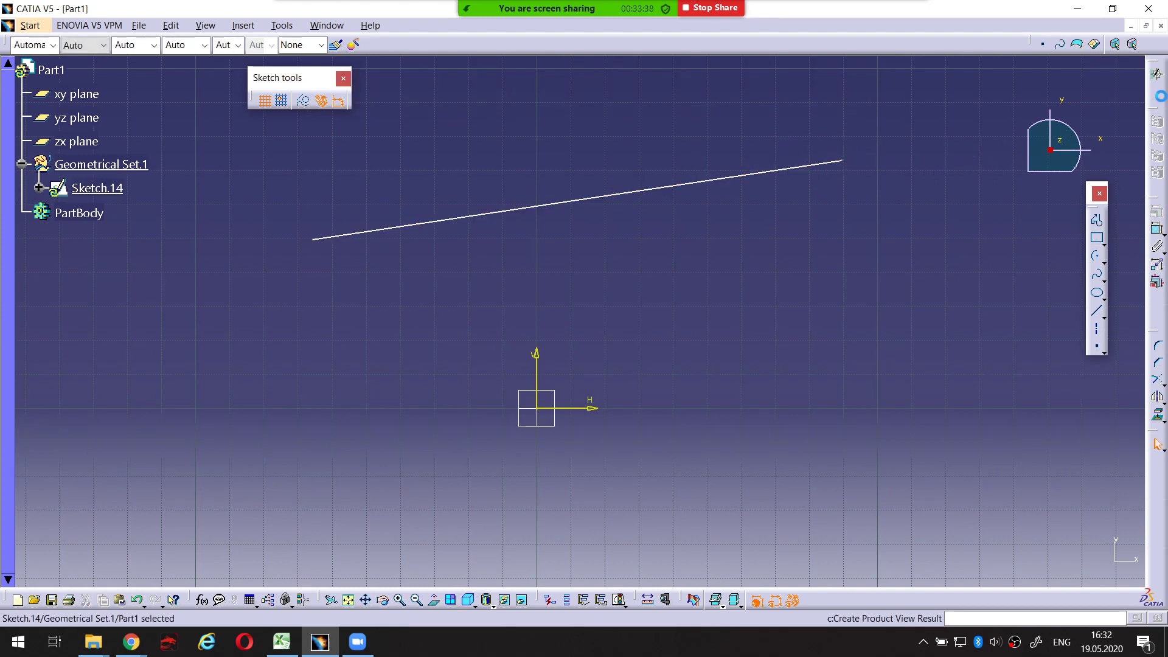
left_click(1157, 73)
left_click(804, 334)
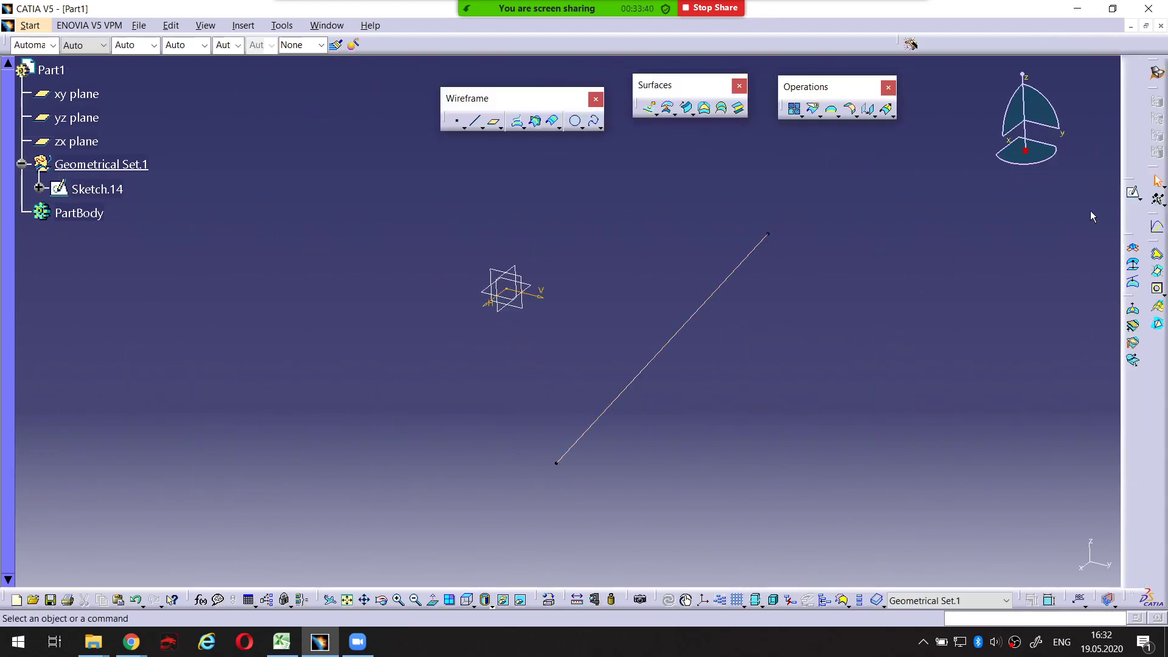
Sketch a second, nearly horizontal line on the xy plane across the origin from the first line, and exit the sketch
left_click(1133, 192)
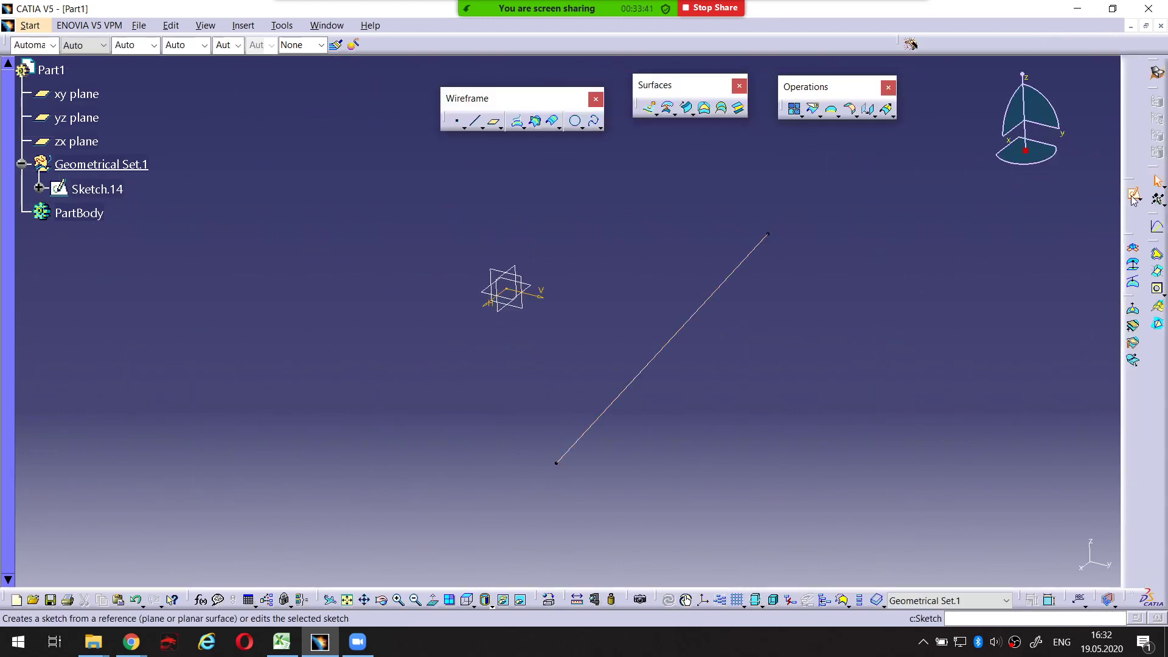
left_click(539, 289)
mouse_move(671, 345)
middle_mouse_down()
mouse_move(700, 229)
mouse_move(711, 283)
middle_mouse_up()
left_click(1102, 226)
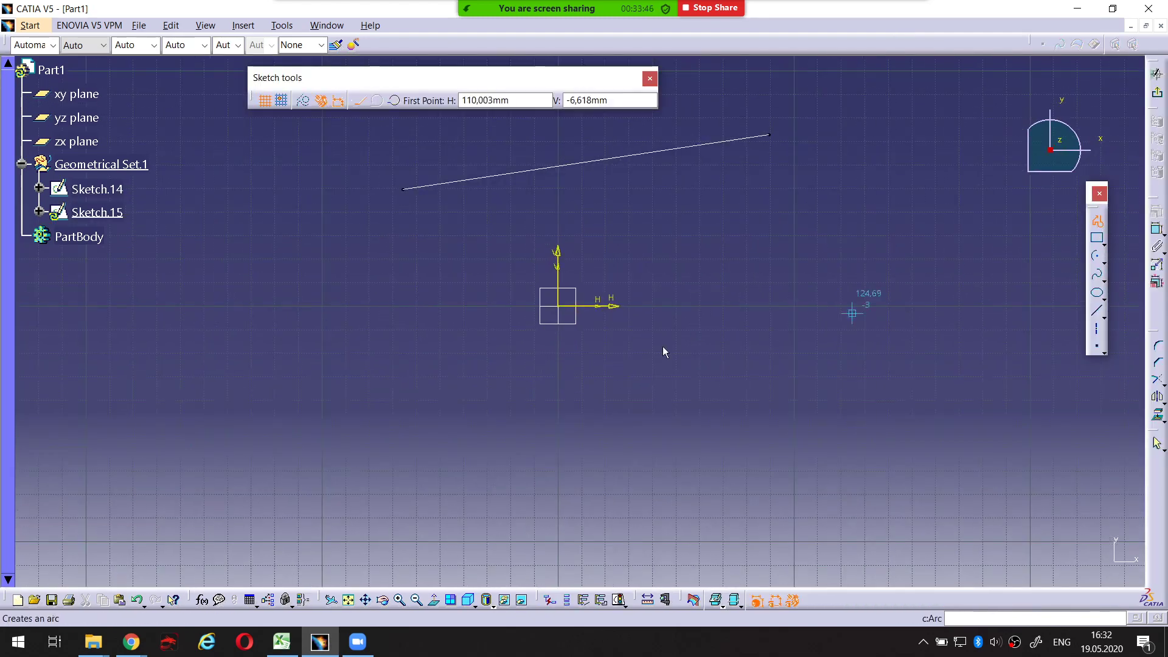
left_click(436, 383)
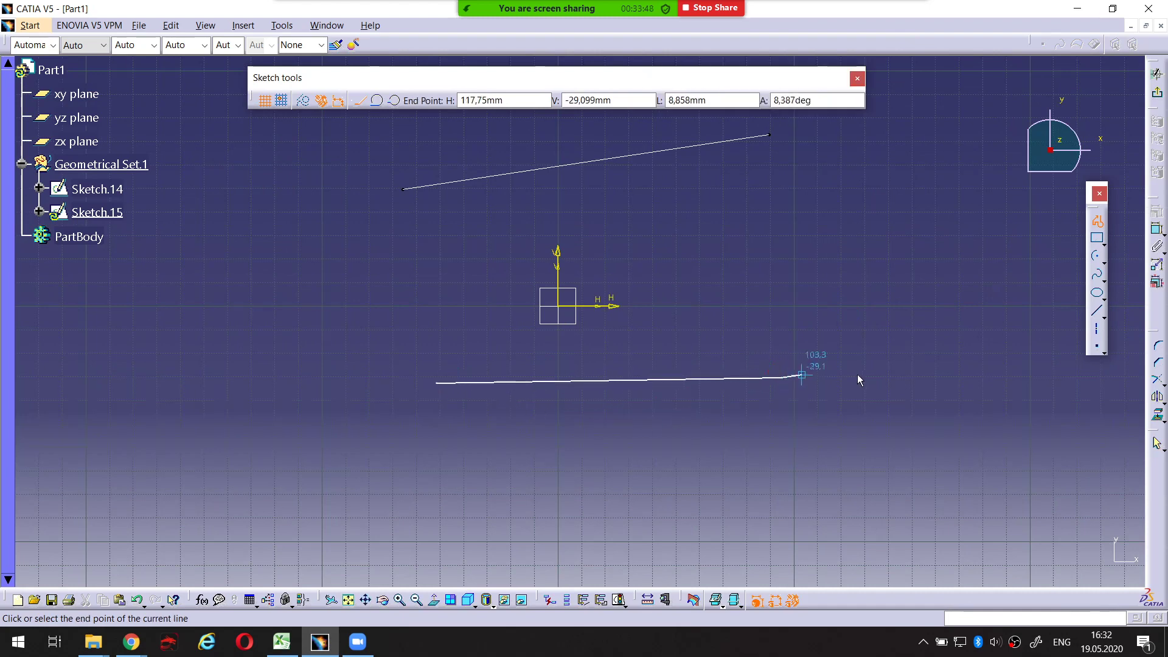
double_click(781, 377)
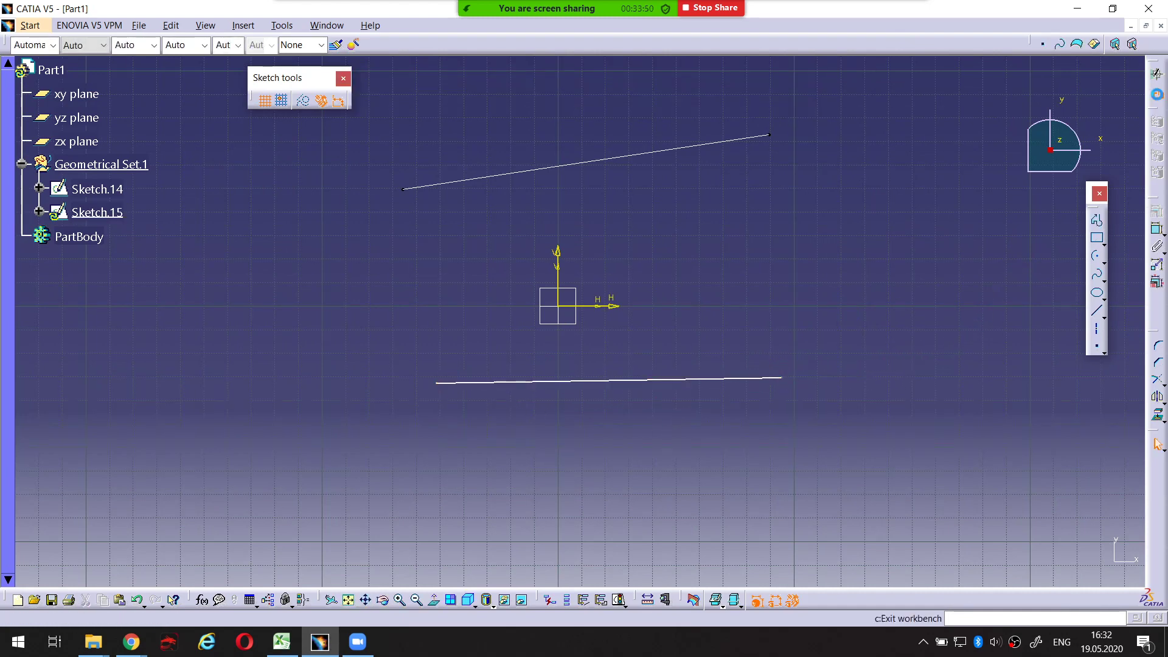
left_click(1156, 92)
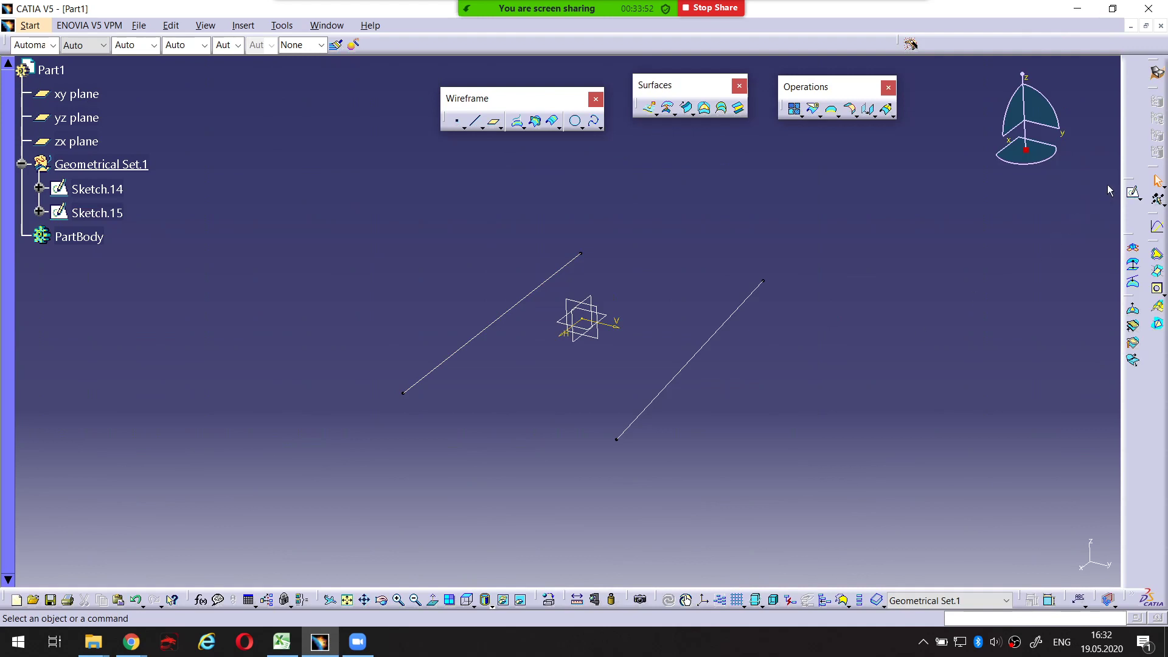
Sketch a sloping straight line on the zx plane above the two existing lines, and exit the sketch
left_click(1134, 193)
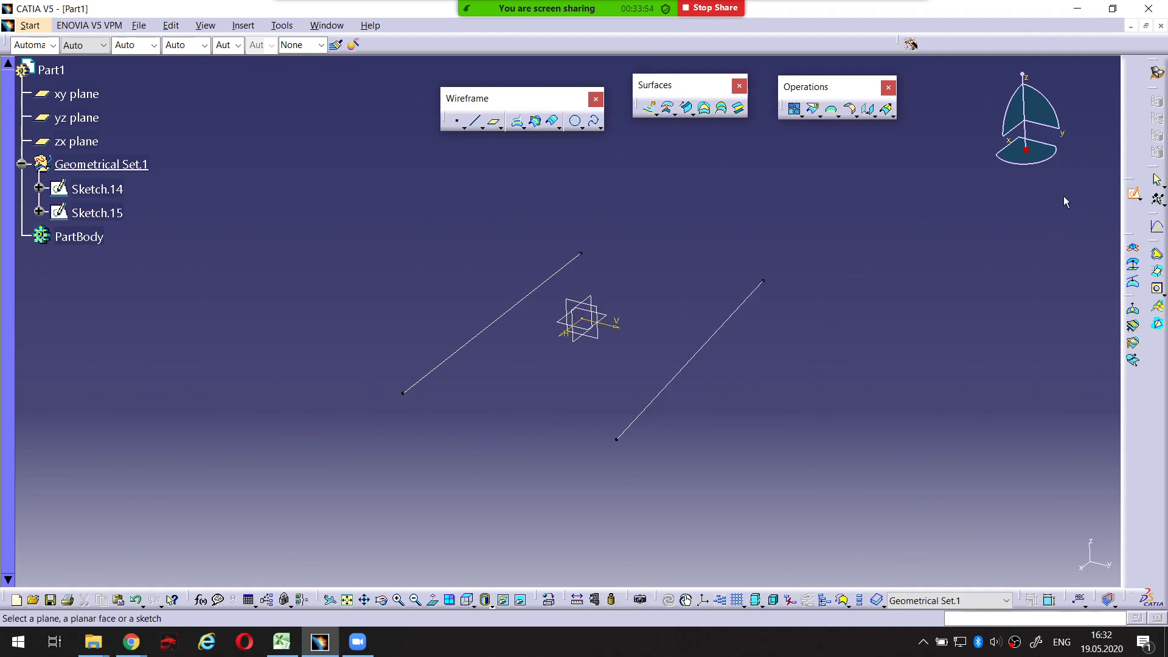
left_click(596, 303)
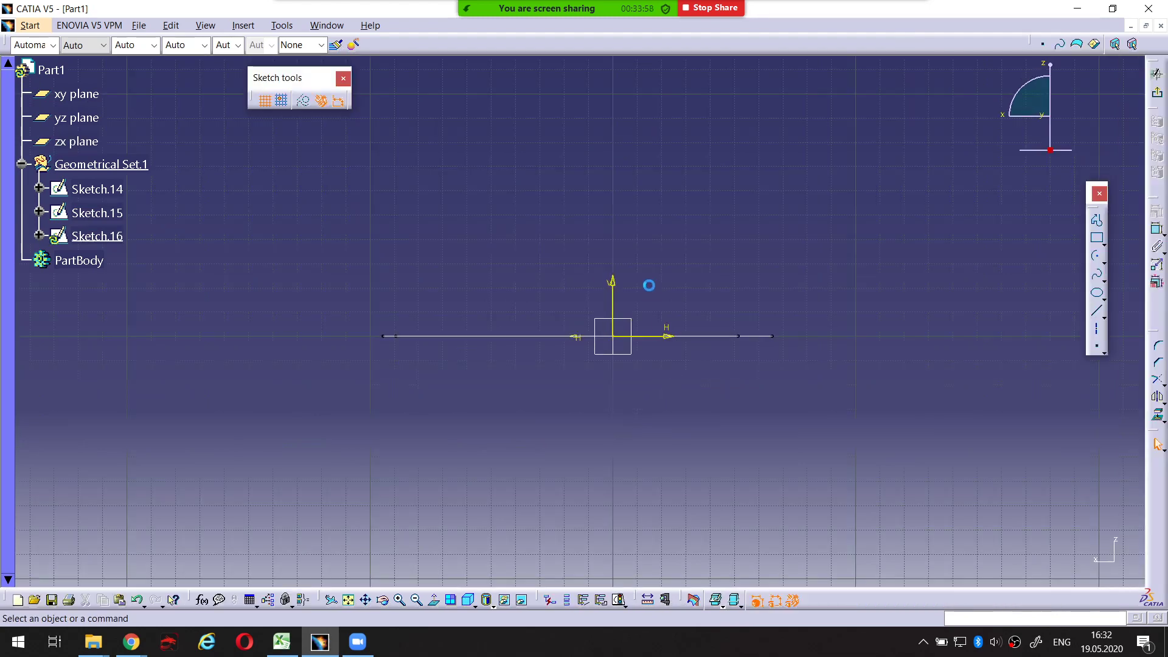
left_click(1096, 220)
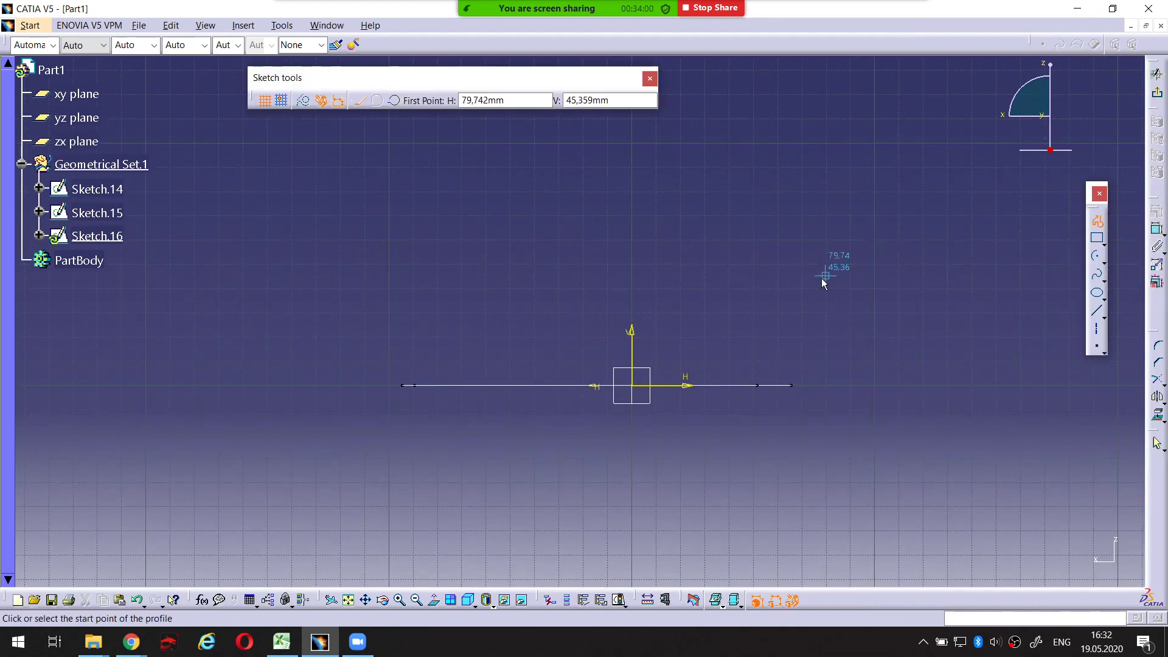
left_click(816, 284)
left_click(436, 218)
key("Escape")
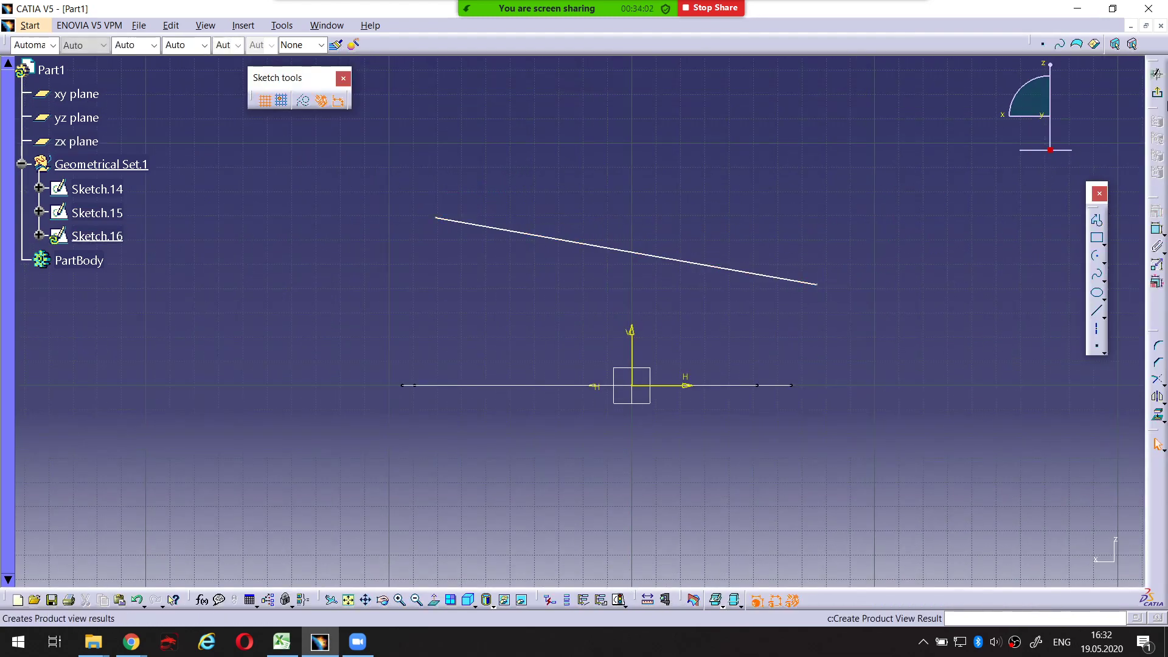
left_click(1159, 95)
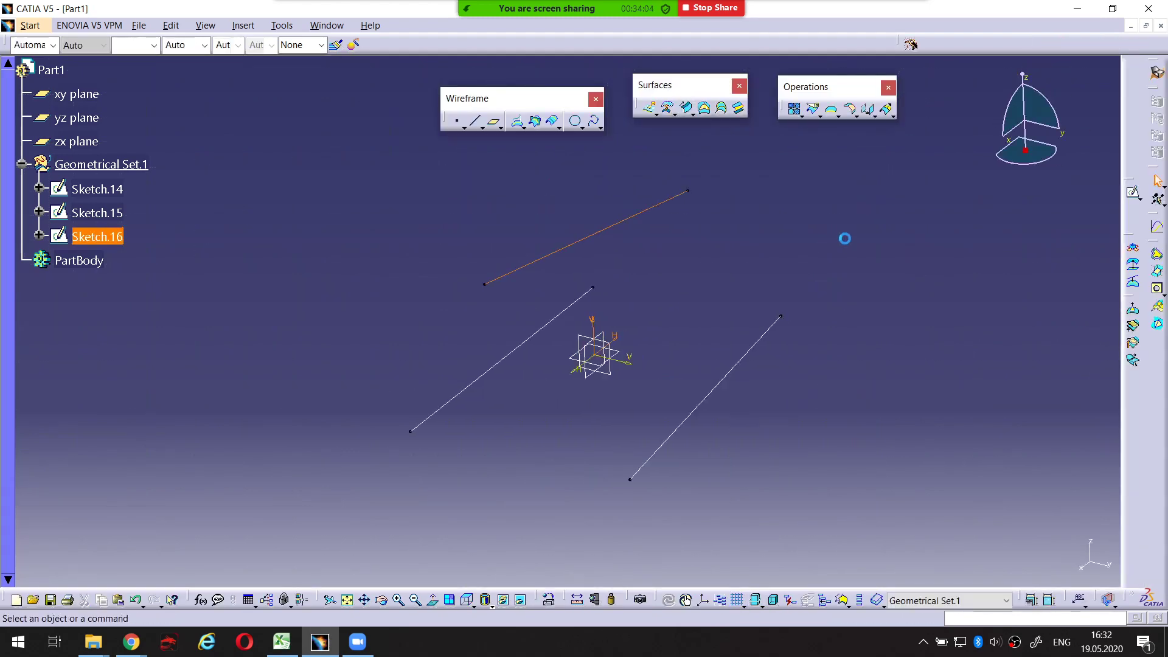
Start a swept surface with a circle profile and the Three guides subtype
mouse_move(681, 331)
middle_mouse_down()
mouse_move(730, 305)
mouse_move(764, 263)
mouse_move(633, 328)
mouse_move(662, 268)
mouse_move(719, 334)
mouse_move(664, 394)
mouse_move(558, 312)
mouse_move(539, 329)
middle_mouse_up()
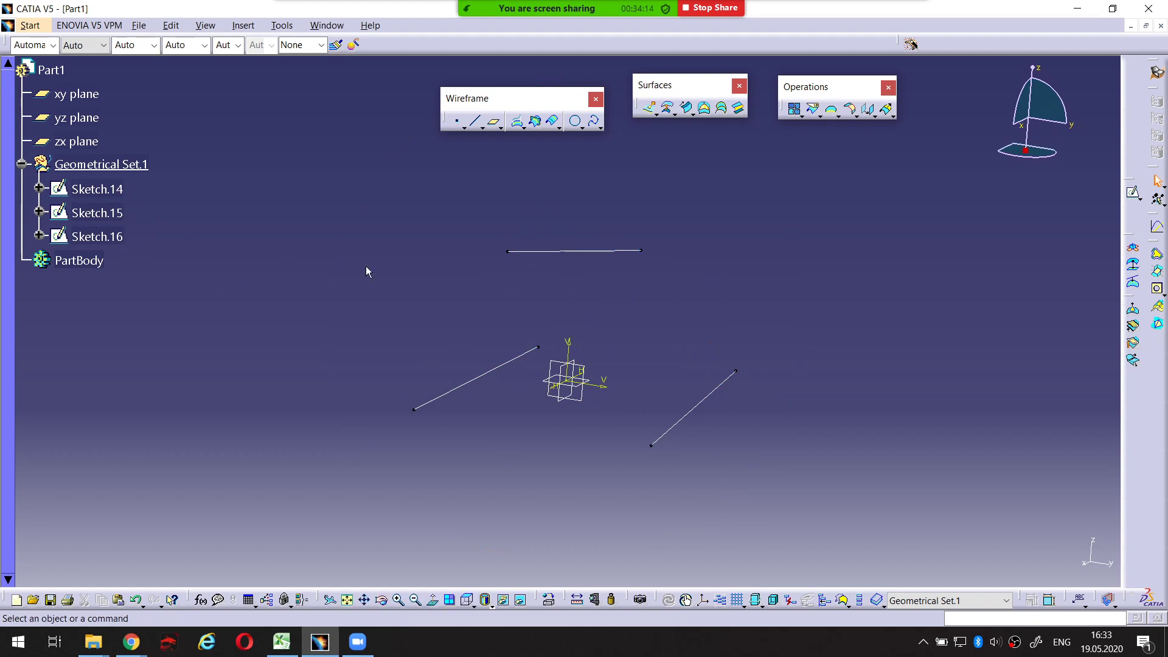
middle_click_drag(538, 269, 620, 297)
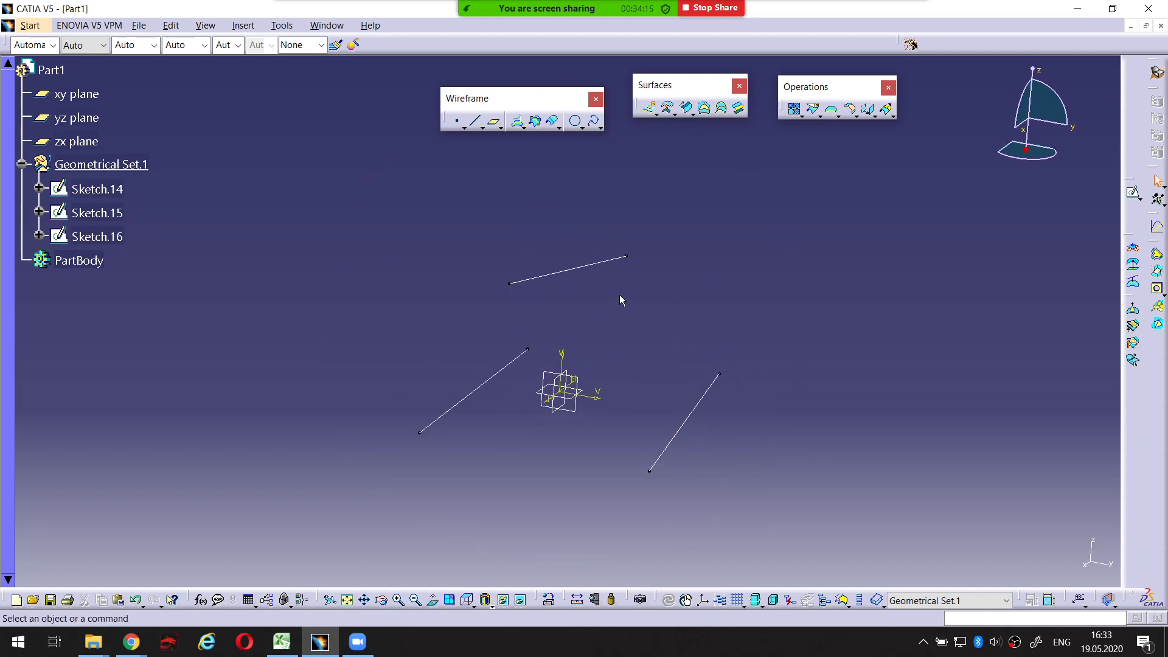
left_click(688, 112)
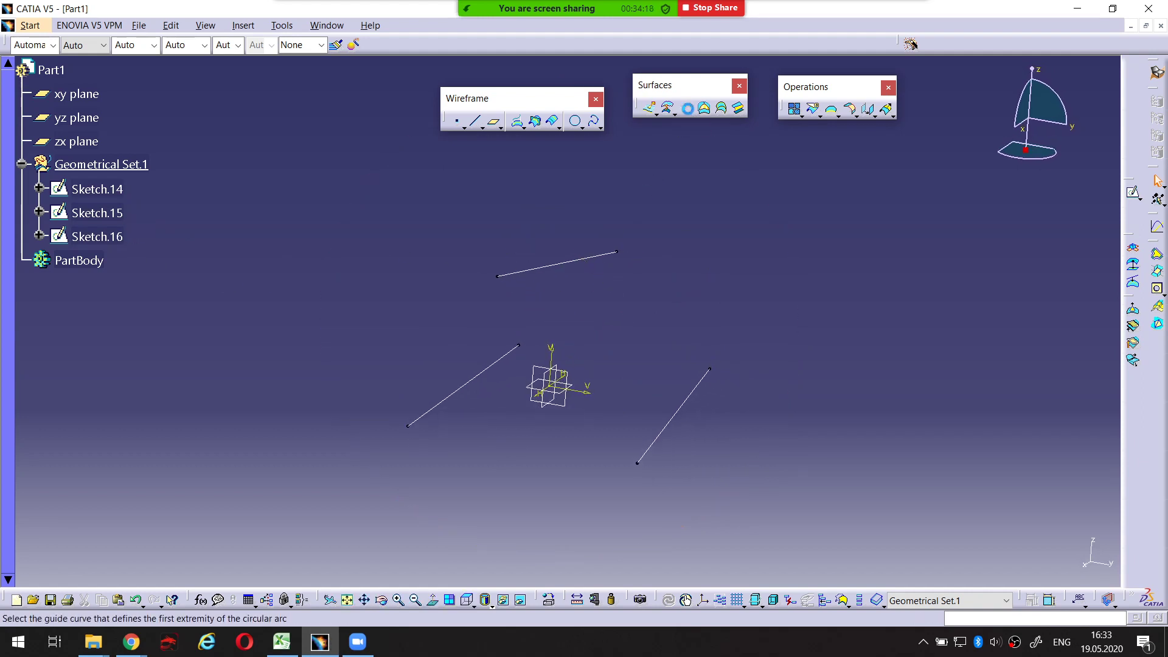
key("ctrl+alt+d")
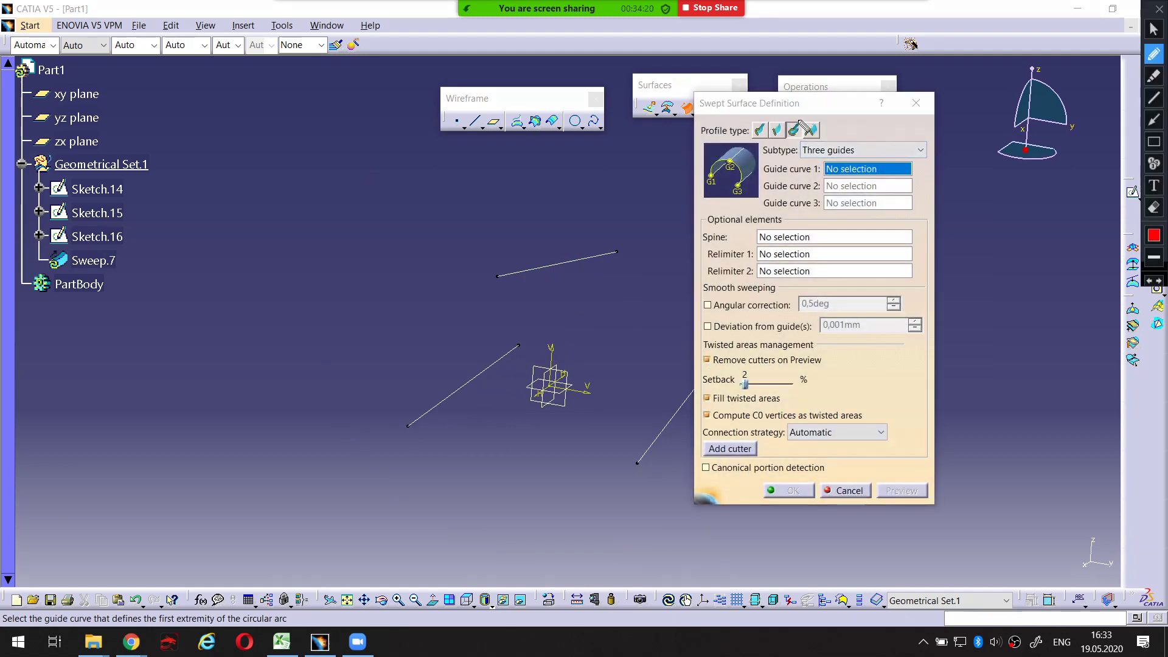
key("Escape")
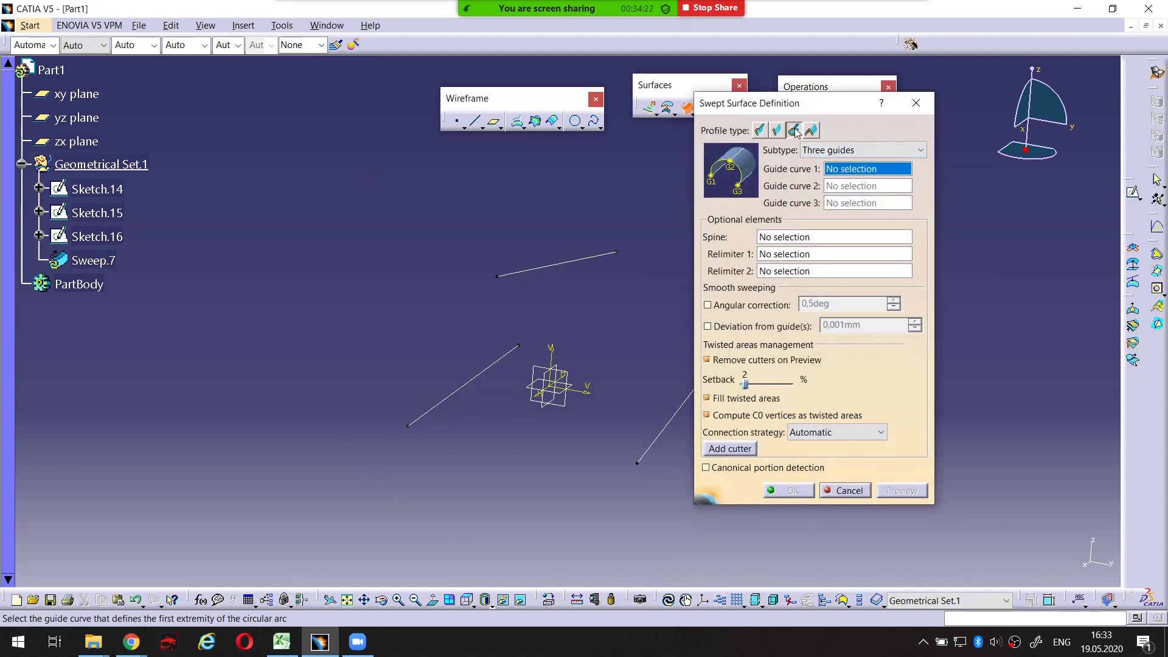
left_click(827, 152)
left_click(826, 167)
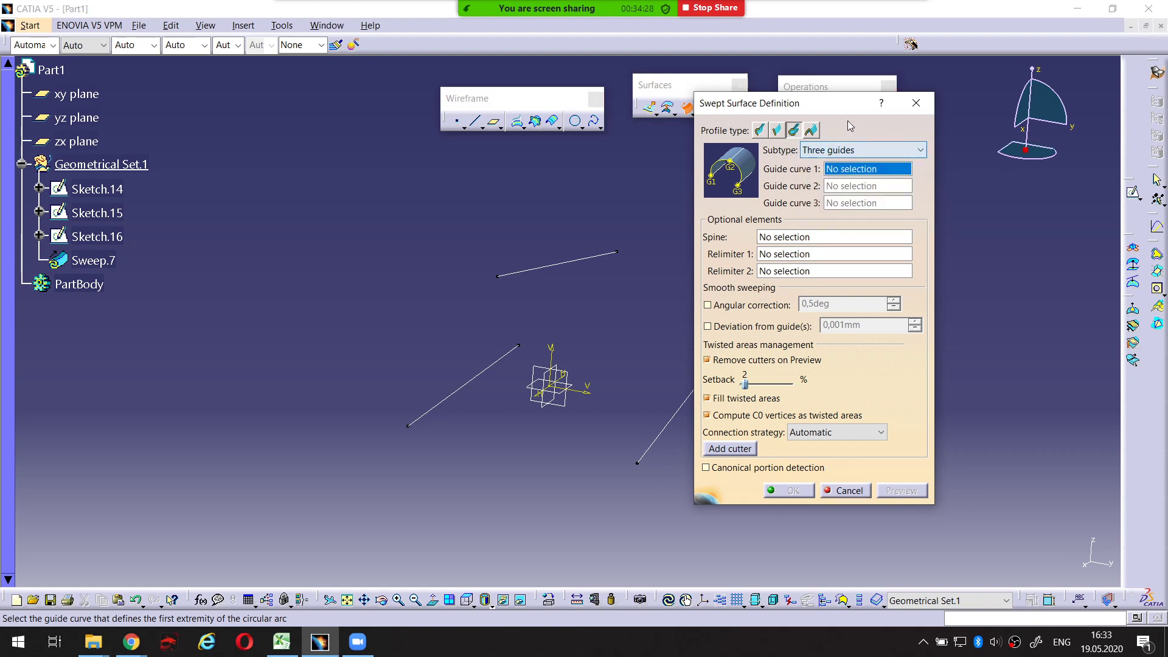
key("ctrl+alt+d")
mouse_move(764, 181)
left_mouse_down()
mouse_move(782, 177)
mouse_move(812, 211)
left_mouse_up()
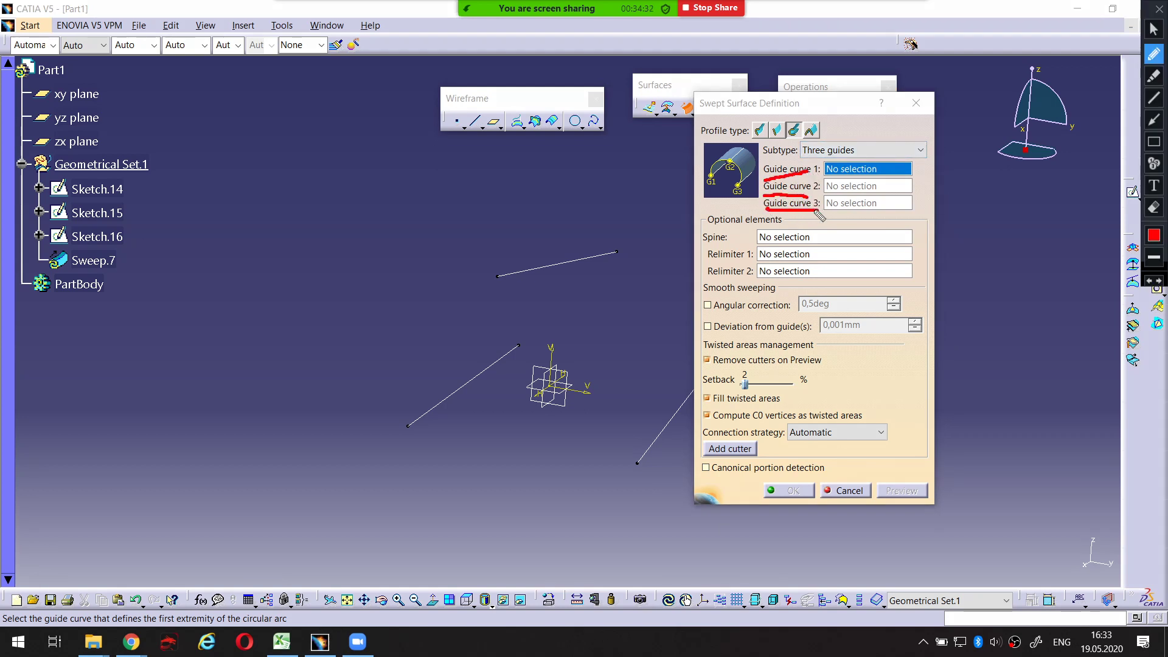
Assign Sketch.14, Sketch.16 and Sketch.15 as guide curves 1, 2 and 3, preview the sweep and dismiss the warning
key("Escape")
middle_click_drag(638, 236, 559, 215)
left_click(612, 375)
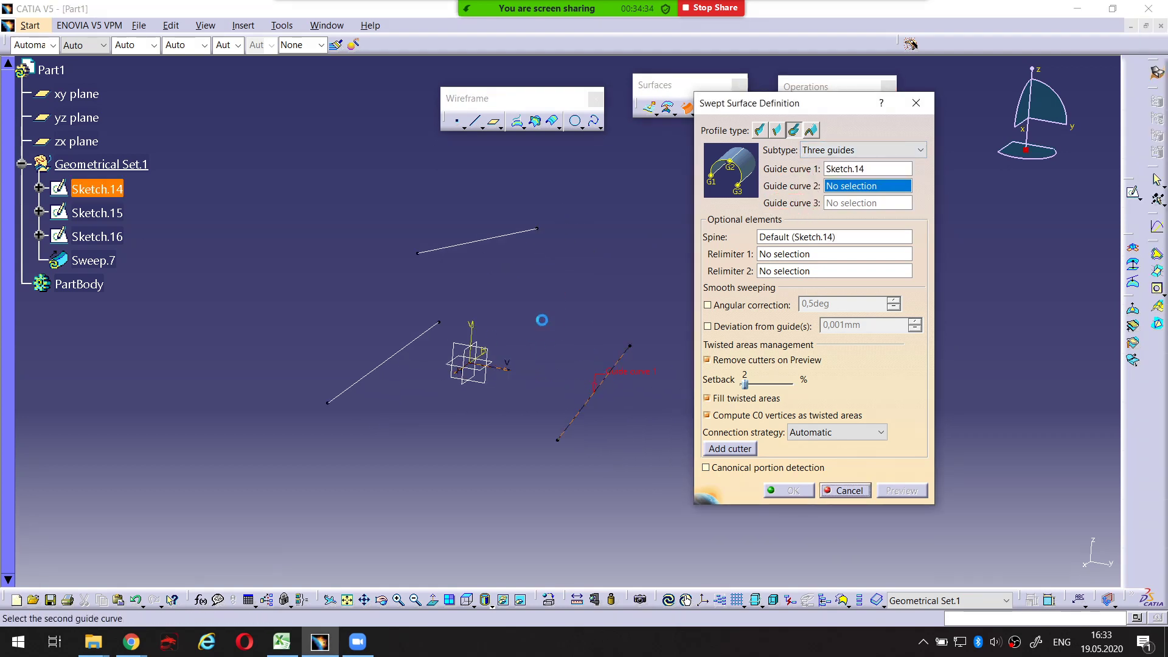
left_click(494, 239)
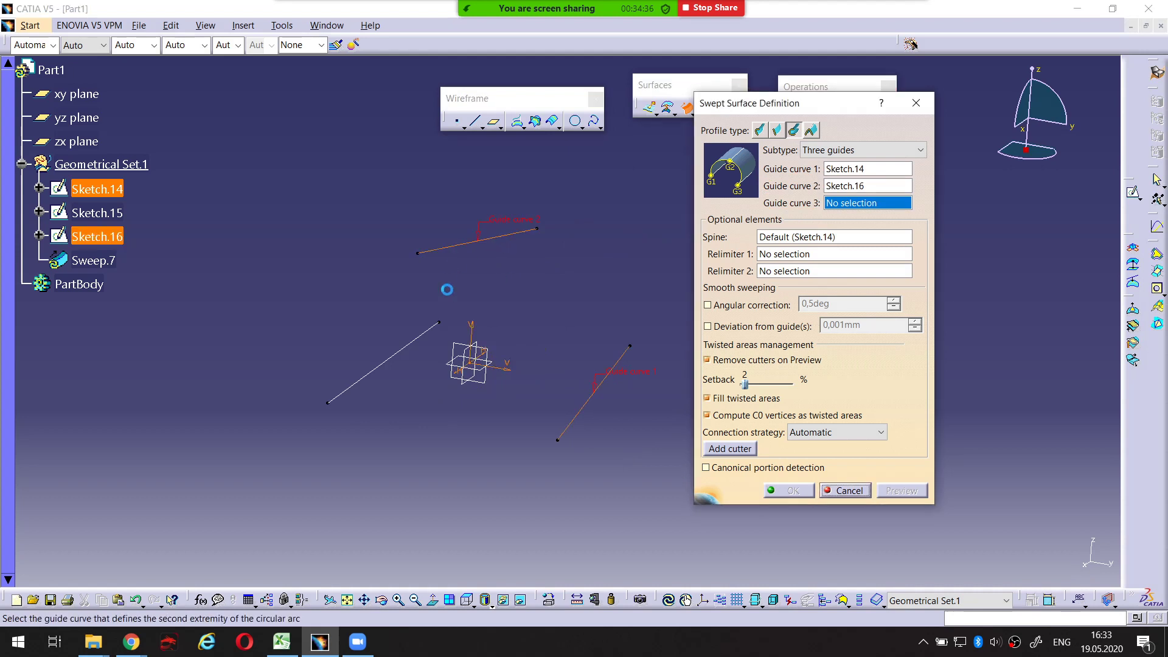
left_click(432, 335)
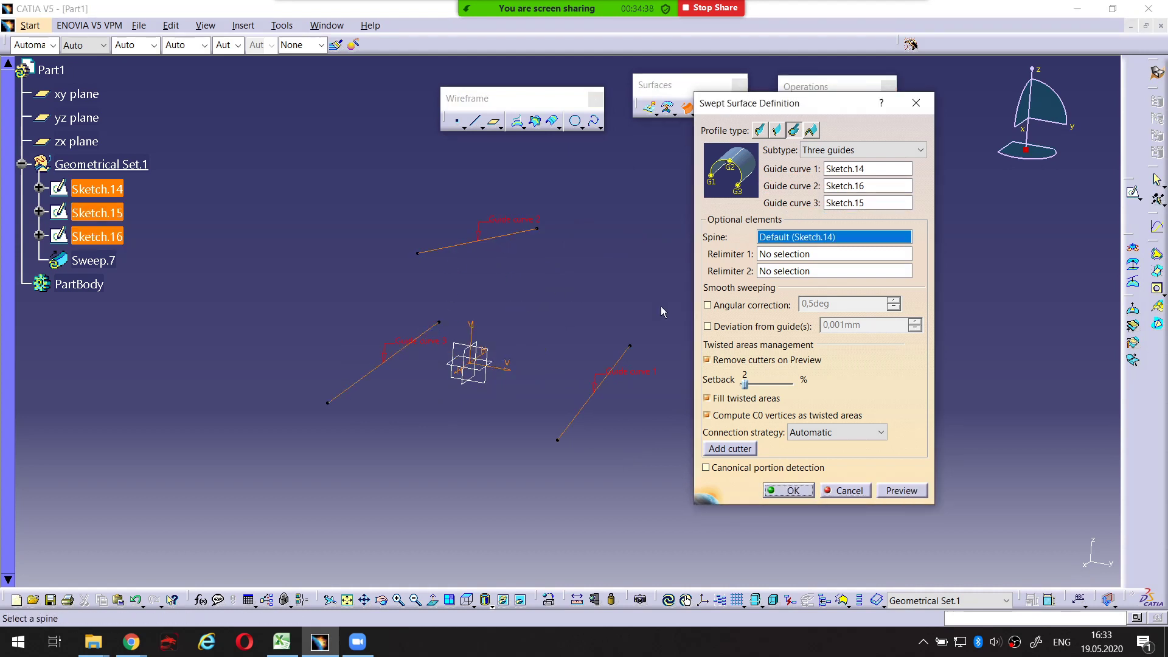
left_click(893, 490)
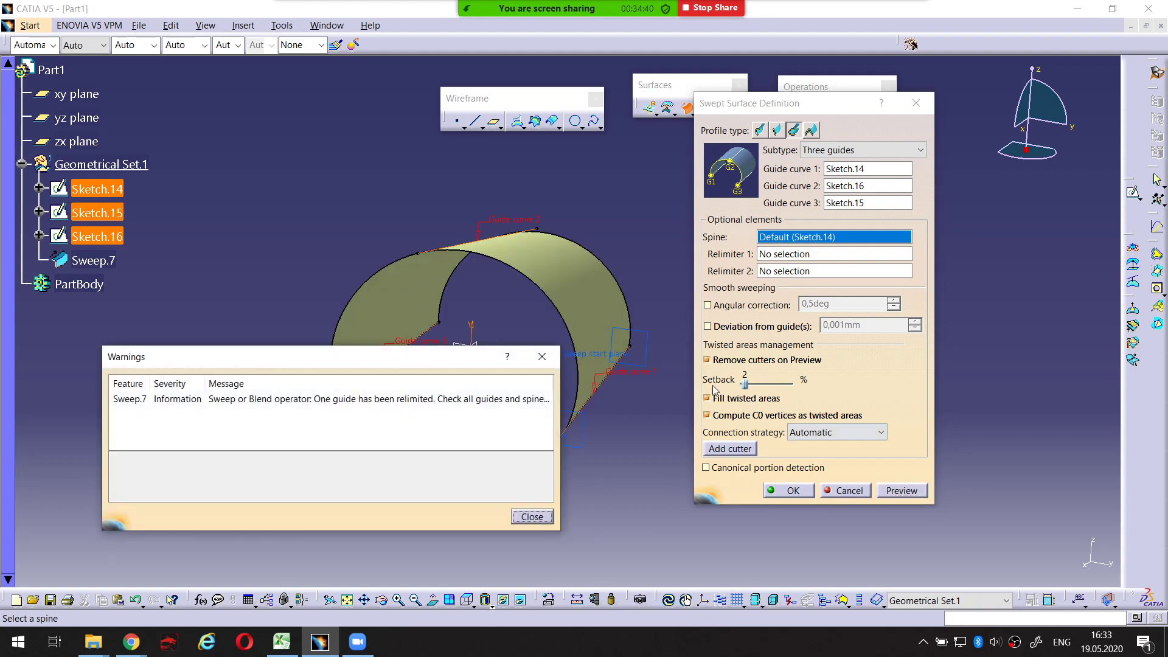
left_click(531, 516)
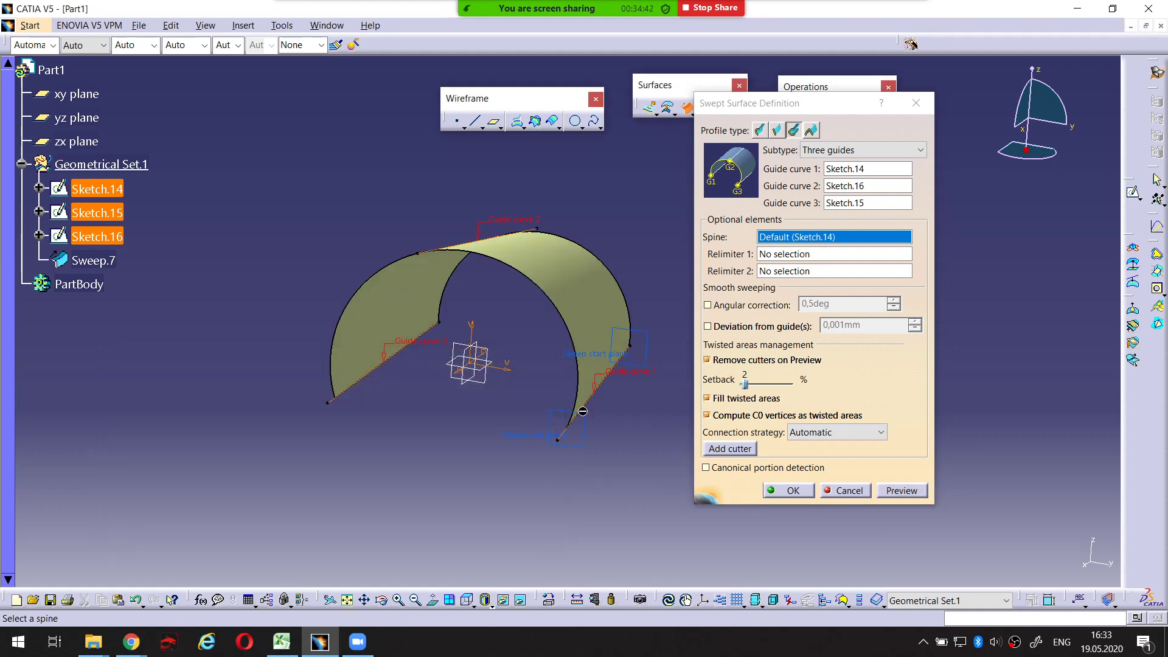
Examine the previewed sweep's end arc, tracing its path across the three guide curves with screen annotations
middle_click_drag(620, 388, 617, 503)
key("ctrl+alt+d")
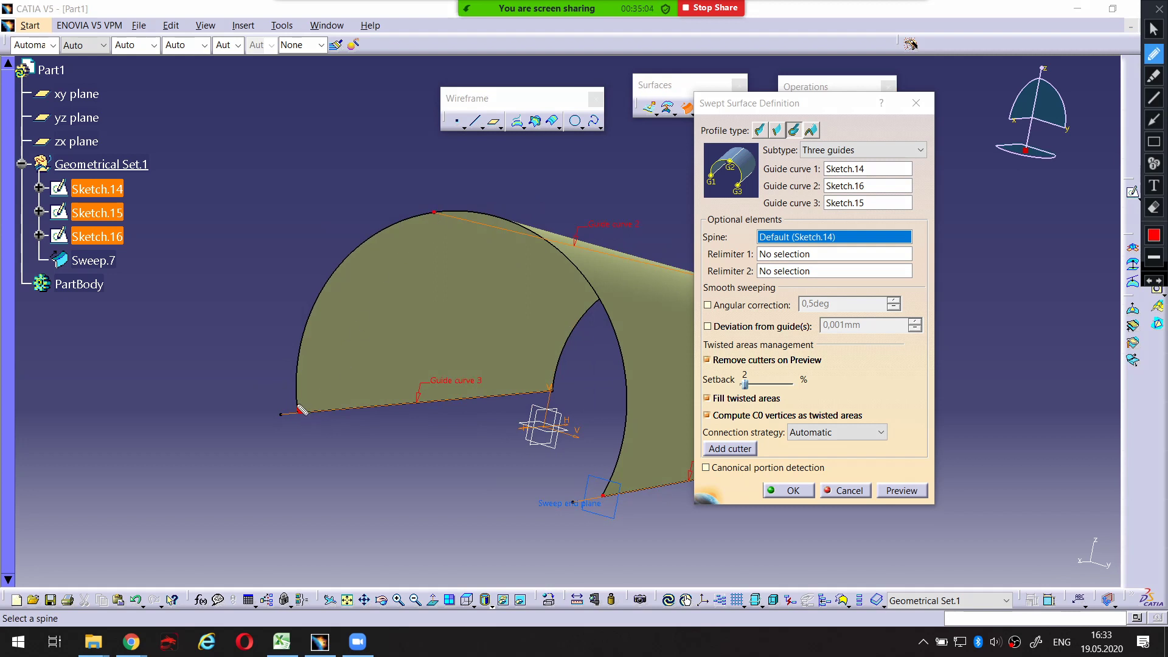
left_click_drag(298, 402, 300, 412)
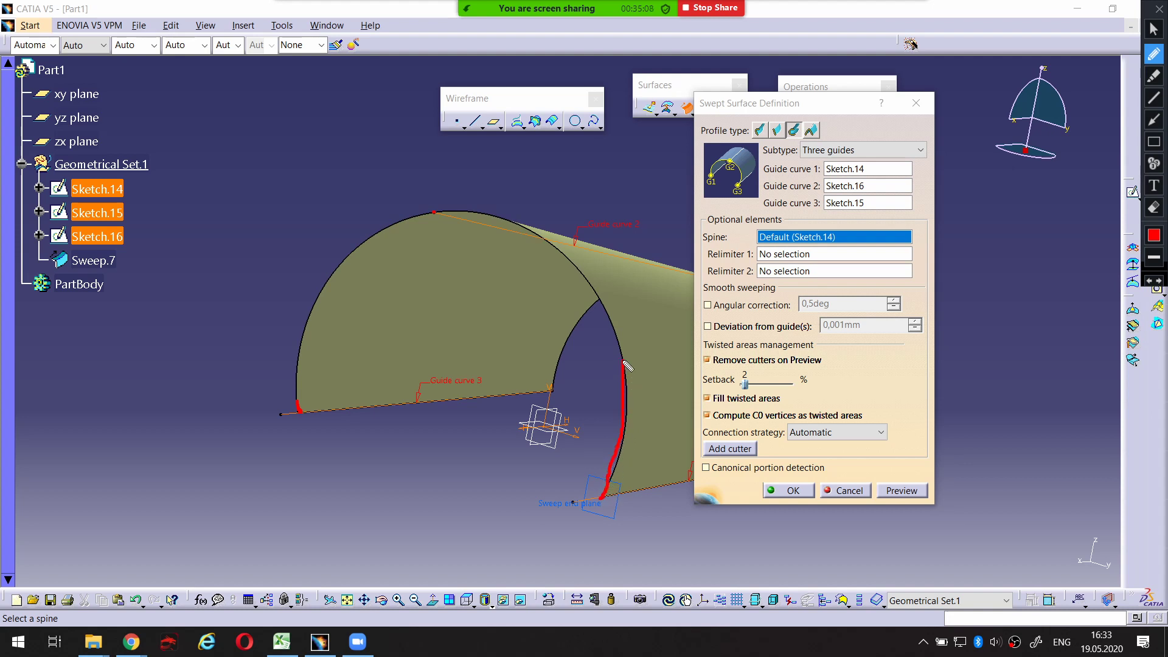
left_click_drag(579, 277, 522, 219)
mouse_move(418, 213)
left_mouse_down()
mouse_move(331, 293)
mouse_move(307, 364)
left_mouse_up()
key("Escape")
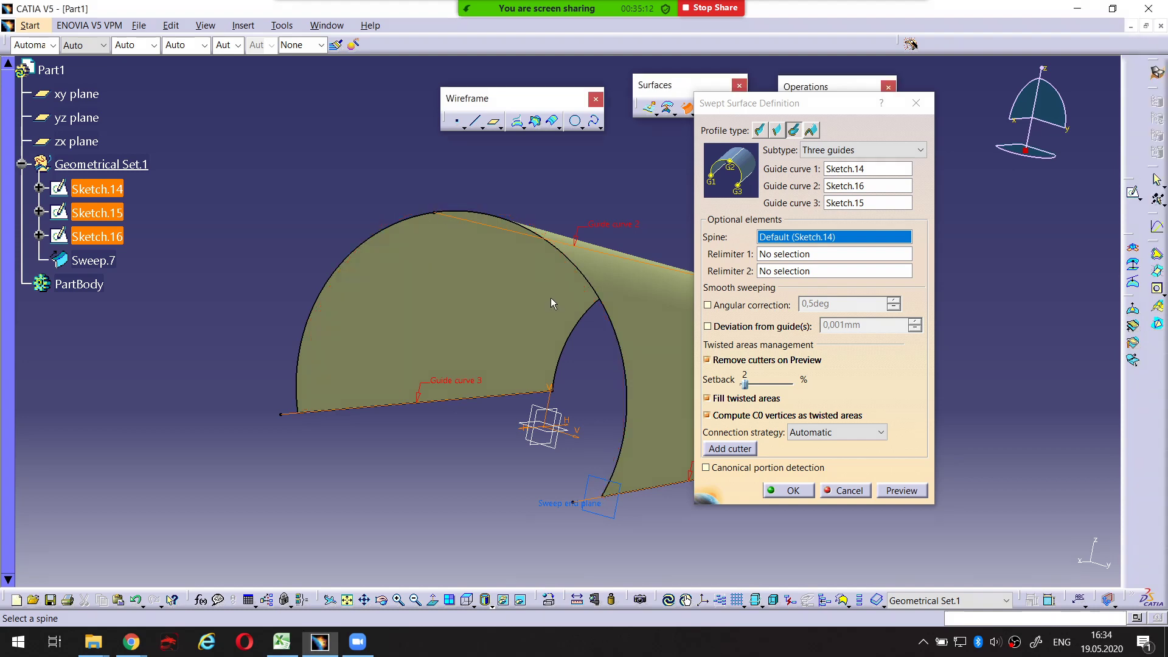
Inspect up close where the previewed surface's edge meets guide curve 1 at the sweep start plane
middle_click(551, 299)
mouse_move(563, 324)
middle_mouse_down()
mouse_move(383, 354)
mouse_move(486, 447)
middle_mouse_up()
middle_click_drag(466, 396, 328, 439)
key("ctrl+alt+d")
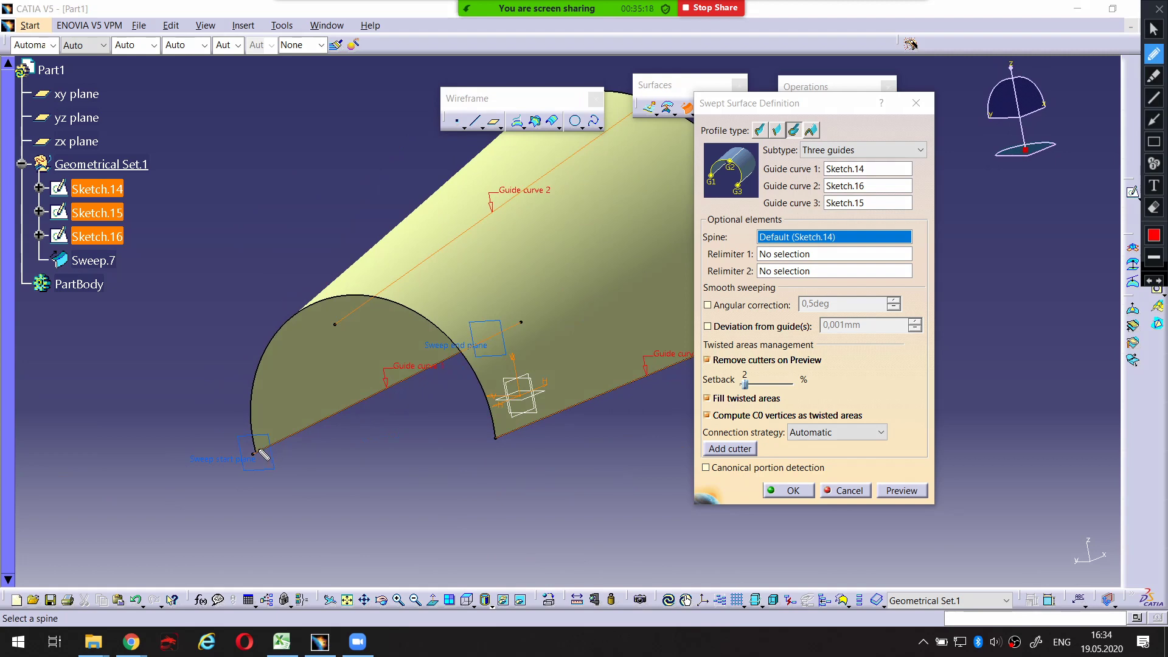
key("Escape")
mouse_move(334, 431)
middle_mouse_down()
mouse_move(444, 358)
mouse_move(329, 267)
middle_mouse_up()
middle_click(322, 274)
middle_click(266, 392)
key("ctrl+alt+d")
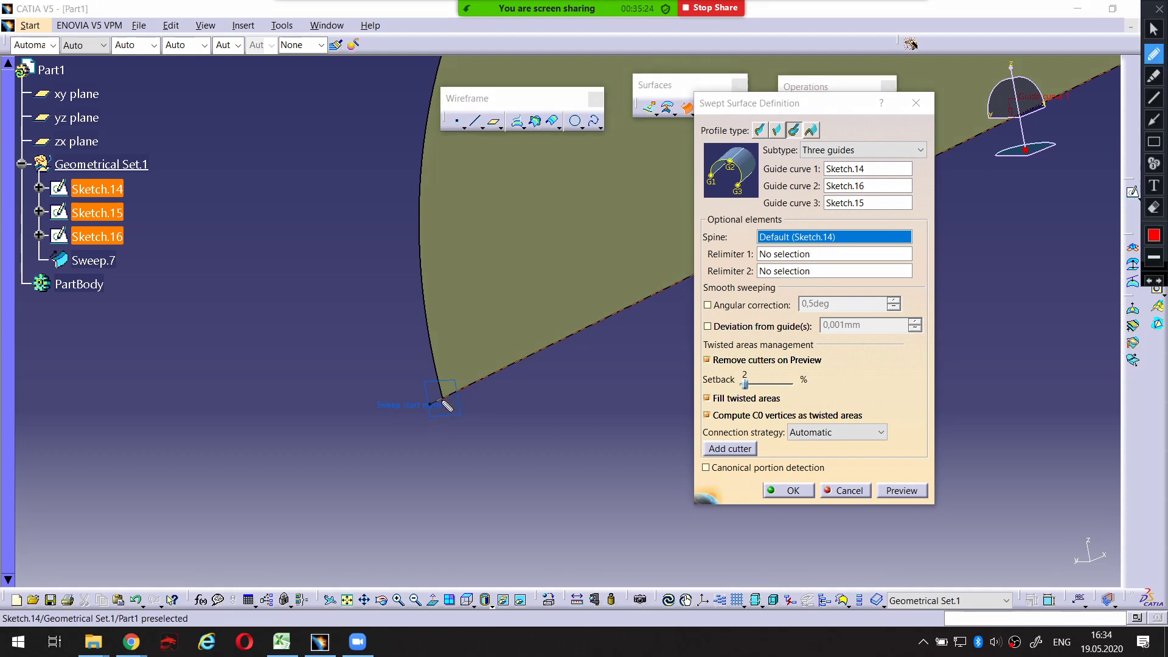
key("Escape")
mouse_move(432, 336)
middle_mouse_down("ctrl")
mouse_move(578, 386)
mouse_move(318, 389)
middle_mouse_up("ctrl")
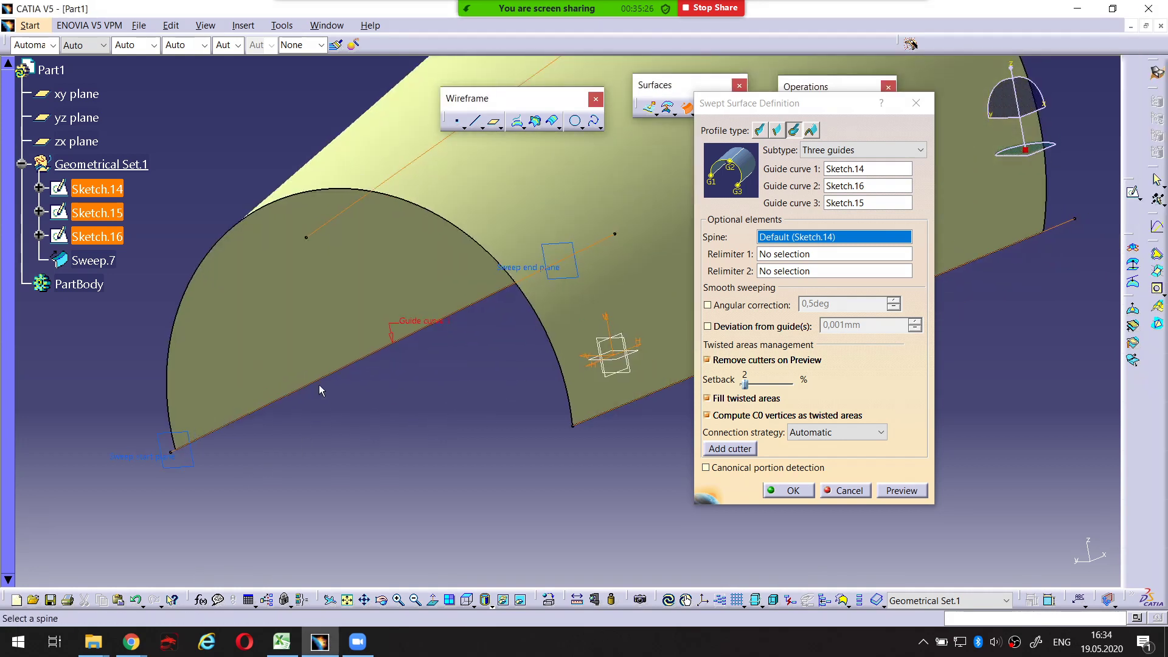
Annotate the end arc and two intermediate circular sections spanning the three guides to examine the sweep's profile along its length
key("ctrl+alt+d")
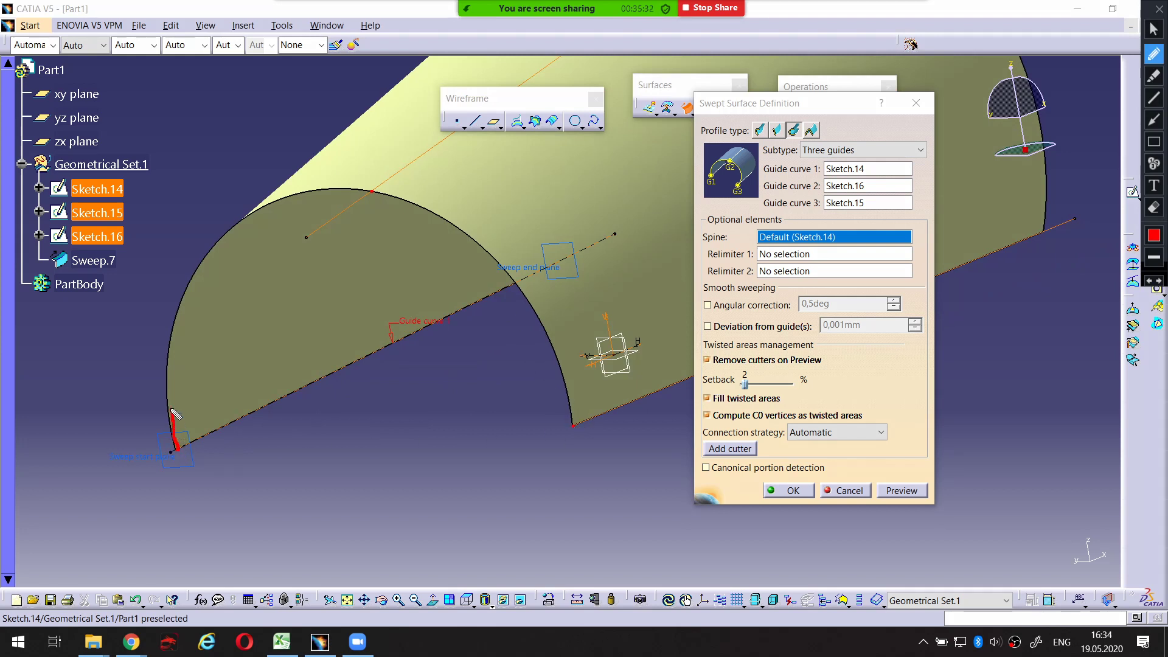
mouse_move(175, 364)
left_mouse_down()
mouse_move(198, 277)
mouse_move(274, 203)
mouse_move(365, 191)
mouse_move(487, 228)
mouse_move(554, 349)
left_mouse_up()
key("Escape")
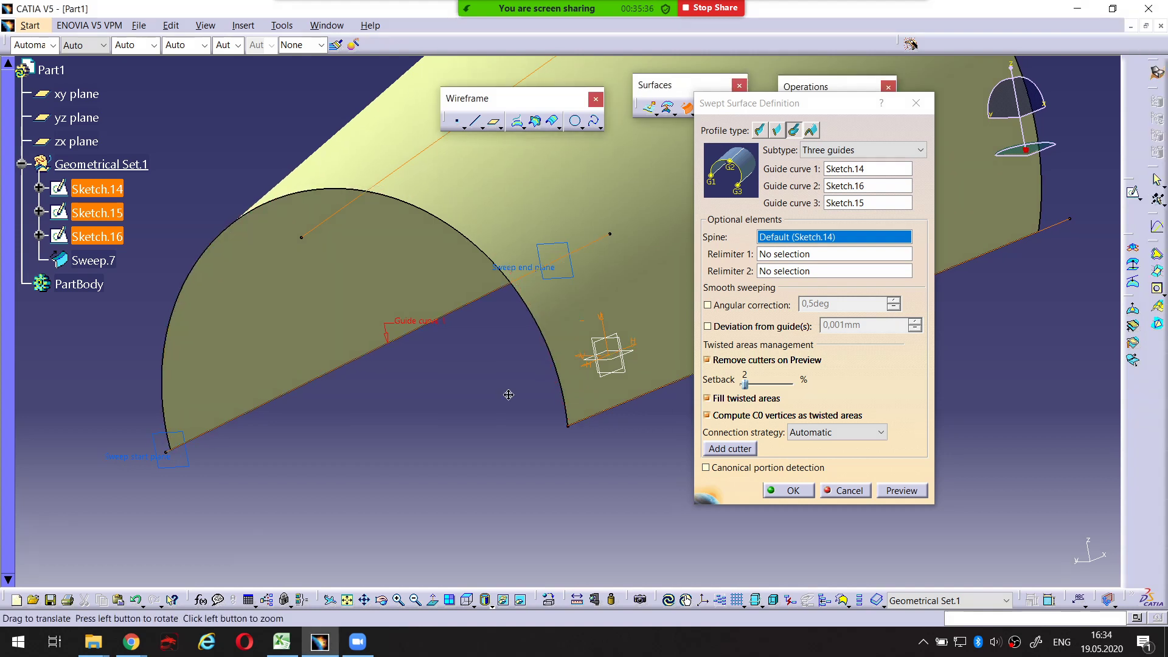
middle_click_drag(509, 393, 382, 442)
middle_click_drag(518, 304, 524, 341)
middle_click_drag(446, 315, 394, 401)
key("ctrl+alt+d")
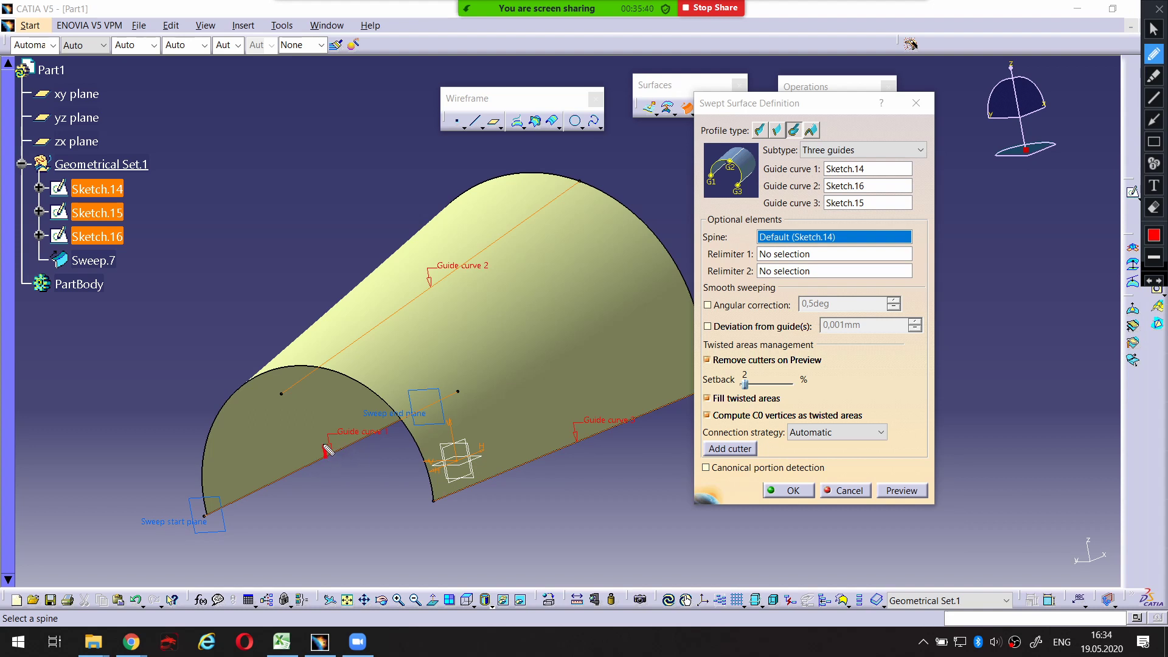
mouse_move(316, 404)
left_mouse_down()
mouse_move(332, 326)
mouse_move(382, 279)
mouse_move(456, 278)
mouse_move(543, 367)
left_mouse_up()
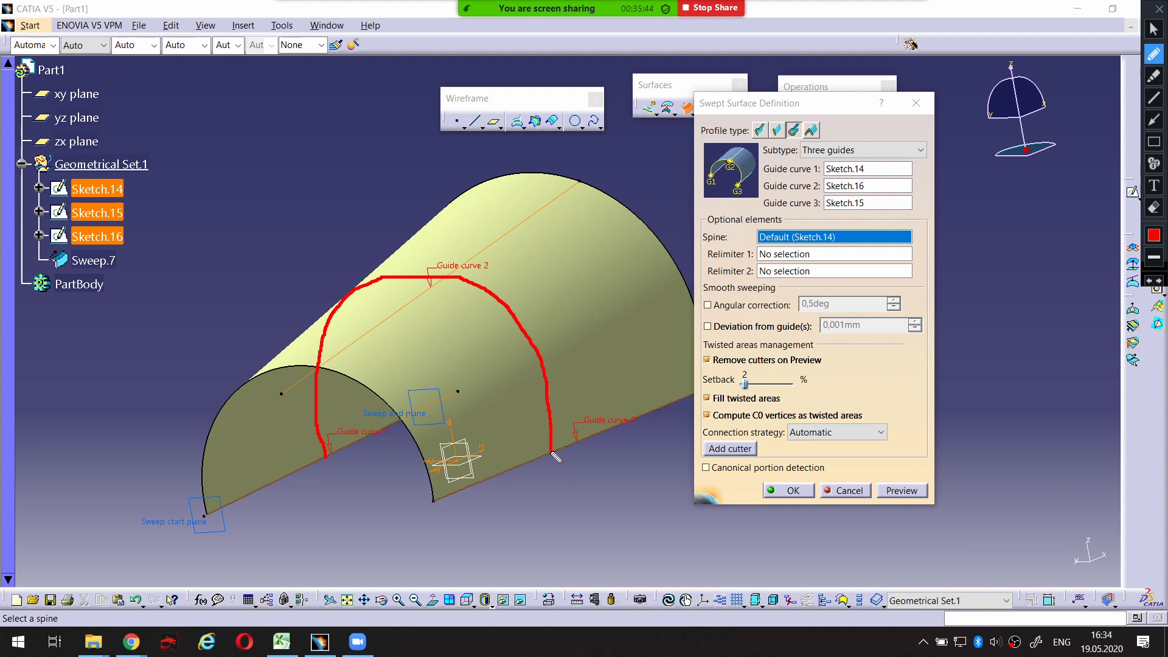
mouse_move(430, 402)
left_mouse_down()
mouse_move(412, 295)
mouse_move(462, 224)
mouse_move(632, 288)
mouse_move(638, 369)
left_mouse_up()
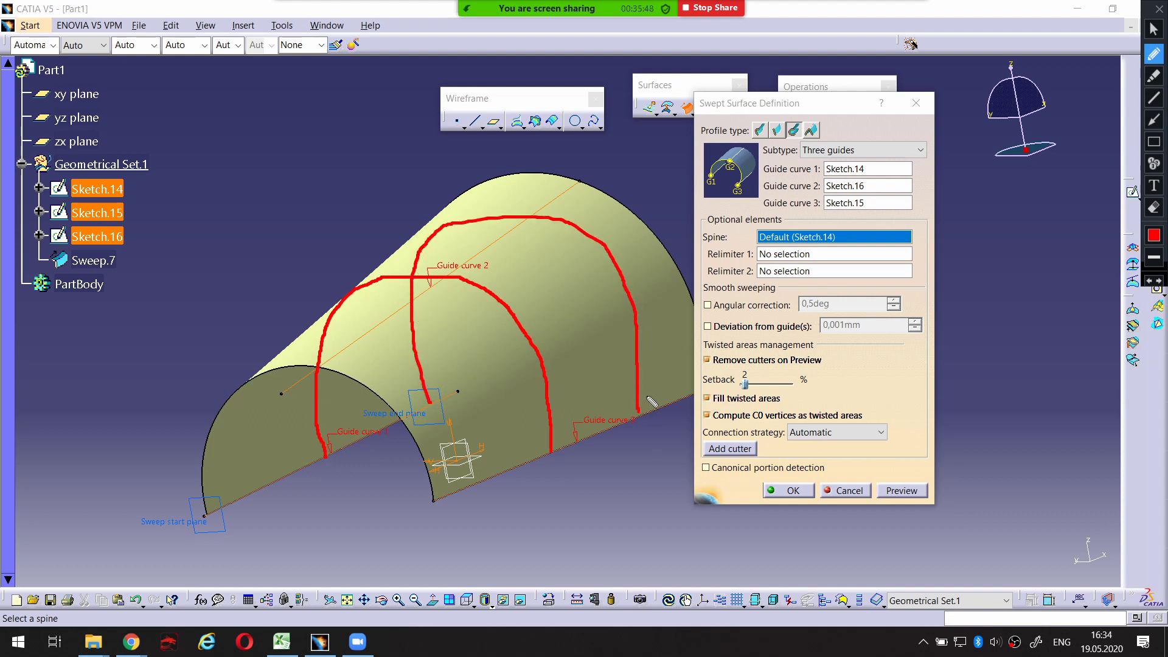
key("Escape")
Confirm the three-guide circular sweep and inspect the finished surface from several angles
middle_click_drag(643, 420, 468, 407)
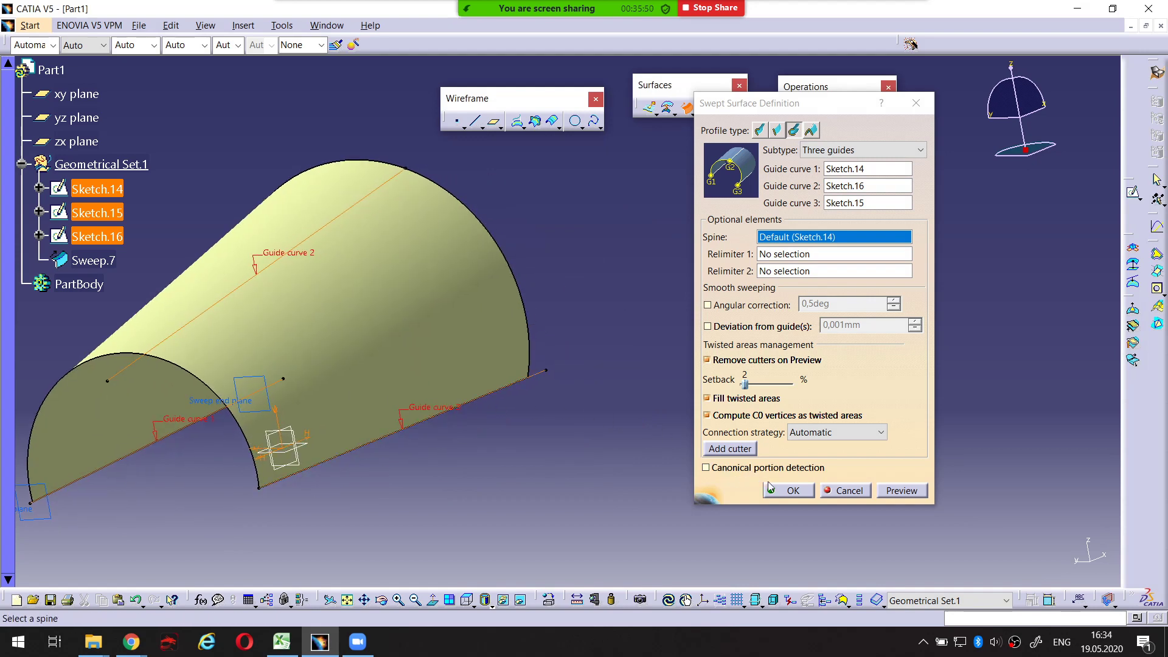
left_click(789, 491)
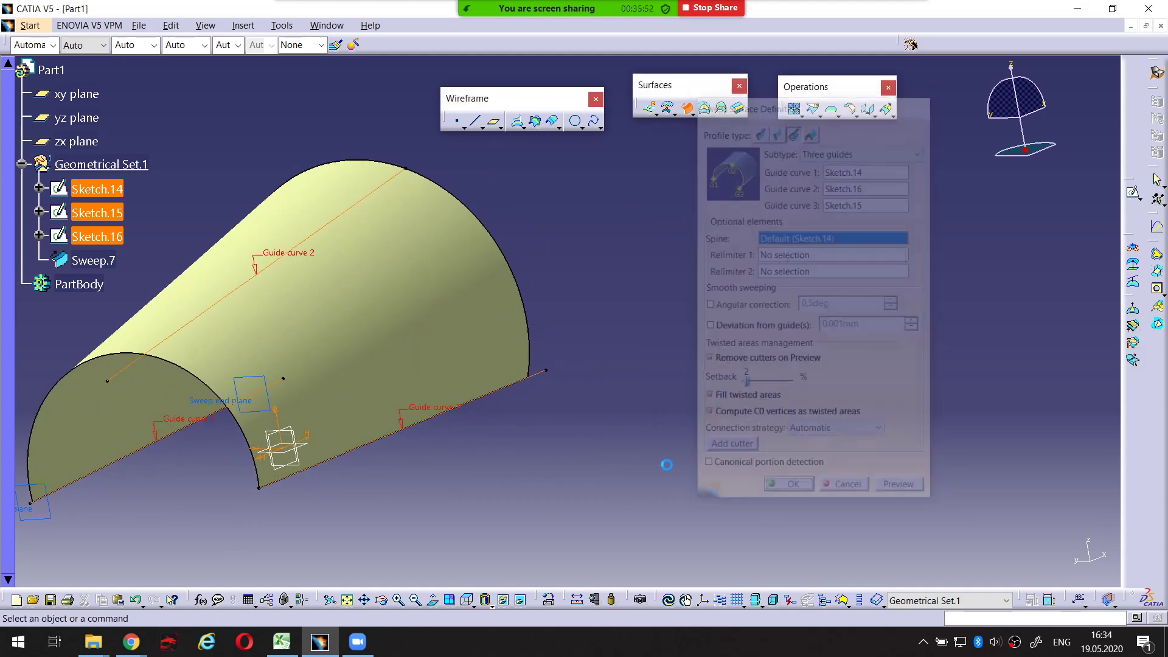
middle_click_drag(516, 404, 357, 357)
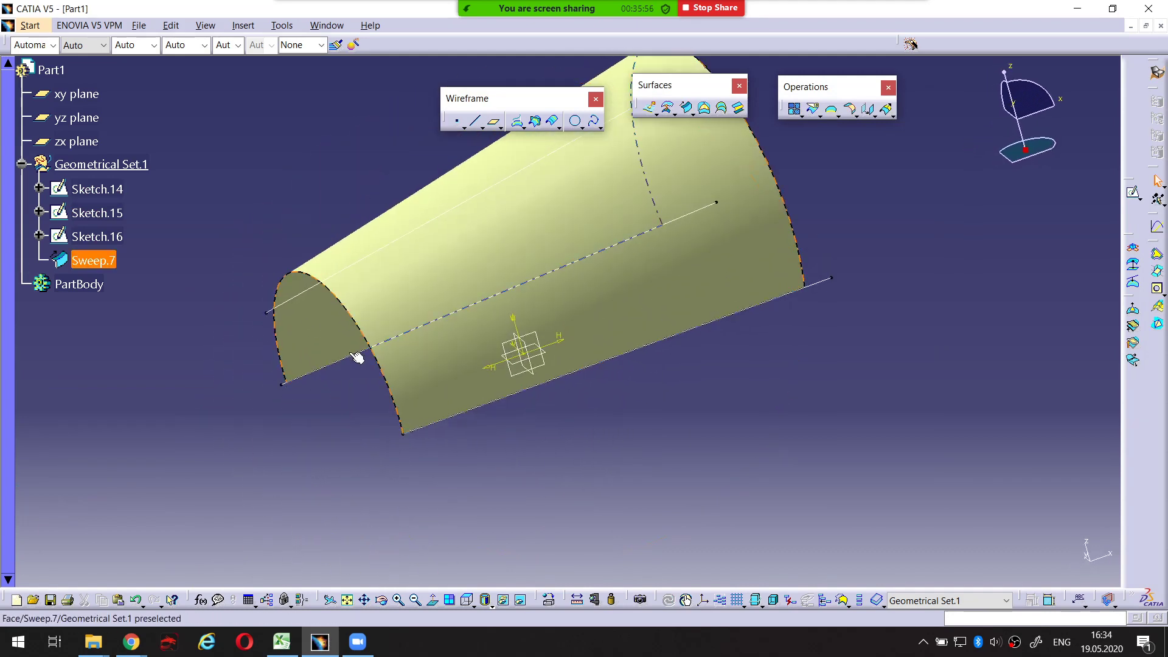
middle_click_drag(556, 355, 521, 398)
middle_click_drag(492, 389, 514, 359)
middle_click_drag(546, 317, 637, 308)
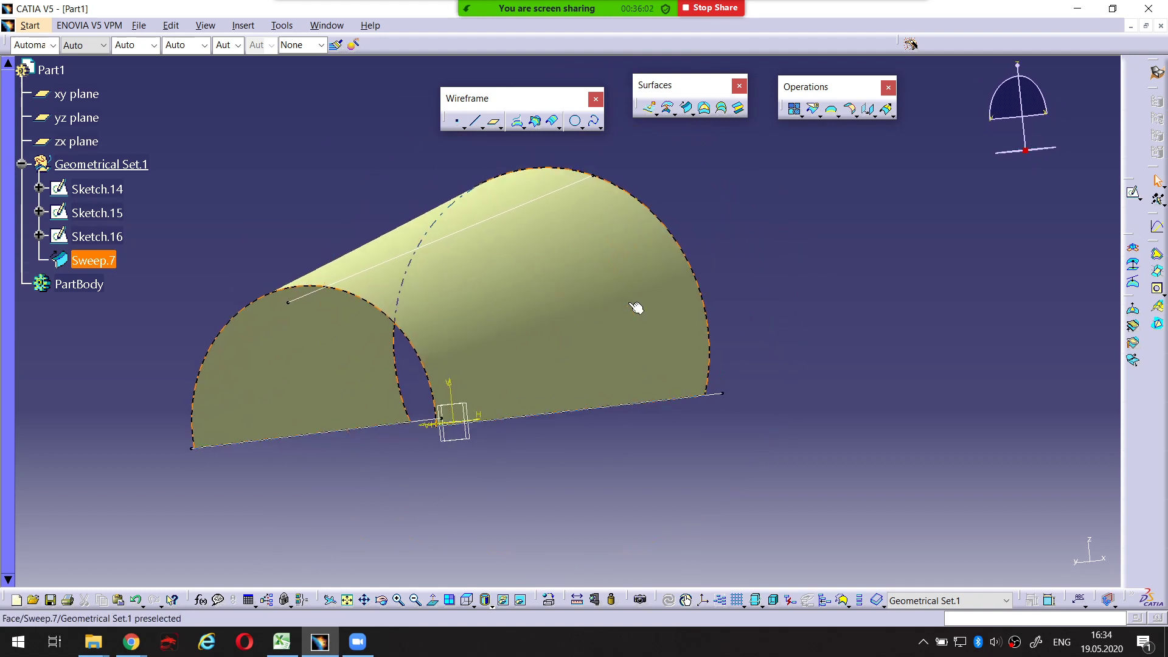